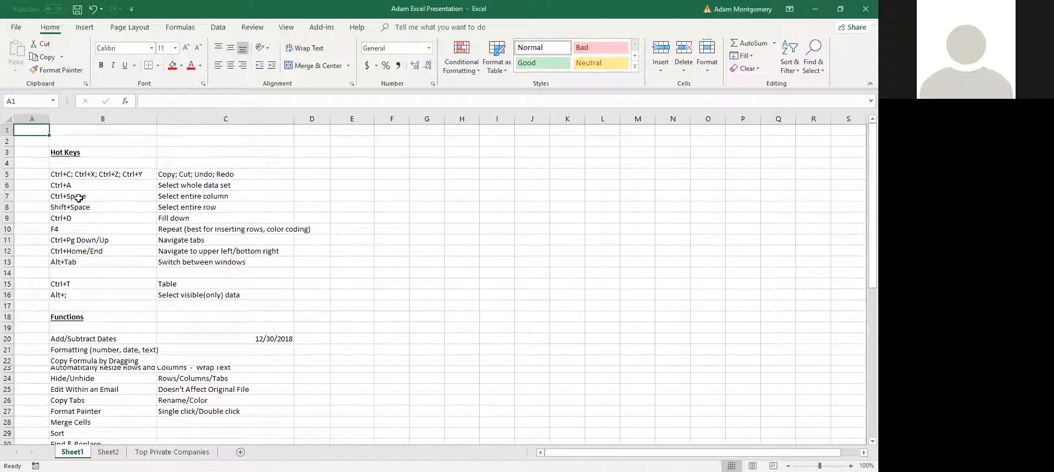
# Point out the copy, cut, undo, redo, Ctrl+Space and Alt+Tab entries in the Hot Keys list
pyautogui.click(162, 174)
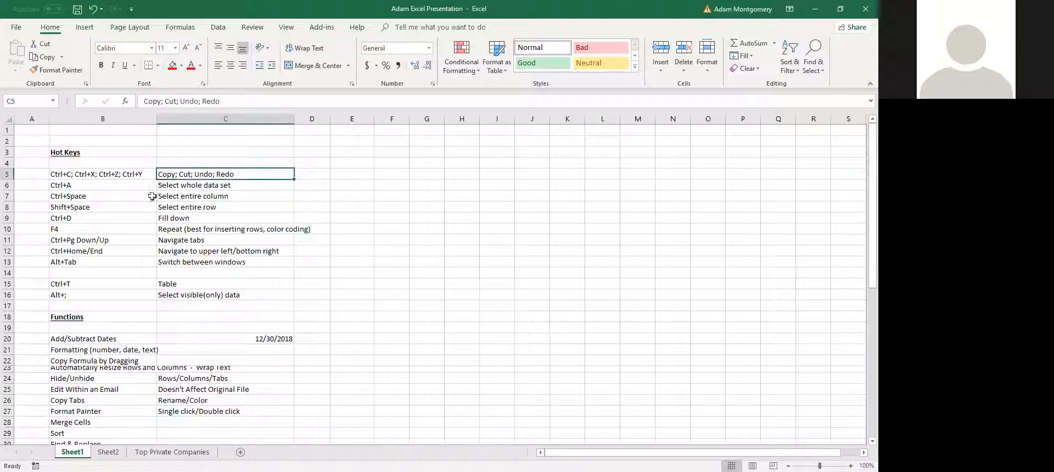
pyautogui.click(77, 153)
pyautogui.click(33, 136)
pyautogui.click(76, 139)
pyautogui.click(181, 141)
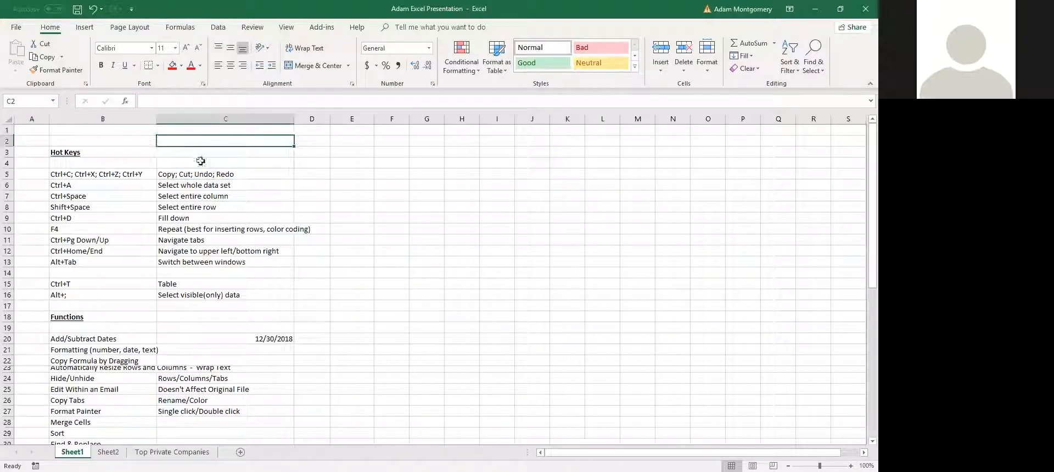
pyautogui.click(307, 150)
pyautogui.click(364, 173)
pyautogui.click(313, 172)
pyautogui.click(272, 184)
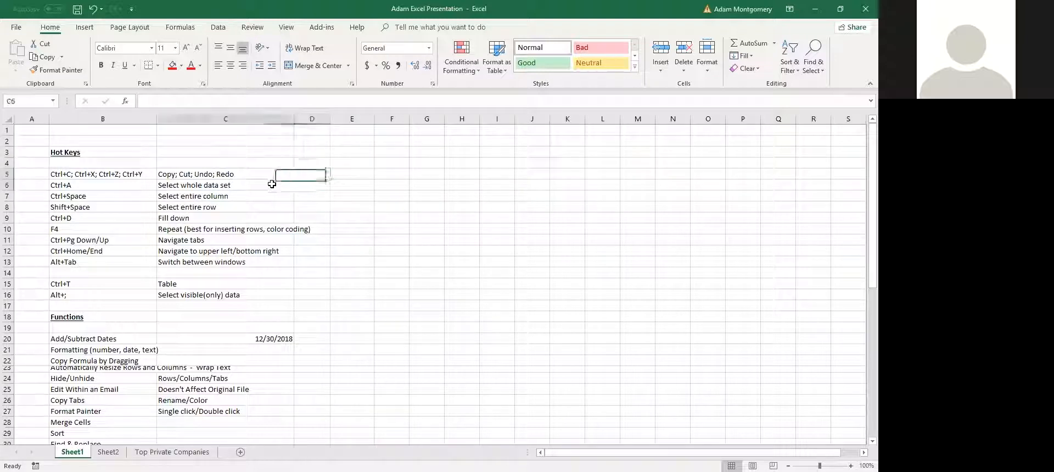
pyautogui.click(145, 198)
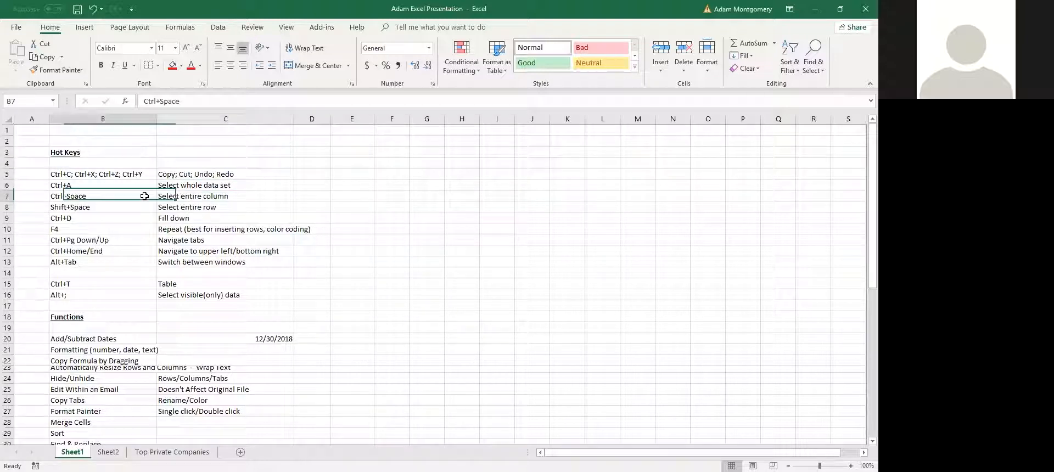
pyautogui.click(27, 208)
pyautogui.click(93, 219)
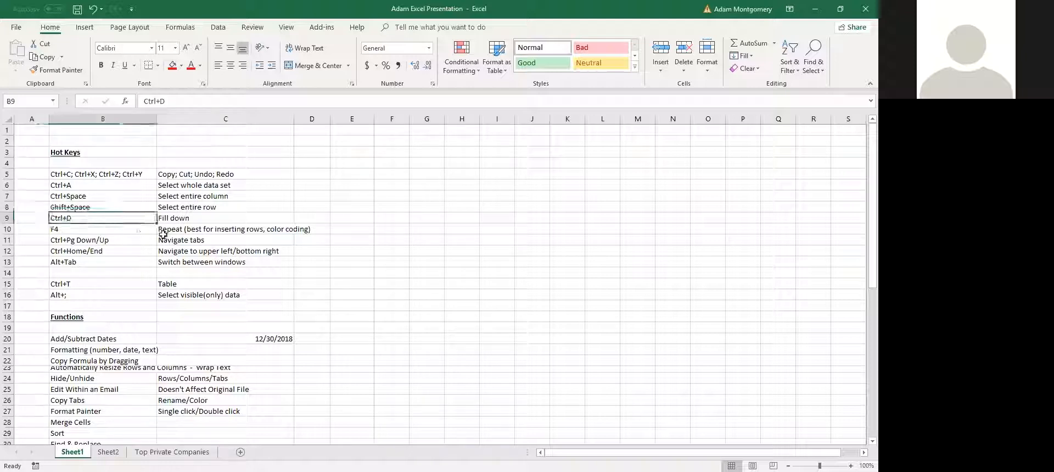
pyautogui.click(167, 230)
pyautogui.click(301, 240)
pyautogui.click(204, 253)
pyautogui.click(134, 262)
pyautogui.click(37, 273)
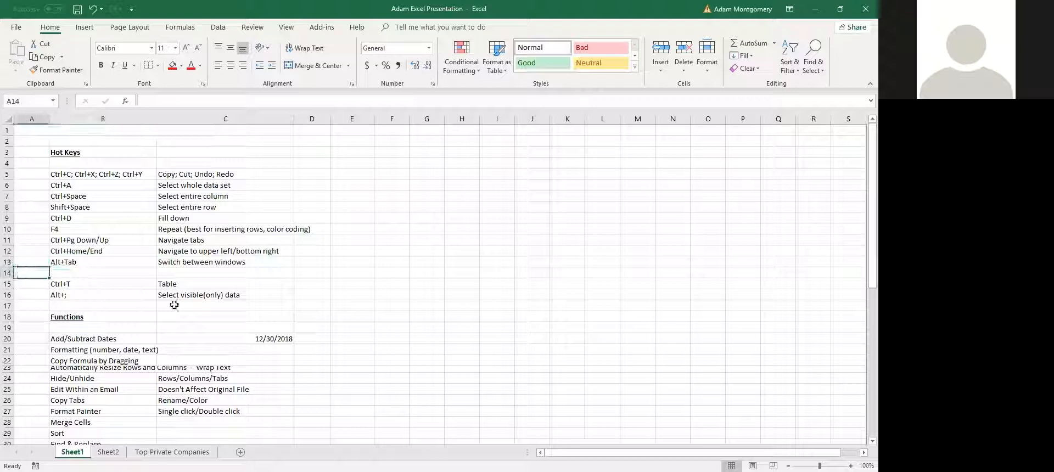
# Select the whole Hot Keys list on Sheet1
pyautogui.scroll(-5, 192, 265)
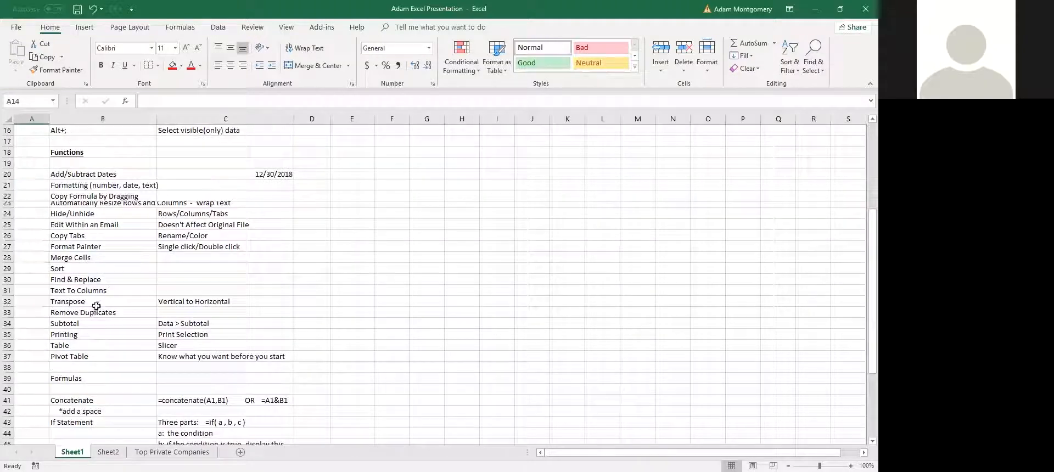
pyautogui.scroll(5, 133, 228)
pyautogui.moveTo(74, 153); pyautogui.dragTo(204, 295)
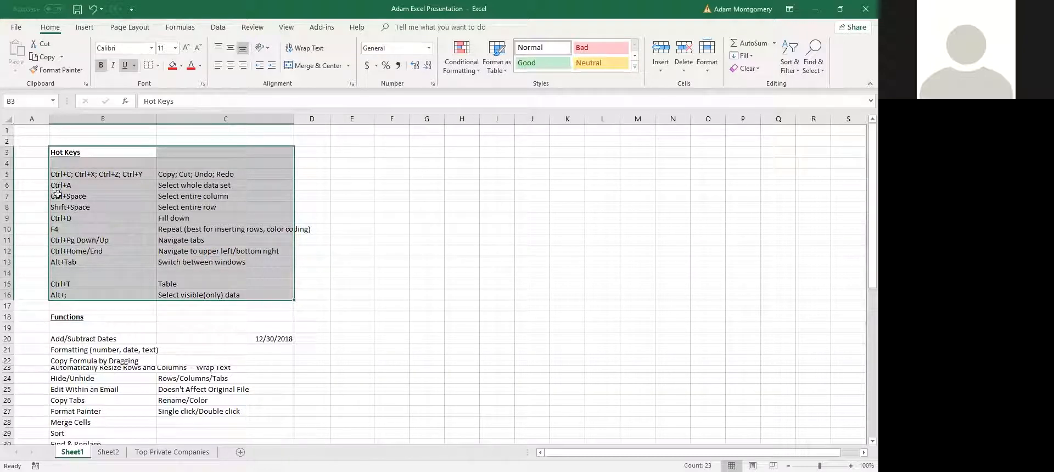
# Highlight the Functions heading and the Printing and Print Selection entry
pyautogui.scroll(-2, 105, 268)
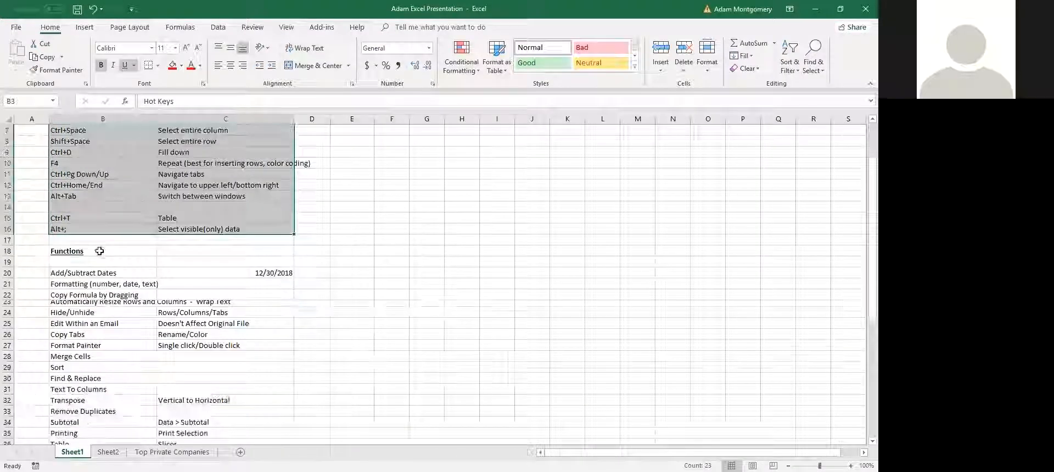
pyautogui.click(85, 251)
pyautogui.scroll(-2, 179, 263)
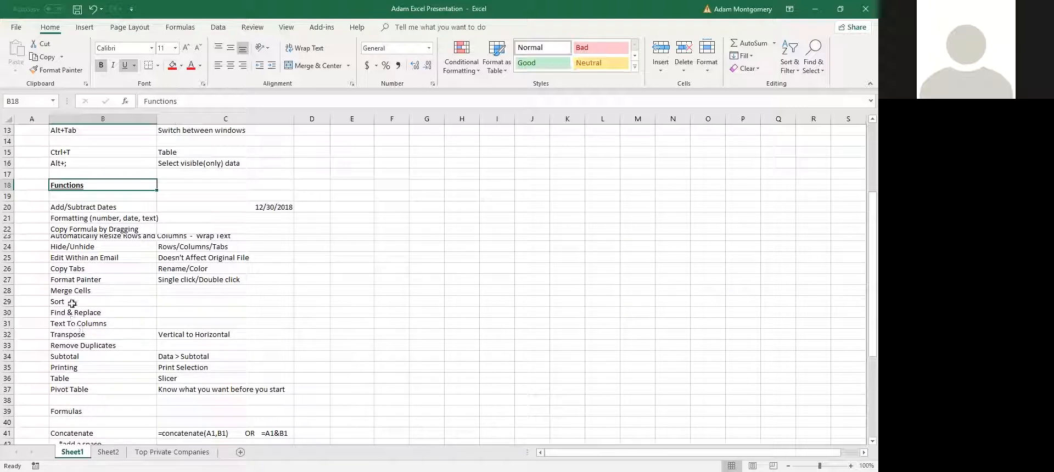
pyautogui.moveTo(78, 367); pyautogui.dragTo(183, 370)
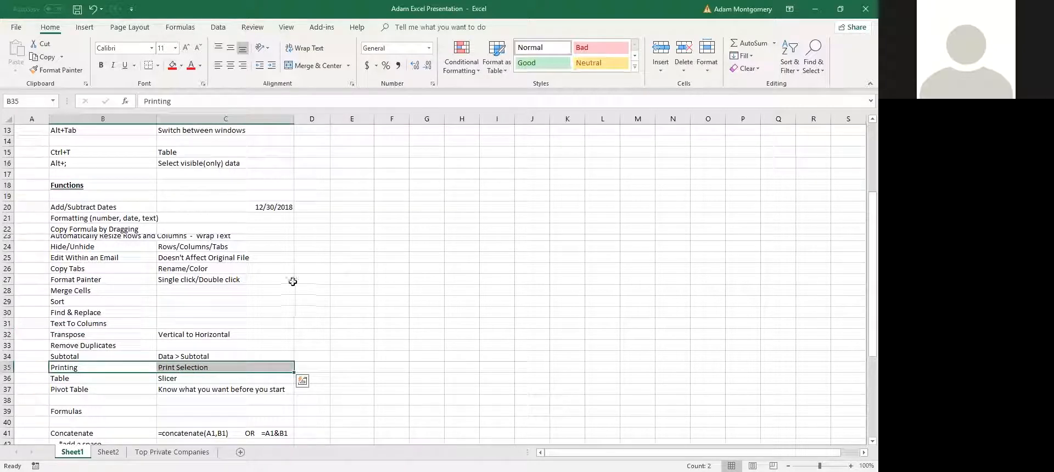
pyautogui.scroll(-2, 299, 308)
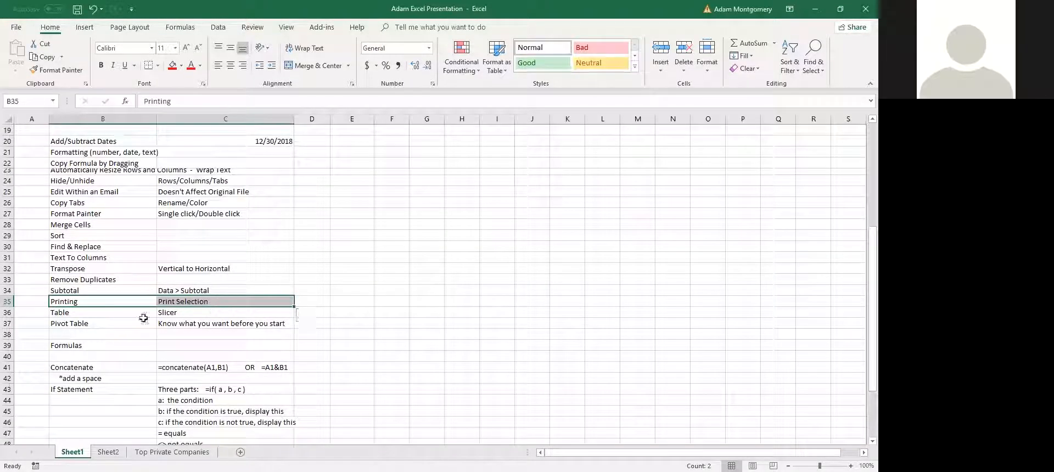
pyautogui.scroll(-3, 150, 301)
pyautogui.scroll(-2, 115, 304)
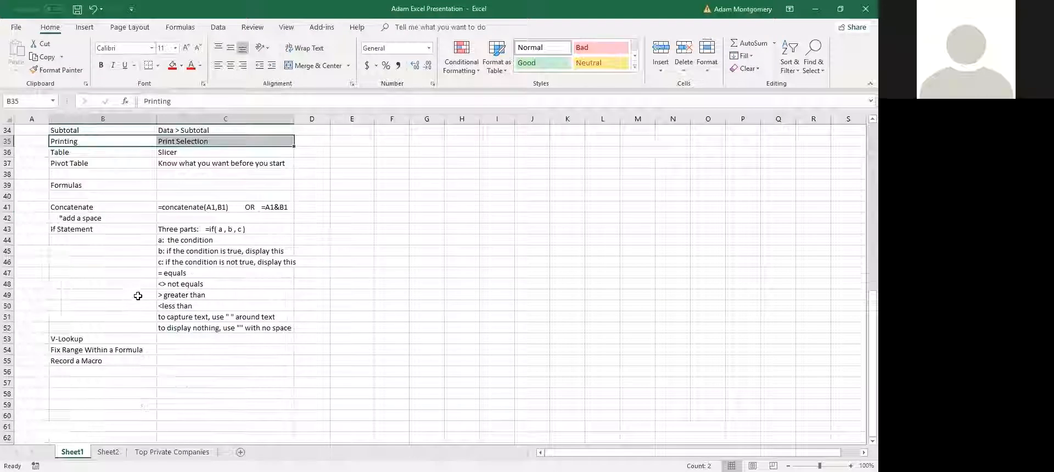
pyautogui.scroll(4, 138, 295)
# Highlight the Formulas heading and its entries, then scroll back up the sheet
pyautogui.click(75, 332)
pyautogui.scroll(-4, 234, 290)
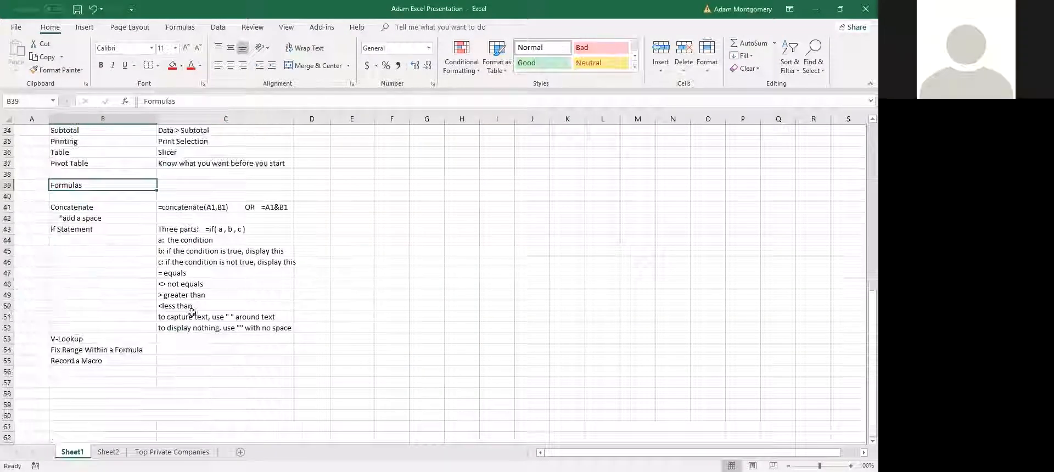
pyautogui.click(225, 349)
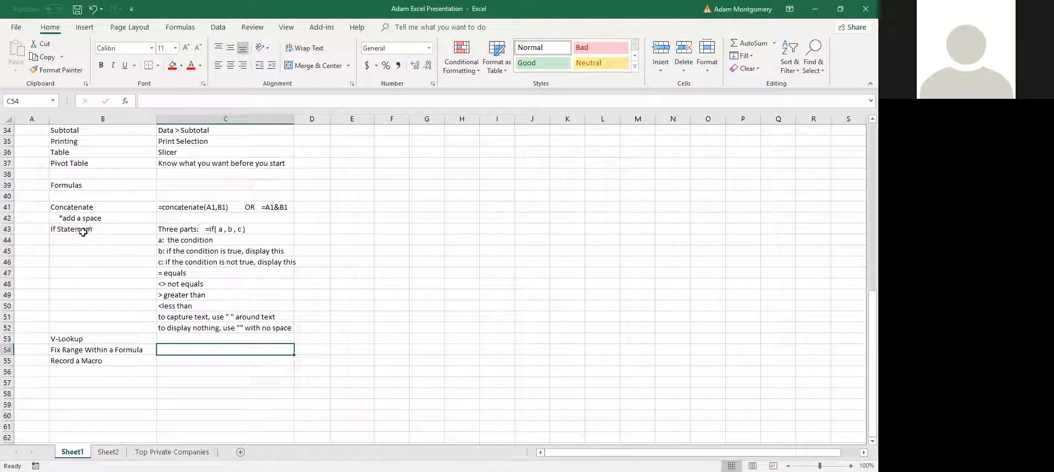
pyautogui.moveTo(79, 231); pyautogui.dragTo(230, 231)
pyautogui.scroll(3, 115, 339)
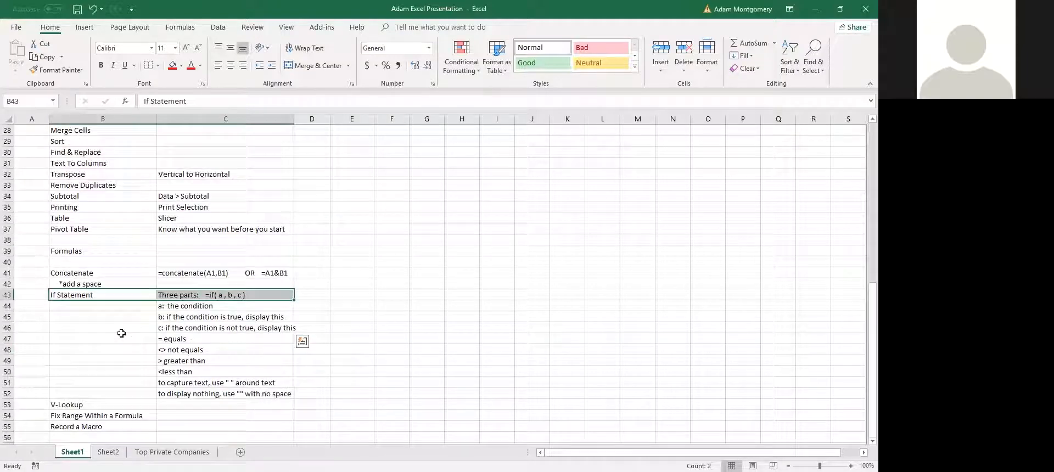
pyautogui.scroll(3, 138, 356)
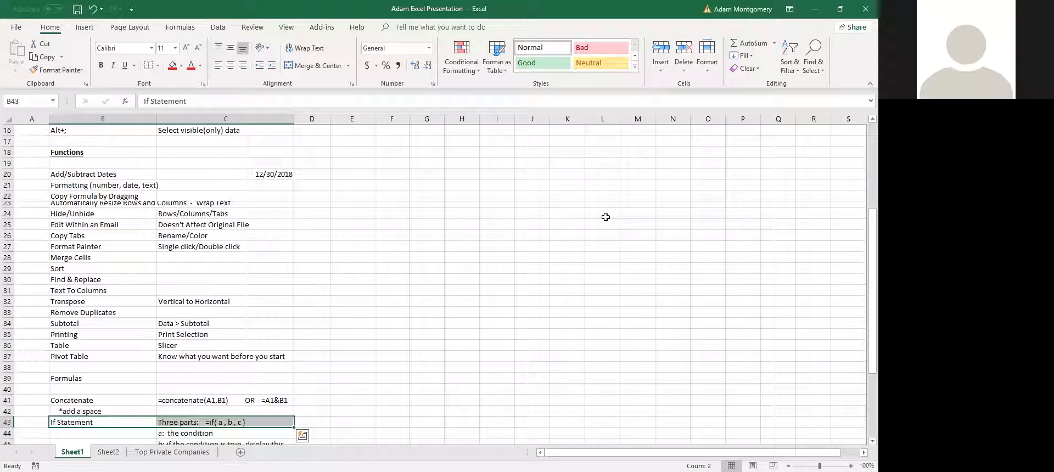
pyautogui.scroll(5, 165, 359)
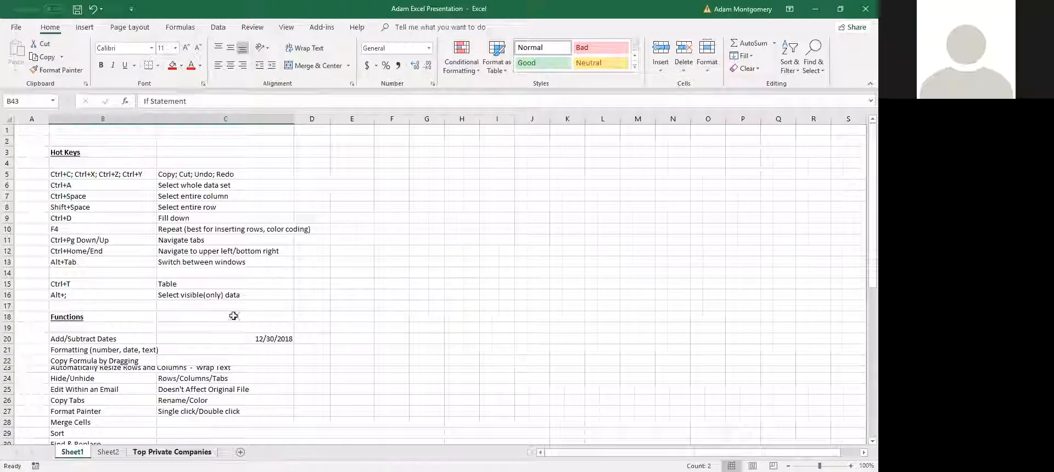
# Switch to the Top Private Companies sheet and select Trammo's entire row 61
pyautogui.hotkey('ctrl', 'pagedown')
pyautogui.hotkey('ctrl', 'pagedown')
pyautogui.scroll(2, 165, 287)
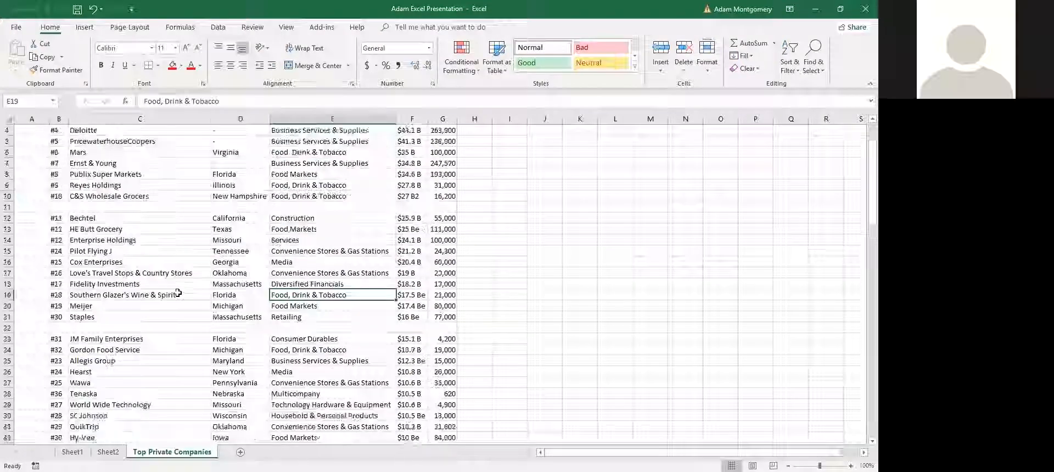
pyautogui.scroll(-7, 165, 280)
pyautogui.scroll(-8, 134, 273)
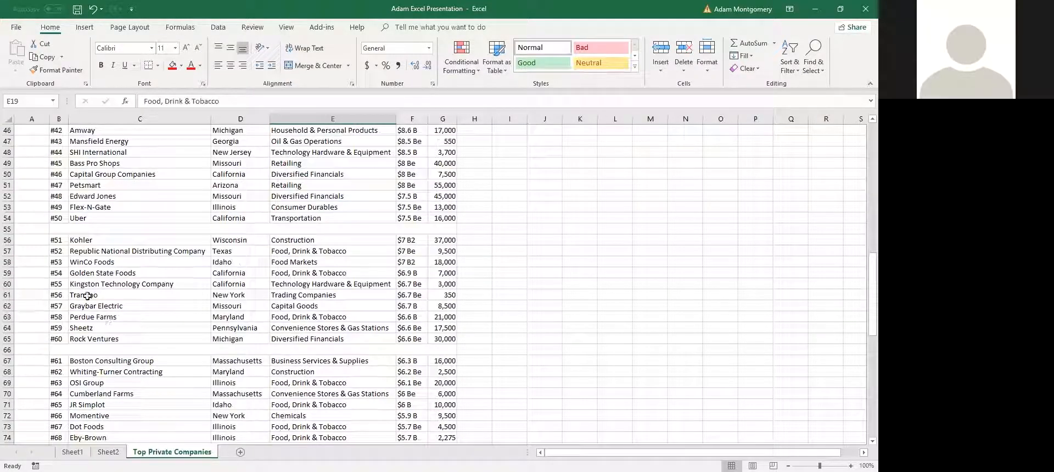
pyautogui.click(87, 295)
pyautogui.hotkey('shift', 'space')
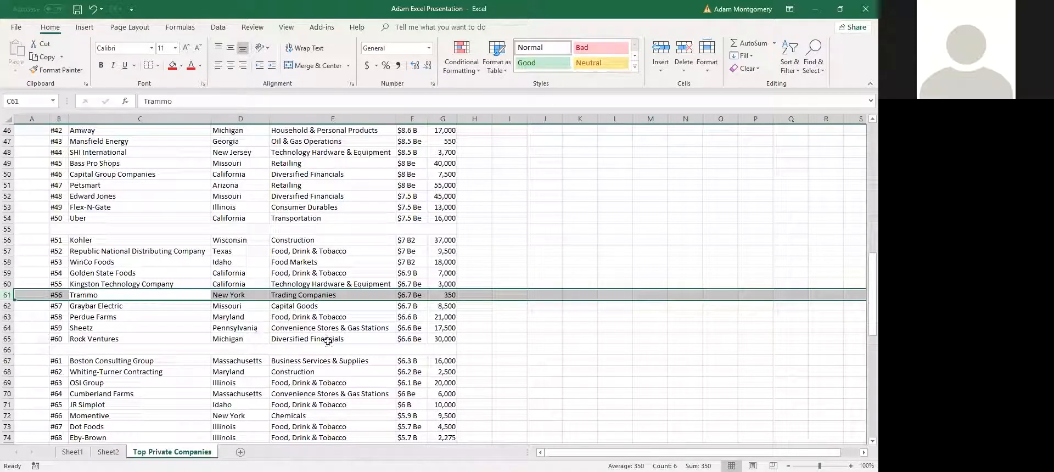
# Select Trammo's data B61:G61 and the blank separator rows 55 and 11, then return to Sheet1
pyautogui.moveTo(62, 298); pyautogui.dragTo(452, 297)
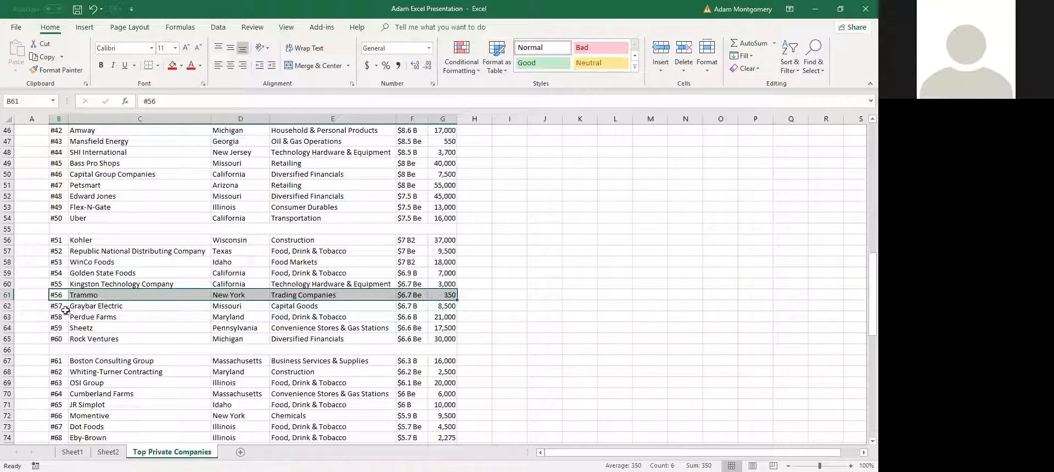
pyautogui.moveTo(64, 297); pyautogui.dragTo(449, 297)
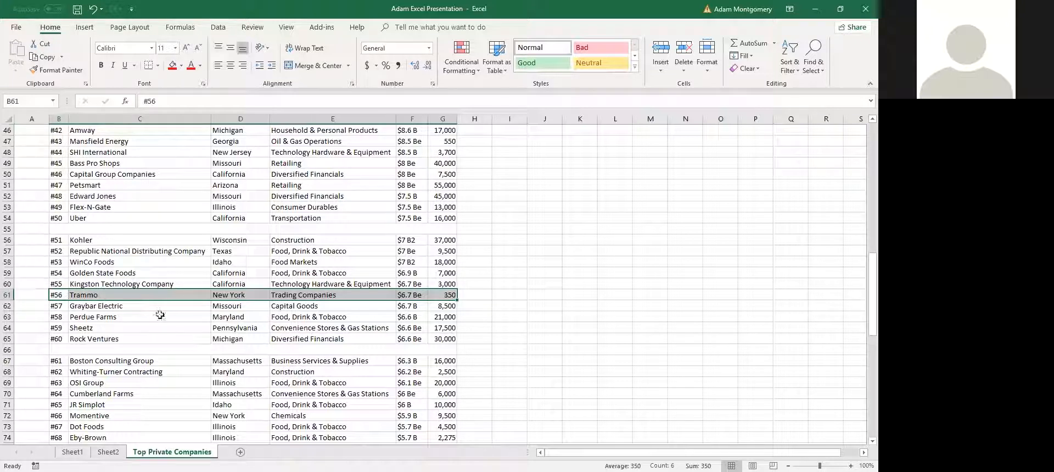
pyautogui.click(164, 229)
pyautogui.scroll(9, 241, 208)
pyautogui.scroll(6, 245, 205)
pyautogui.click(168, 240)
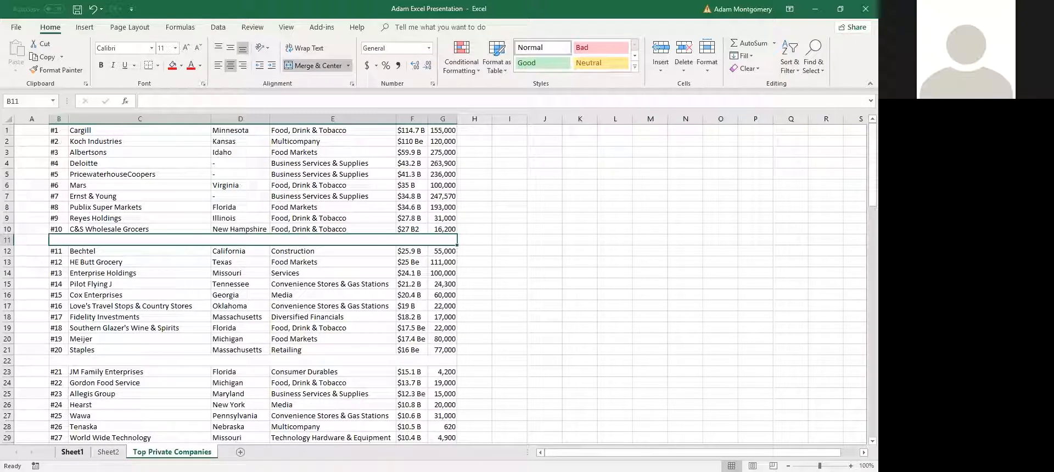
pyautogui.click(72, 451)
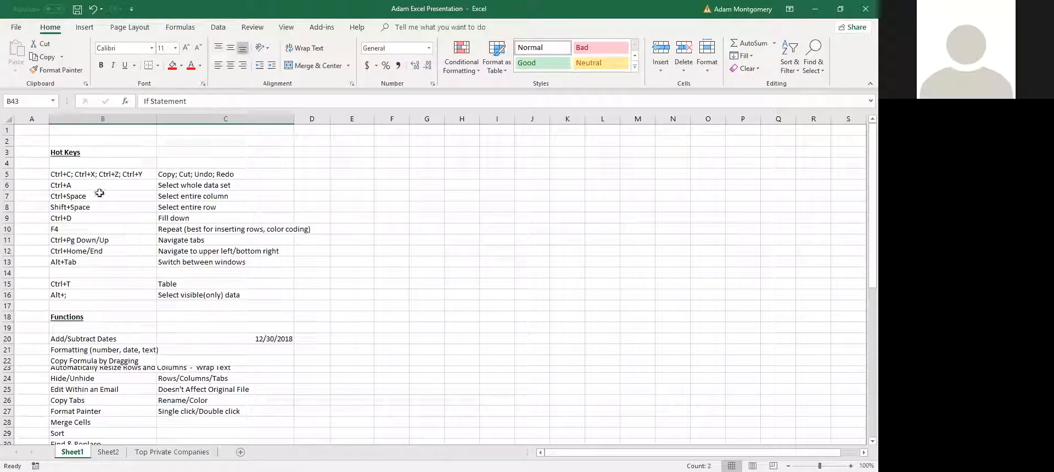
# Copy the Ctrl+A entry in B6 and pick F6 as a destination
pyautogui.click(82, 184)
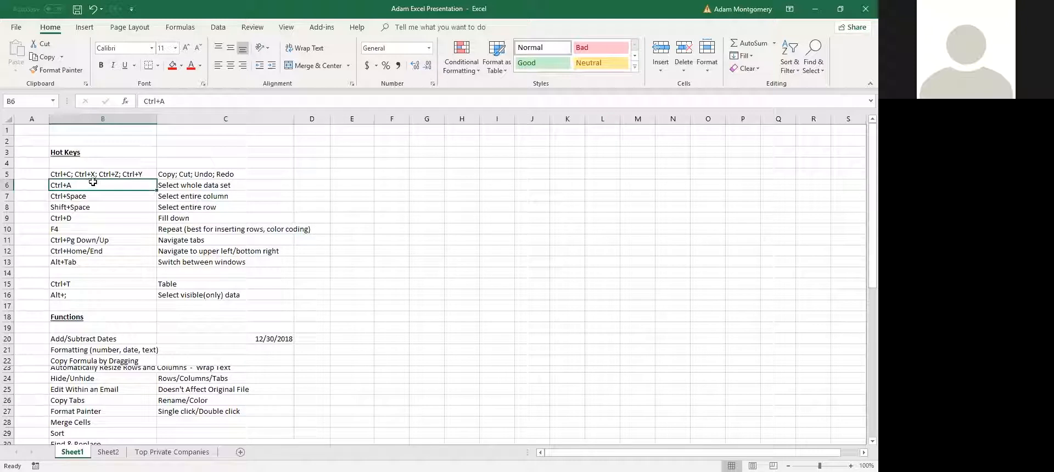
pyautogui.hotkey('ctrl', 'c')
pyautogui.click(303, 210)
pyautogui.click(146, 191)
pyautogui.click(389, 186)
pyautogui.click(127, 175)
# Paste C6's Select whole data set description into F6, undo it, and reselect the Ctrl+A row
pyautogui.click(175, 185)
pyautogui.hotkey('ctrl', 'c')
pyautogui.click(386, 190)
pyautogui.hotkey('ctrl', 'v')
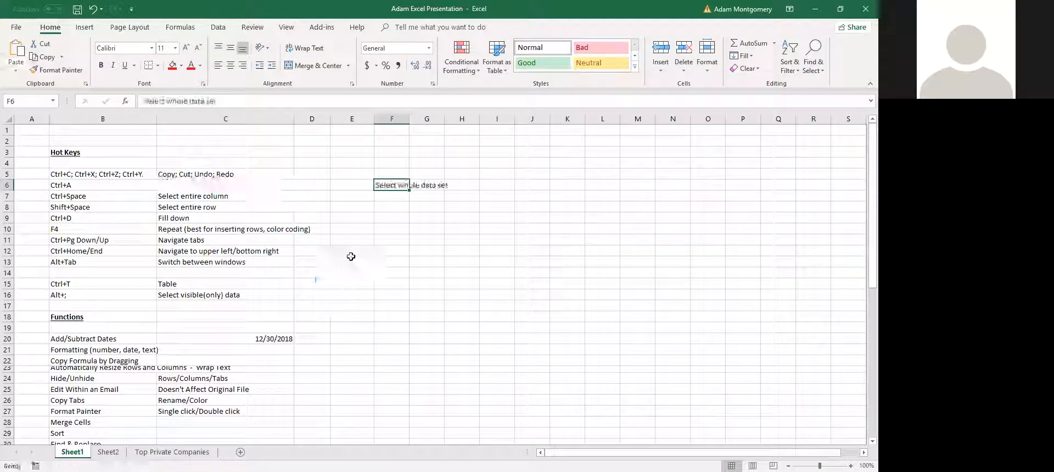
pyautogui.hotkey('ctrl', 'z')
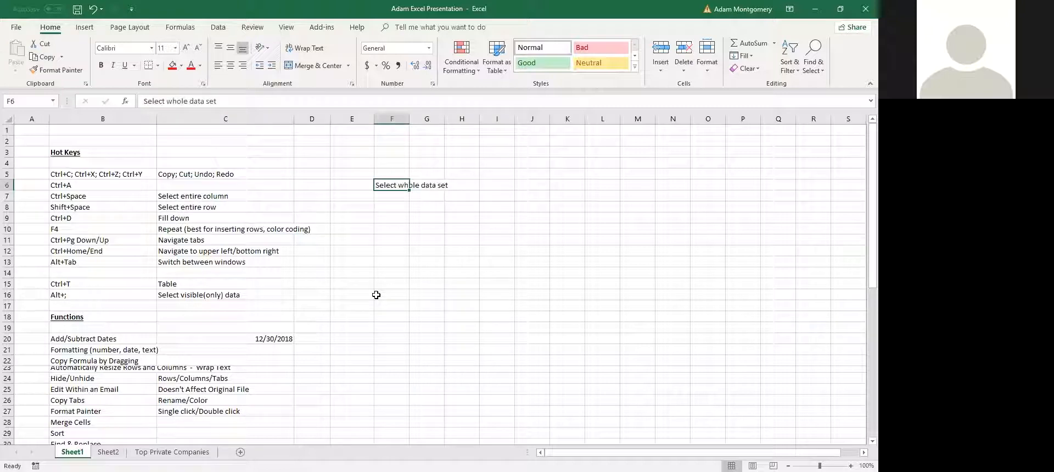
pyautogui.hotkey('ctrl', 'z')
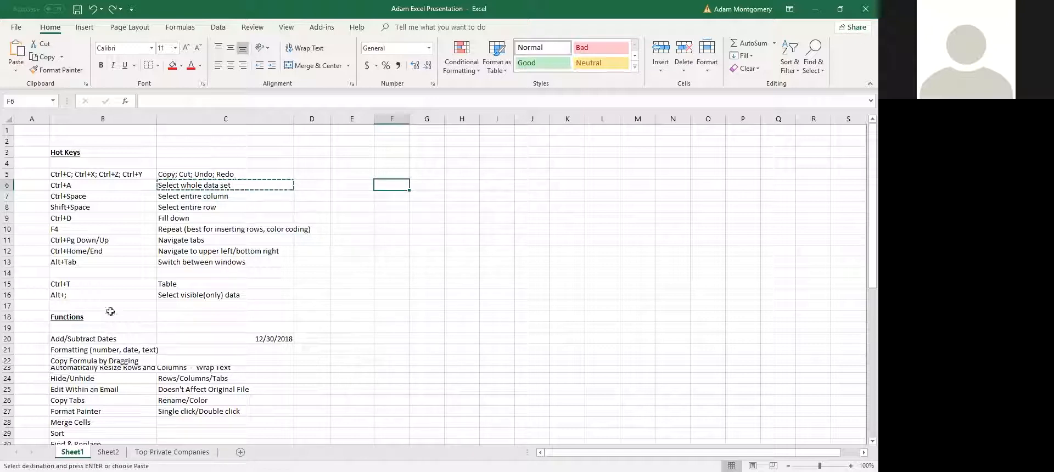
pyautogui.moveTo(83, 181); pyautogui.dragTo(220, 185)
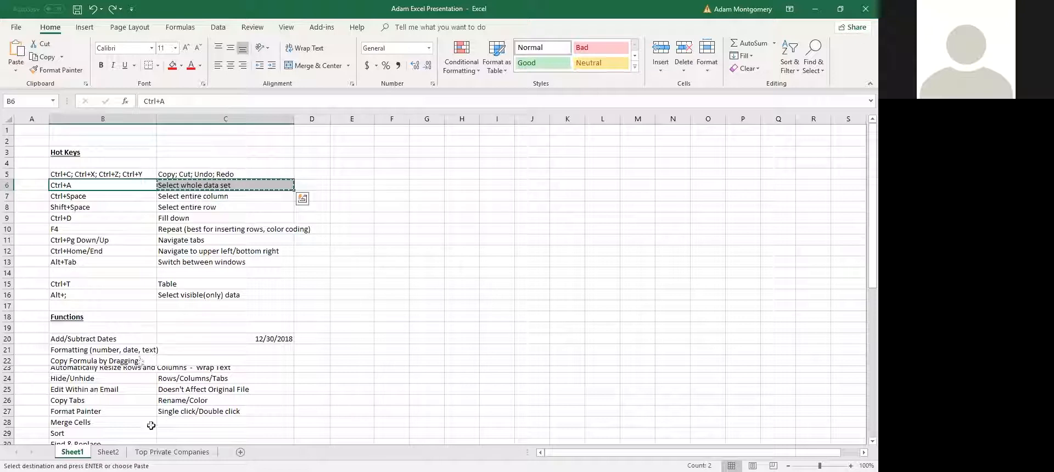
pyautogui.click(110, 452)
# Select each company block on Top Private Companies with Ctrl+A, including B1:G10, then return to Sheet1
pyautogui.click(172, 452)
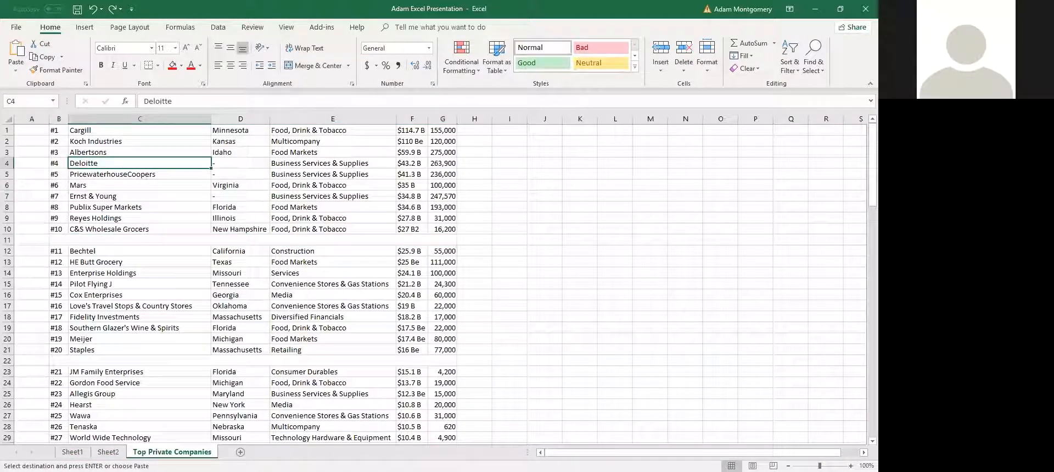
pyautogui.hotkey('ctrl', 'a')
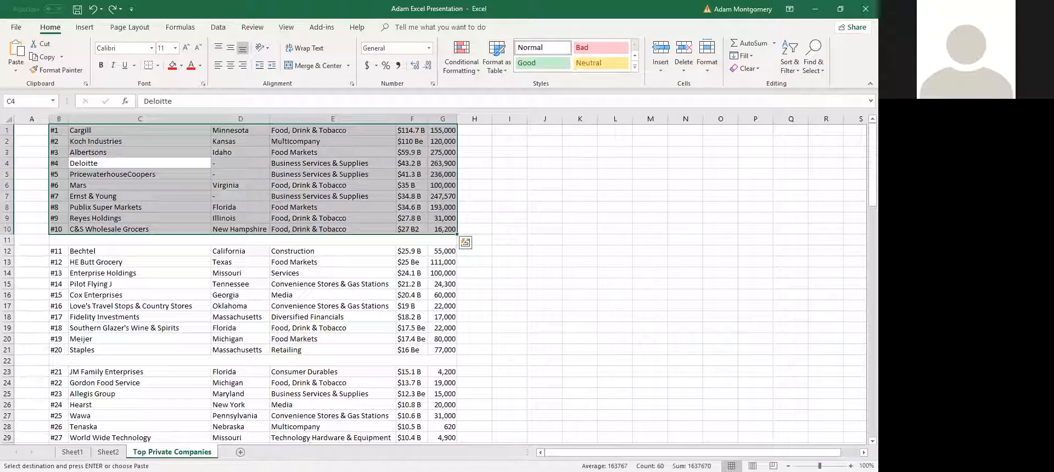
pyautogui.moveTo(446, 227); pyautogui.dragTo(59, 119)
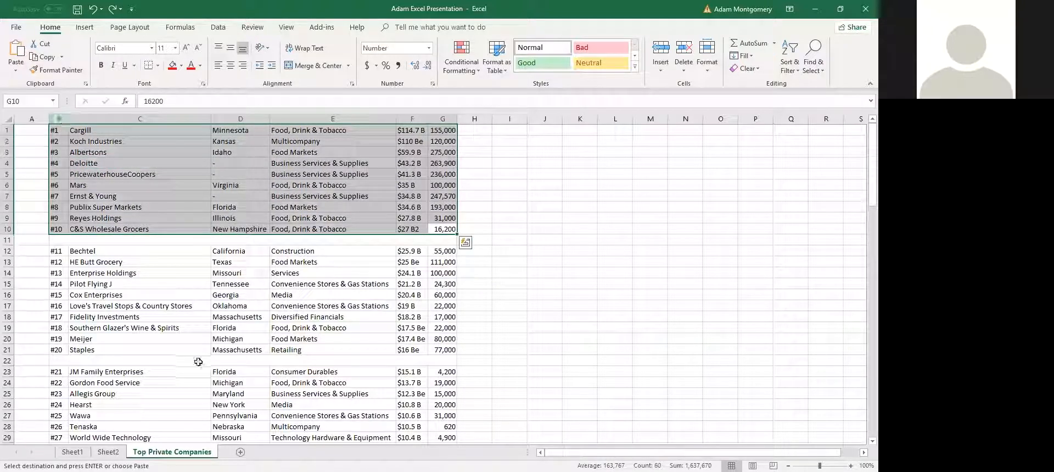
pyautogui.click(176, 306)
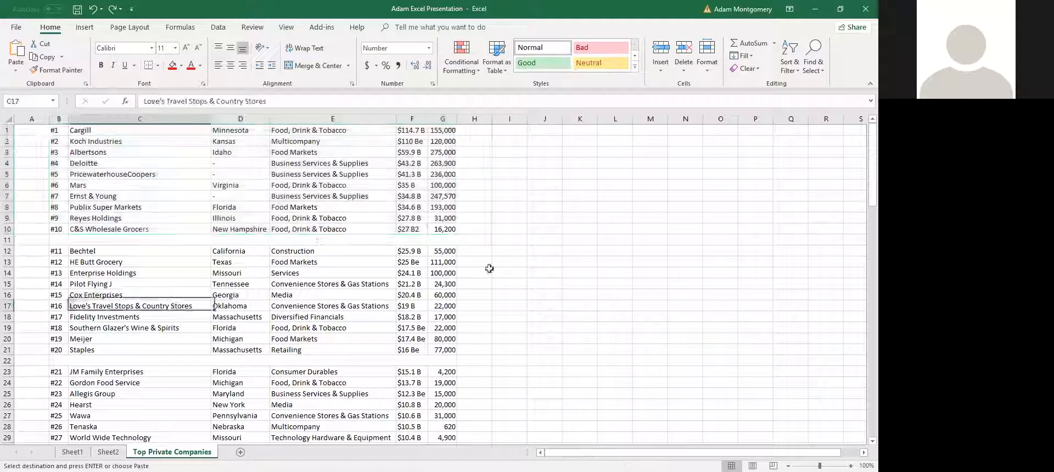
pyautogui.hotkey('ctrl', 'a')
pyautogui.click(234, 185)
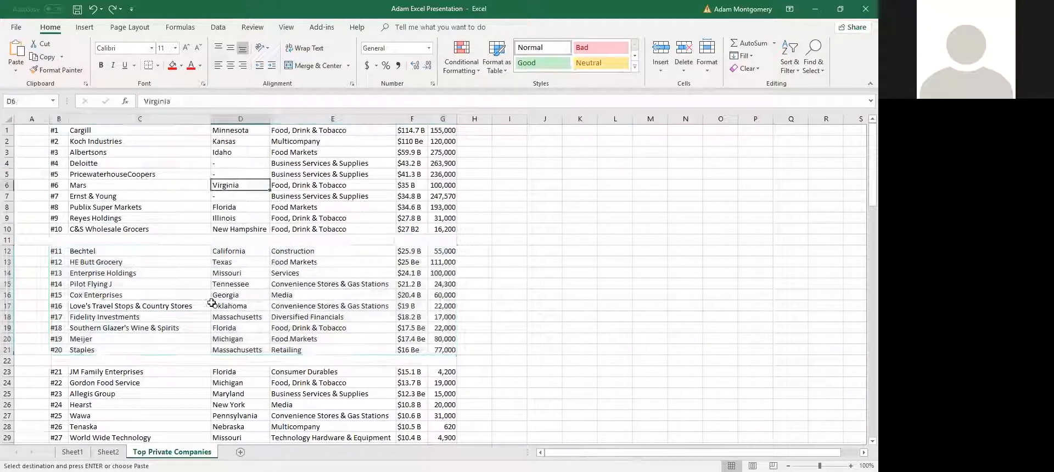
pyautogui.hotkey('ctrl', 'a')
pyautogui.click(72, 452)
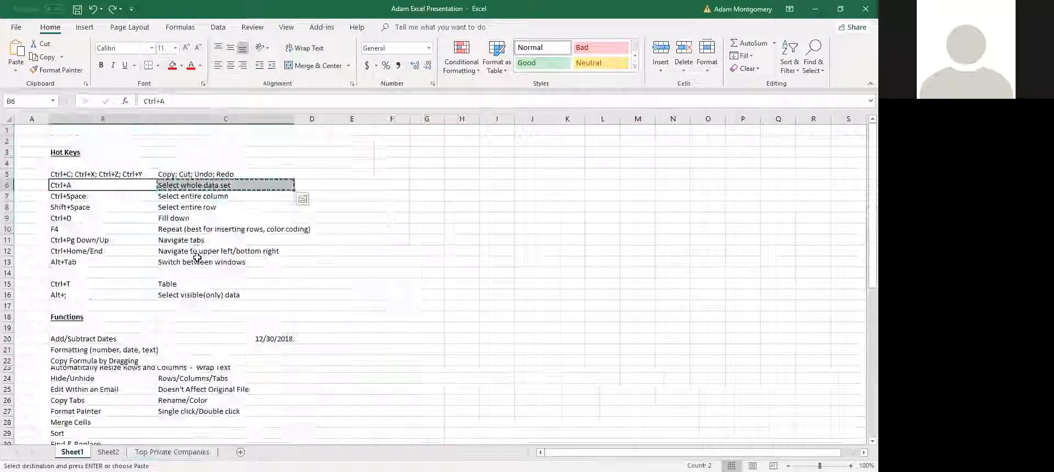
pyautogui.click(152, 185)
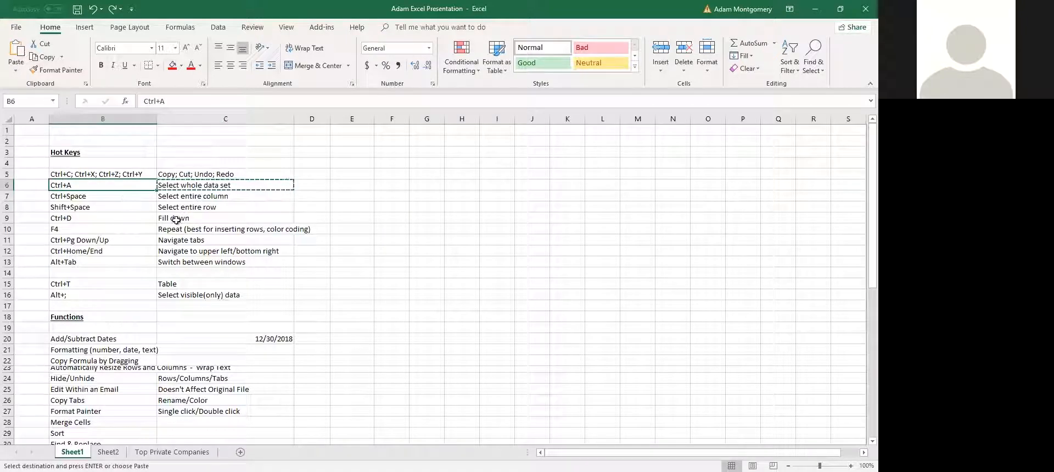
pyautogui.click(114, 194)
pyautogui.hotkey('shift', 'space')
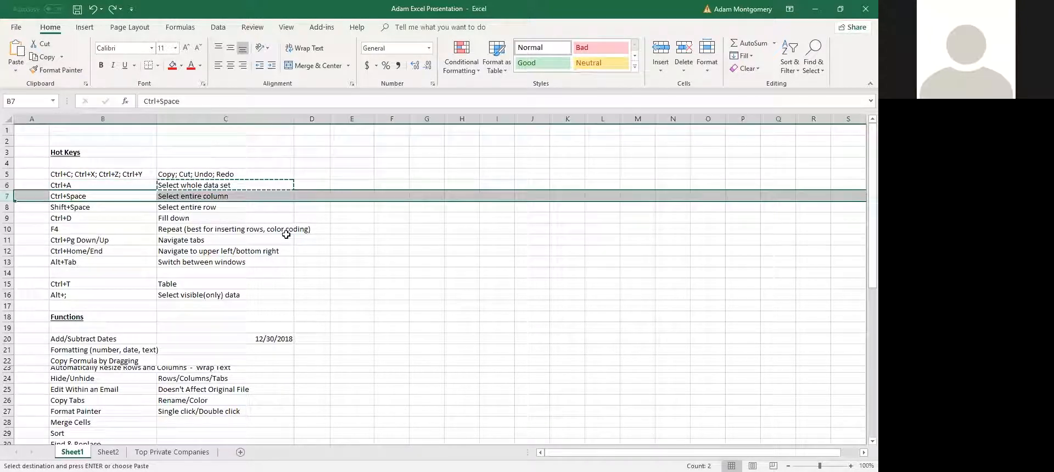
pyautogui.click(106, 231)
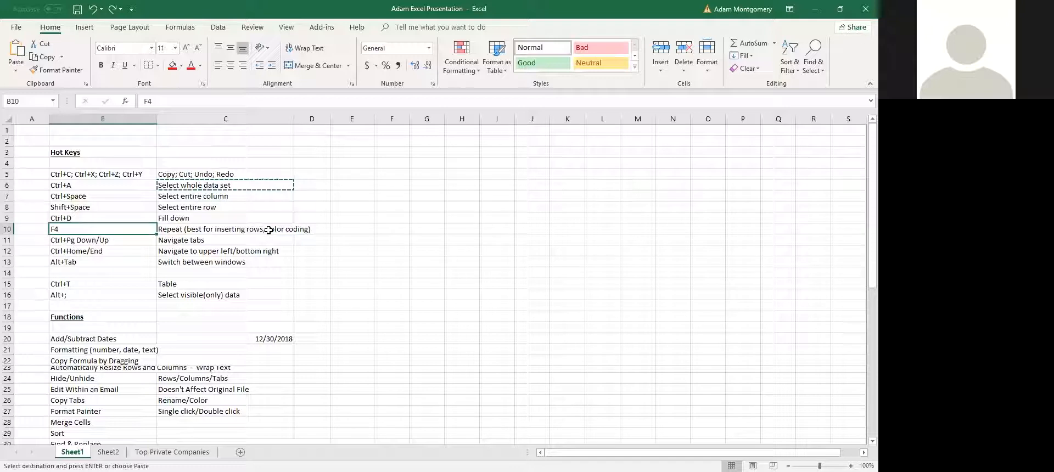
pyautogui.hotkey('shift', 'space')
pyautogui.click(113, 283)
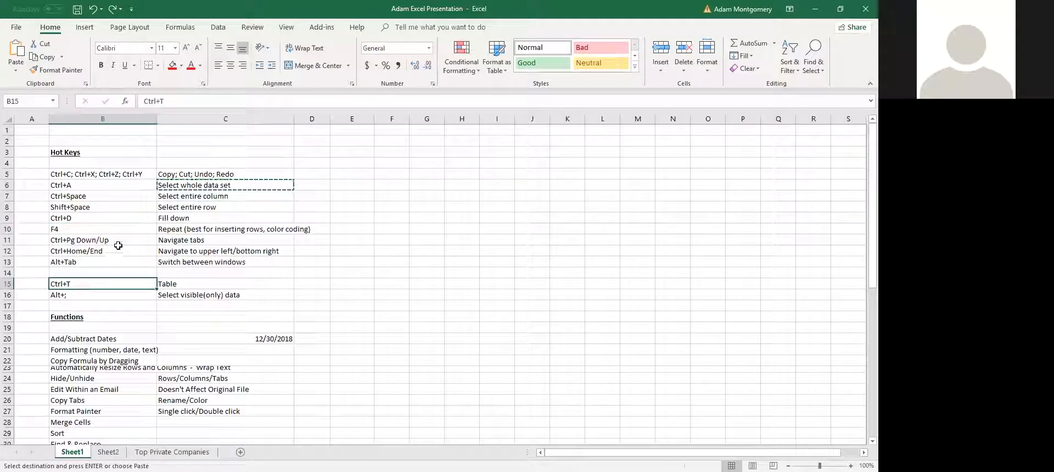
pyautogui.hotkey('ctrl', 'space')
pyautogui.click(124, 204)
pyautogui.hotkey('shift', 'space')
pyautogui.click(92, 220)
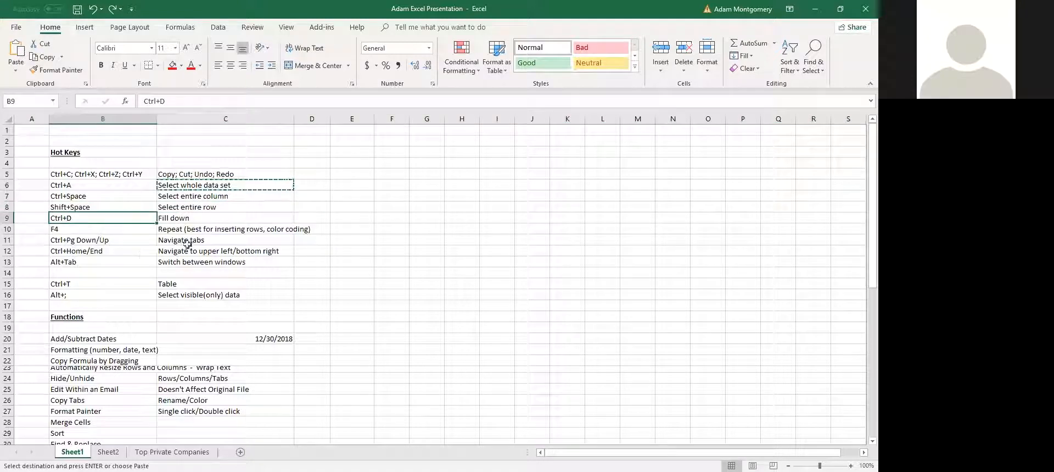
pyautogui.moveTo(171, 213); pyautogui.dragTo(195, 217)
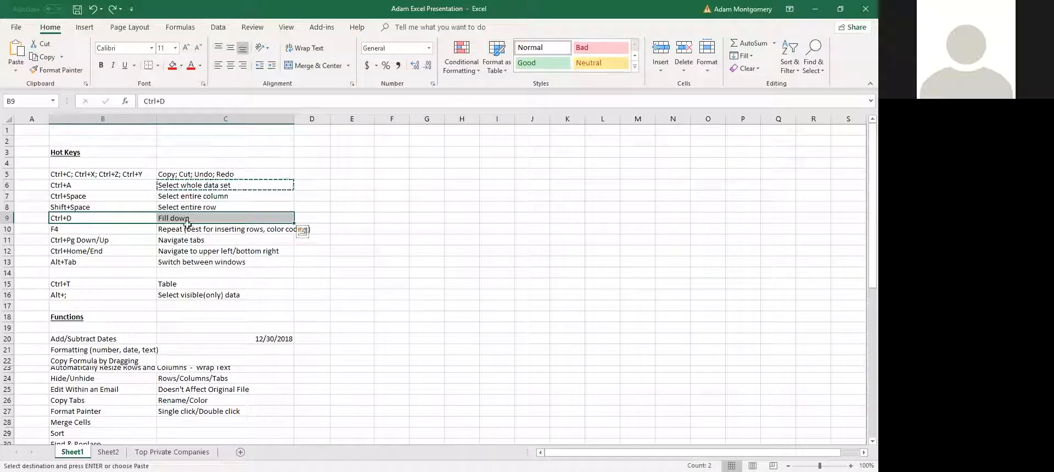
pyautogui.click(215, 240)
pyautogui.click(75, 215)
pyautogui.click(207, 218)
pyautogui.moveTo(191, 215); pyautogui.dragTo(238, 274)
pyautogui.hotkey('ctrl', 'd')
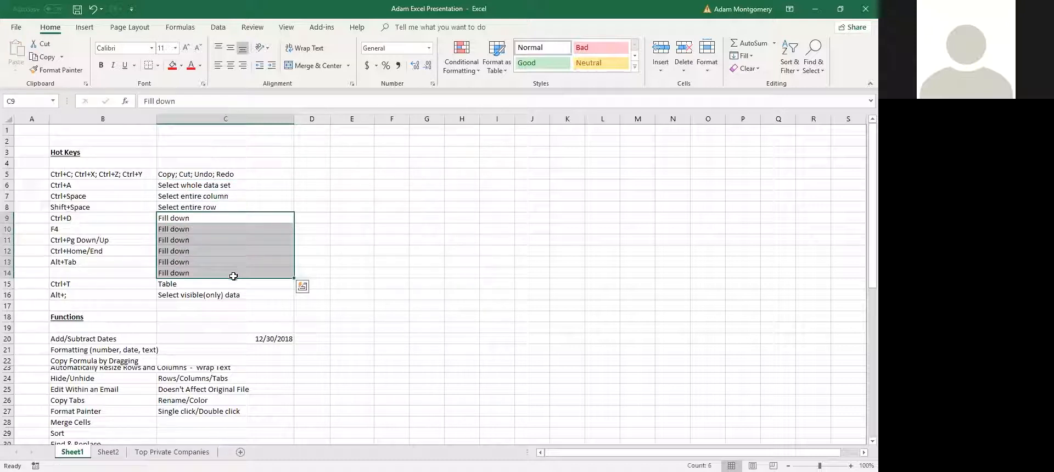
pyautogui.hotkey('ctrl', 'z')
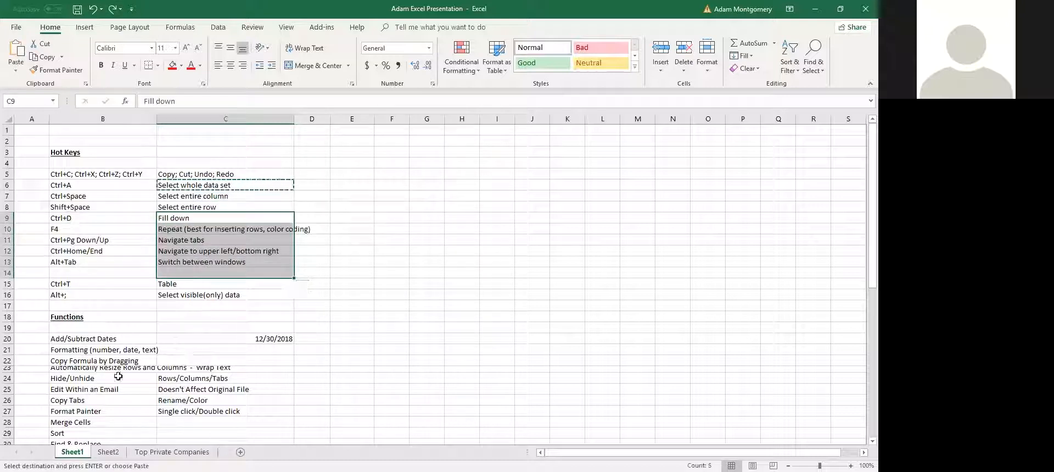
pyautogui.click(118, 377)
pyautogui.hotkey('ctrl', 'z')
pyautogui.click(181, 450)
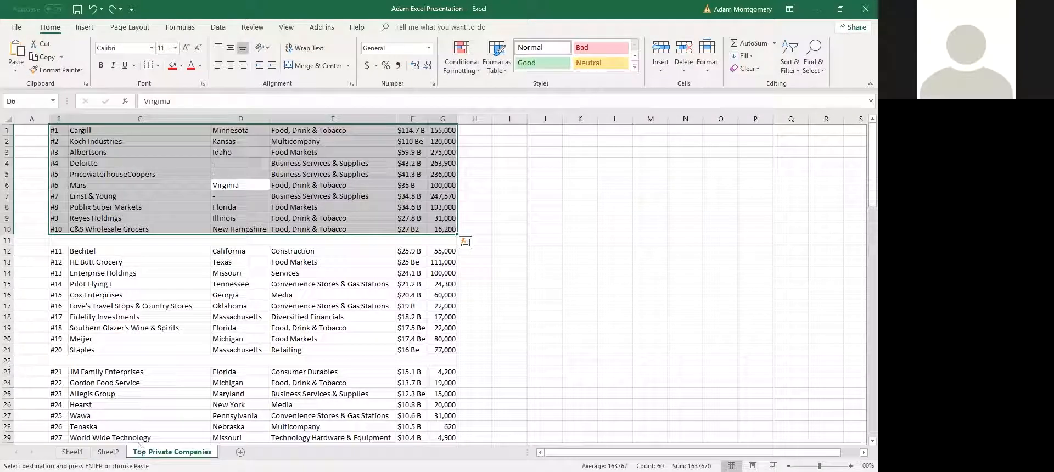
pyautogui.click(468, 188)
pyautogui.moveTo(472, 141); pyautogui.dragTo(483, 198)
pyautogui.press('Escape')
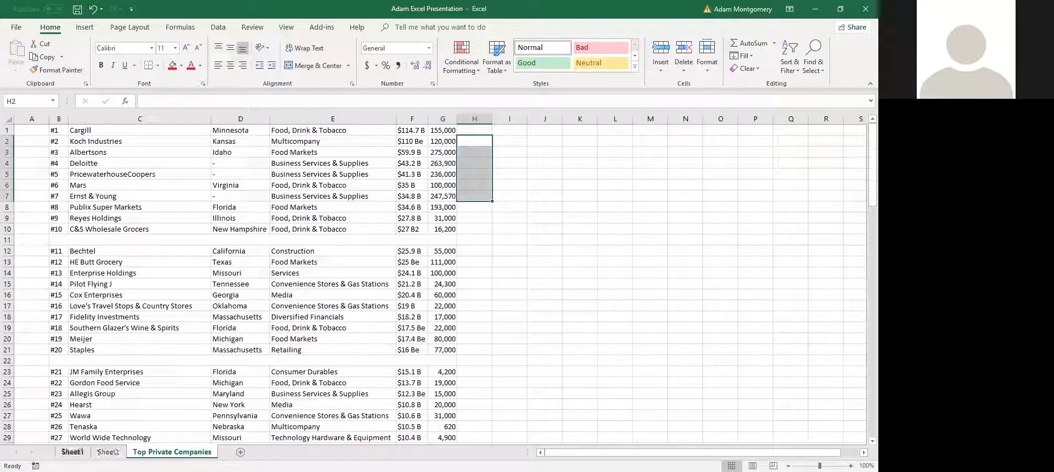
pyautogui.click(73, 452)
pyautogui.click(128, 233)
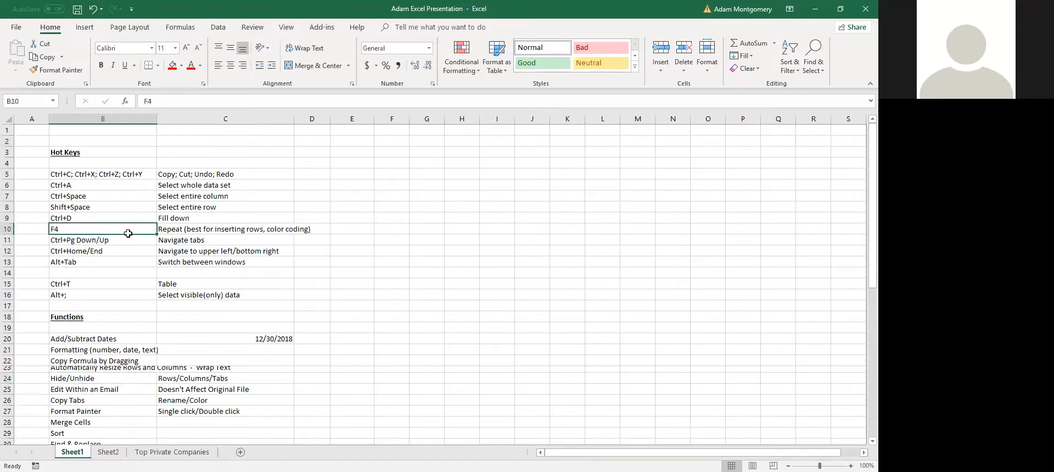
pyautogui.click(206, 235)
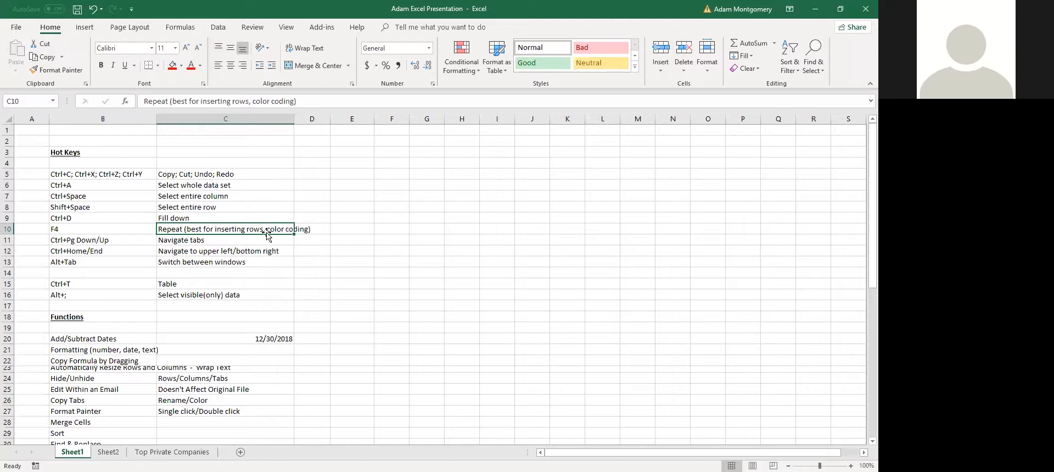
pyautogui.click(213, 245)
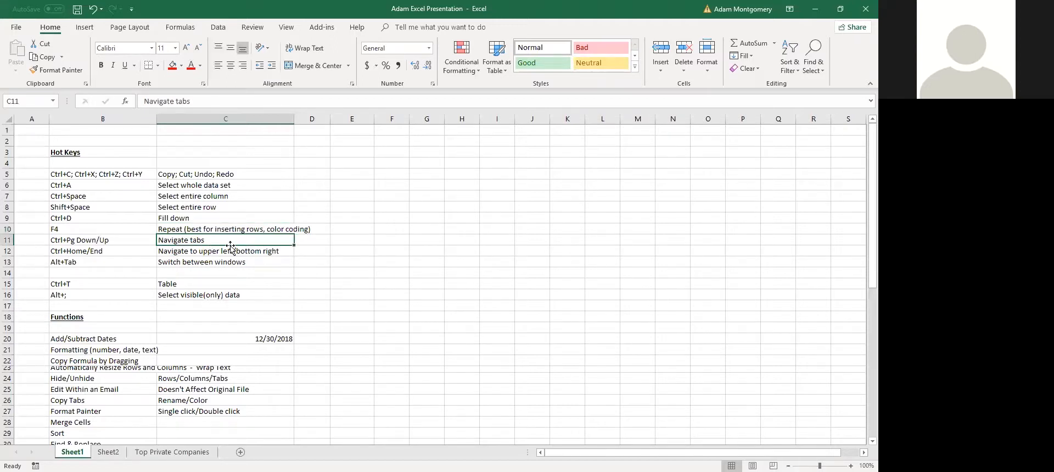
pyautogui.hotkey('shift', 'space')
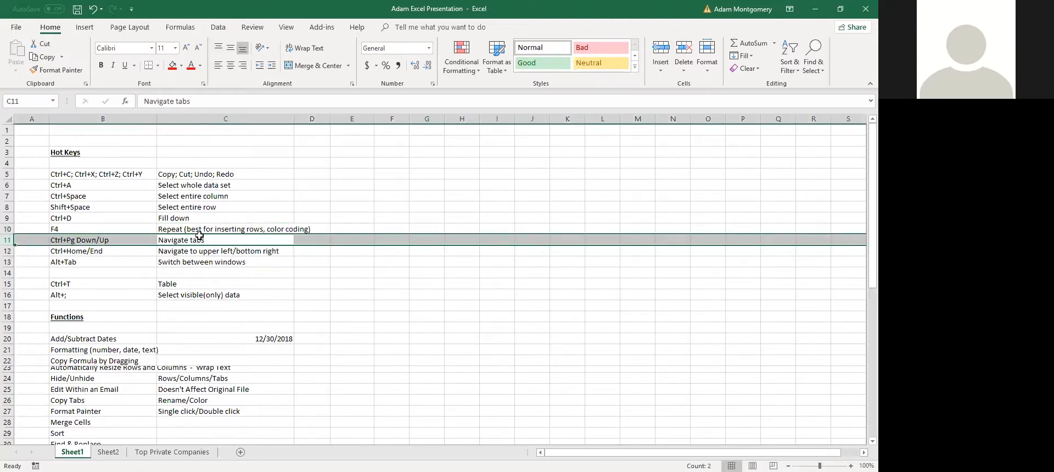
pyautogui.hotkey('ctrl', 'shift', '+')
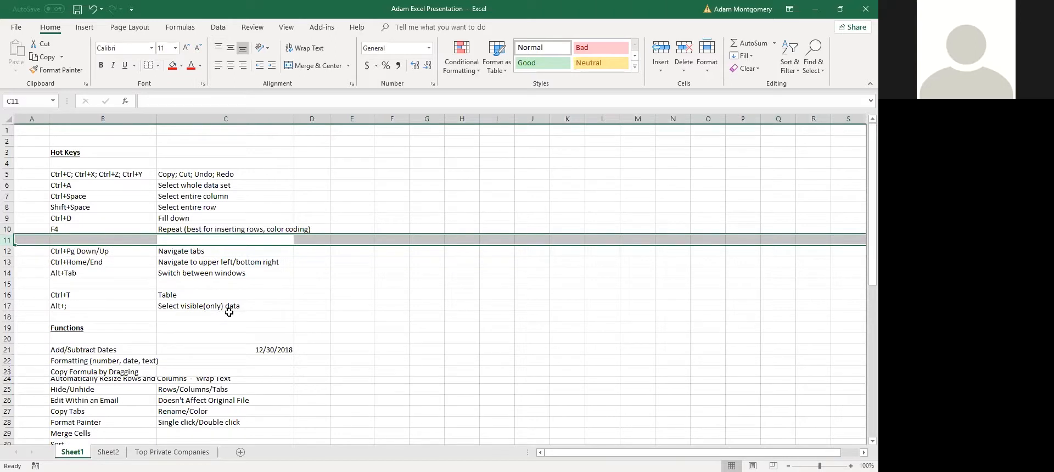
pyautogui.press('F4')
pyautogui.press('F4')
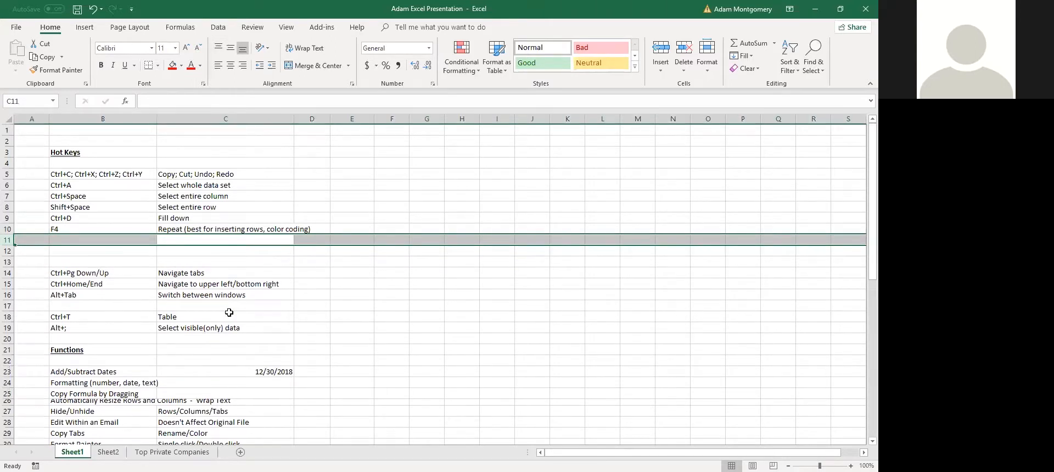
pyautogui.hotkey('ctrl', 'z')
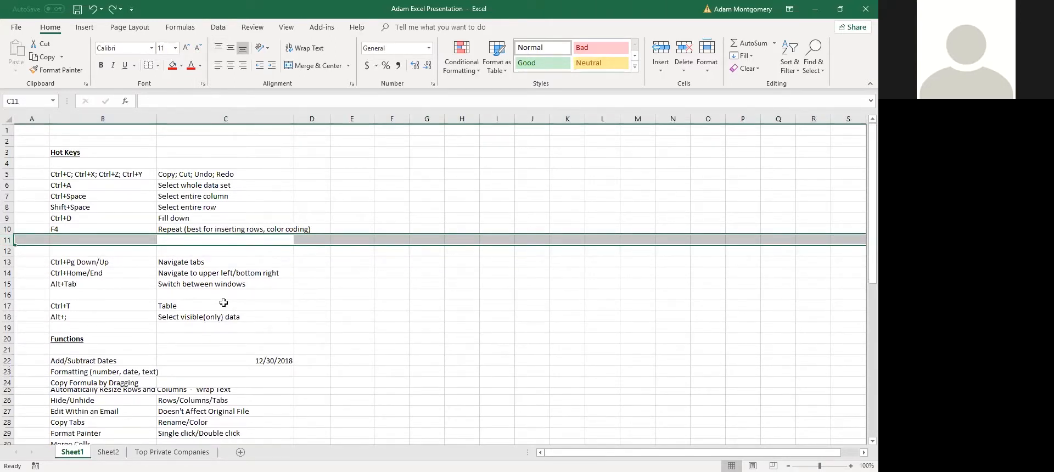
pyautogui.hotkey('ctrl', 'z')
pyautogui.hotkey('ctrl', 'z')
pyautogui.click(220, 141)
pyautogui.click(172, 66)
pyautogui.moveTo(219, 240); pyautogui.dragTo(219, 230)
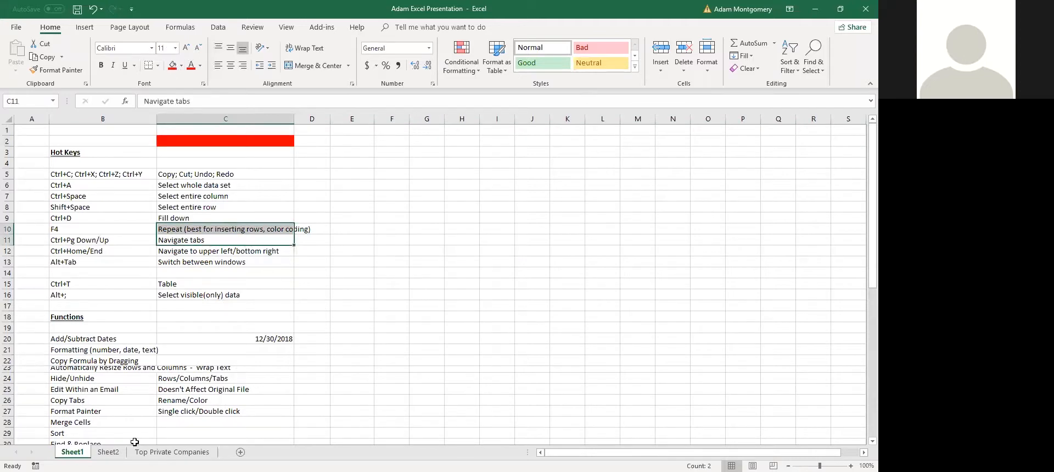
pyautogui.press('F4')
pyautogui.click(312, 316)
pyautogui.press('F4')
pyautogui.click(391, 262)
pyautogui.press('F4')
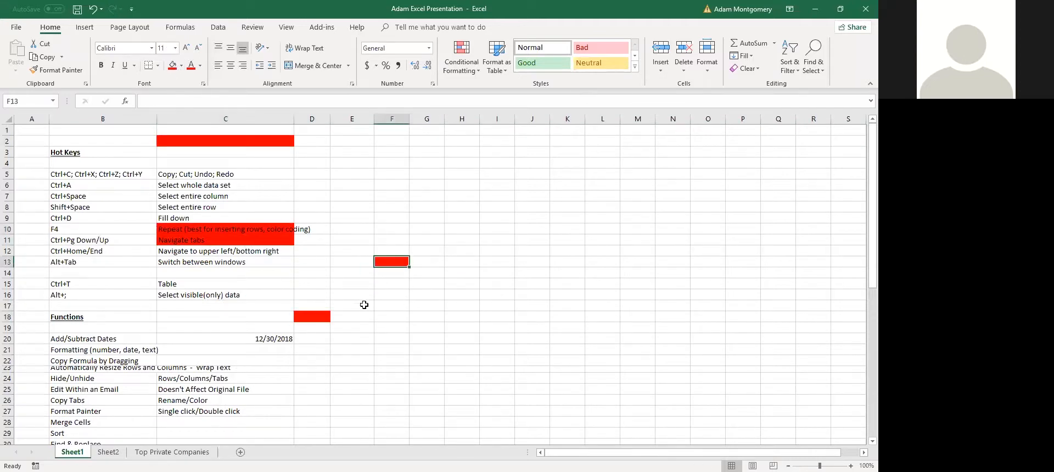
pyautogui.hotkey('ctrl', 'z')
pyautogui.hotkey('ctrl', 'z')
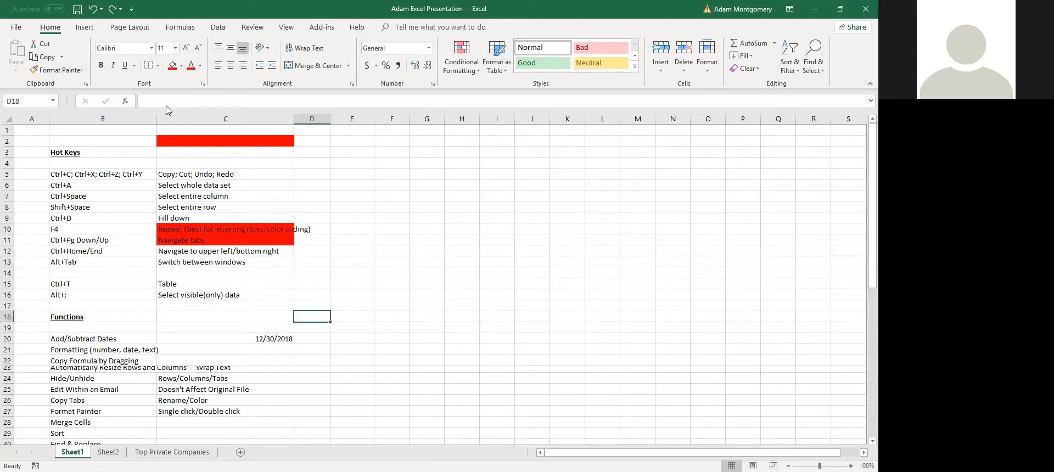
pyautogui.hotkey('ctrl', 'z')
pyautogui.hotkey('ctrl', 'z')
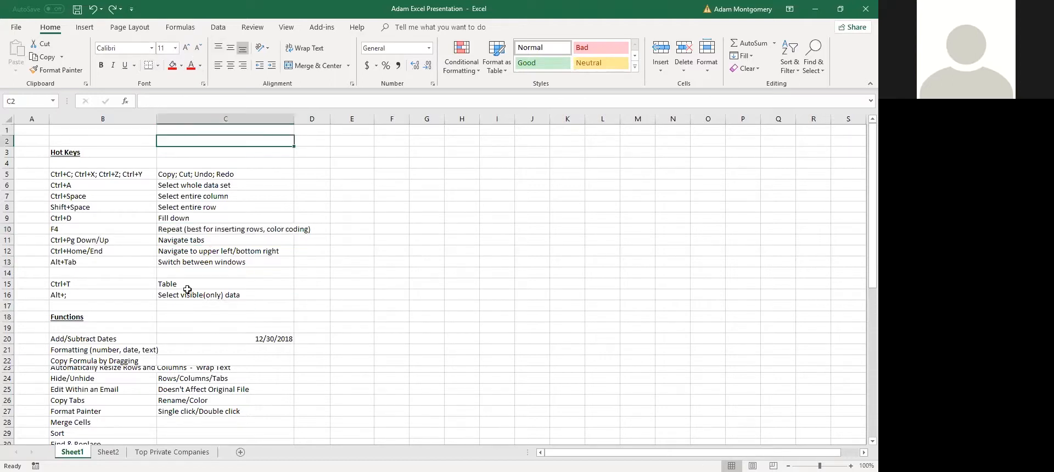
pyautogui.click(112, 241)
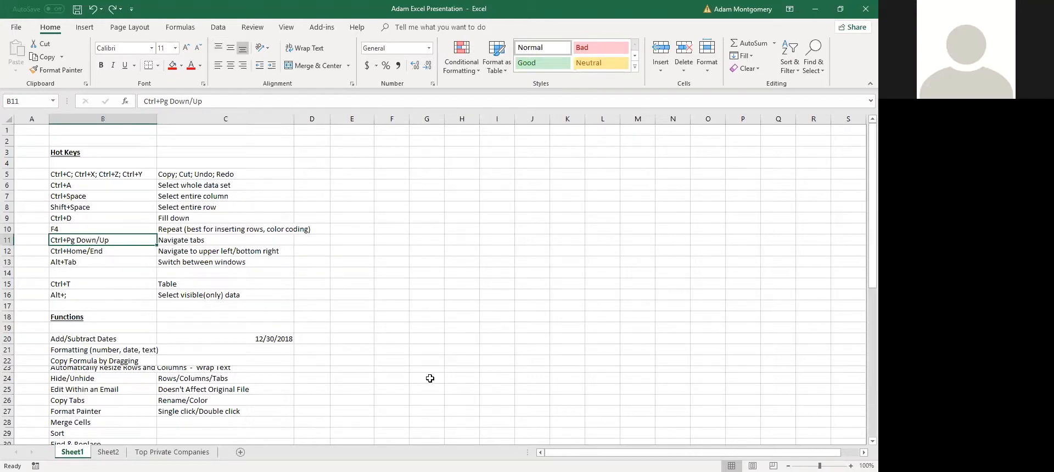
pyautogui.hotkey('ctrl', 'pagedown')
pyautogui.hotkey('ctrl', 'pageup')
pyautogui.click(110, 250)
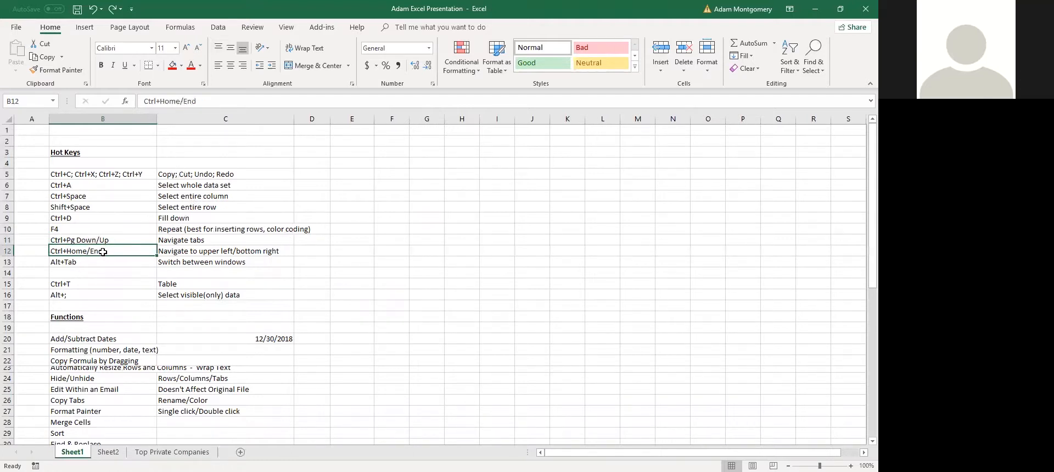
pyautogui.moveTo(159, 248); pyautogui.dragTo(189, 250)
pyautogui.moveTo(100, 264); pyautogui.dragTo(172, 262)
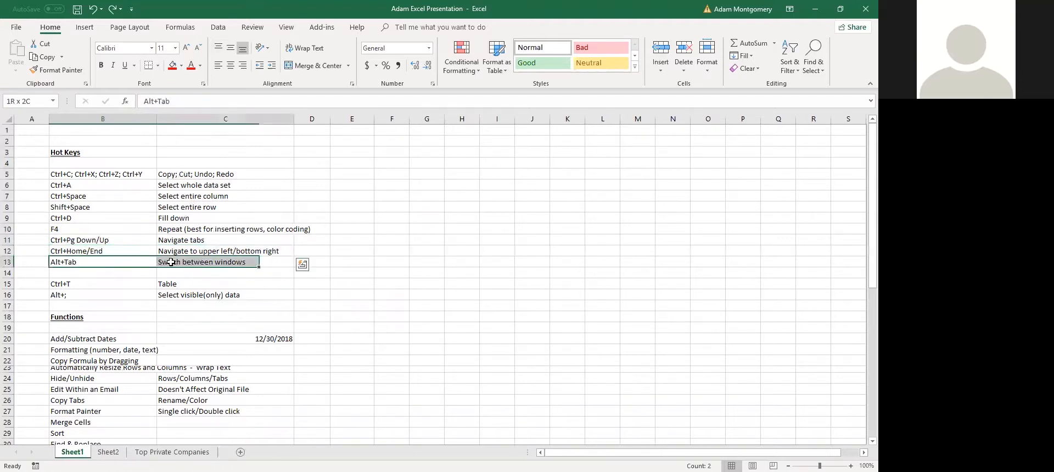
pyautogui.click(104, 249)
pyautogui.click(160, 250)
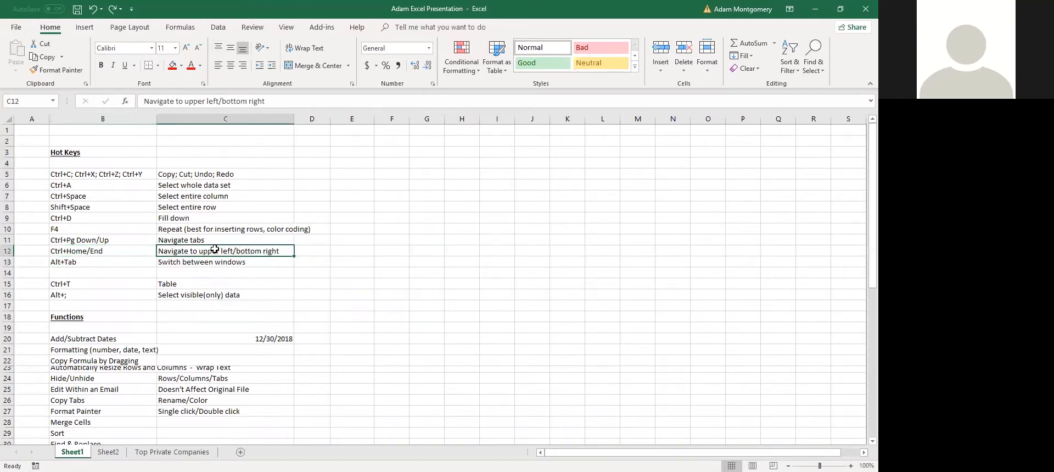
pyautogui.click(99, 251)
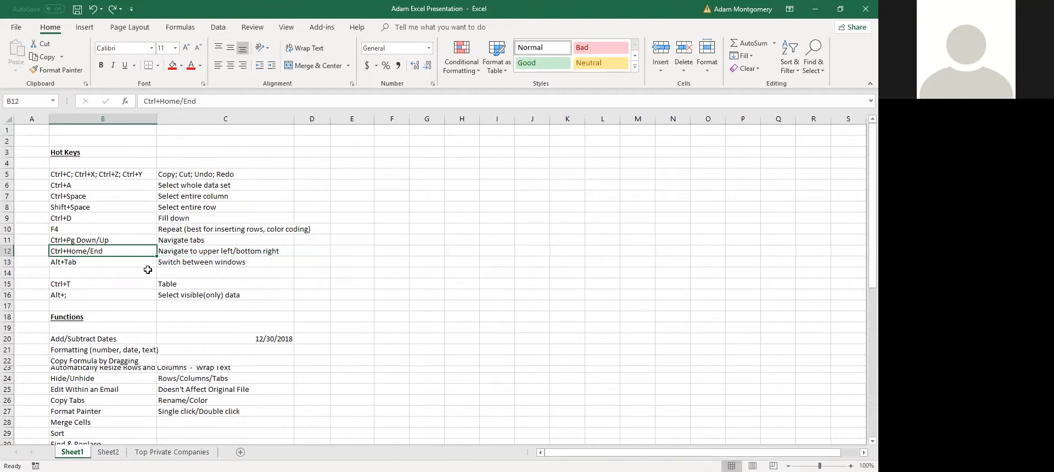
pyautogui.scroll(-4, 283, 377)
pyautogui.scroll(-8, 283, 377)
pyautogui.scroll(3, 266, 364)
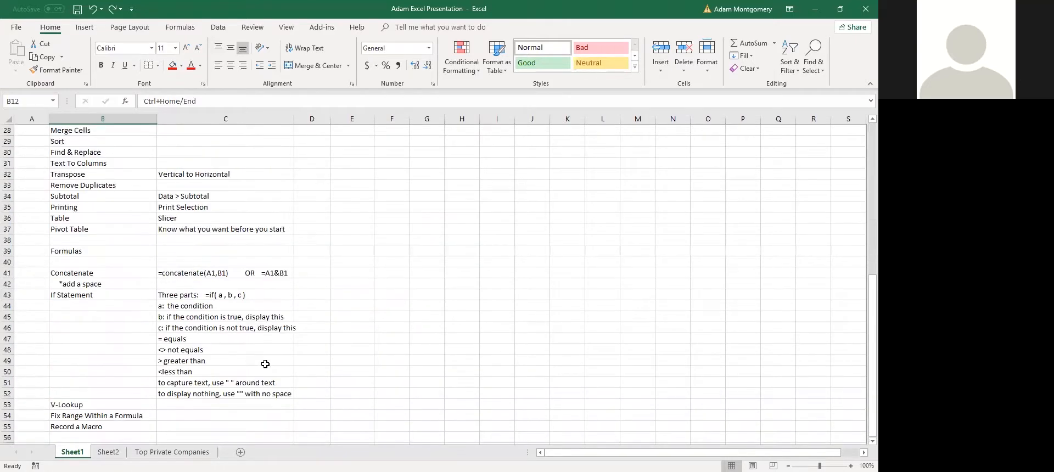
pyautogui.hotkey('ctrl', 'Home')
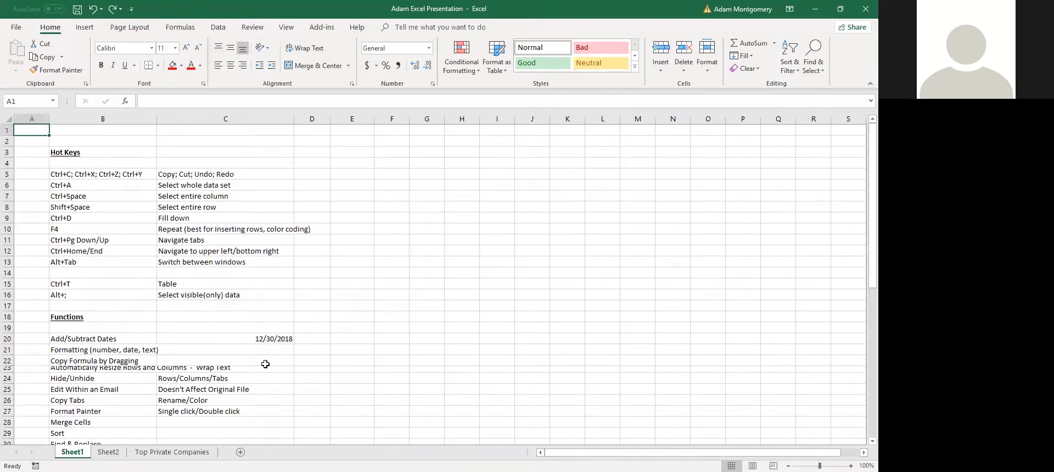
pyautogui.hotkey('ctrl', 'End')
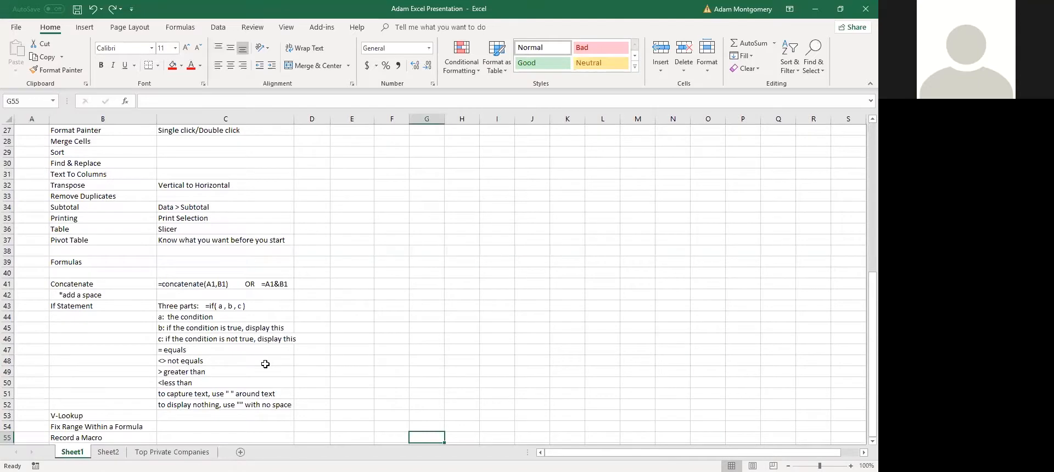
pyautogui.hotkey('ctrl', 'Home')
pyautogui.hotkey('ctrl', 'pagedown')
pyautogui.hotkey('ctrl', 'pagedown')
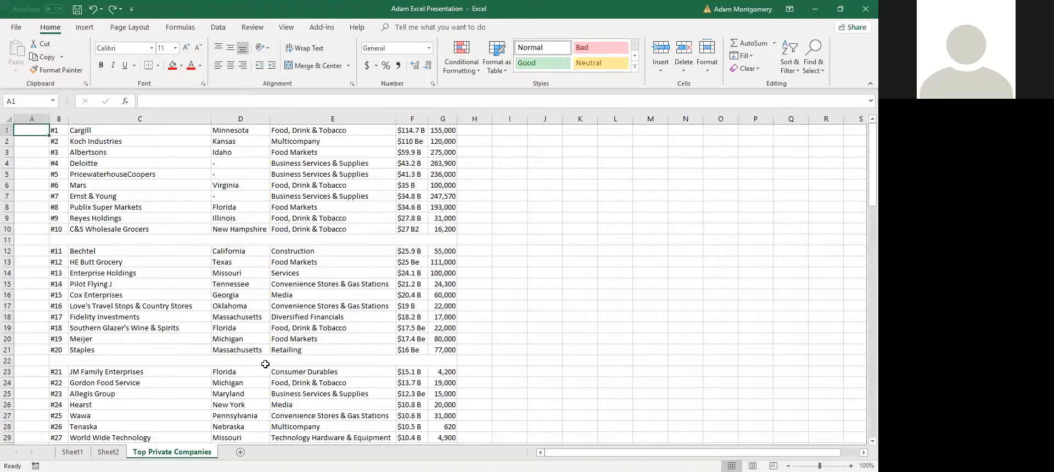
pyautogui.hotkey('ctrl', 'End')
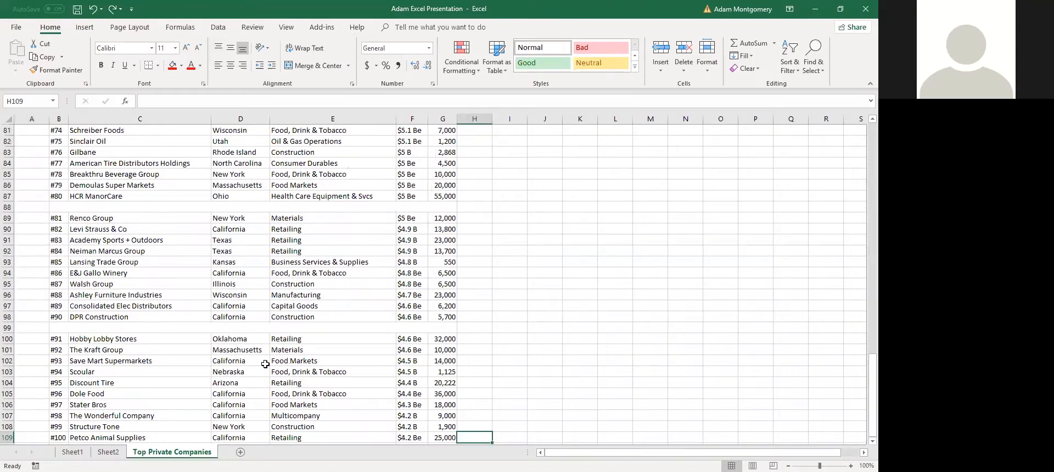
pyautogui.hotkey('ctrl', 'Home')
pyautogui.hotkey('ctrl', 'pageup')
pyautogui.hotkey('ctrl', 'pageup')
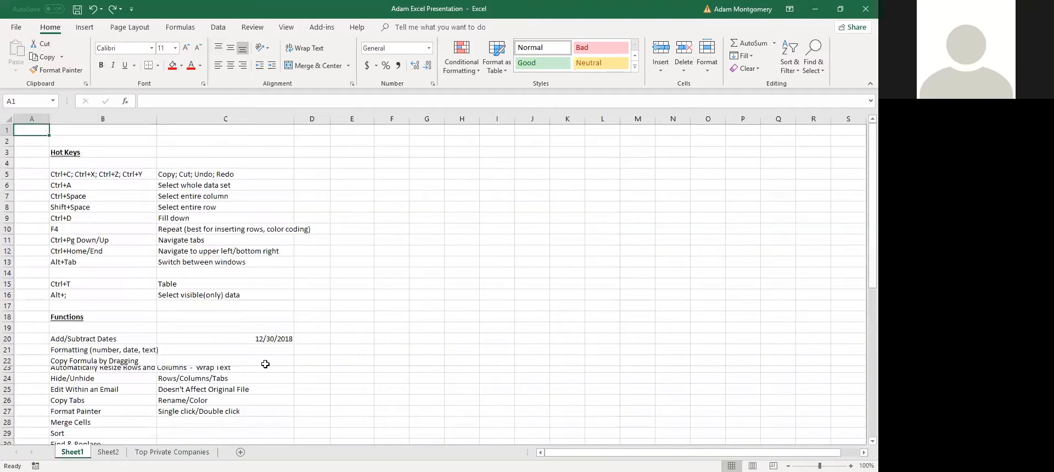
pyautogui.click(116, 262)
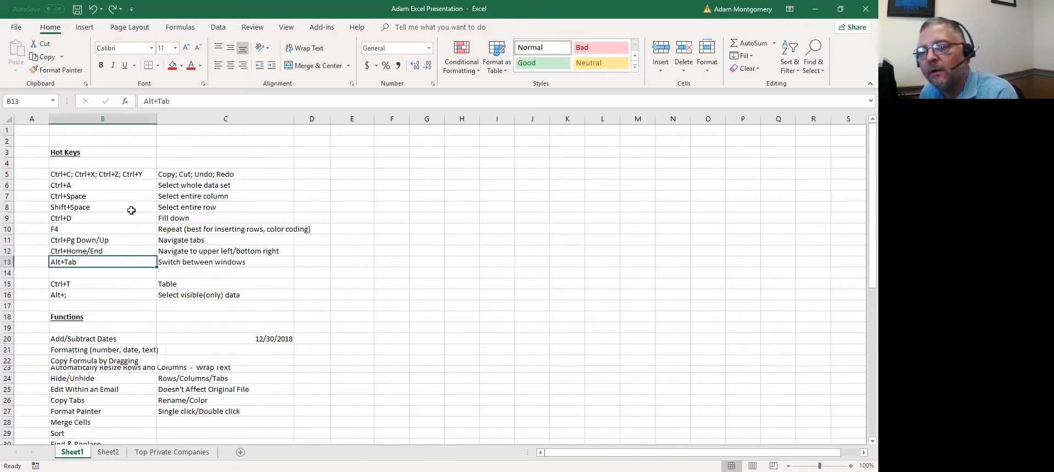
pyautogui.click(132, 208)
pyautogui.click(87, 257)
pyautogui.click(92, 185)
pyautogui.click(91, 174)
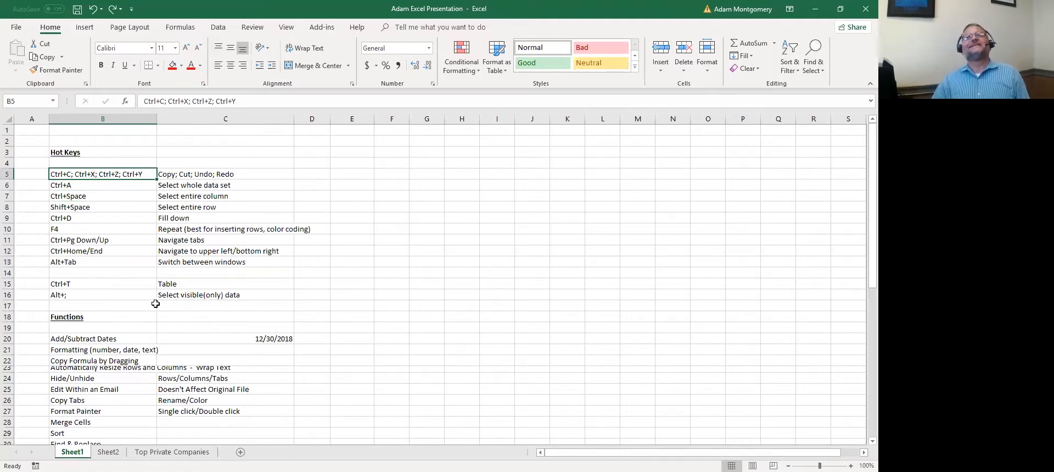
pyautogui.hotkey('ctrl', 'c')
pyautogui.moveTo(137, 179); pyautogui.dragTo(143, 196)
pyautogui.click(165, 196)
pyautogui.click(116, 218)
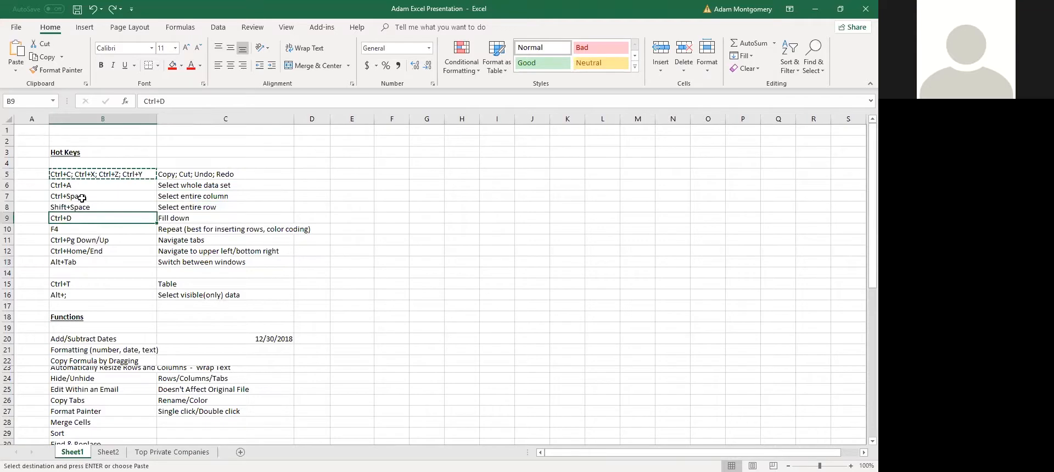
pyautogui.press('Escape')
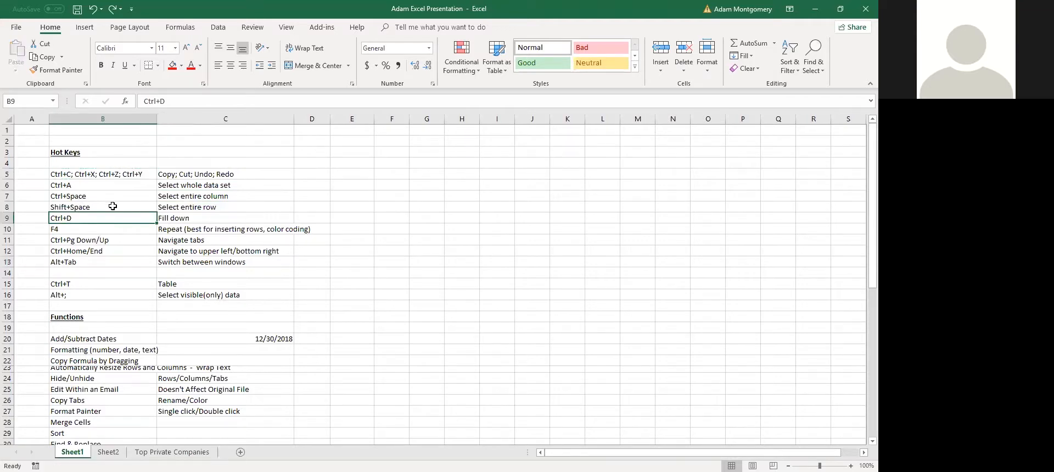
pyautogui.click(166, 186)
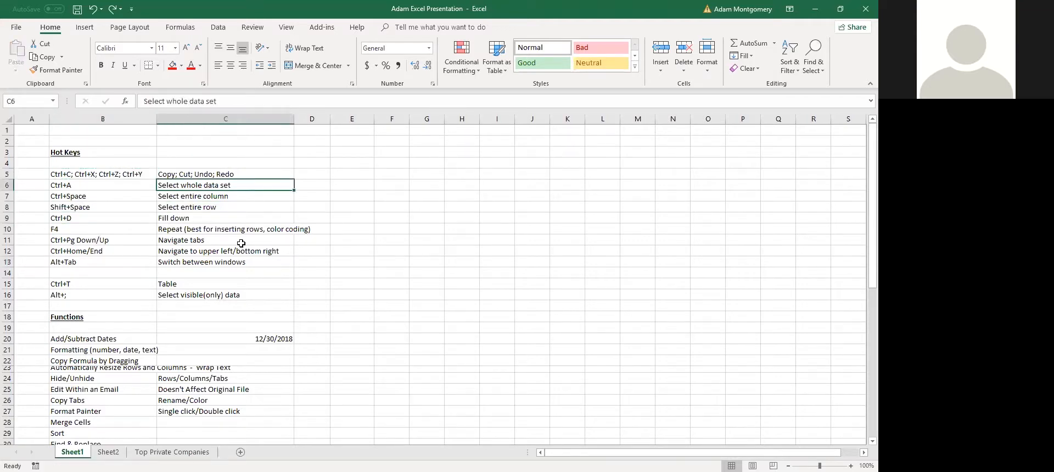
pyautogui.click(165, 276)
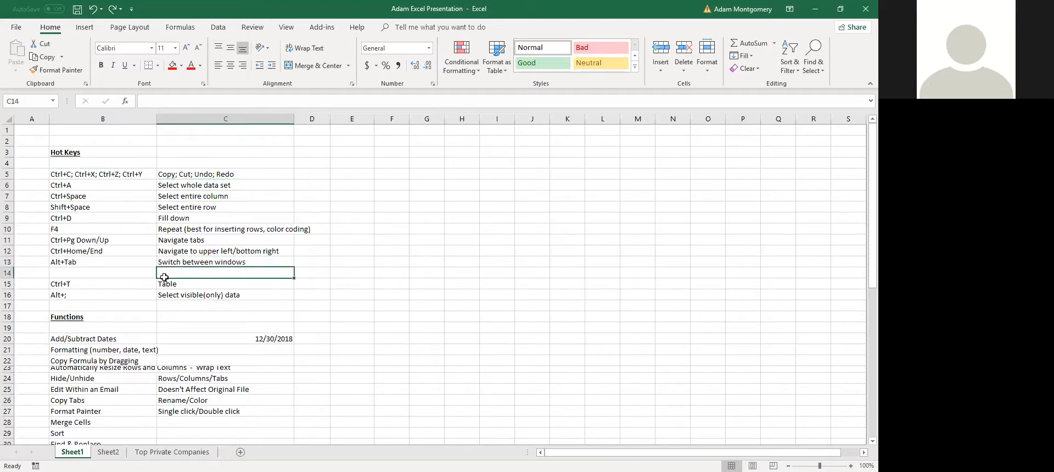
pyautogui.click(319, 303)
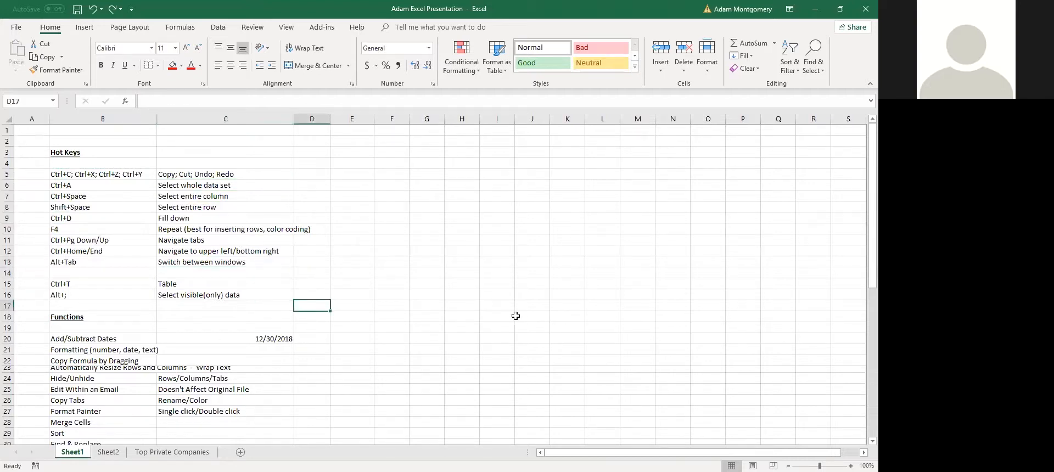
pyautogui.write('=1+1')
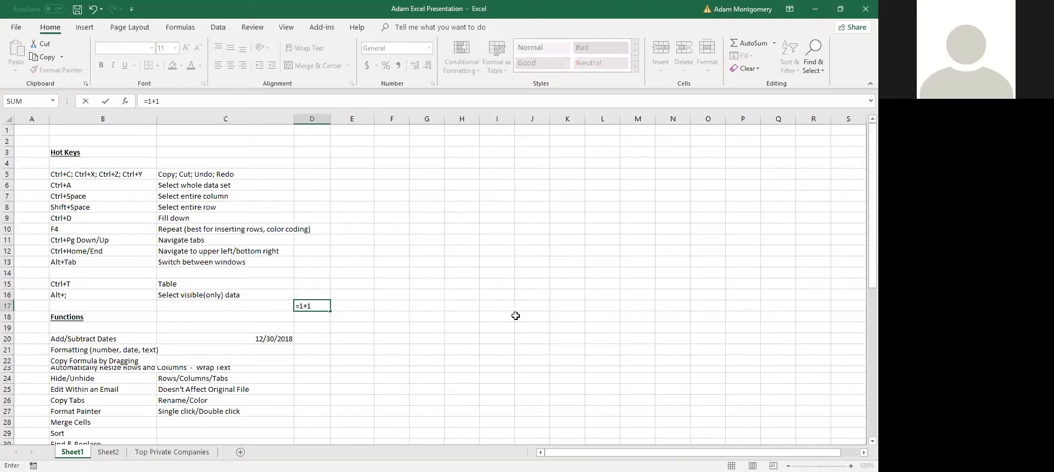
pyautogui.press('Escape')
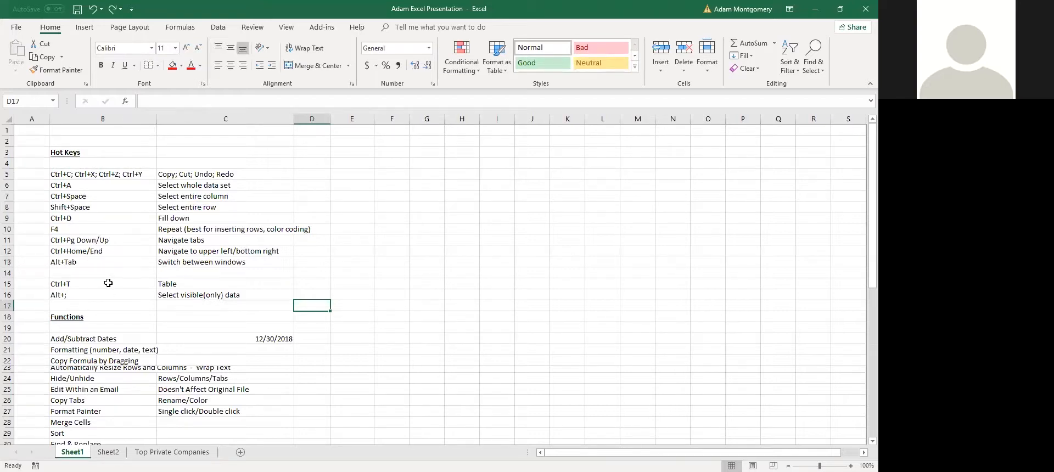
pyautogui.click(107, 263)
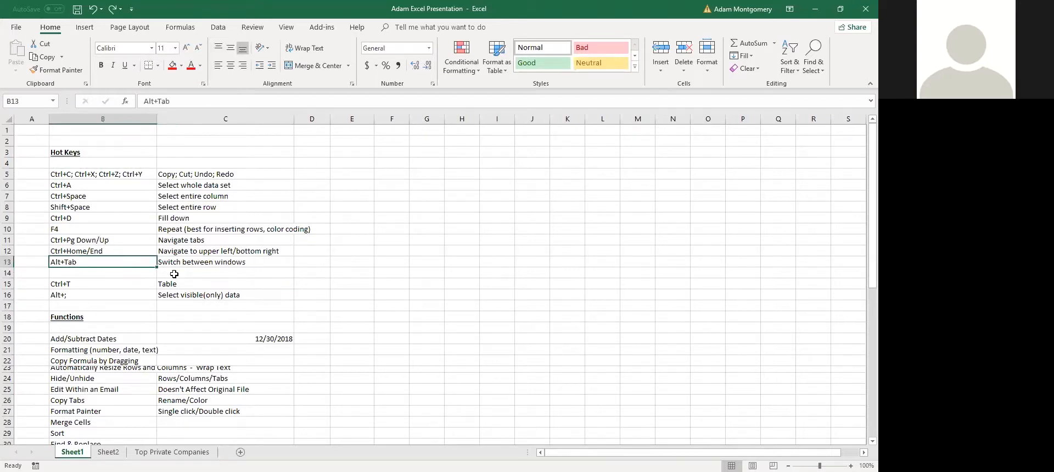
pyautogui.click(130, 252)
pyautogui.click(105, 265)
pyautogui.click(174, 253)
pyautogui.click(93, 264)
pyautogui.hotkey('alt', 'Tab')
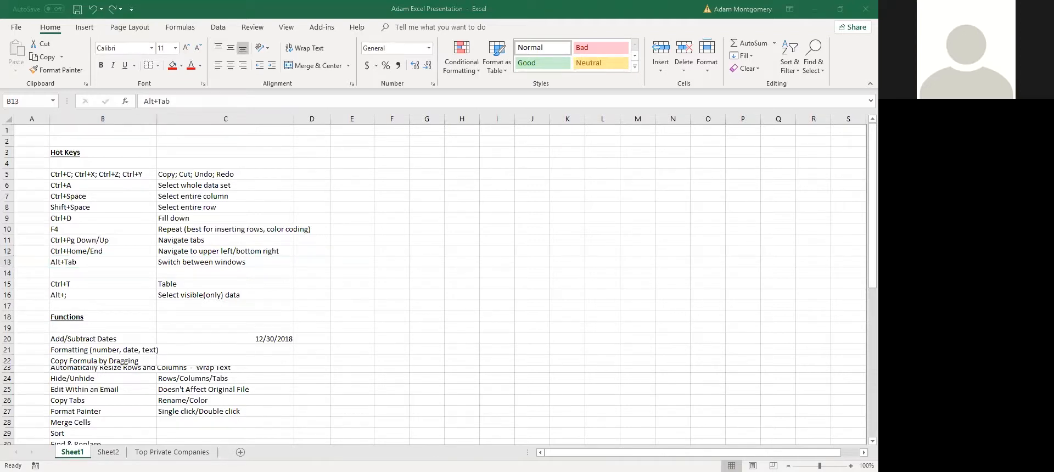
pyautogui.hotkey('alt', 'Tab')
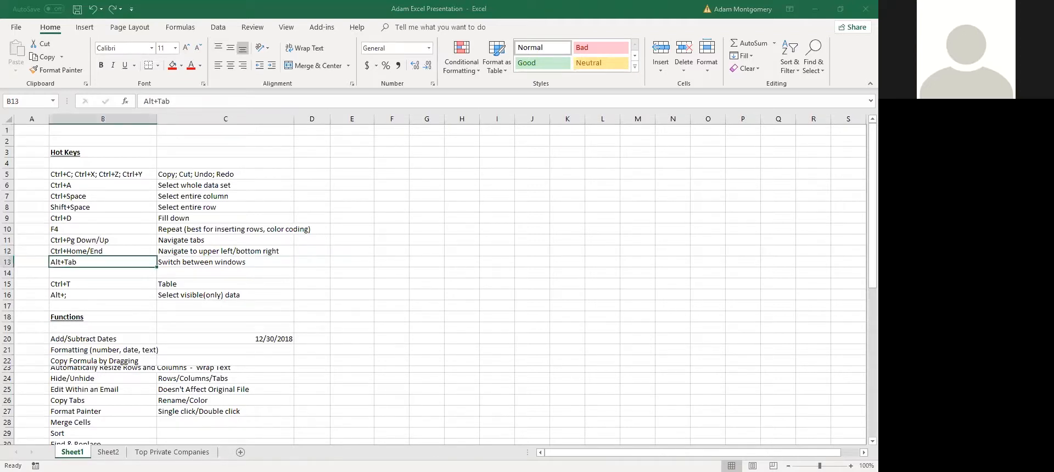
pyautogui.hotkey('alt', 'Tab')
pyautogui.hotkey('alt', 'Tab')
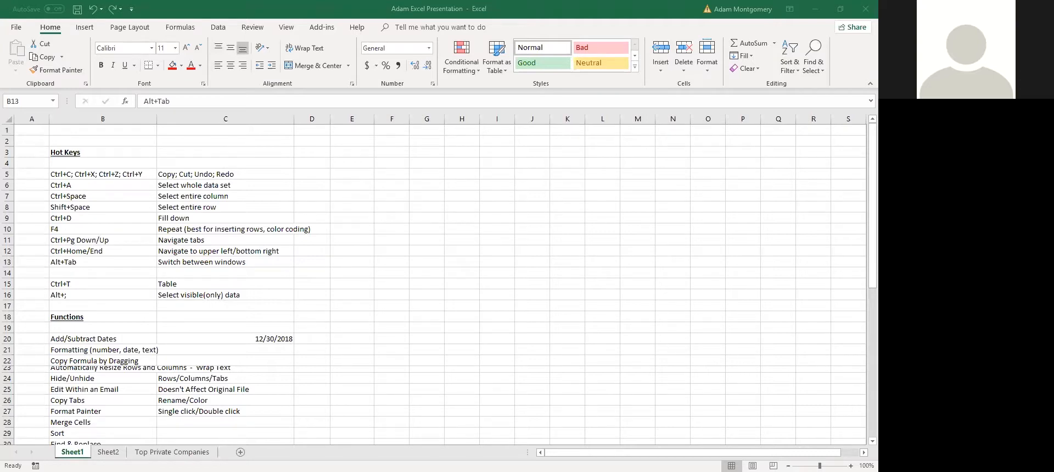
pyautogui.hotkey('alt', 'Tab')
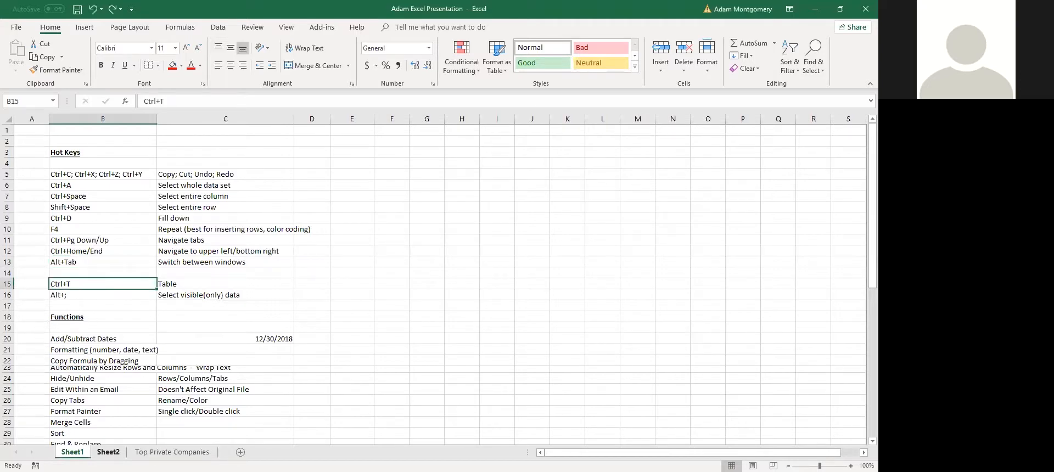
pyautogui.click(164, 452)
pyautogui.click(127, 200)
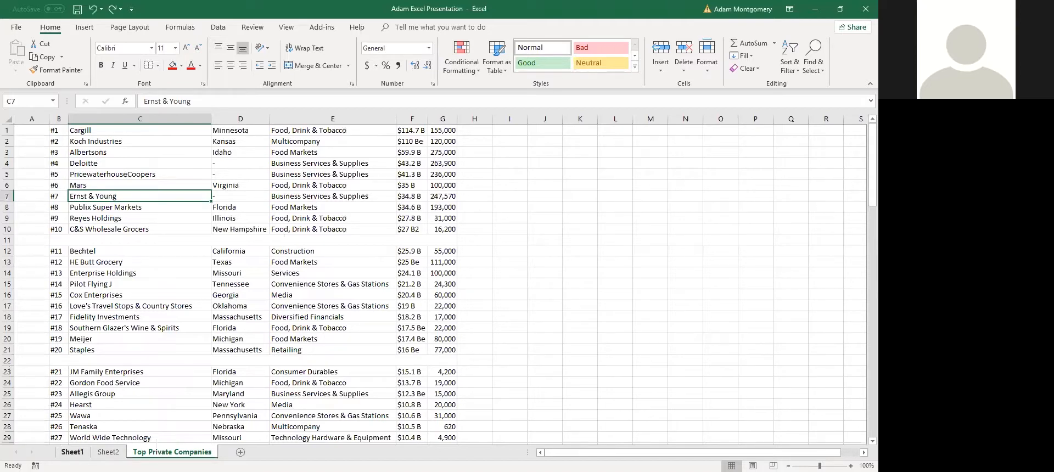
pyautogui.hotkey('ctrl', 't')
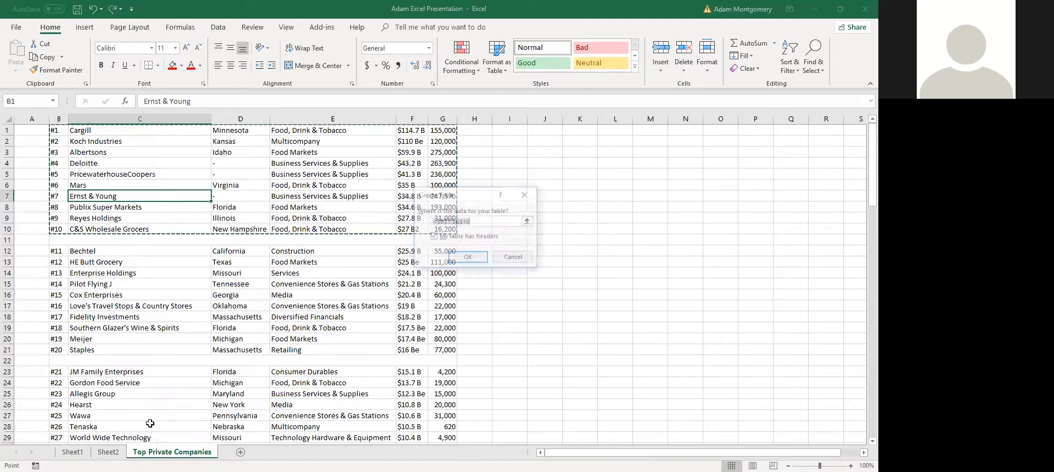
pyautogui.press('Escape')
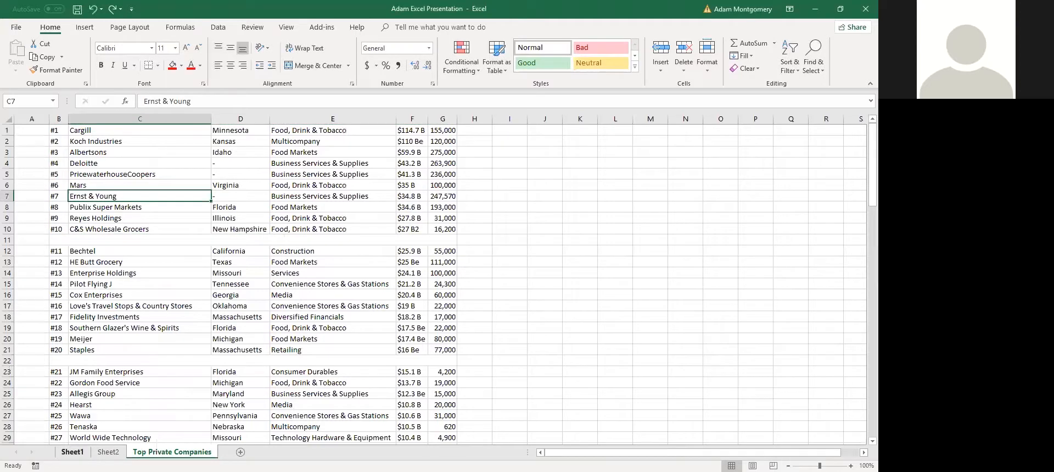
pyautogui.click(73, 452)
pyautogui.moveTo(103, 298); pyautogui.dragTo(163, 298)
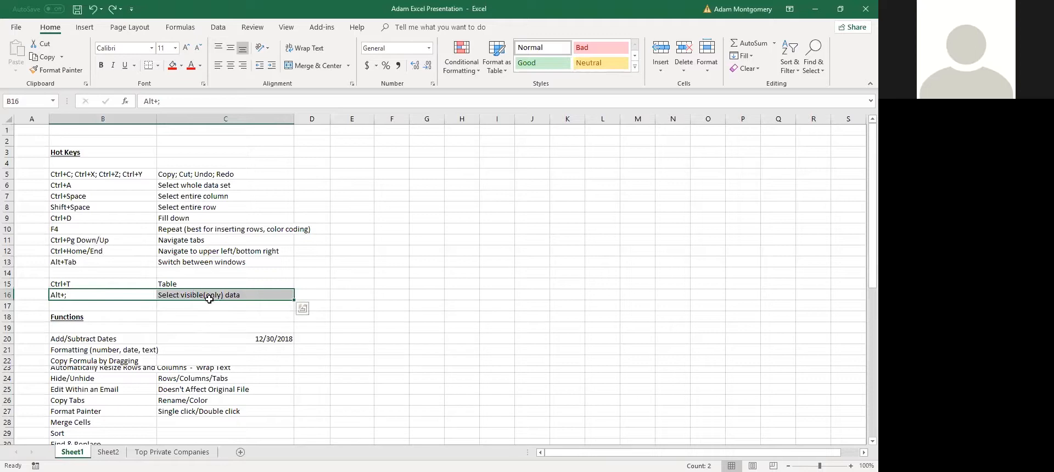
pyautogui.moveTo(8, 316); pyautogui.dragTo(7, 240)
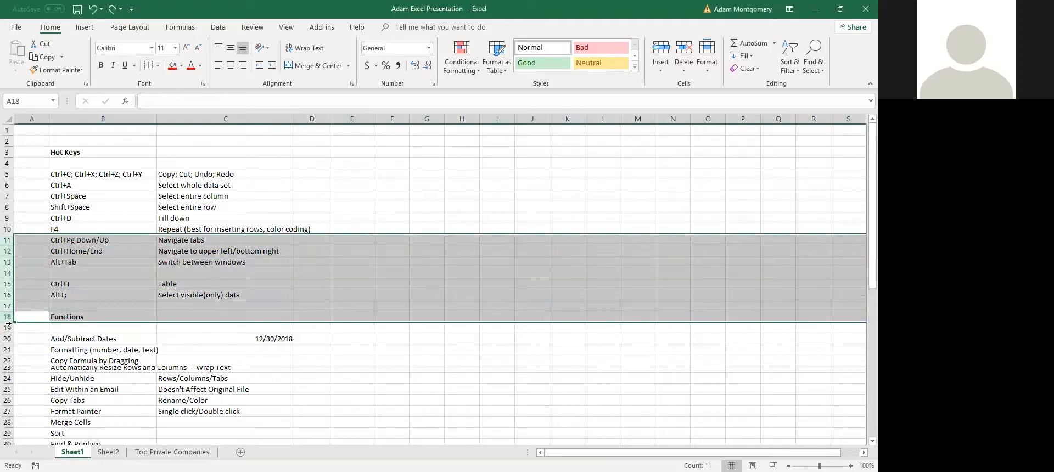
pyautogui.moveTo(216, 388); pyautogui.dragTo(208, 379)
pyautogui.click(189, 298)
pyautogui.moveTo(179, 303); pyautogui.dragTo(74, 296)
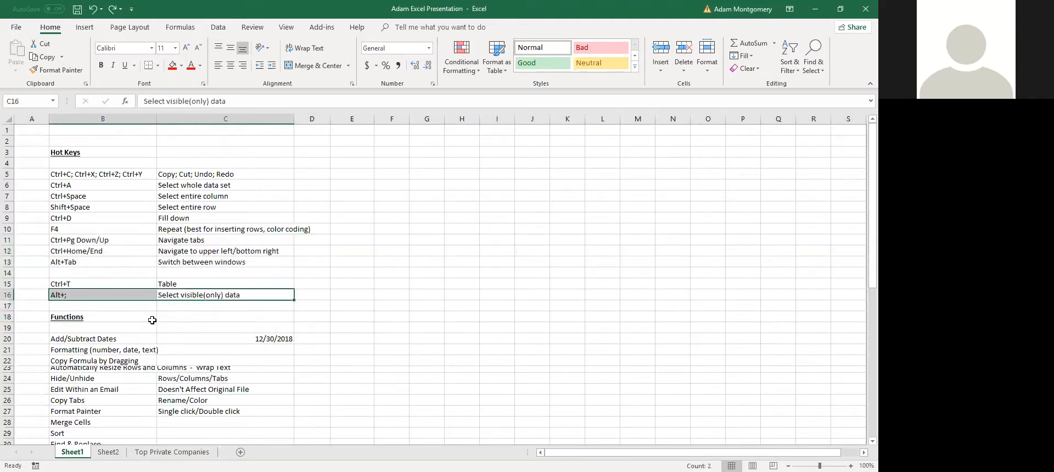
pyautogui.scroll(-1, 124, 319)
pyautogui.click(102, 304)
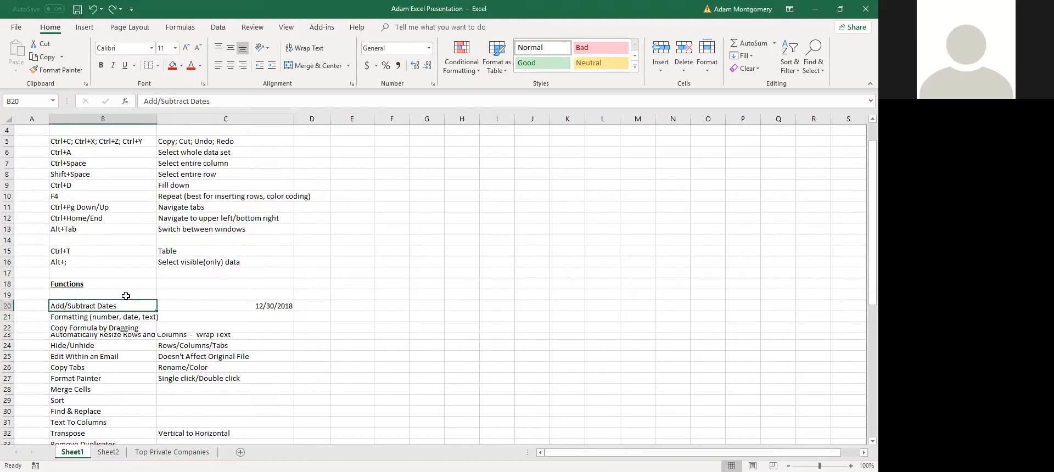
pyautogui.click(95, 287)
pyautogui.click(99, 305)
pyautogui.scroll(-1, 98, 306)
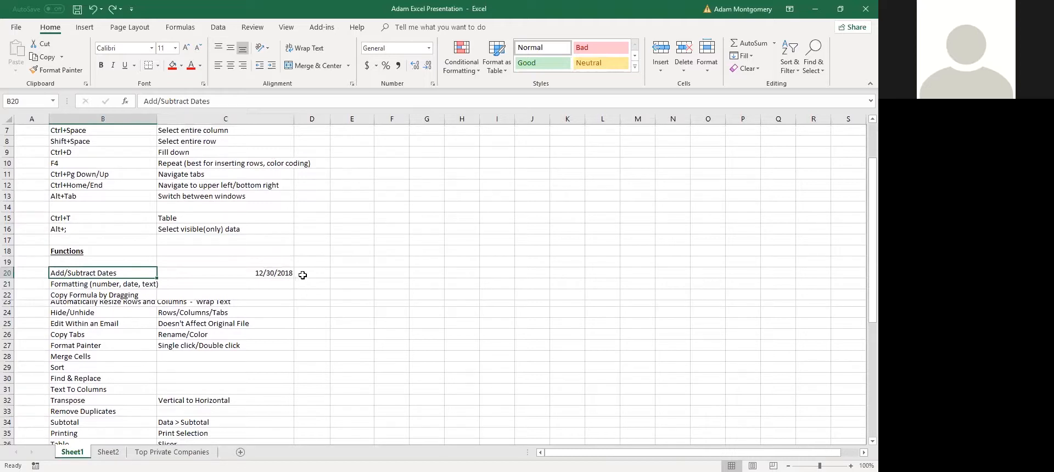
# Try a D20 formula adding 117 days to C20, then delete it
pyautogui.click(262, 272)
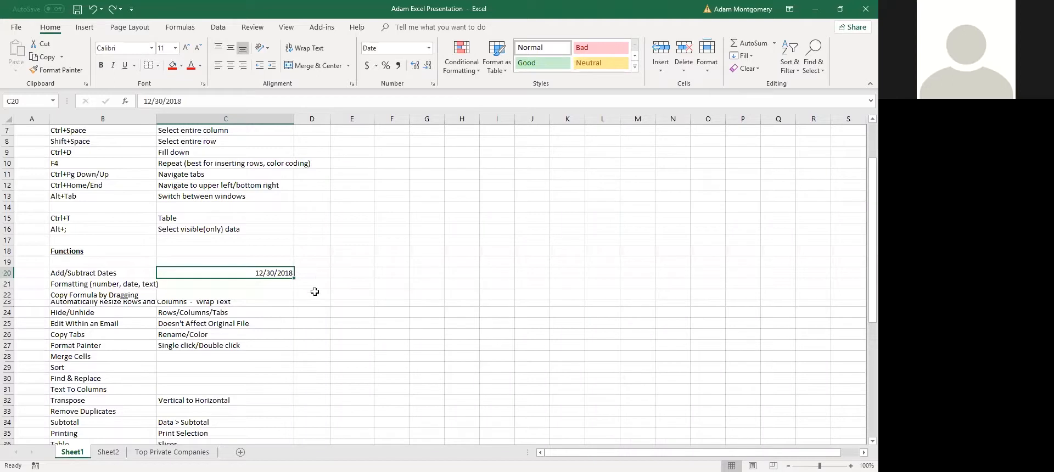
pyautogui.click(302, 274)
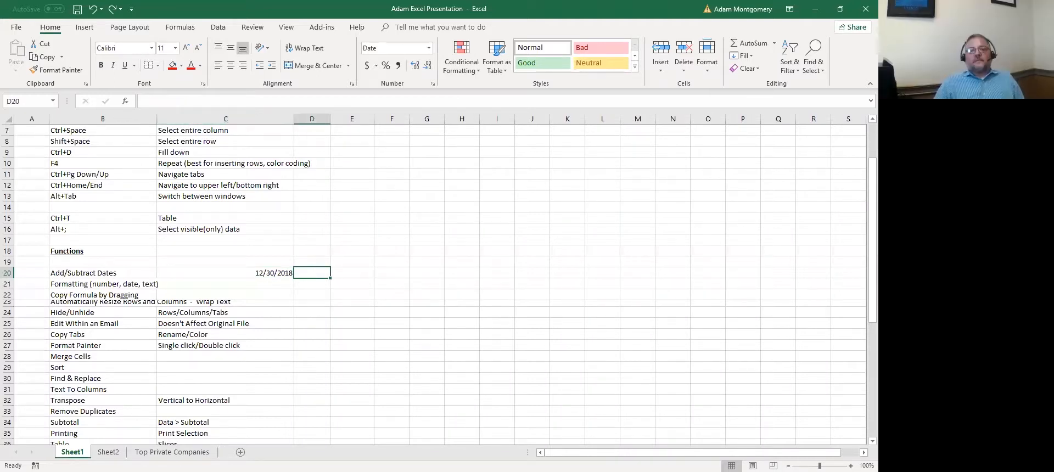
pyautogui.write('+')
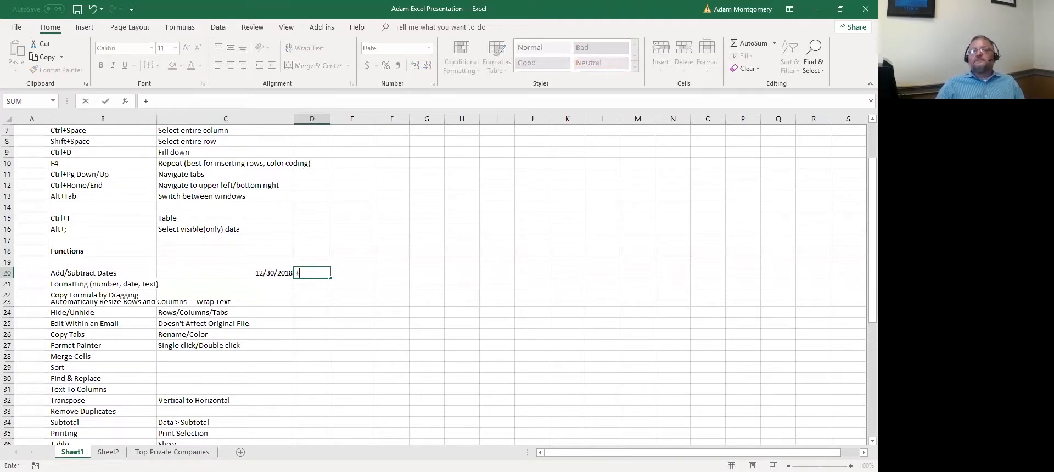
pyautogui.press('Escape')
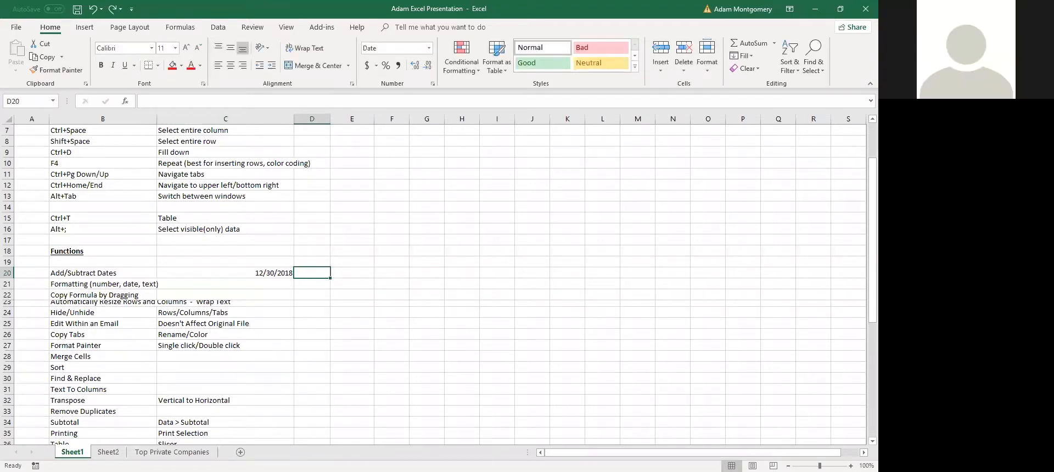
pyautogui.write('=')
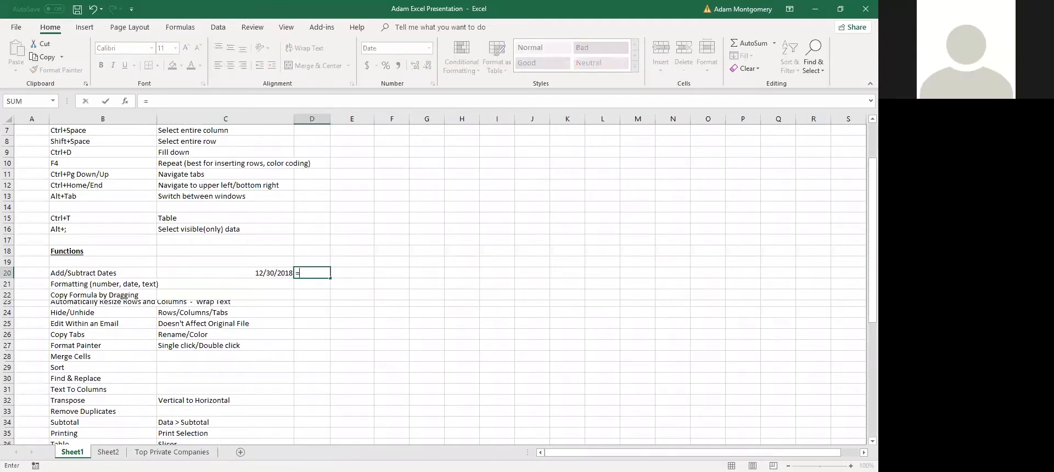
pyautogui.press('Left')
pyautogui.write('+')
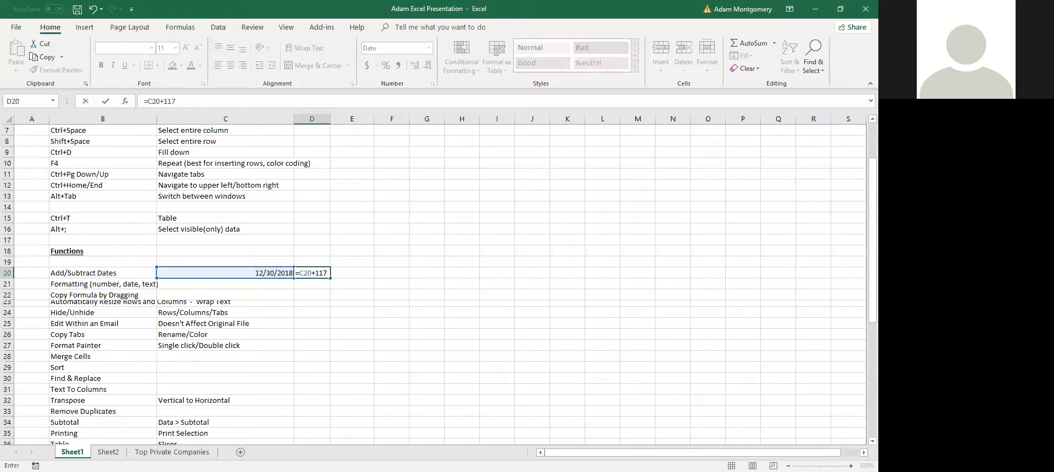
pyautogui.press('Return')
pyautogui.press('Up')
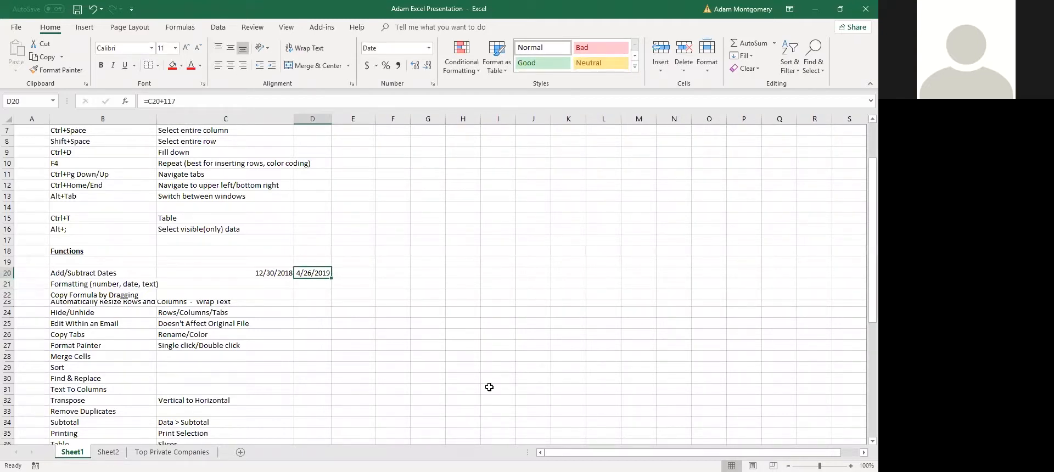
pyautogui.press('Delete')
# Enter 1/16/2019 in D20 and start a +C20-D20 formula in E20
pyautogui.write('1/')
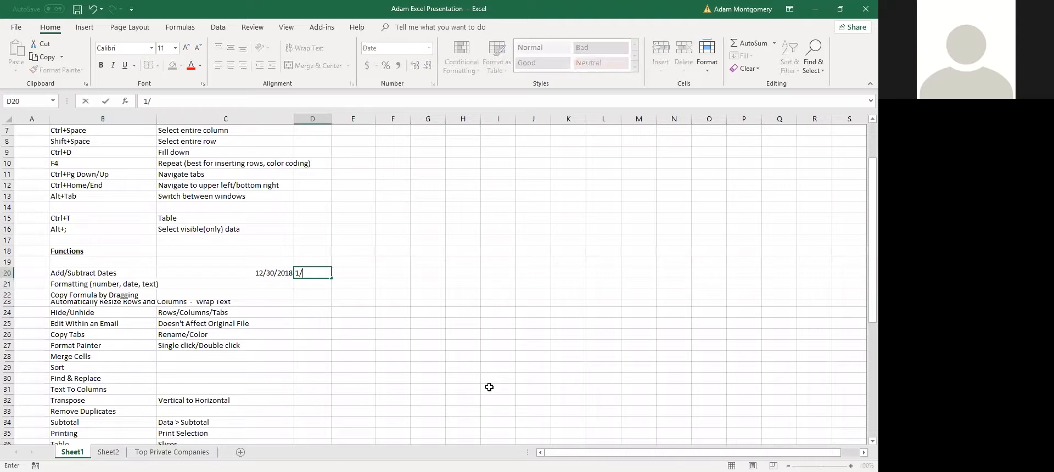
pyautogui.press('Tab')
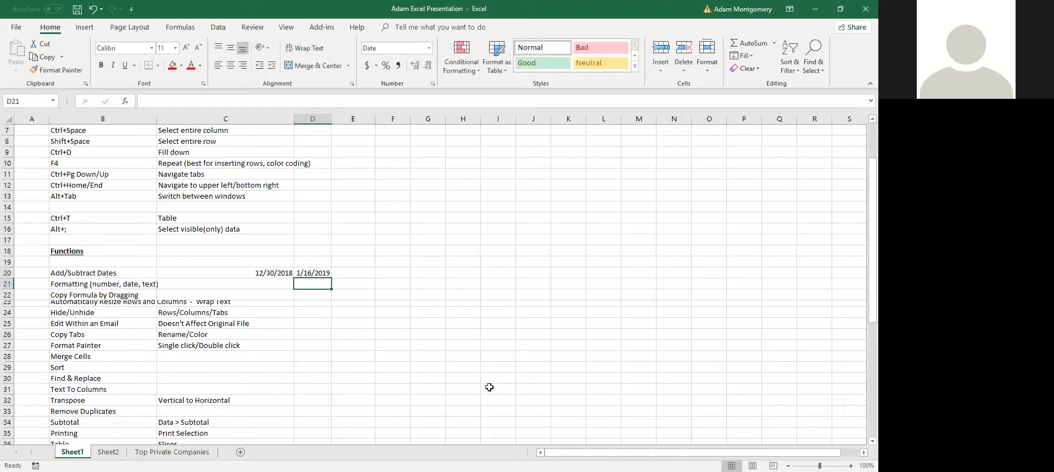
pyautogui.write('+')
pyautogui.press('Left')
pyautogui.press('Left')
pyautogui.write('-')
pyautogui.press('Left')
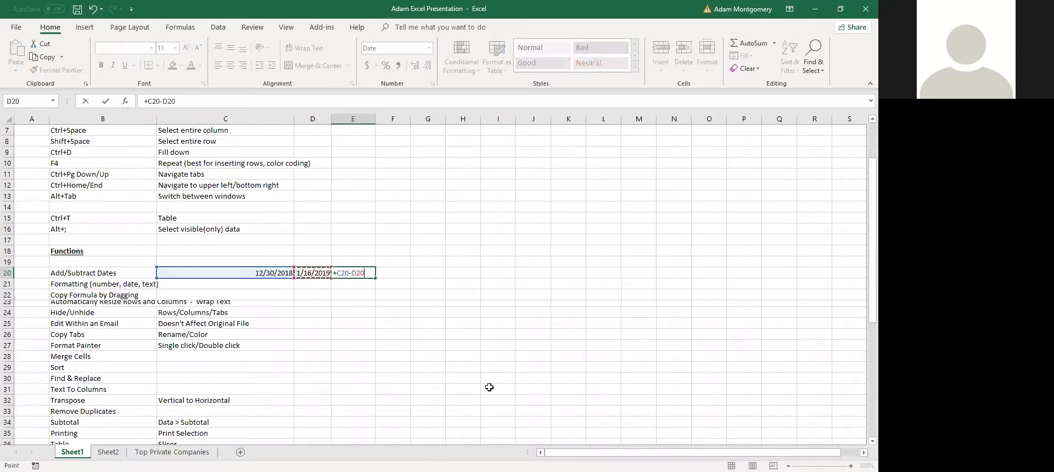
# Confirm E20's C20-D20 formula, format it as Number showing -17.00, then clear E20
pyautogui.press('Return')
pyautogui.press('Up')
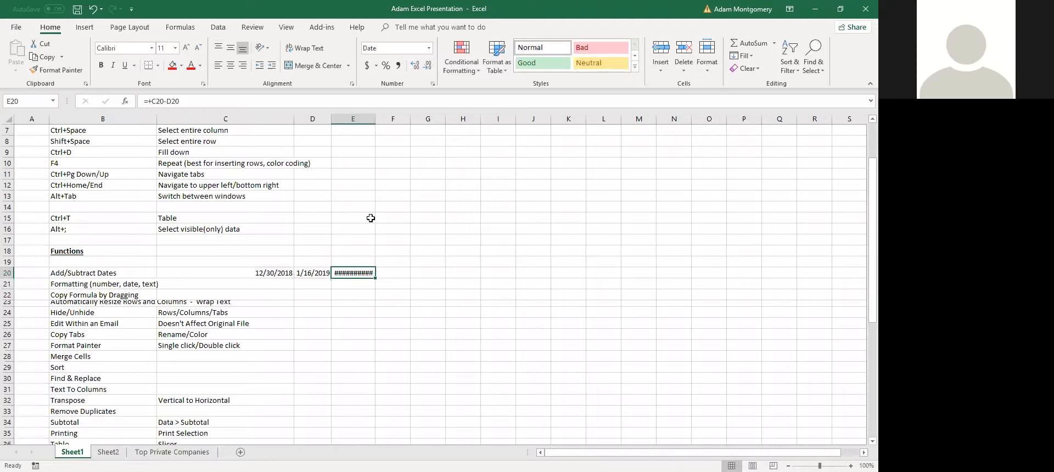
pyautogui.rightClick(360, 272)
pyautogui.click(421, 230)
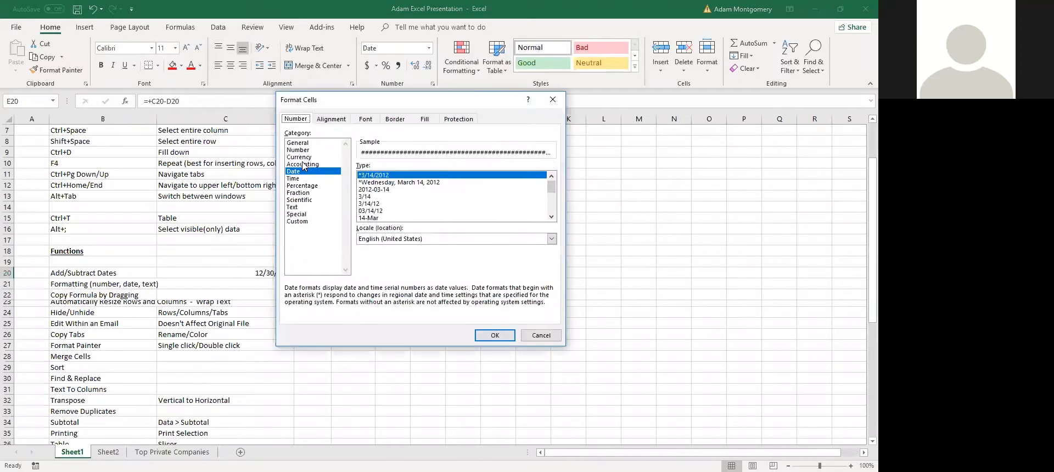
pyautogui.click(298, 150)
pyautogui.click(507, 339)
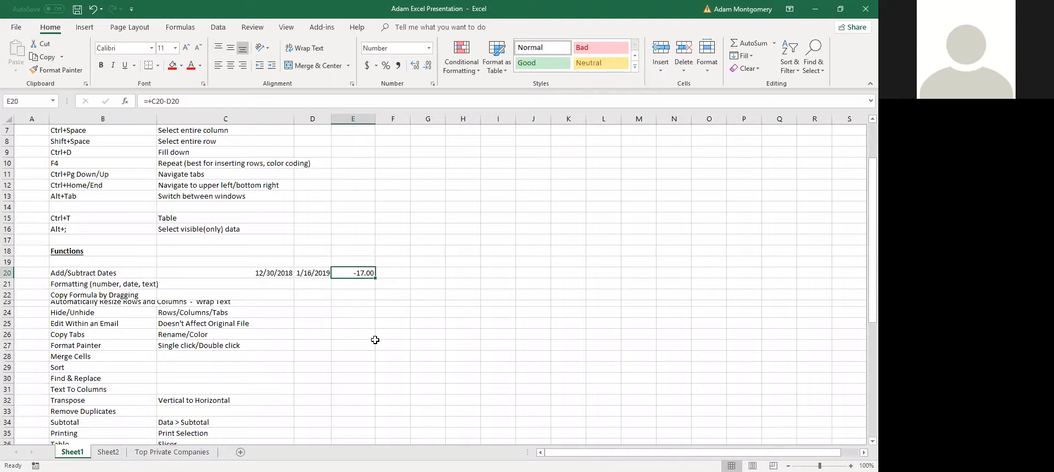
pyautogui.press('Delete')
pyautogui.press('Down')
# Enter =+C20-D20 in E20
pyautogui.press('Left')
pyautogui.press('Left')
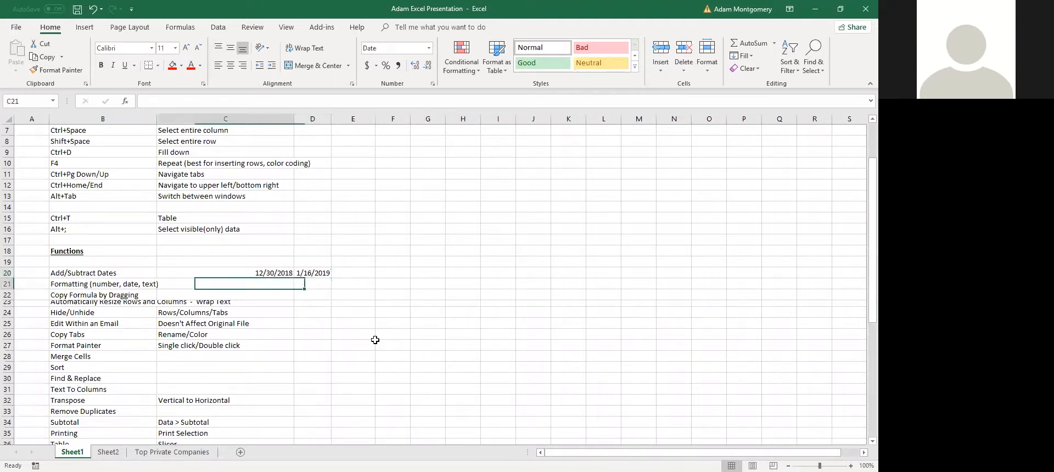
pyautogui.click(352, 273)
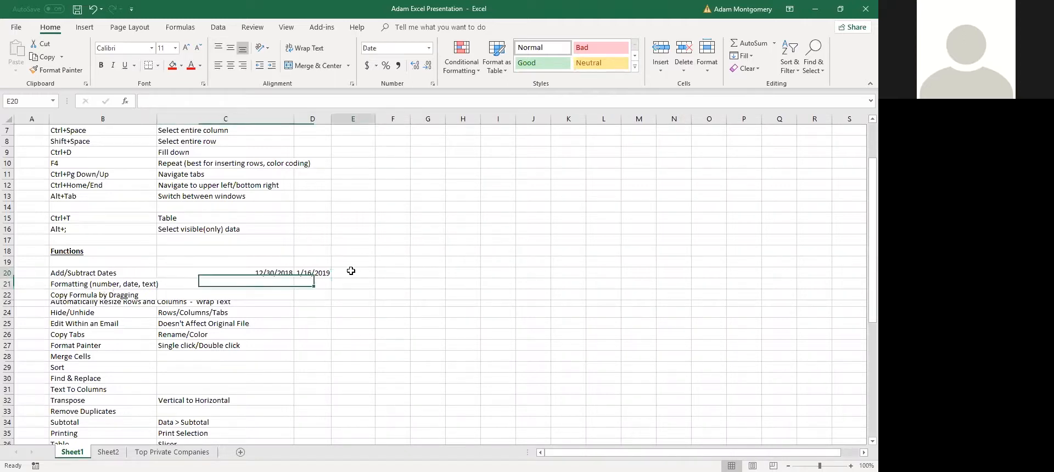
pyautogui.write('=+')
pyautogui.press('Left')
pyautogui.press('Left')
pyautogui.write('-')
pyautogui.press('Left')
pyautogui.press('Return')
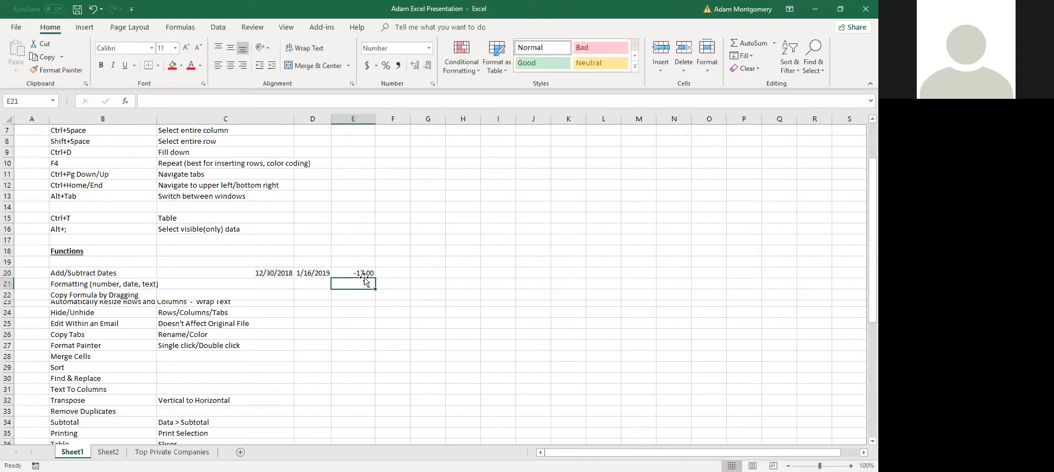
# Rewrite E20's formula as +D20-C20
pyautogui.click(364, 274)
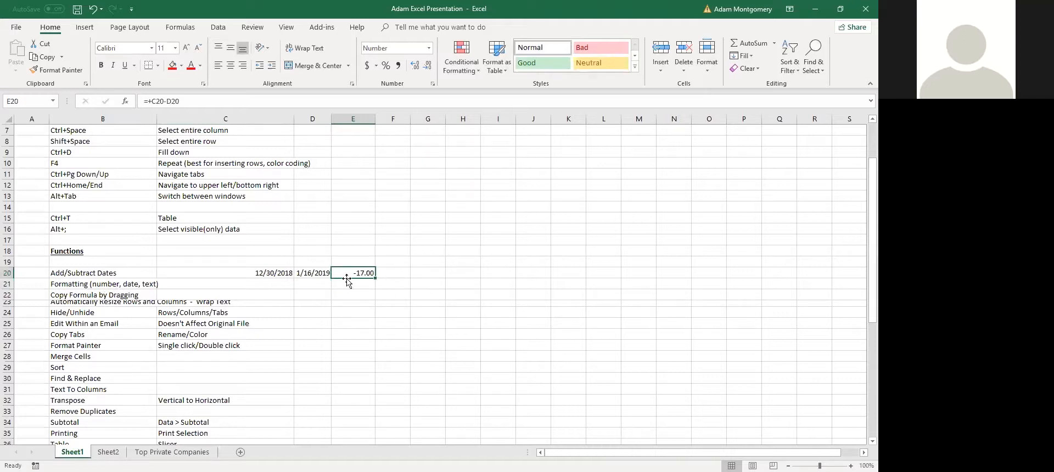
pyautogui.write('+')
pyautogui.press('Left')
pyautogui.write('-')
pyautogui.press('Left')
pyautogui.press('Left')
pyautogui.press('Return')
pyautogui.press('Up')
# Paste D20's date into E20, clear it, and re-enter the +D20-C20 formula
pyautogui.press('Left')
pyautogui.hotkey('ctrl', 'c')
pyautogui.press('Right')
pyautogui.hotkey('ctrl', 'v')
pyautogui.press('Delete')
pyautogui.write('+')
pyautogui.press('Left')
pyautogui.write('-')
pyautogui.press('Left')
pyautogui.press('Left')
pyautogui.press('Return')
pyautogui.press('Up')
# Format E20 as Number with 0 decimal places so it shows 17
pyautogui.hotkey('ctrl', '1')
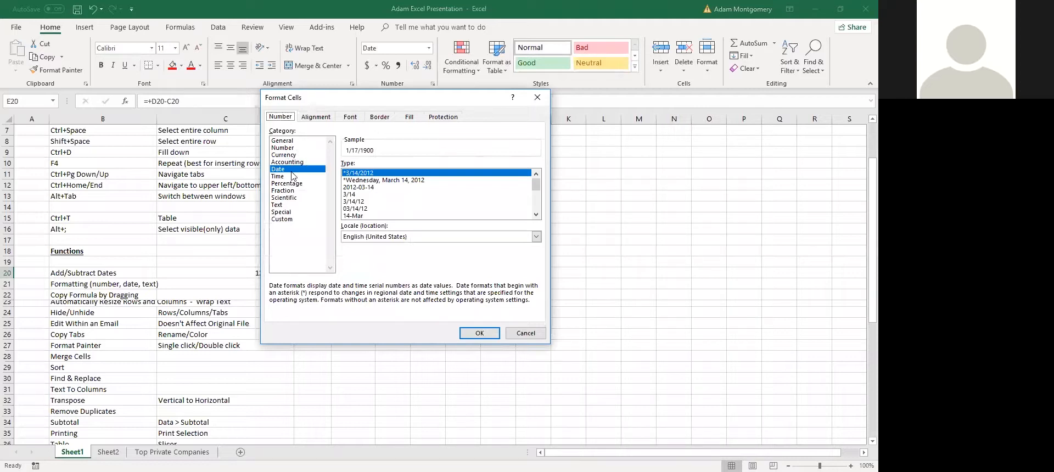
pyautogui.click(295, 149)
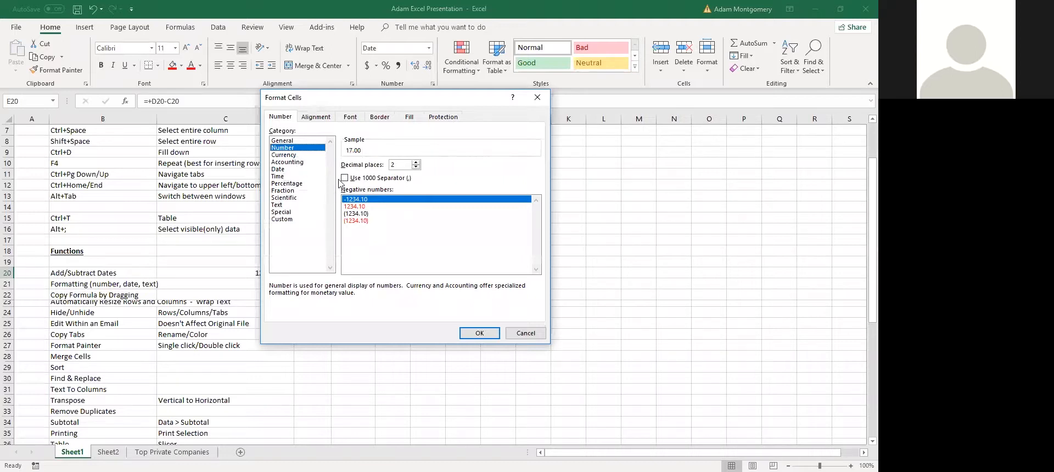
pyautogui.click(415, 167)
pyautogui.click(416, 167)
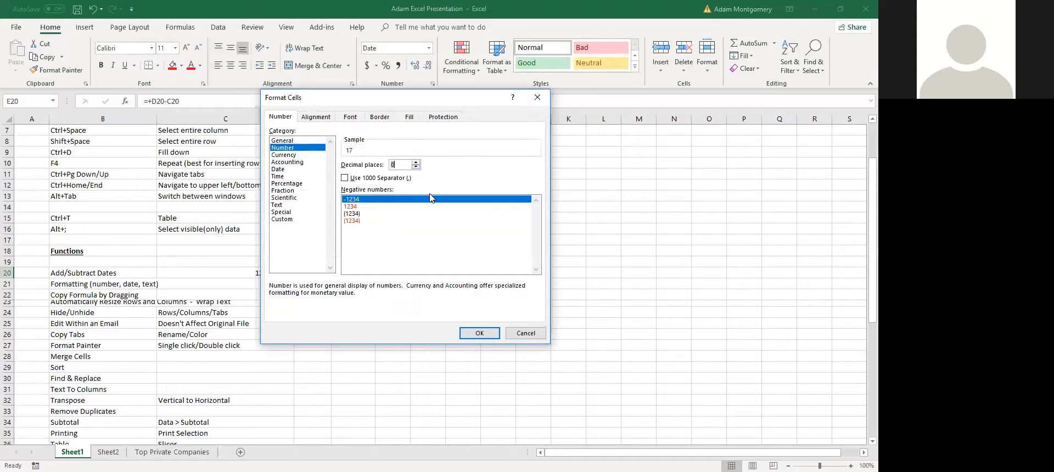
pyautogui.click(479, 334)
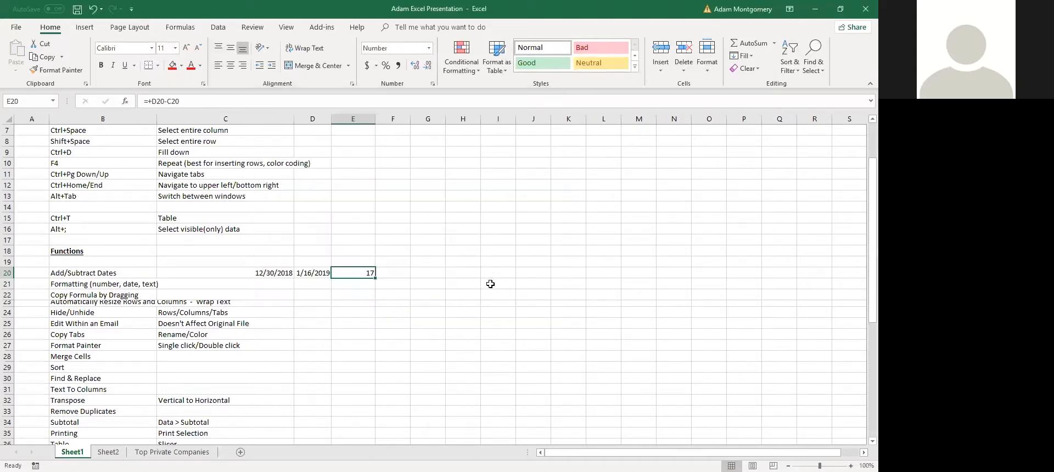
pyautogui.click(106, 295)
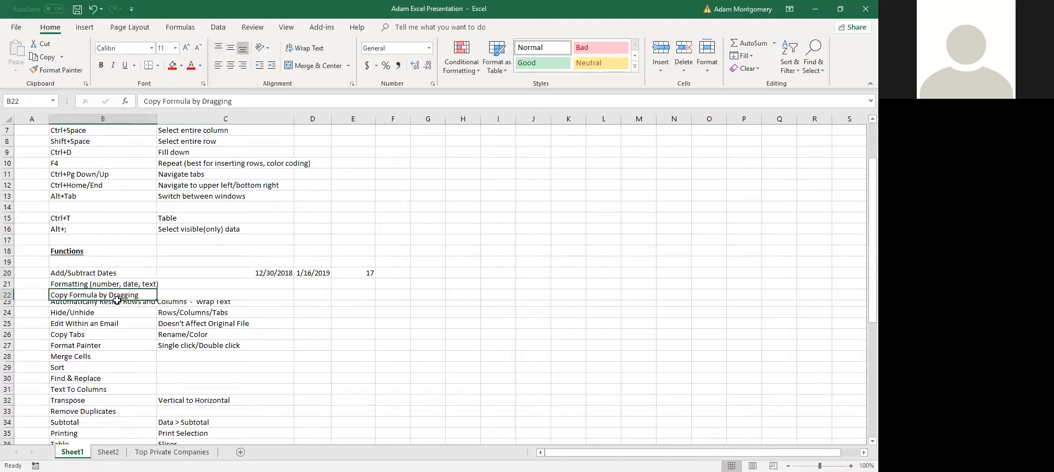
# Enter =C20+30 in D20 so it shows 1/29/2019
pyautogui.moveTo(275, 273); pyautogui.dragTo(311, 273)
pyautogui.press('Right')
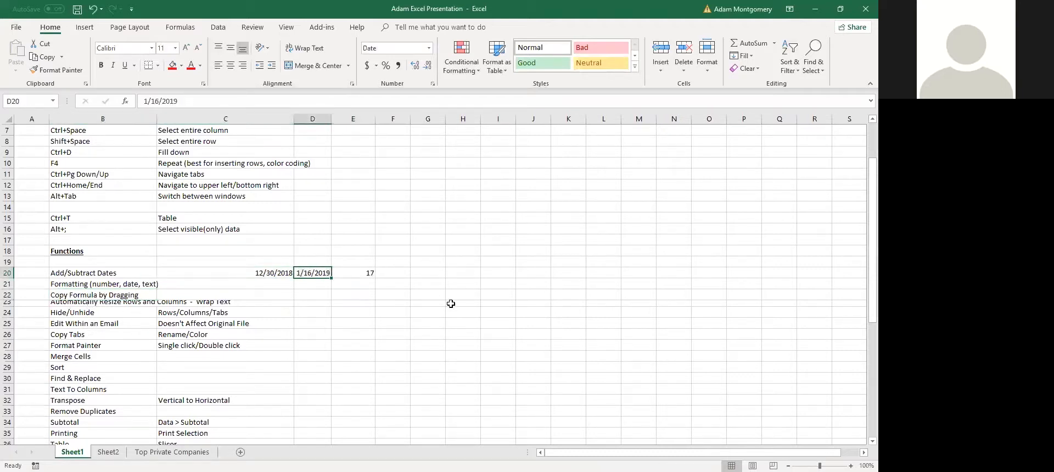
pyautogui.write('=')
pyautogui.press('Left')
pyautogui.press('Return')
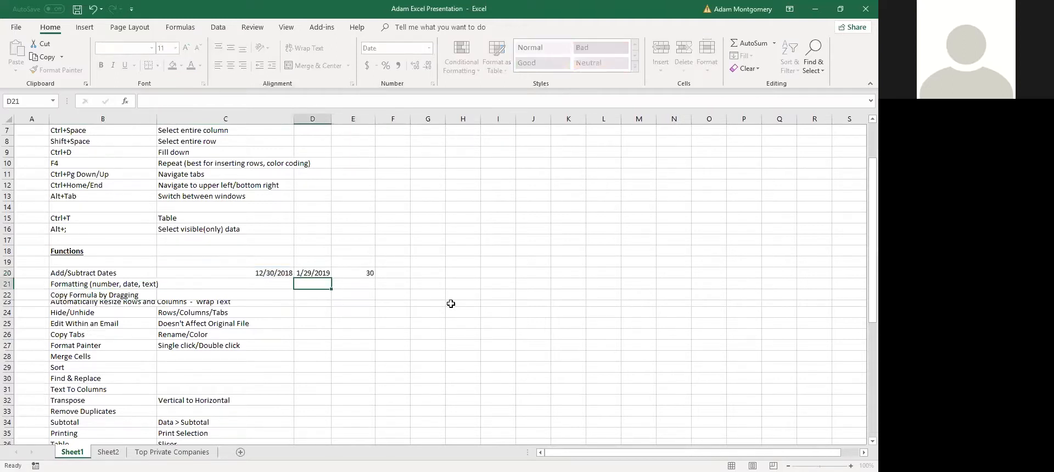
pyautogui.press('Up')
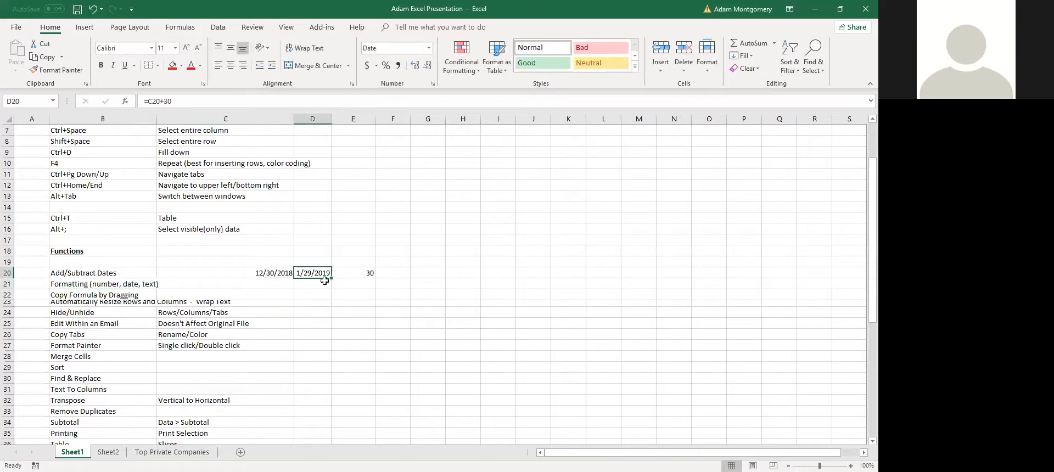
# Fill D20's formula across to J20 and AutoFit columns F–H to show the dates
pyautogui.moveTo(331, 279); pyautogui.dragTo(482, 282)
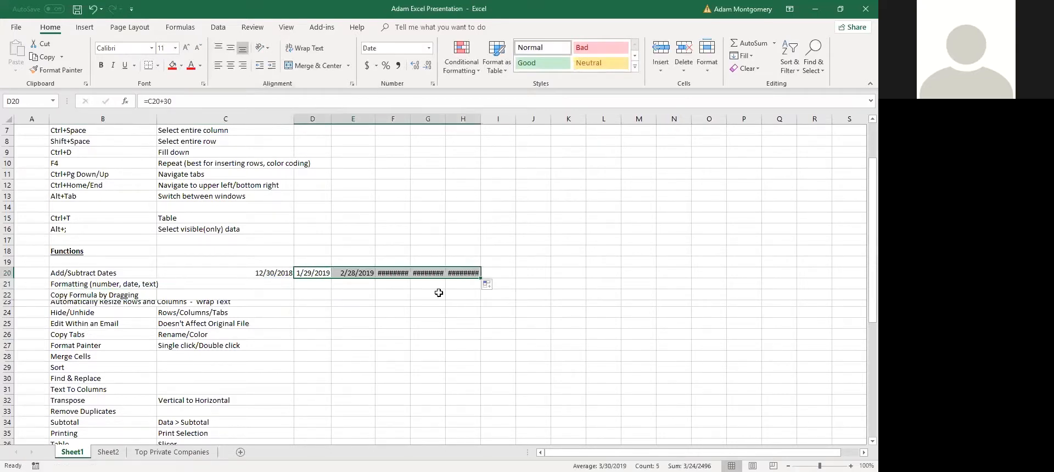
pyautogui.doubleClick(411, 117)
pyautogui.doubleClick(448, 117)
pyautogui.doubleClick(486, 117)
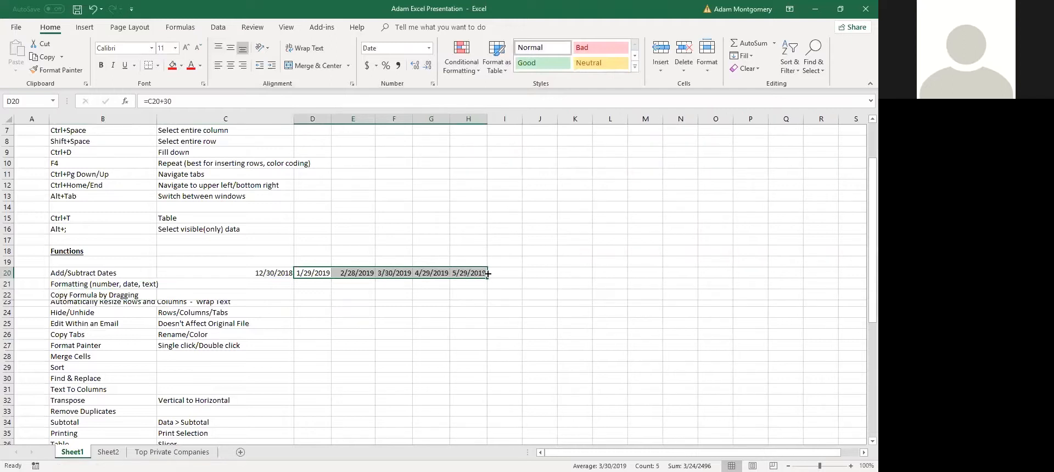
pyautogui.moveTo(489, 279); pyautogui.dragTo(557, 280)
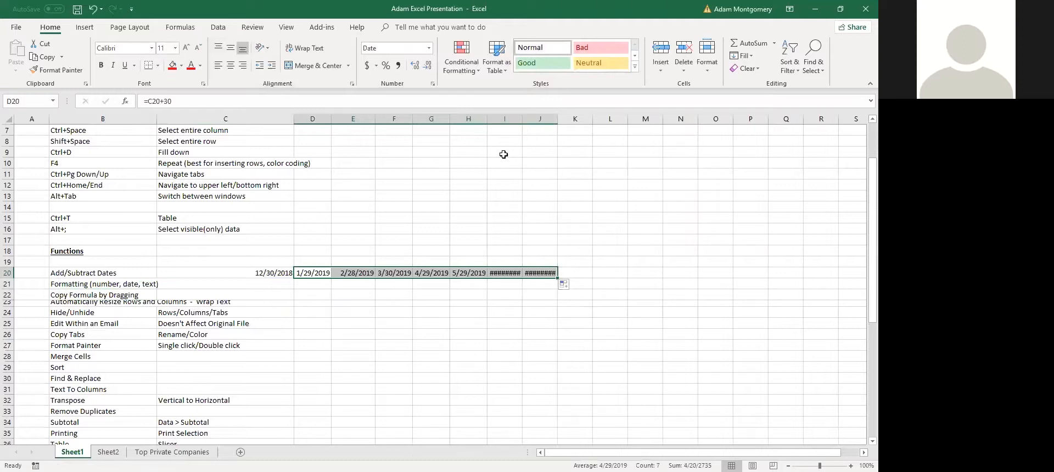
pyautogui.click(102, 286)
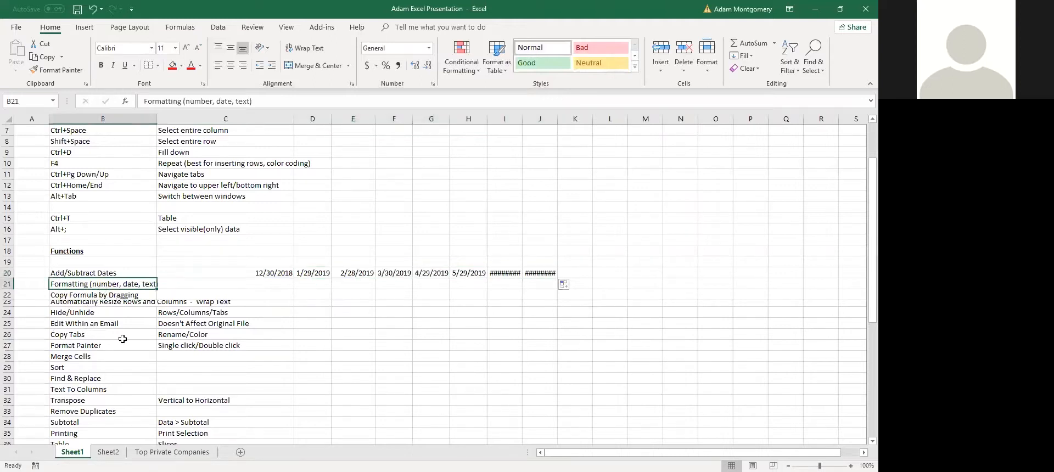
# Autofit row 23 so the Automatically Resize Rows and Columns - Wrap Text entry shows fully
pyautogui.click(131, 293)
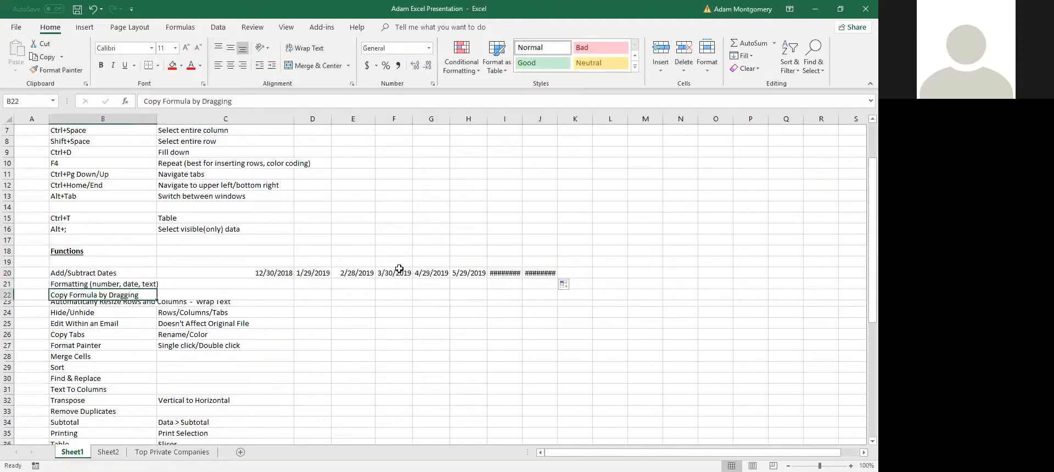
pyautogui.click(124, 304)
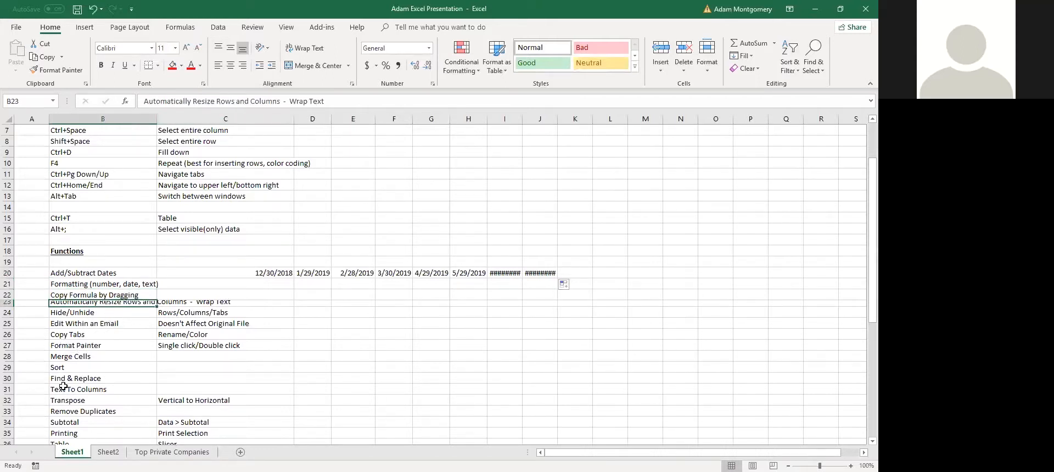
pyautogui.doubleClick(10, 305)
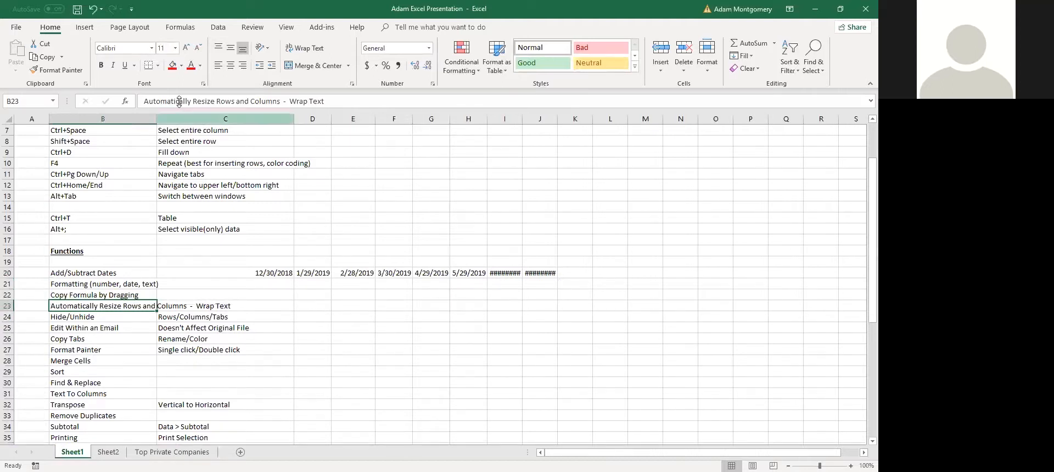
# Try autofitting column B and wrapping B23's text, then undo the column width change
pyautogui.doubleClick(160, 118)
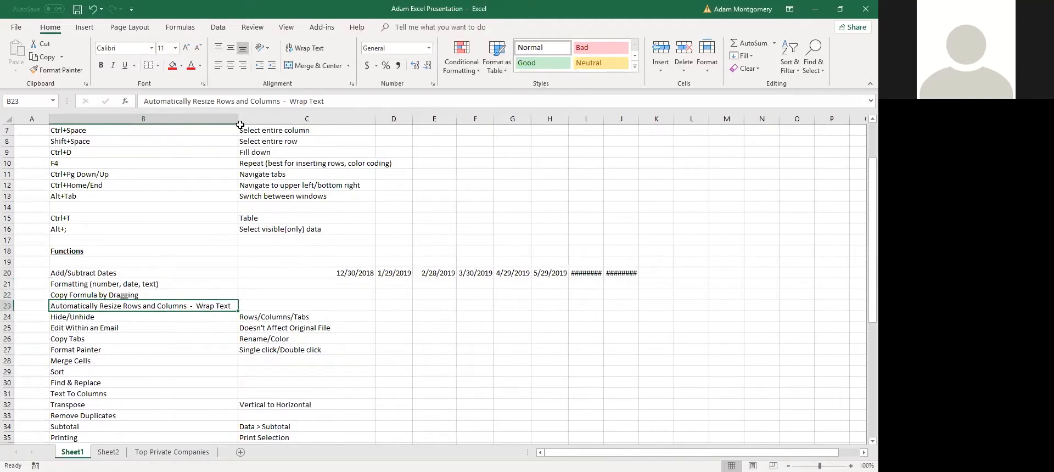
pyautogui.moveTo(240, 119); pyautogui.dragTo(167, 148)
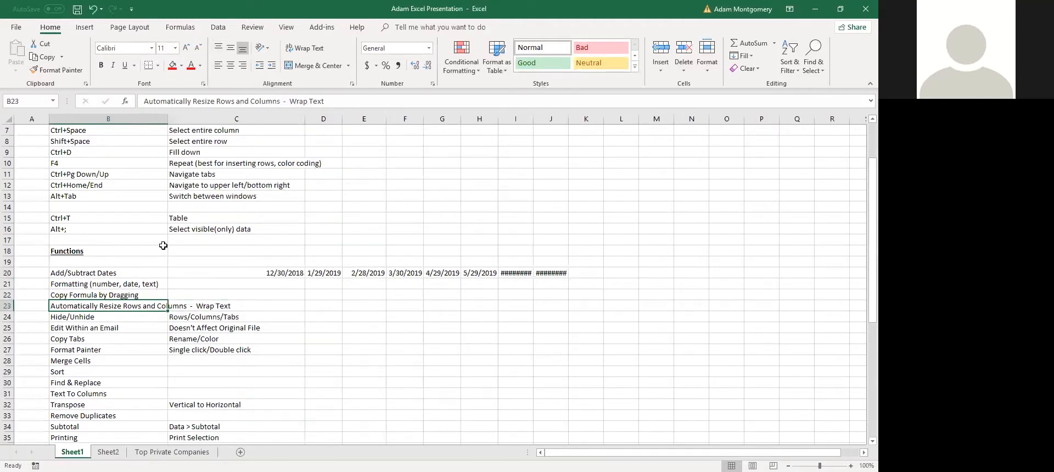
pyautogui.click(305, 48)
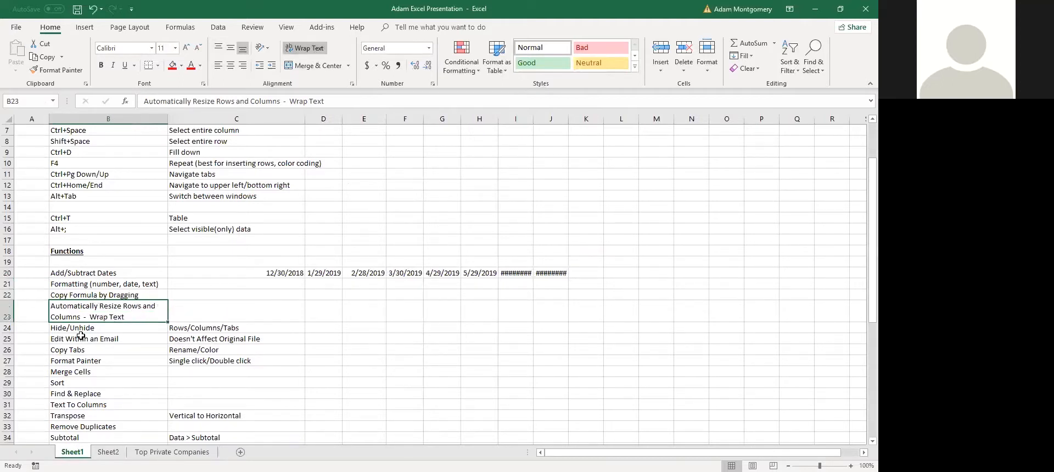
pyautogui.click(305, 48)
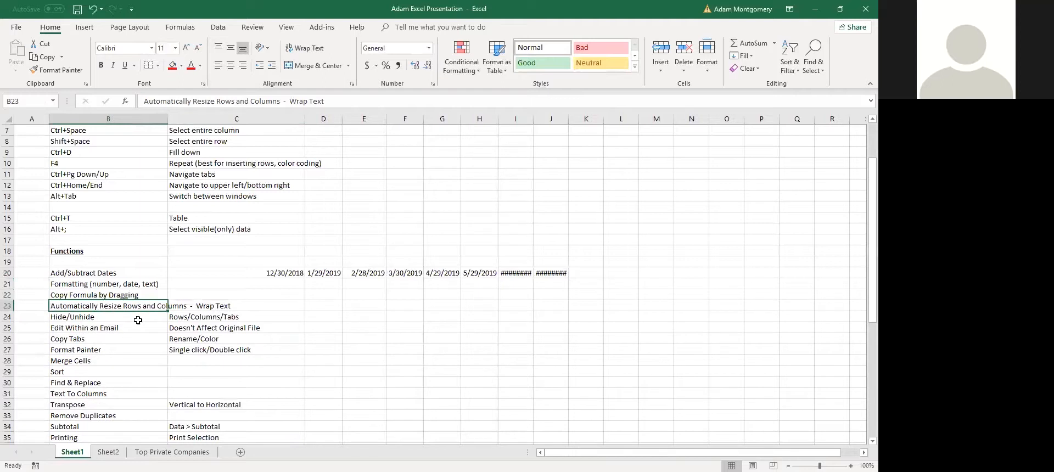
pyautogui.doubleClick(168, 118)
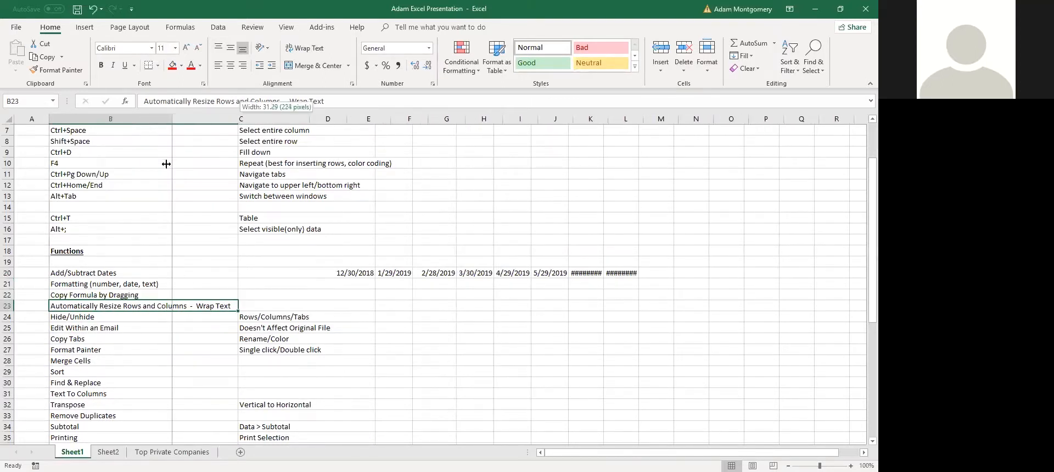
pyautogui.hotkey('ctrl', 'z')
pyautogui.click(81, 320)
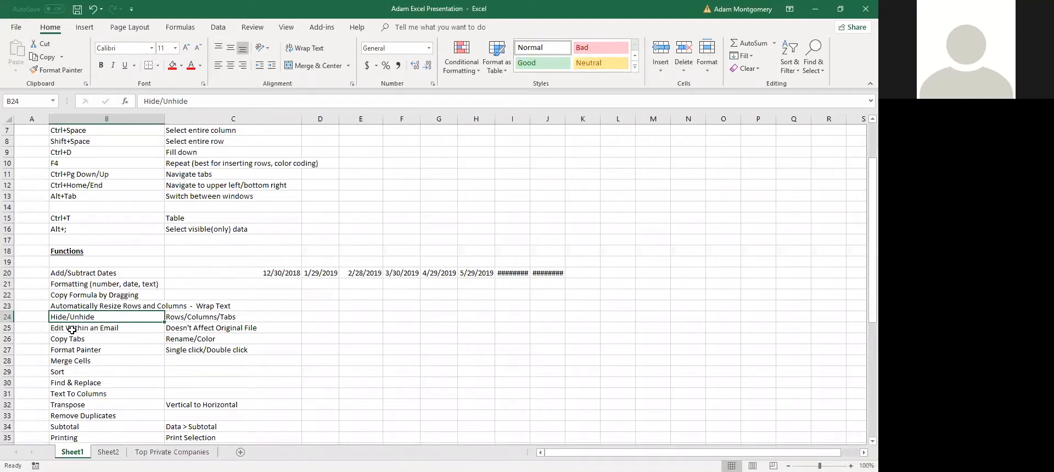
# Switch between Sheet1 and Sheet2, then hide Sheet2
pyautogui.click(108, 452)
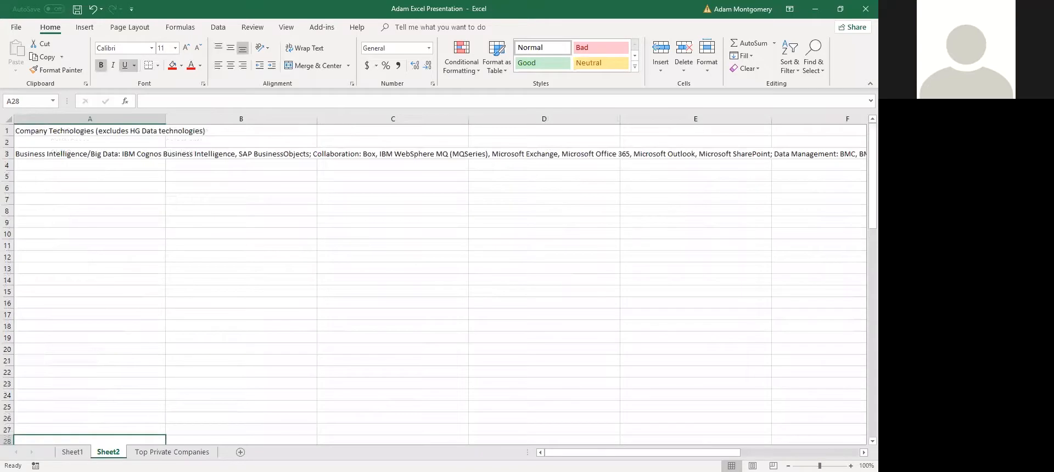
pyautogui.click(73, 452)
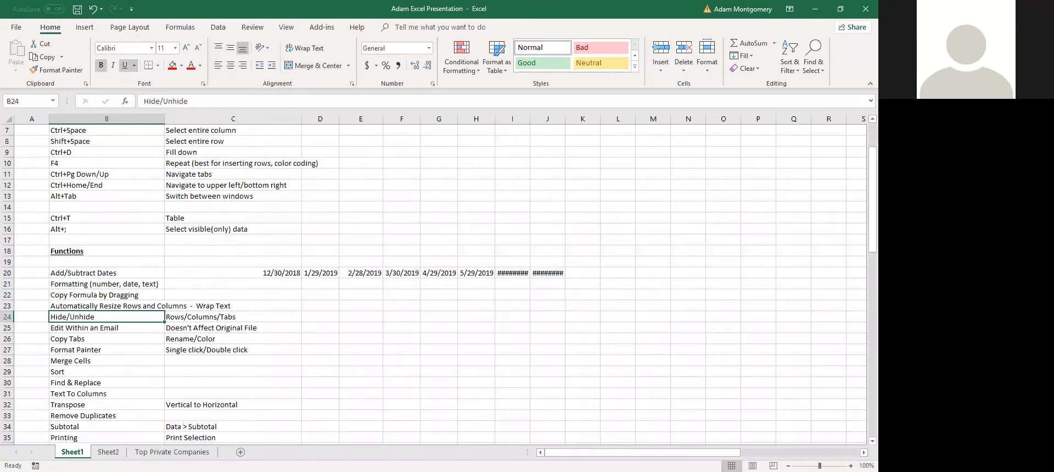
pyautogui.click(108, 451)
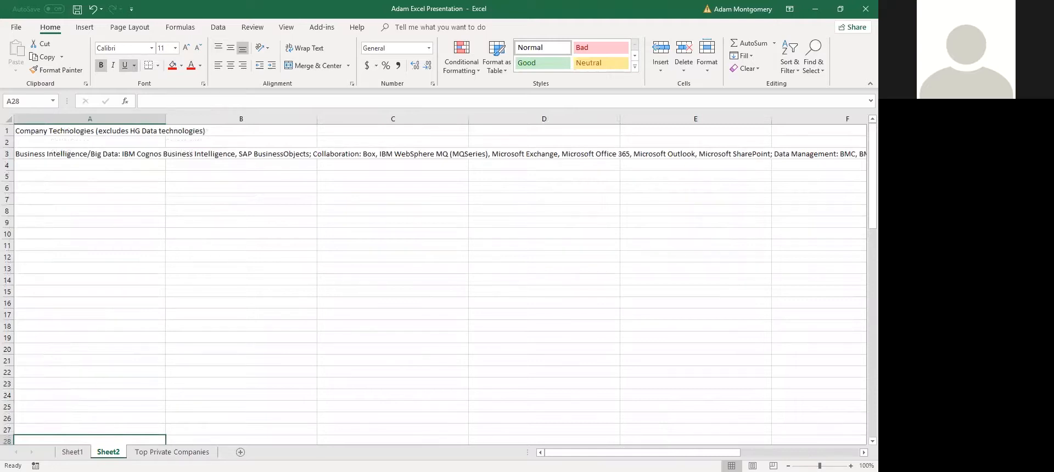
pyautogui.rightClick(109, 452)
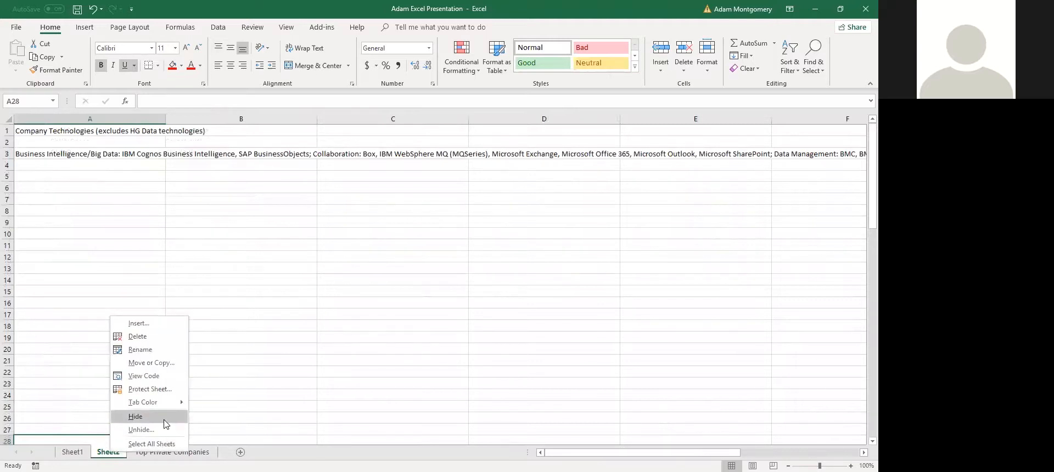
pyautogui.click(135, 417)
# Unhide the personal-info sheet and select the range around its personal details
pyautogui.rightClick(77, 452)
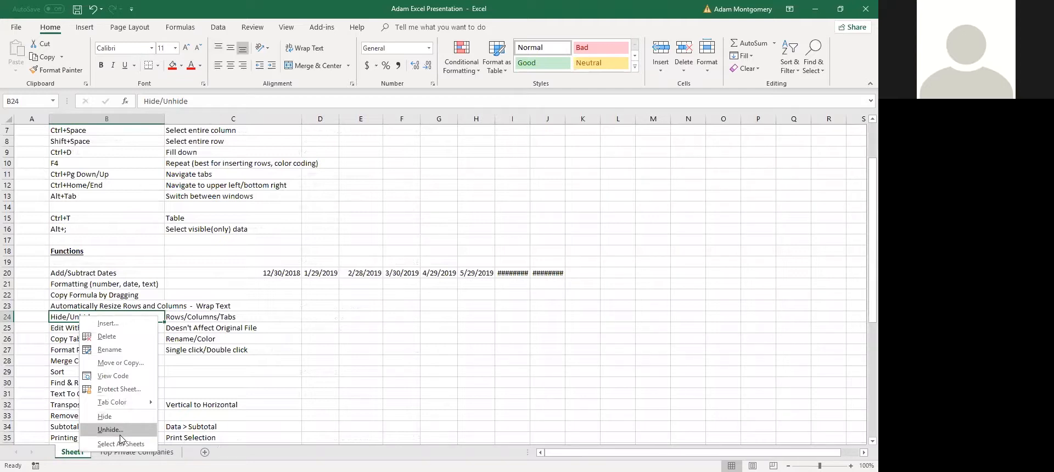
pyautogui.click(110, 430)
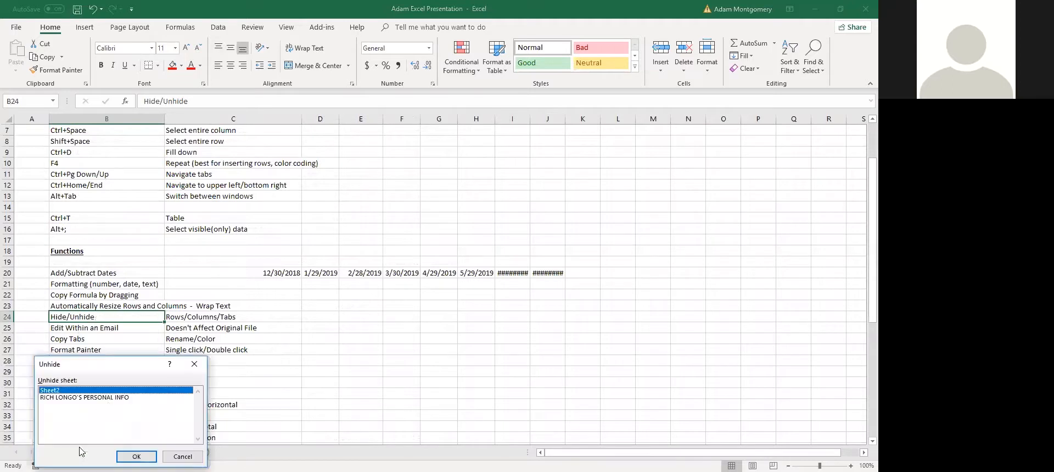
pyautogui.click(84, 398)
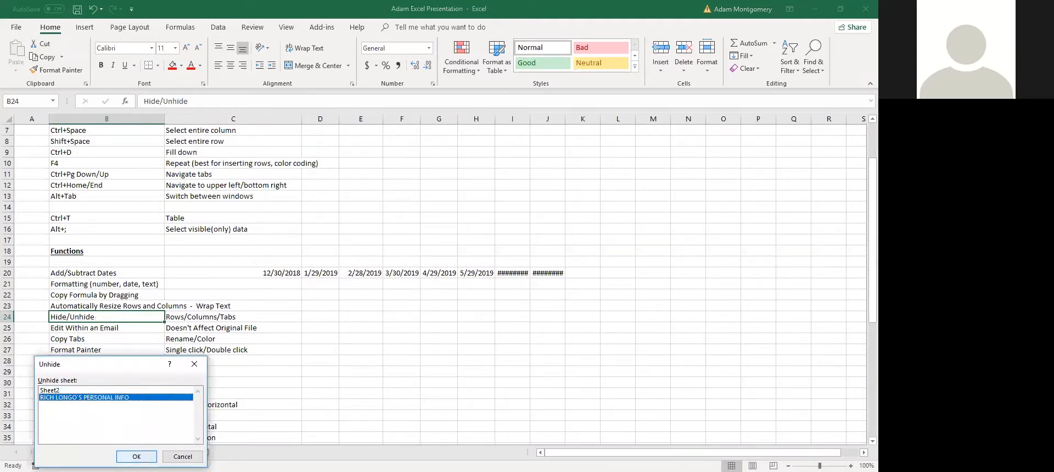
pyautogui.click(136, 456)
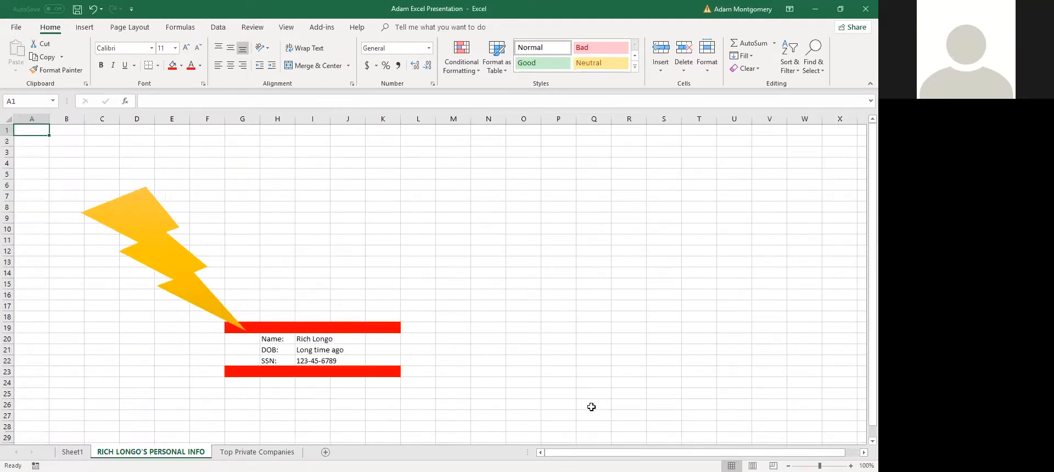
pyautogui.moveTo(555, 415); pyautogui.dragTo(269, 284)
pyautogui.moveTo(593, 393); pyautogui.dragTo(592, 384)
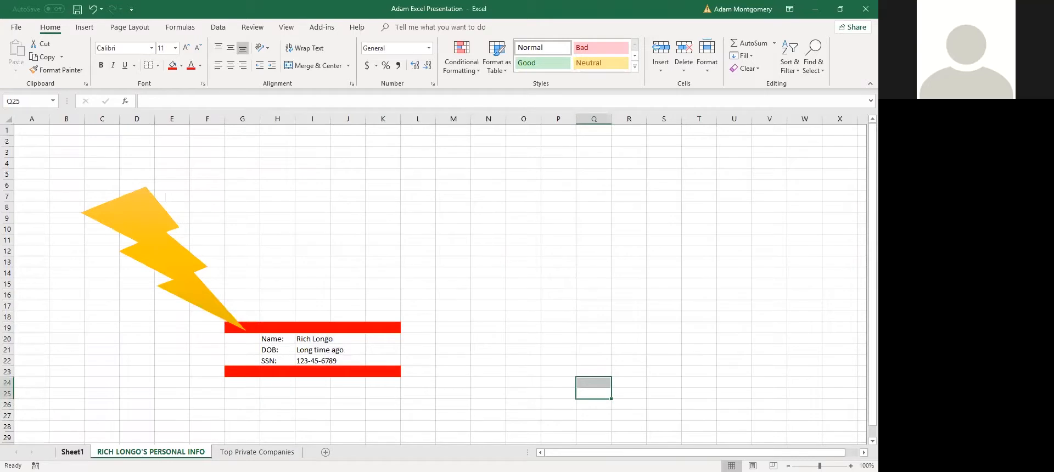
# Return to Sheet1 and move through the Functions list to cell C21
pyautogui.hotkey('ctrl', 'pageup')
pyautogui.click(92, 328)
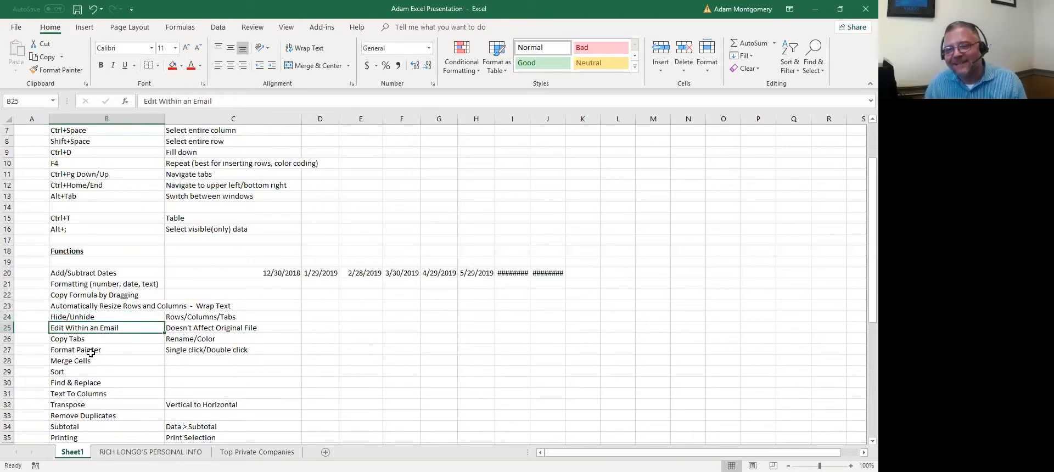
pyautogui.press('Left')
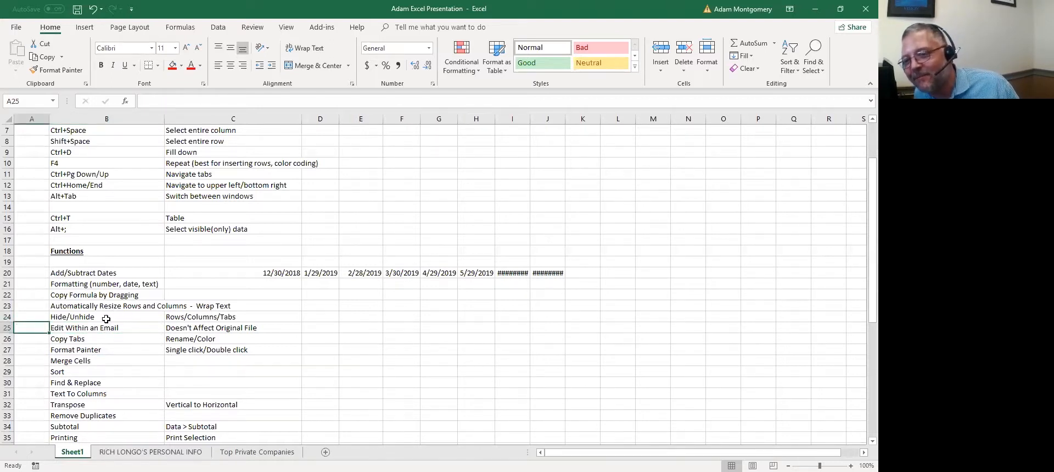
pyautogui.press('Up')
pyautogui.press('Right')
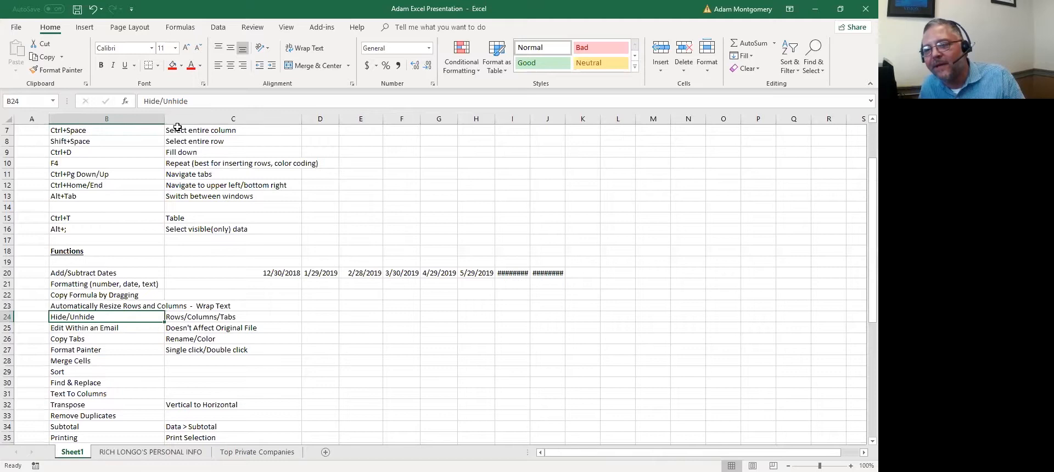
pyautogui.click(286, 287)
# Check D20's plus-30-days date format, then delete the extra dates in E20:J20
pyautogui.click(281, 274)
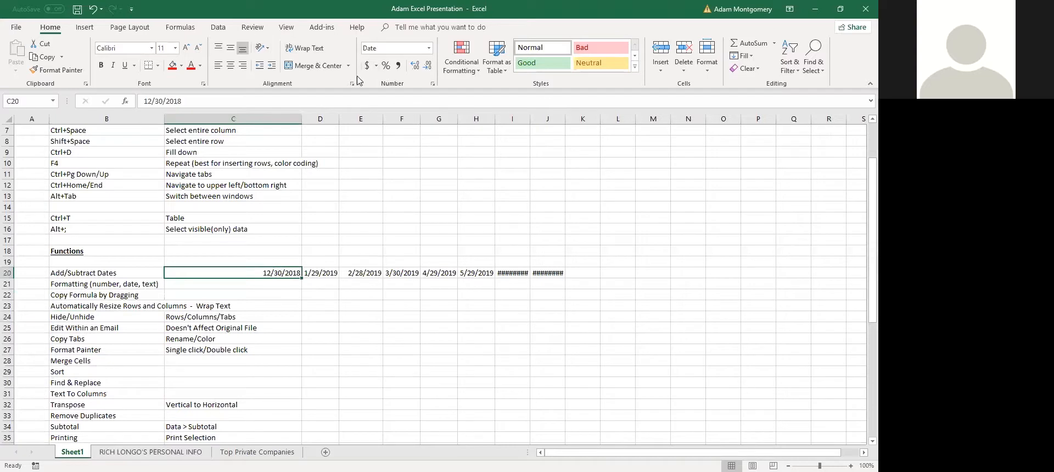
pyautogui.click(330, 271)
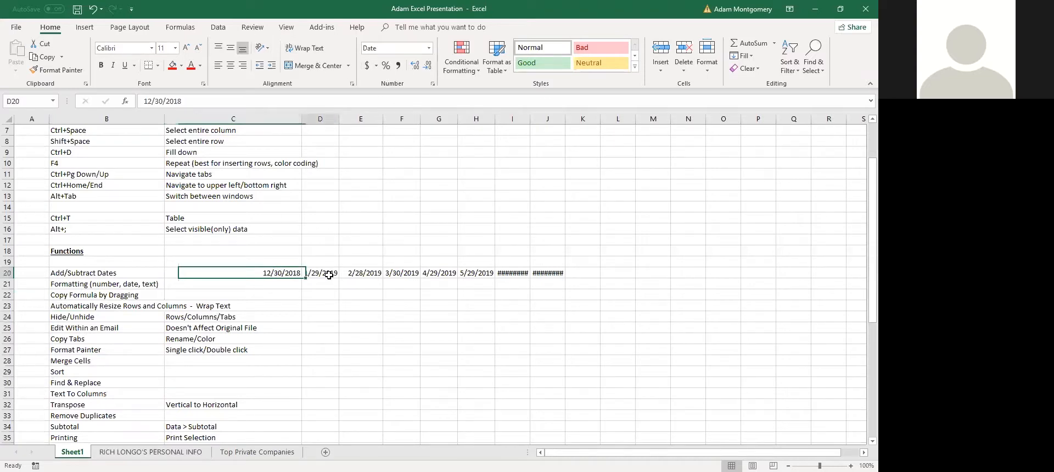
pyautogui.click(430, 49)
pyautogui.click(498, 160)
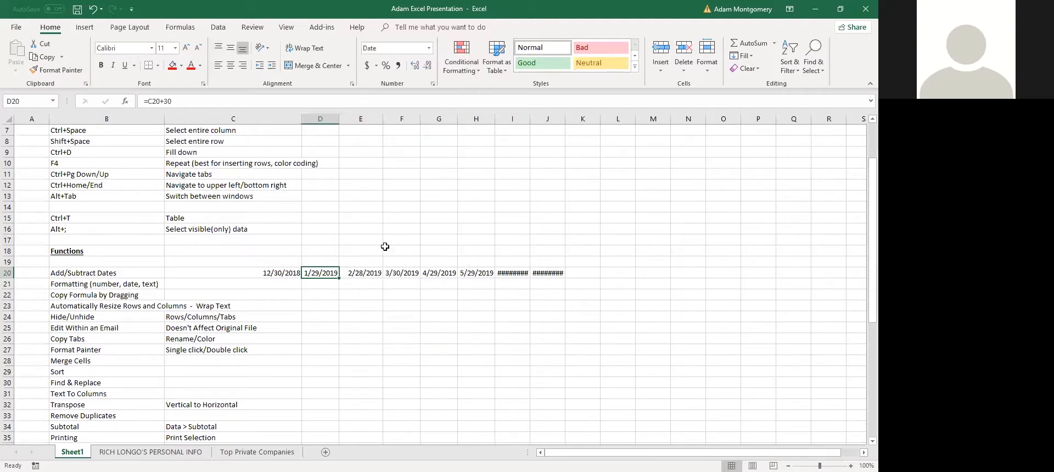
pyautogui.click(348, 278)
pyautogui.press('End')
pyautogui.hotkey('shift', 'Right')
pyautogui.press('Delete')
# Enter the formula =+D20-C20 in E20 to get the 30-day difference
pyautogui.press('Left')
pyautogui.press('Right')
pyautogui.write('+')
pyautogui.press('Left')
pyautogui.write('-')
pyautogui.press('Left')
pyautogui.press('Left')
pyautogui.press('Return')
pyautogui.press('Up')
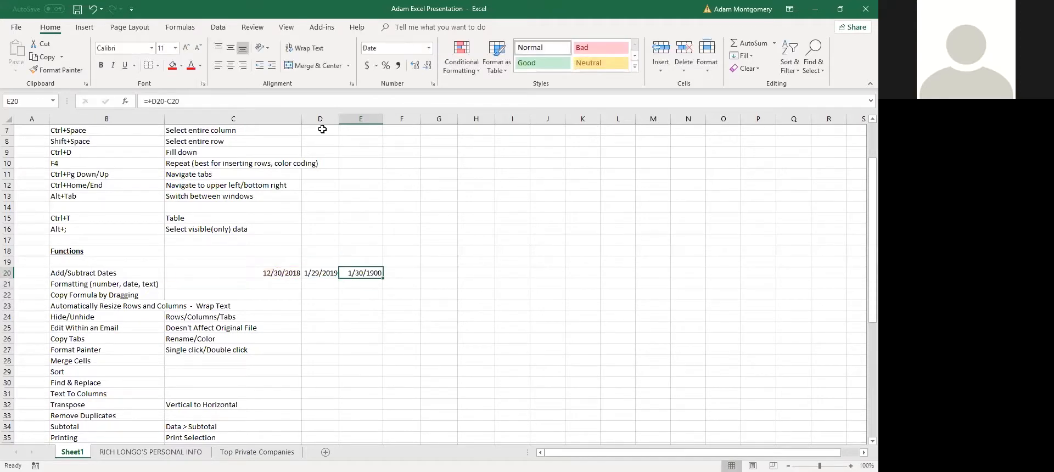
# Format E20 as a Number with adjusted decimals, then as Accounting to show $ 30.00
pyautogui.click(429, 48)
pyautogui.click(435, 91)
pyautogui.click(417, 70)
pyautogui.click(428, 65)
pyautogui.click(427, 65)
pyautogui.click(428, 65)
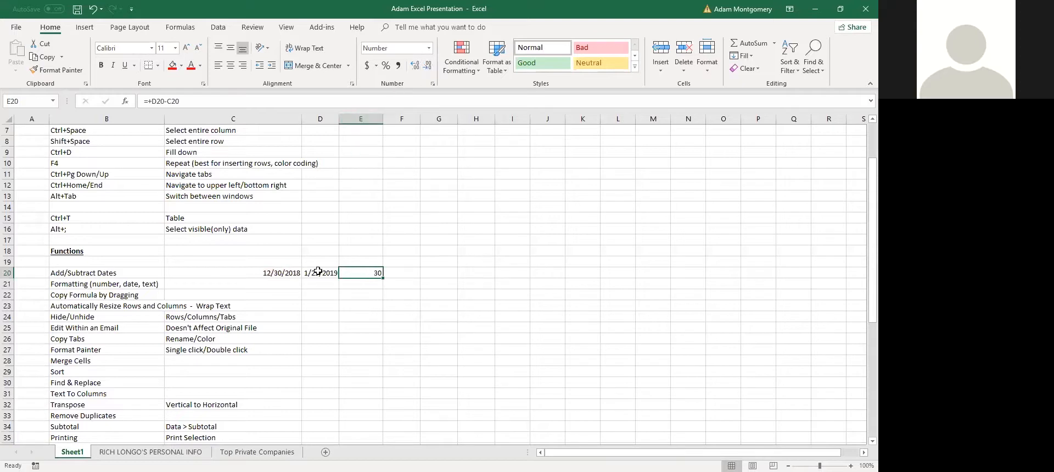
pyautogui.click(368, 66)
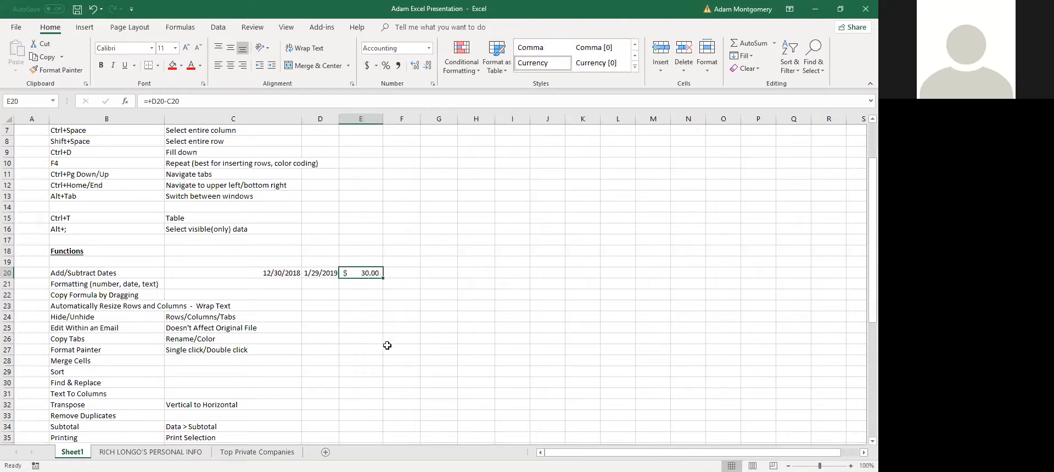
pyautogui.click(361, 282)
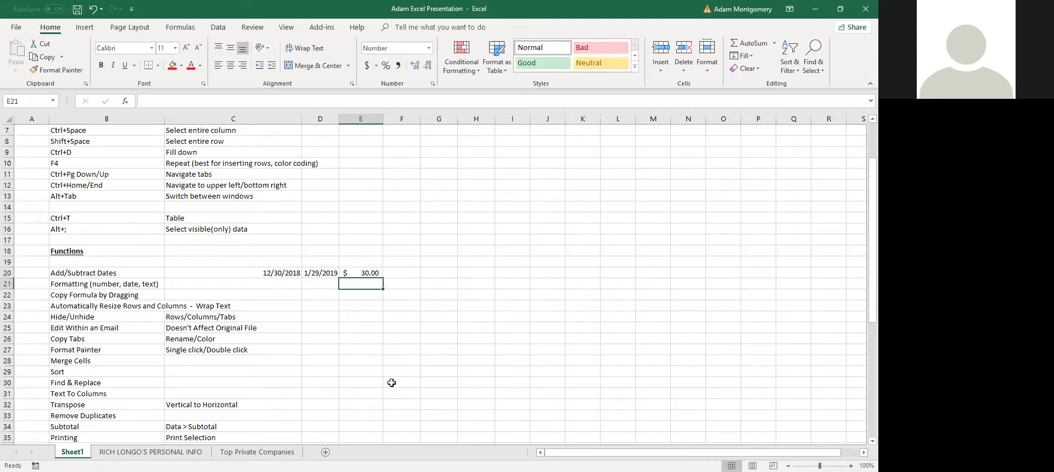
# Enter the value 3 in cell E21
pyautogui.write('3')
pyautogui.press('Return')
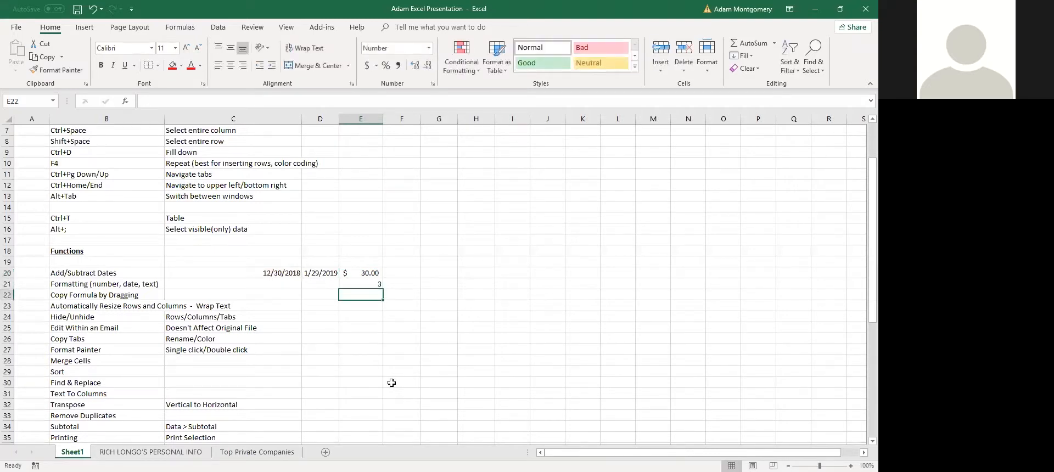
pyautogui.press('Up')
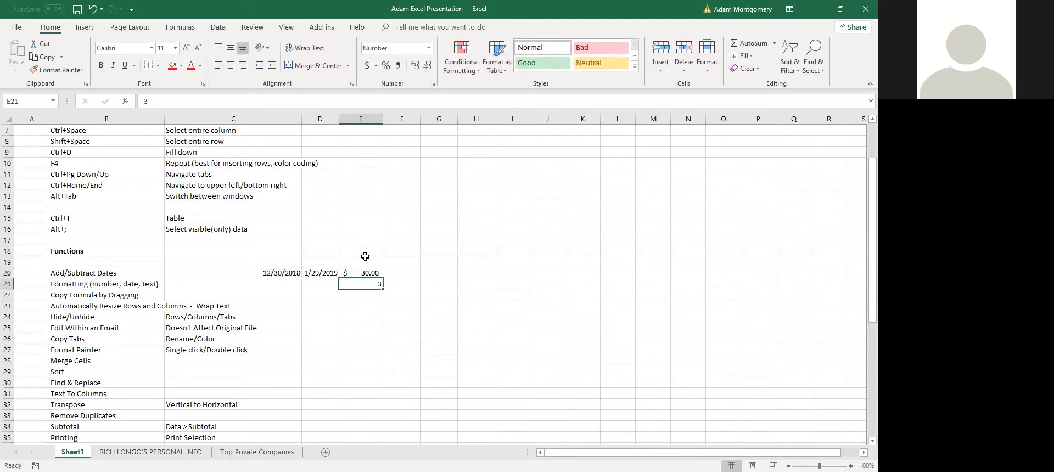
pyautogui.rightClick(364, 284)
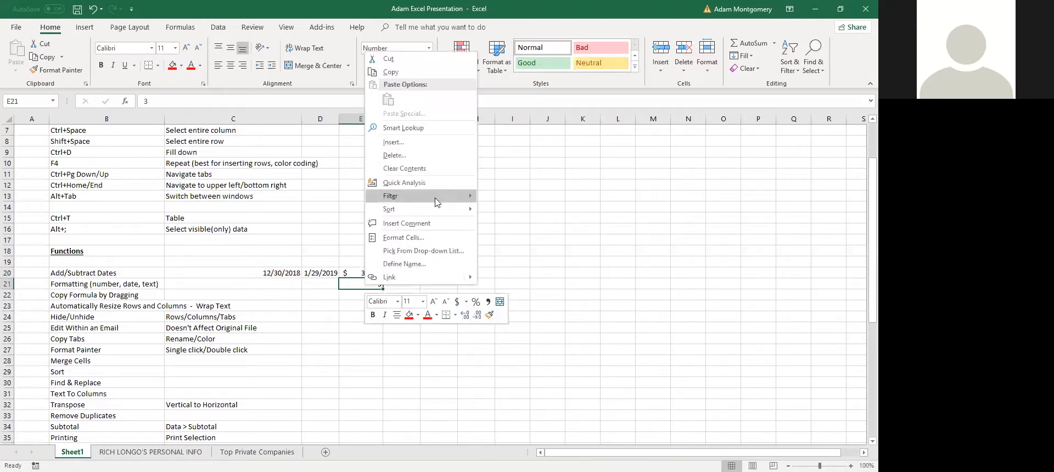
# On the Top Private Companies sheet, widen column F to fit the revenue values
pyautogui.press('Escape')
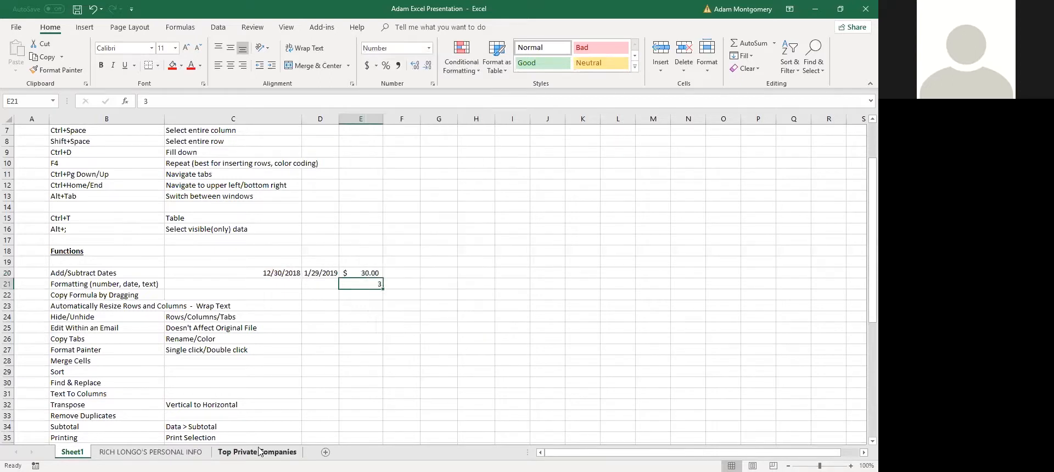
pyautogui.hotkey('ctrl', 'pagedown')
pyautogui.hotkey('ctrl', 'pagedown')
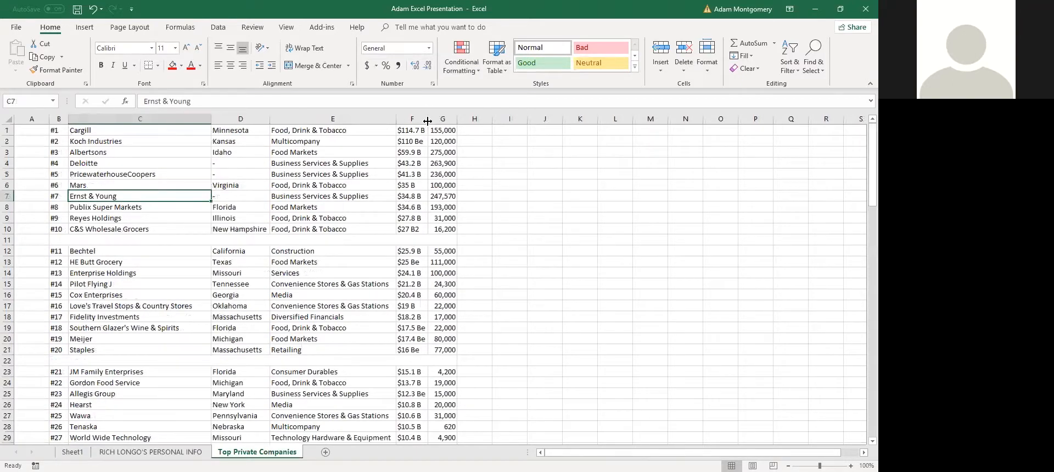
pyautogui.moveTo(427, 121); pyautogui.dragTo(468, 121)
pyautogui.click(420, 208)
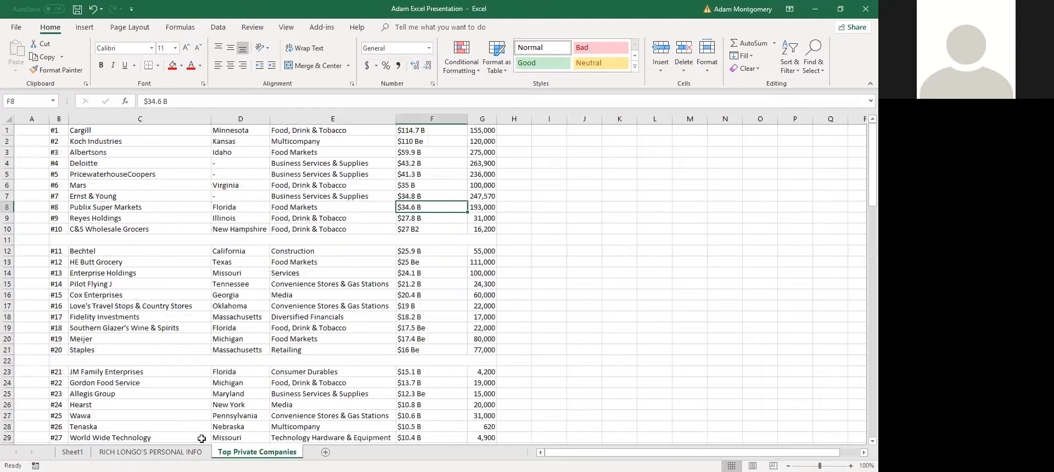
# Back on Sheet1, clear E20:E21 and the 1/29/2019 date in D20
pyautogui.hotkey('ctrl', 'pageup')
pyautogui.hotkey('ctrl', 'pageup')
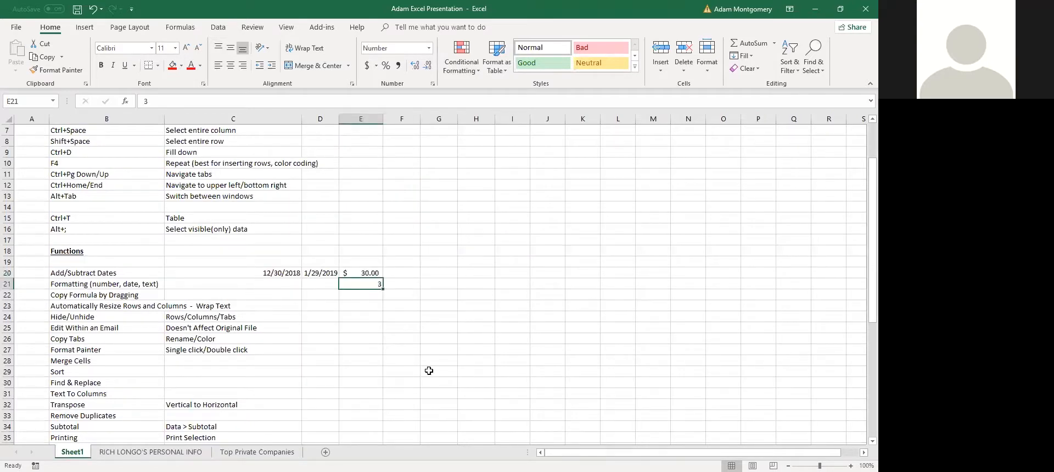
pyautogui.moveTo(355, 269); pyautogui.dragTo(361, 283)
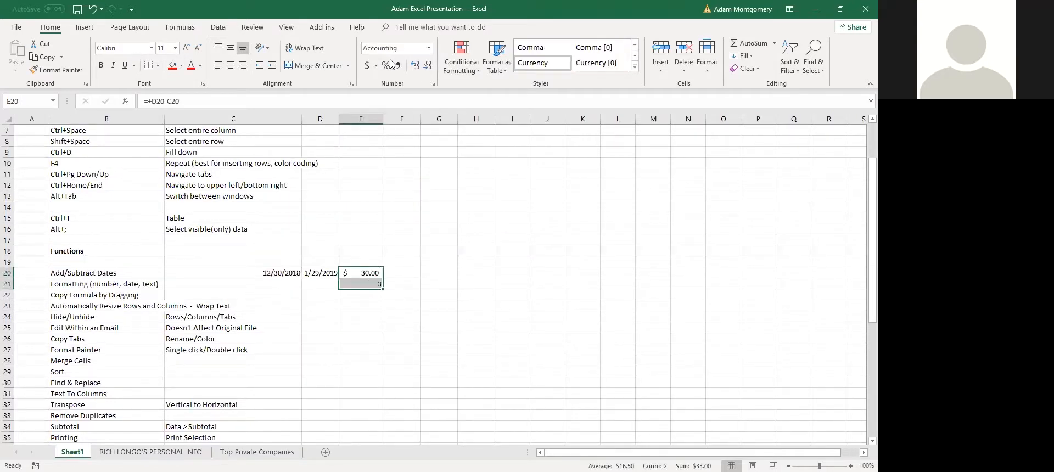
pyautogui.press('Delete')
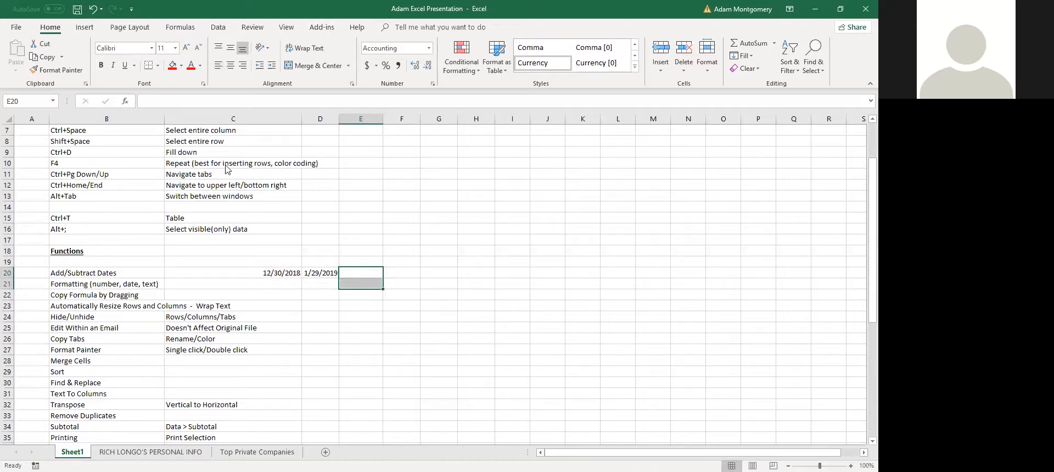
pyautogui.click(281, 222)
pyautogui.click(323, 277)
pyautogui.press('Delete')
pyautogui.scroll(-1, 162, 299)
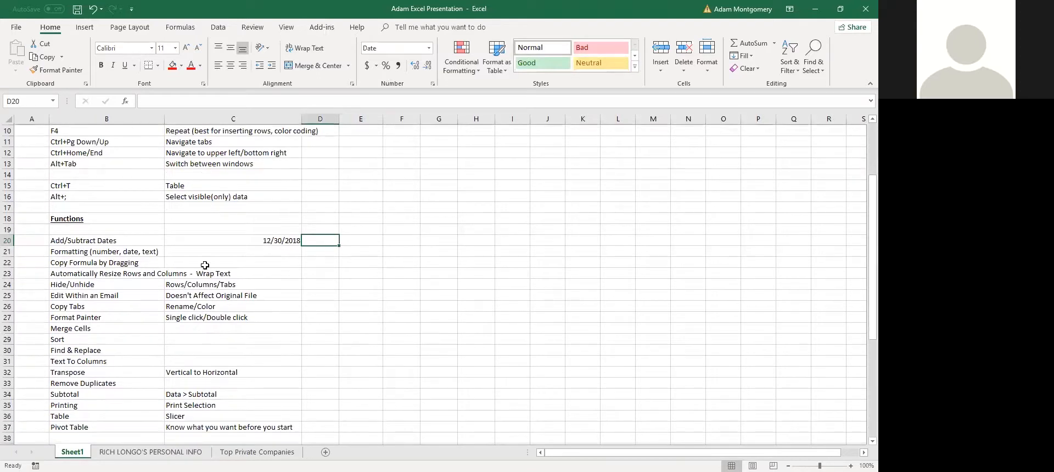
pyautogui.click(81, 284)
pyautogui.moveTo(81, 284); pyautogui.dragTo(168, 291)
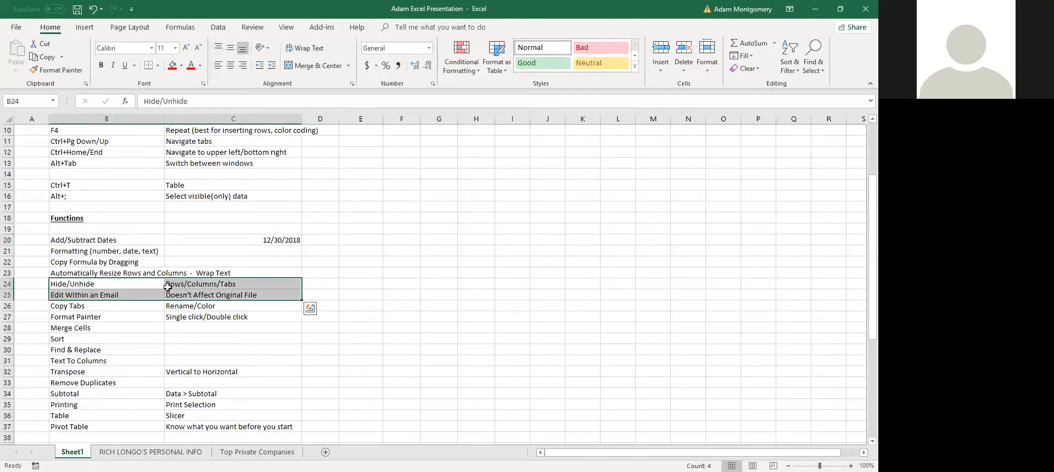
pyautogui.moveTo(10, 280); pyautogui.dragTo(9, 274)
pyautogui.hotkey('ctrl', 'q')
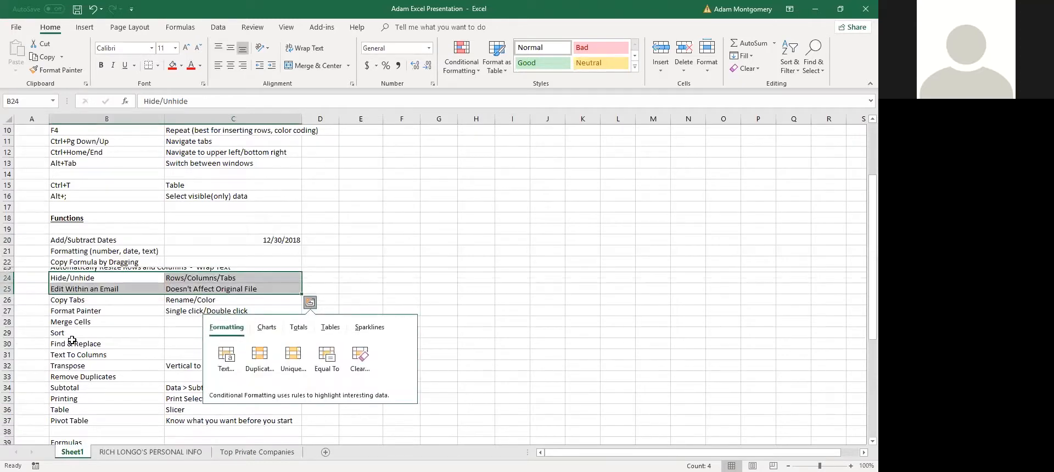
pyautogui.click(72, 300)
pyautogui.hotkey('ctrl', 'z')
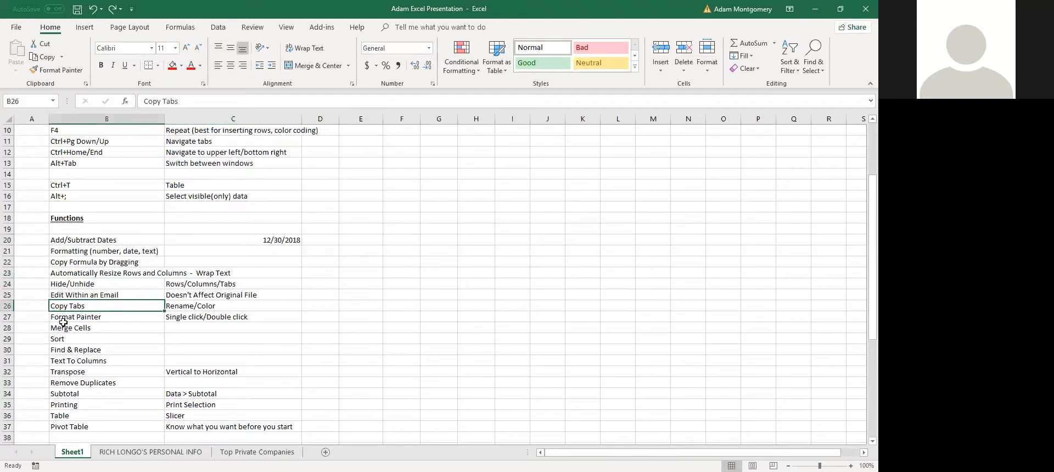
pyautogui.click(8, 276)
pyautogui.moveTo(8, 280); pyautogui.dragTo(6, 303)
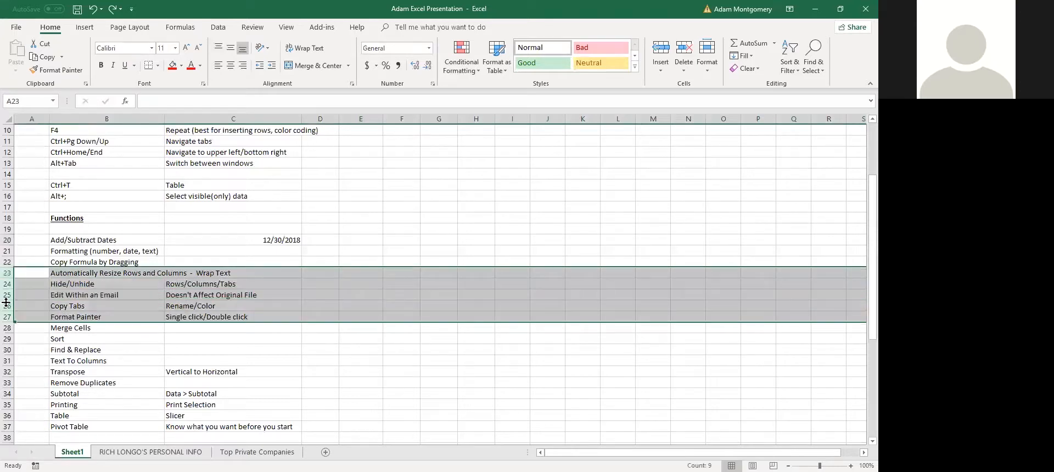
pyautogui.rightClick(6, 303)
pyautogui.click(65, 447)
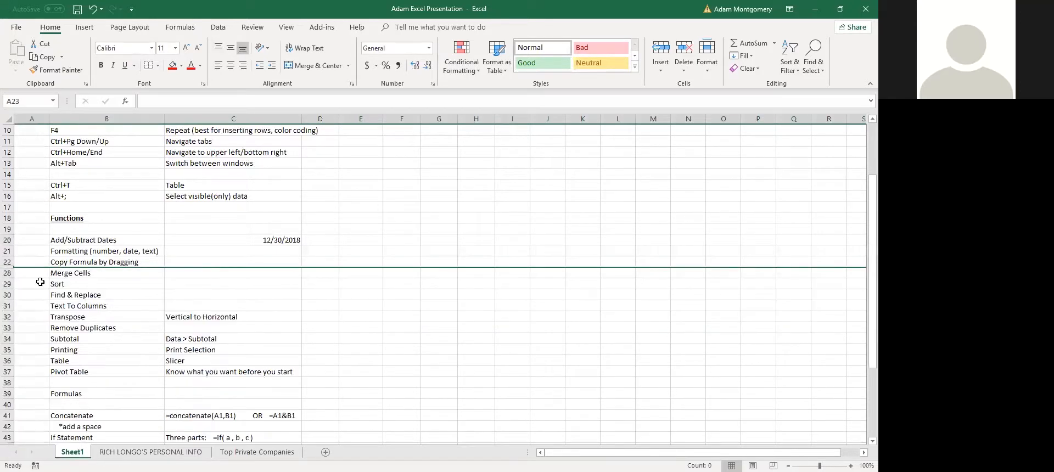
pyautogui.moveTo(7, 273); pyautogui.dragTo(7, 263)
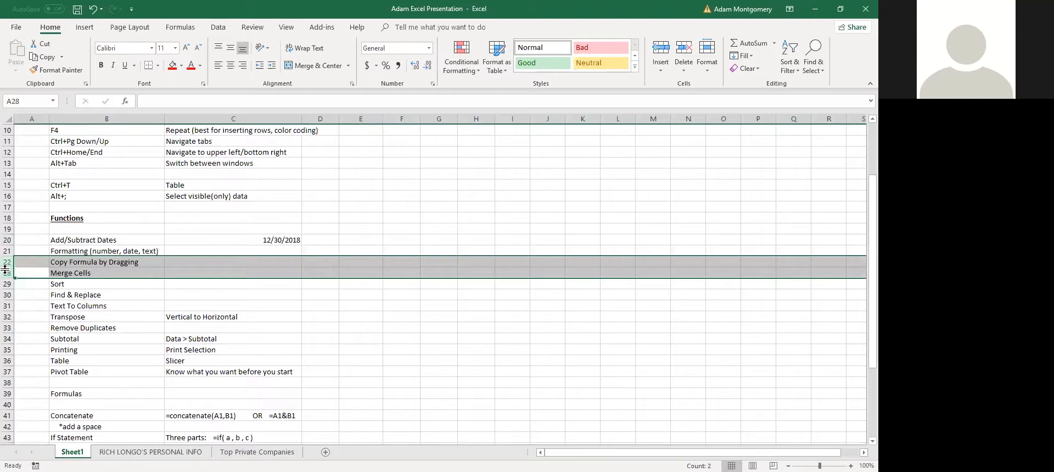
pyautogui.rightClick(5, 269)
pyautogui.click(53, 427)
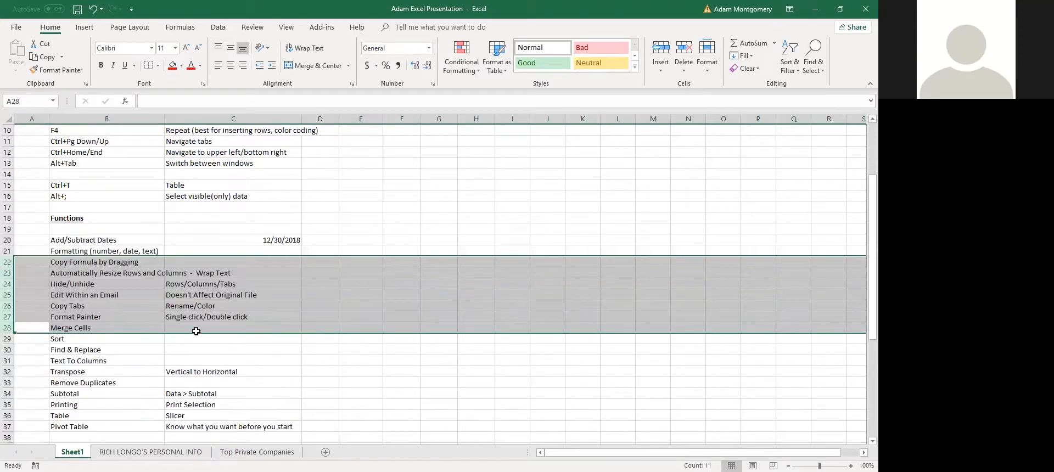
pyautogui.click(263, 262)
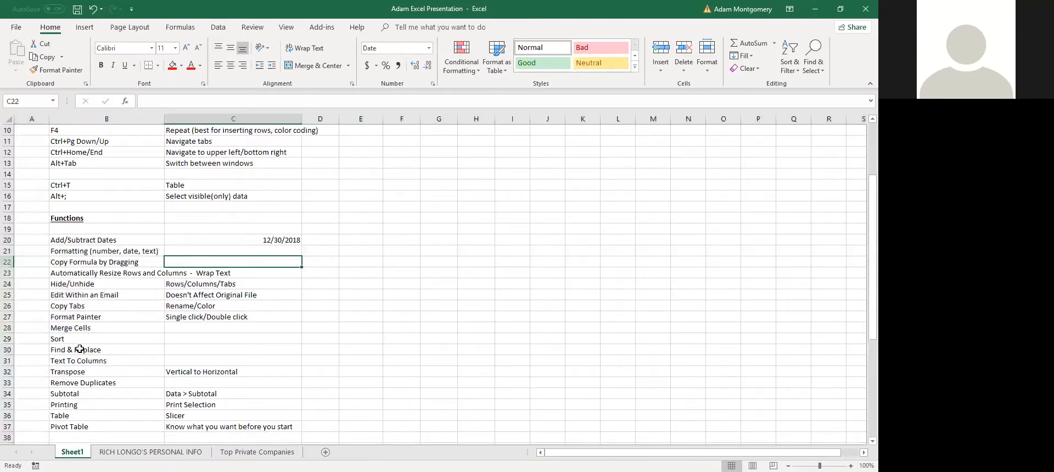
pyautogui.moveTo(88, 297); pyautogui.dragTo(191, 295)
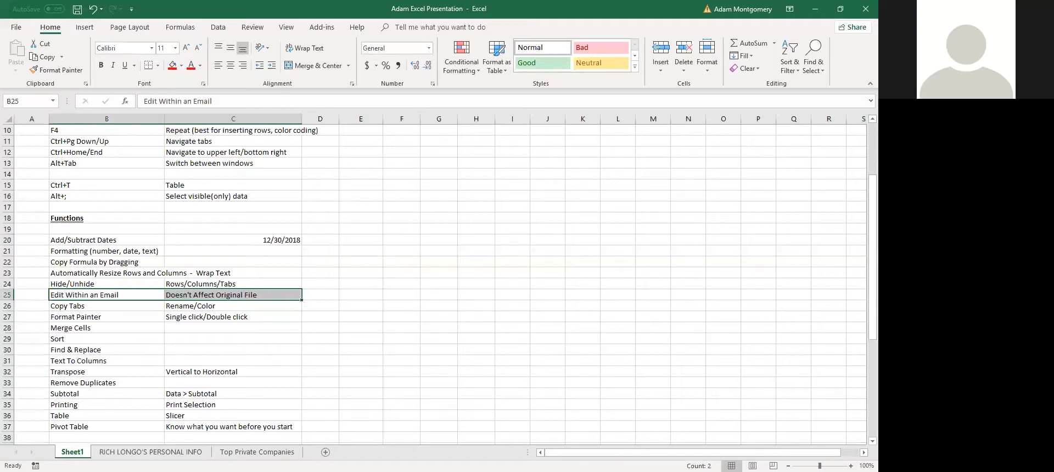
pyautogui.hotkey('alt', 'Tab')
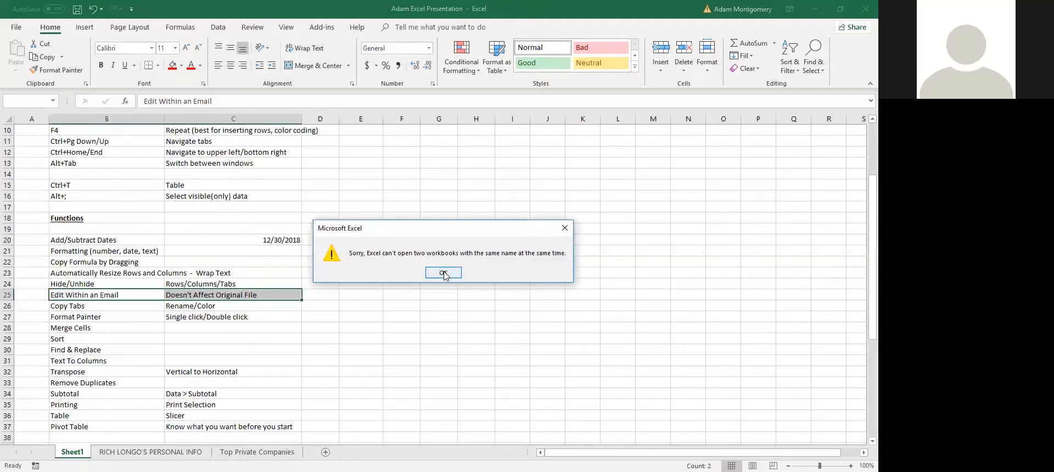
pyautogui.click(442, 272)
pyautogui.click(285, 273)
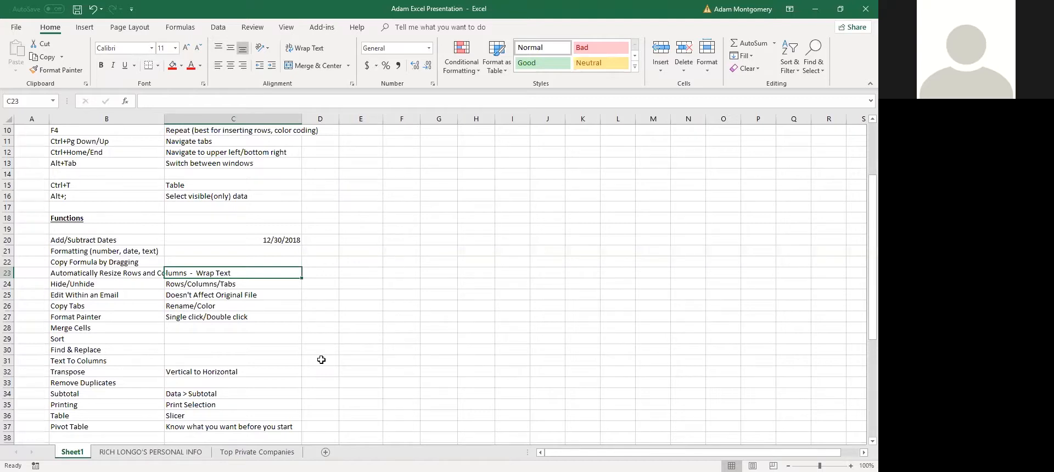
pyautogui.hotkey('alt', 'Tab')
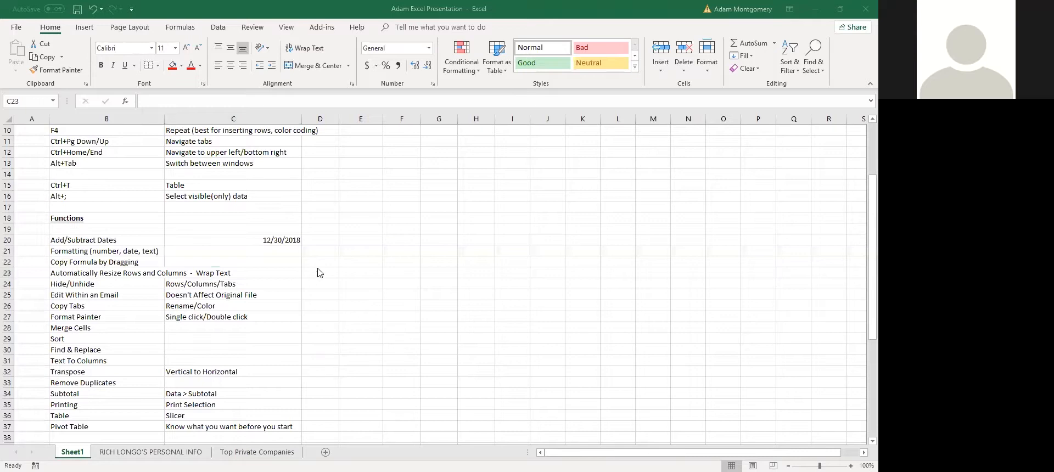
pyautogui.click(95, 344)
pyautogui.moveTo(83, 306); pyautogui.dragTo(181, 308)
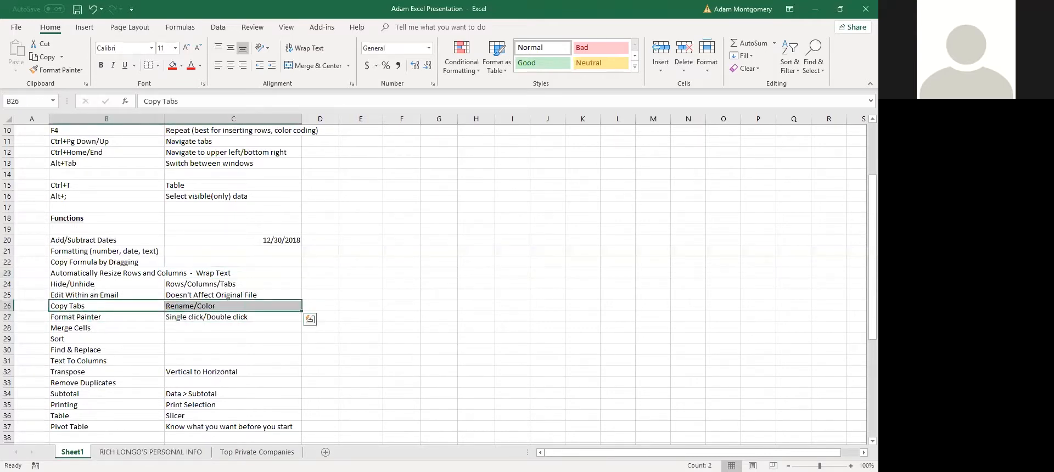
pyautogui.rightClick(75, 452)
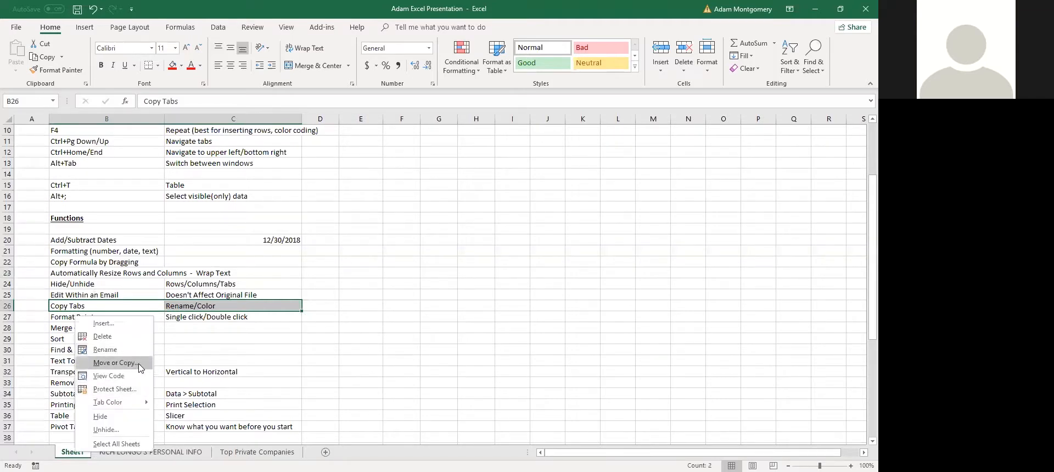
pyautogui.click(116, 363)
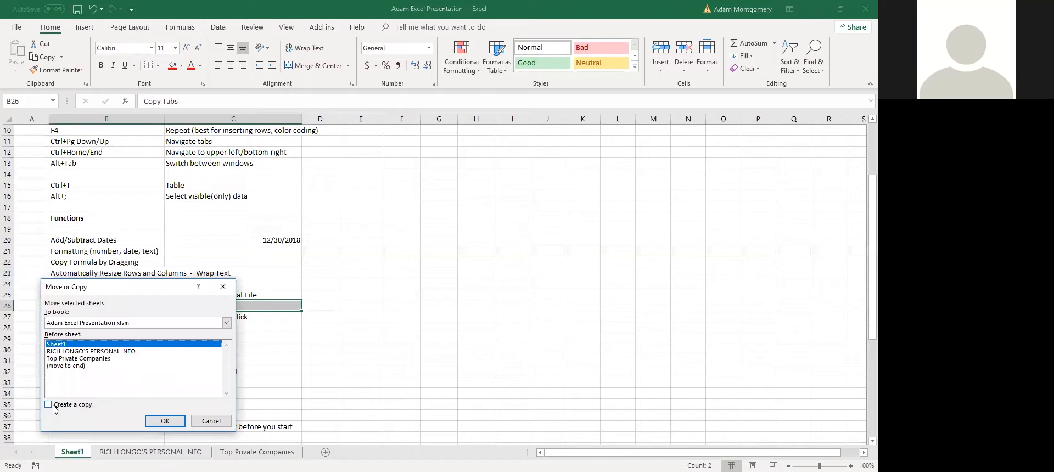
pyautogui.click(62, 406)
pyautogui.click(107, 325)
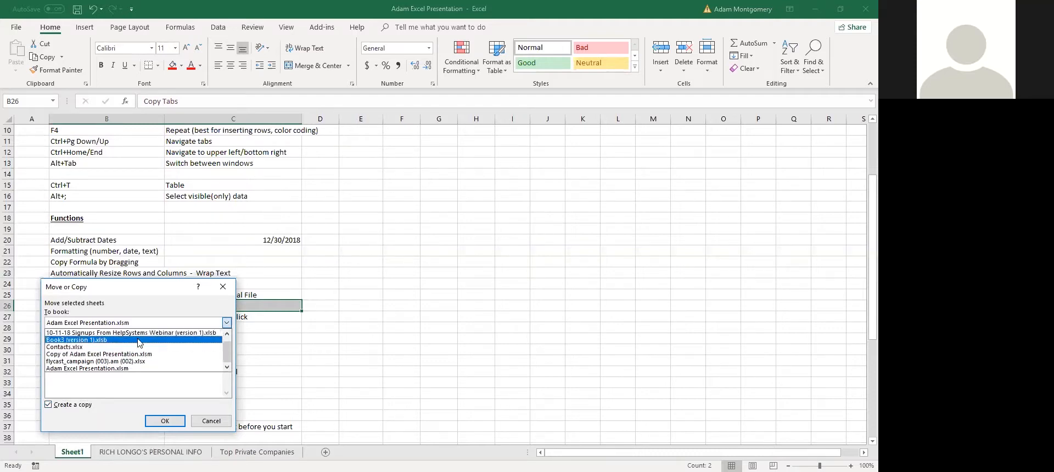
pyautogui.scroll(1, 133, 352)
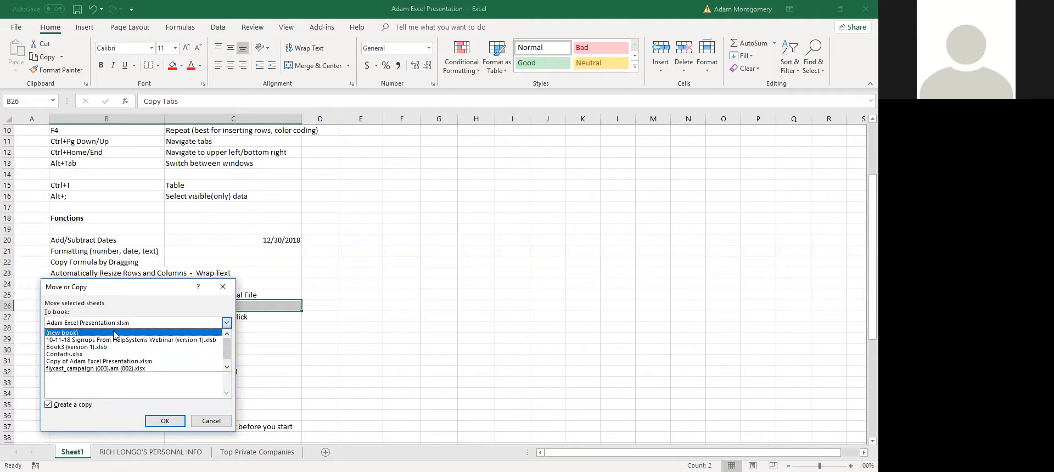
pyautogui.click(125, 388)
pyautogui.click(209, 422)
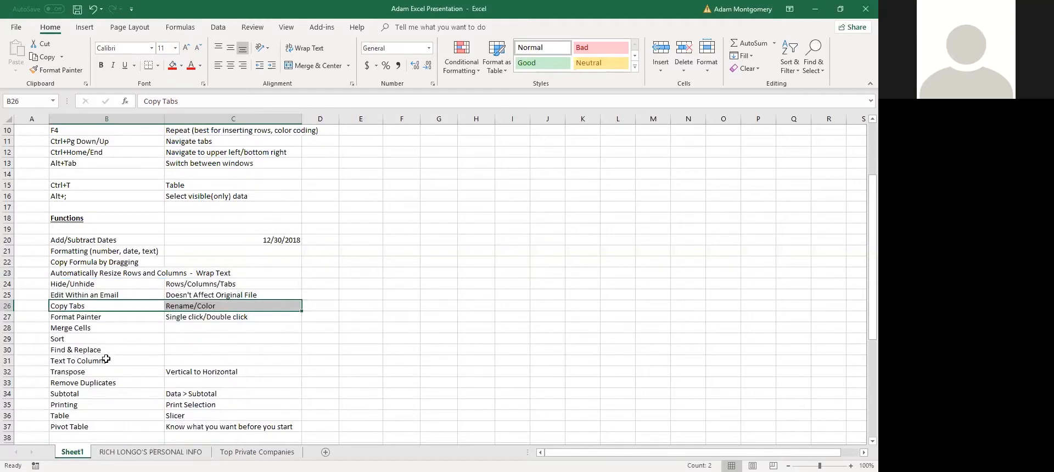
# Set the personal info sheet's tab color to orange, then go back to Sheet1
pyautogui.doubleClick(72, 452)
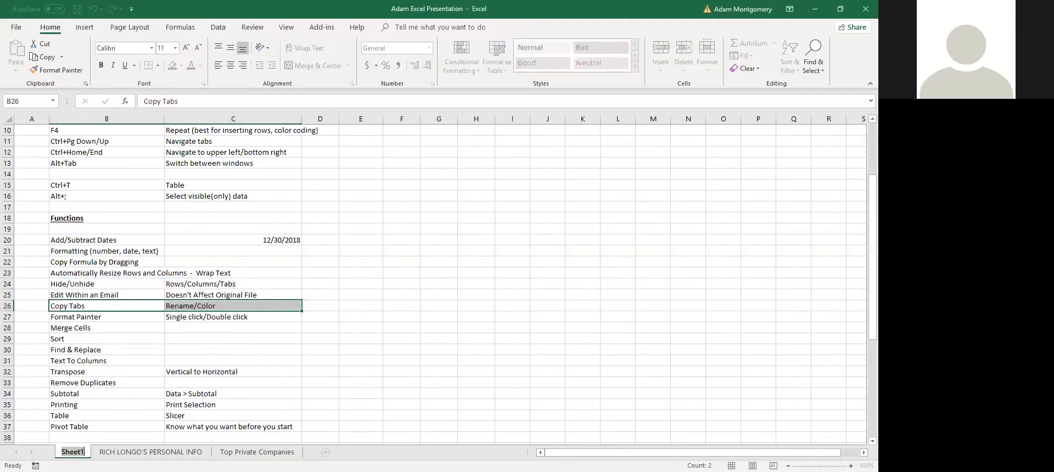
pyautogui.click(150, 452)
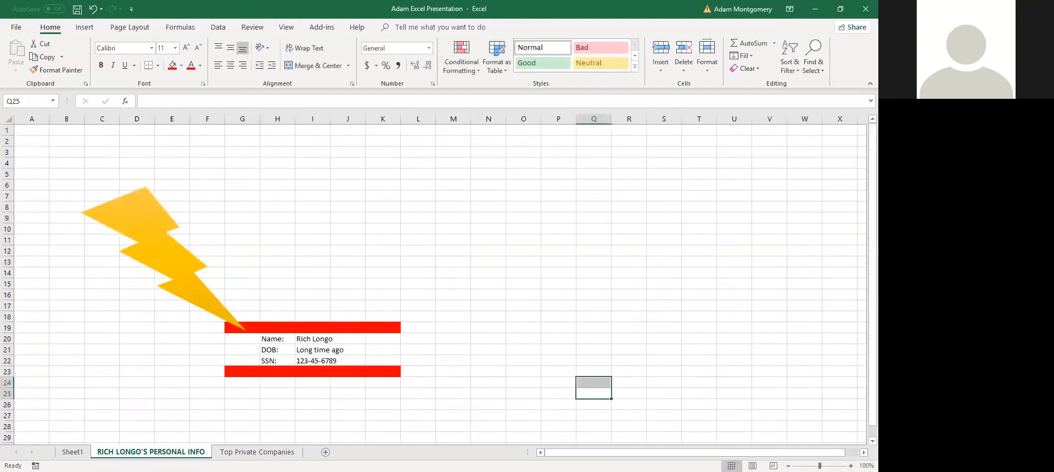
pyautogui.rightClick(132, 451)
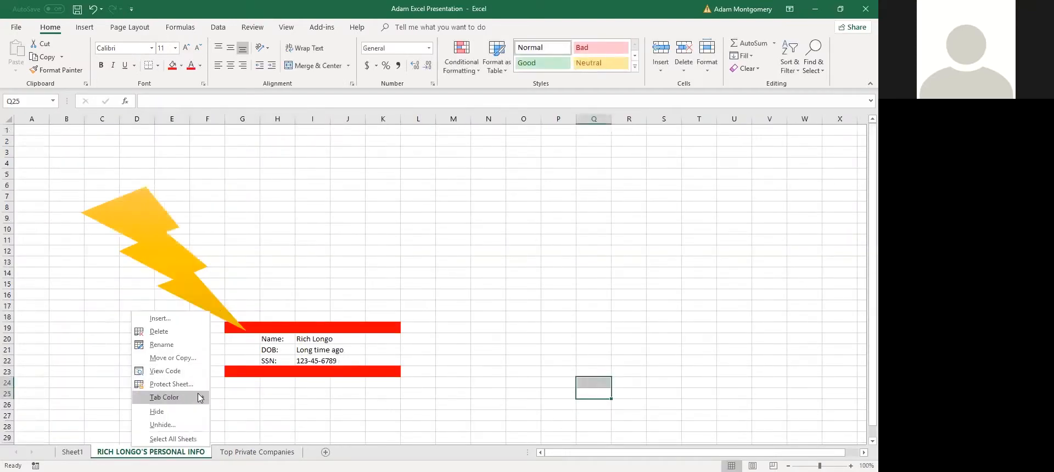
pyautogui.moveTo(200, 399)
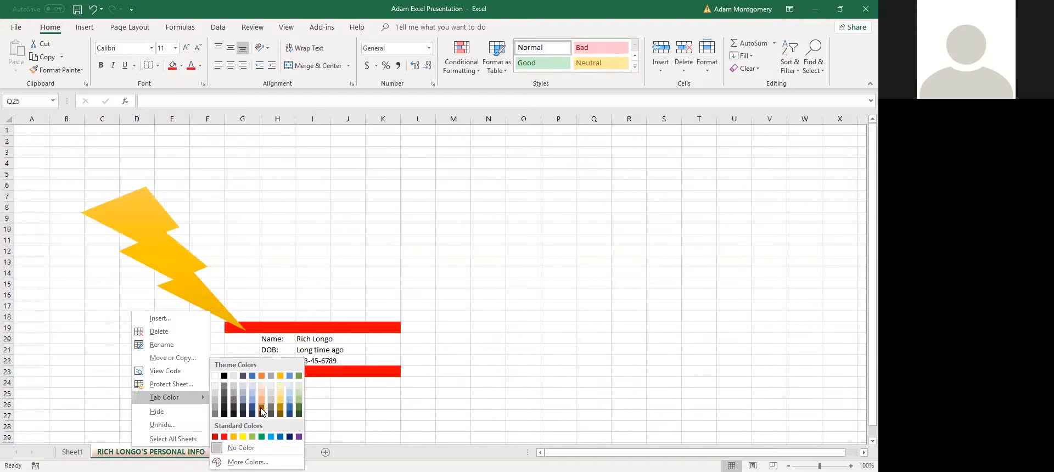
pyautogui.click(261, 412)
pyautogui.click(72, 452)
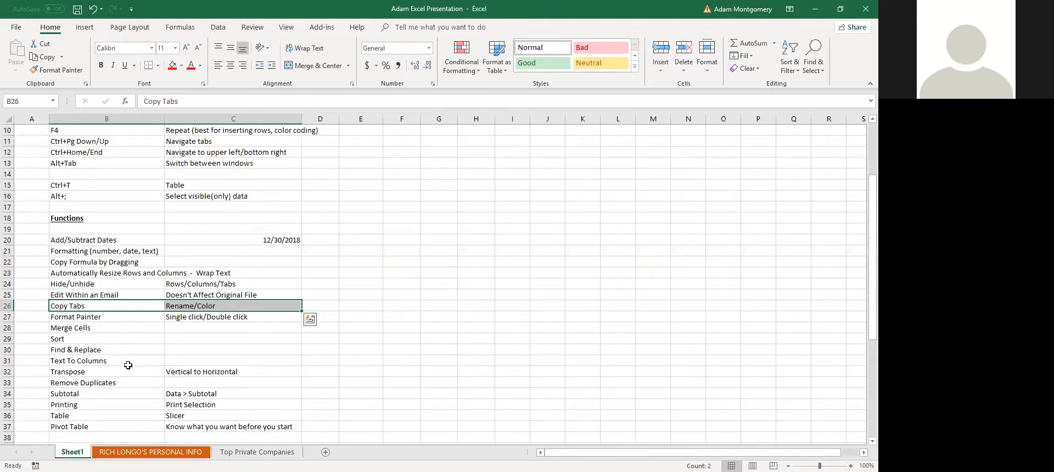
pyautogui.click(110, 320)
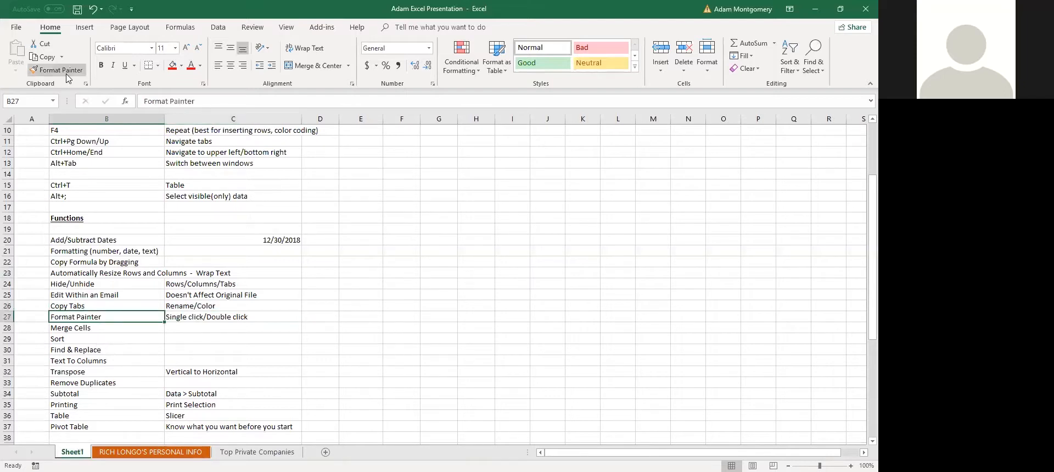
# Copy the Functions heading's bold underline onto the Formulas heading with Format Painter
pyautogui.click(97, 307)
pyautogui.click(103, 251)
pyautogui.click(113, 219)
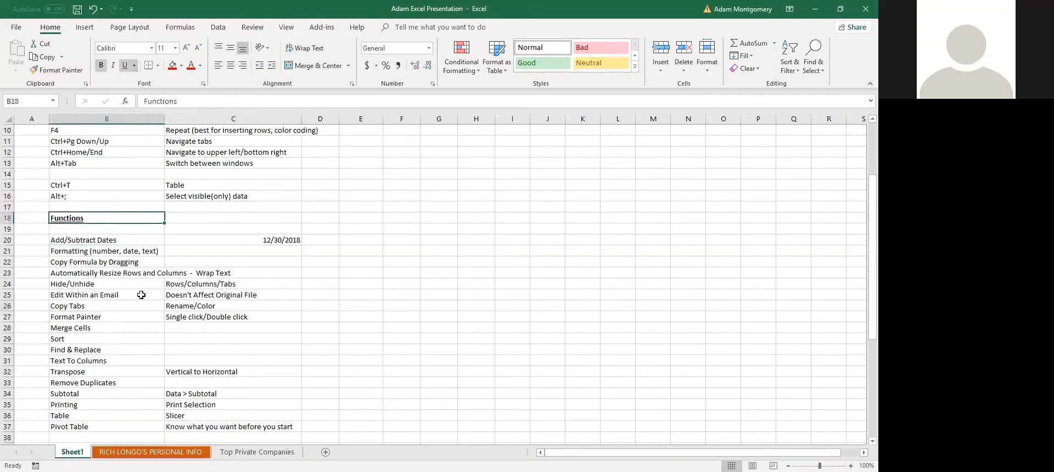
pyautogui.scroll(-1, 113, 219)
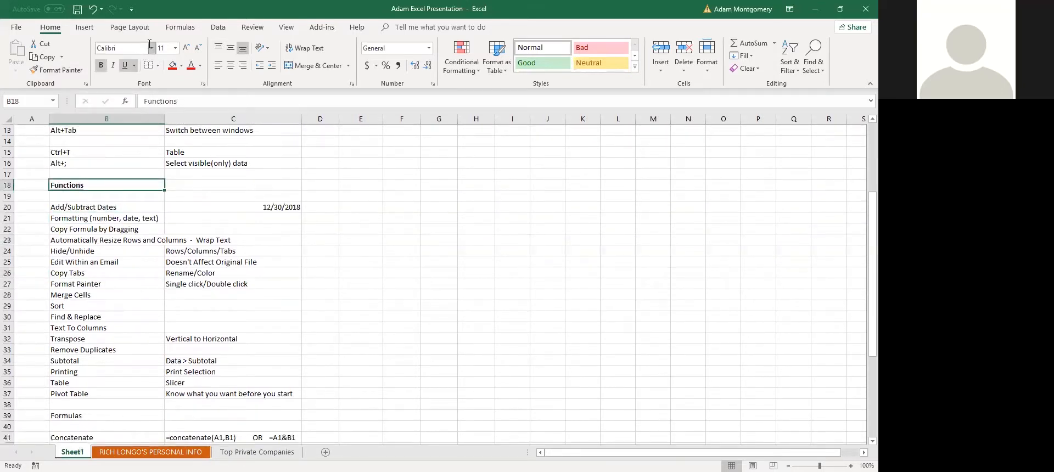
pyautogui.click(57, 70)
pyautogui.click(88, 420)
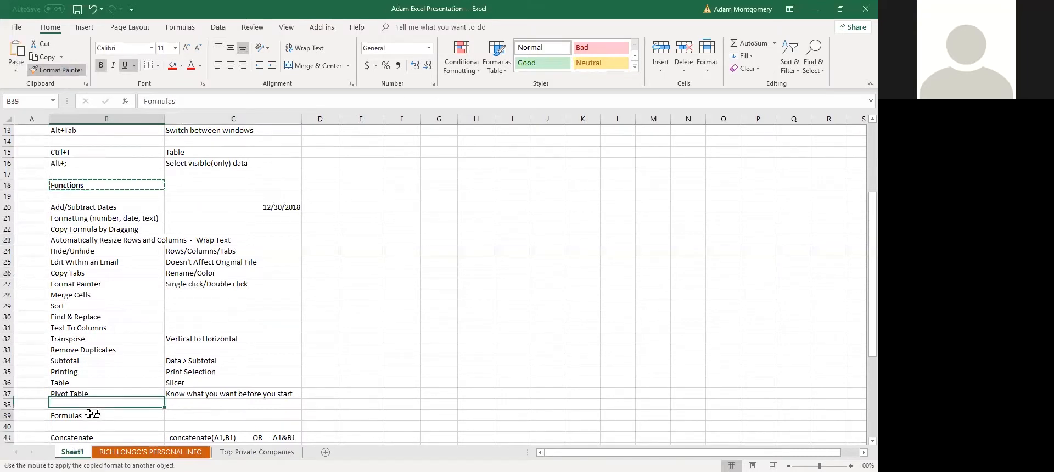
pyautogui.click(170, 305)
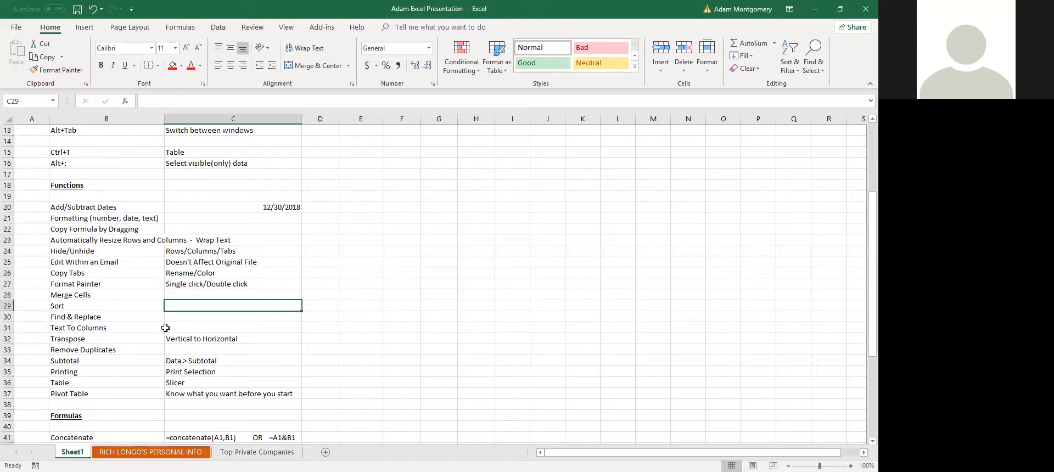
# Test multi-use Format Painter on B23, B30 and C27, then undo it and stop painting
pyautogui.click(103, 280)
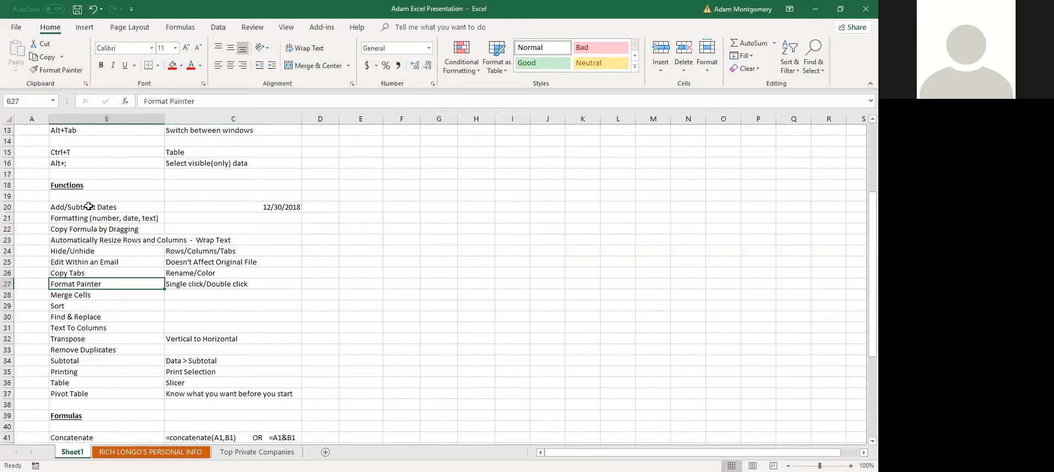
pyautogui.click(79, 186)
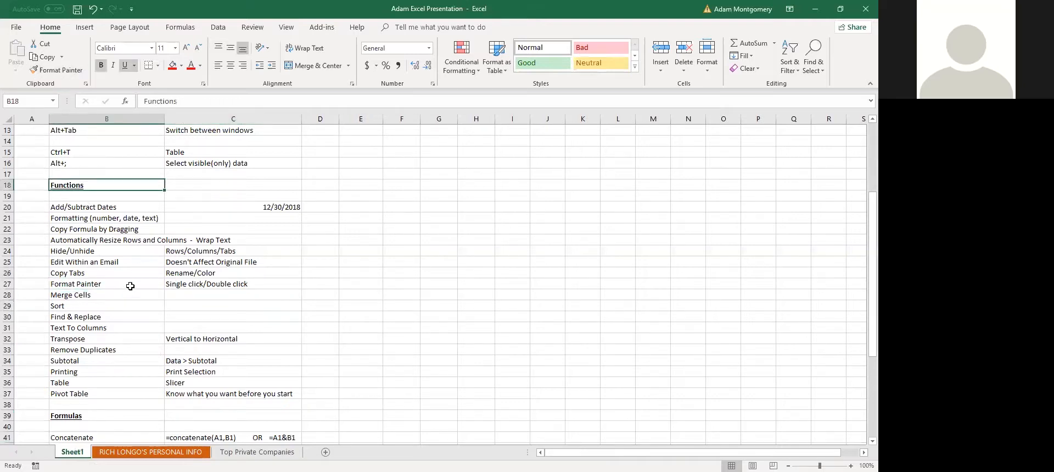
pyautogui.doubleClick(68, 70)
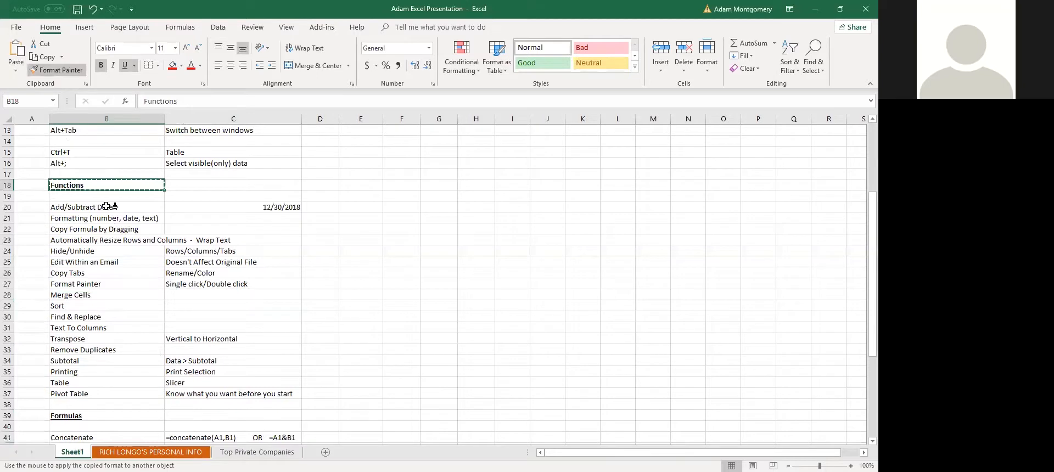
pyautogui.click(105, 240)
pyautogui.click(104, 316)
pyautogui.click(237, 283)
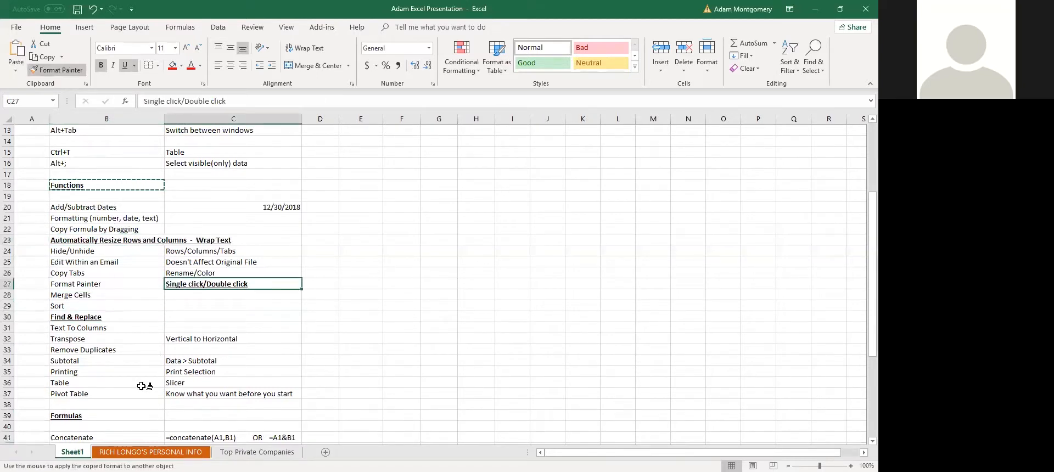
pyautogui.hotkey('ctrl', 'z')
pyautogui.hotkey('ctrl', 'z')
pyautogui.hotkey('ctrl', 'z')
pyautogui.click(127, 310)
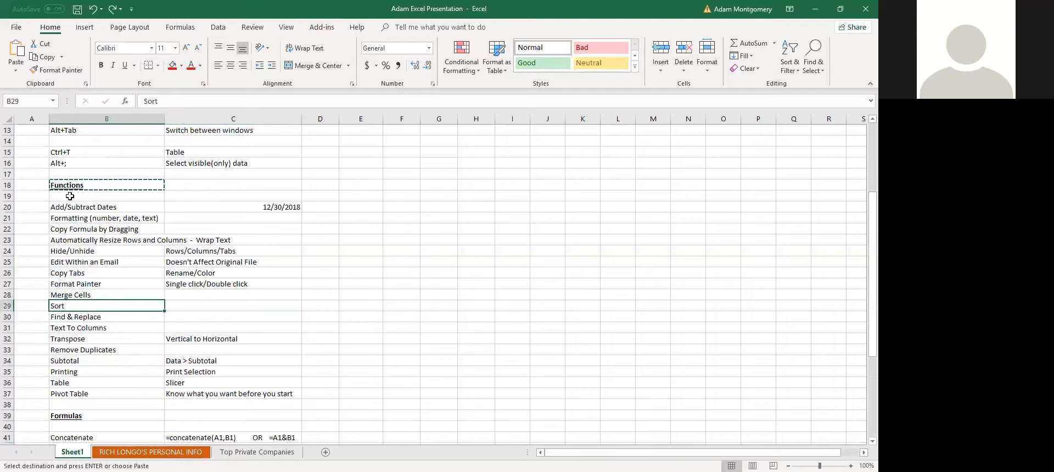
pyautogui.press('Escape')
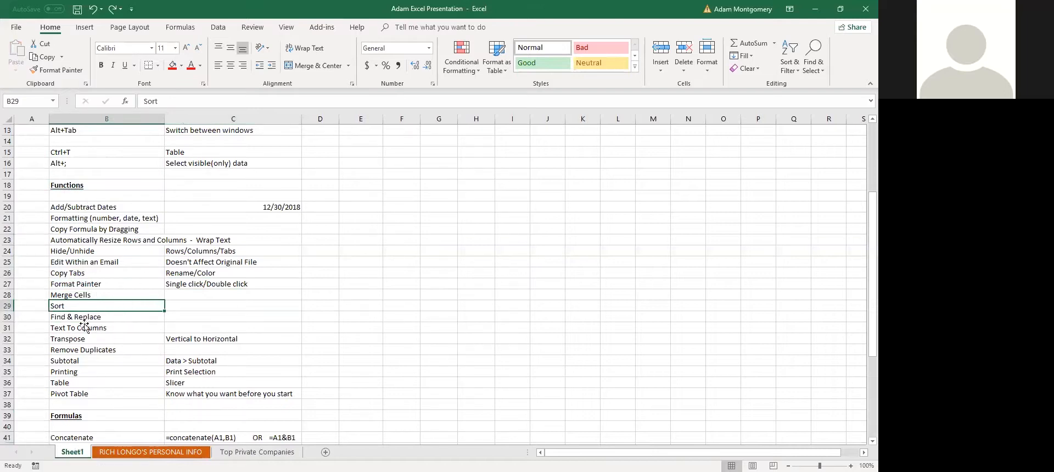
pyautogui.click(101, 297)
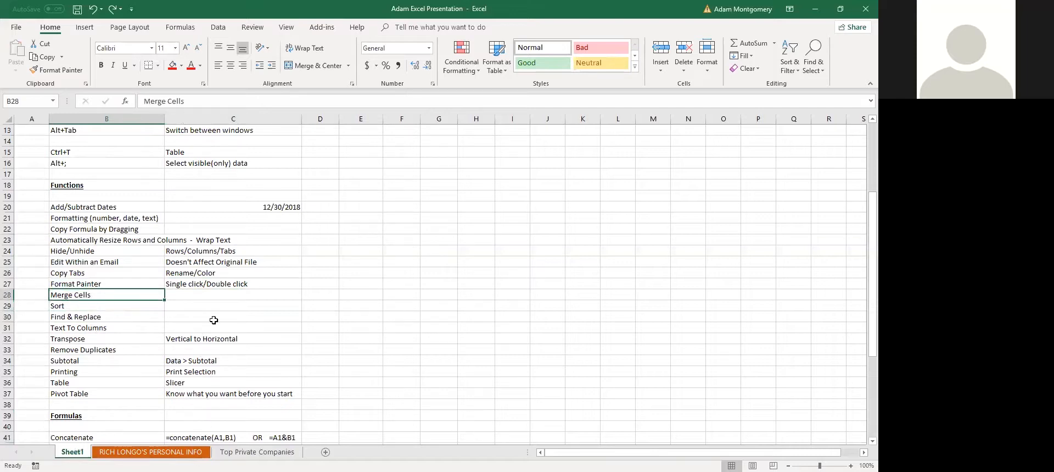
pyautogui.moveTo(261, 298); pyautogui.dragTo(433, 295)
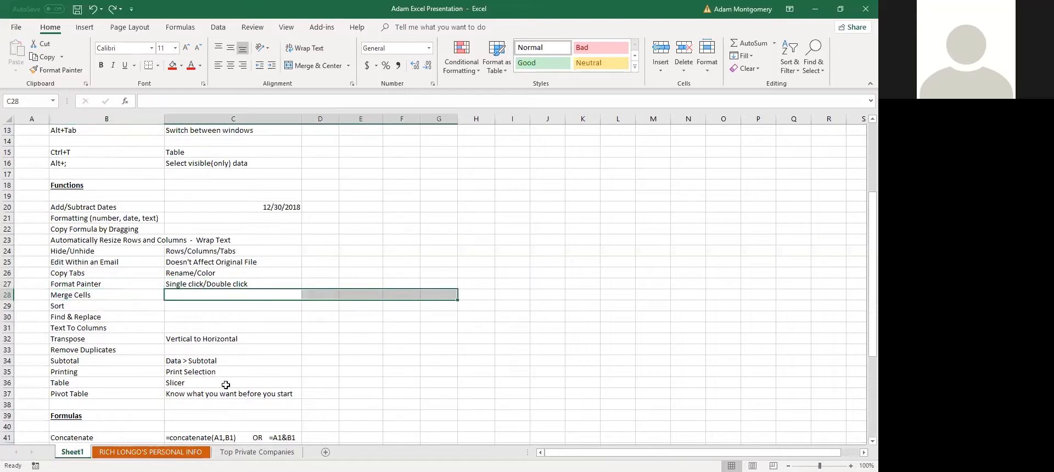
# On Top Private Companies, unmerge the blank row 11
pyautogui.click(242, 452)
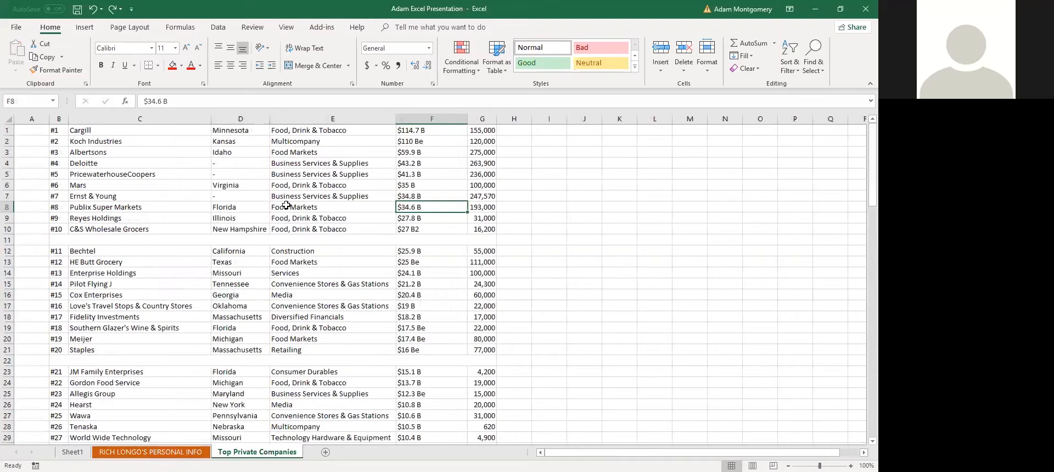
pyautogui.click(109, 249)
pyautogui.click(113, 240)
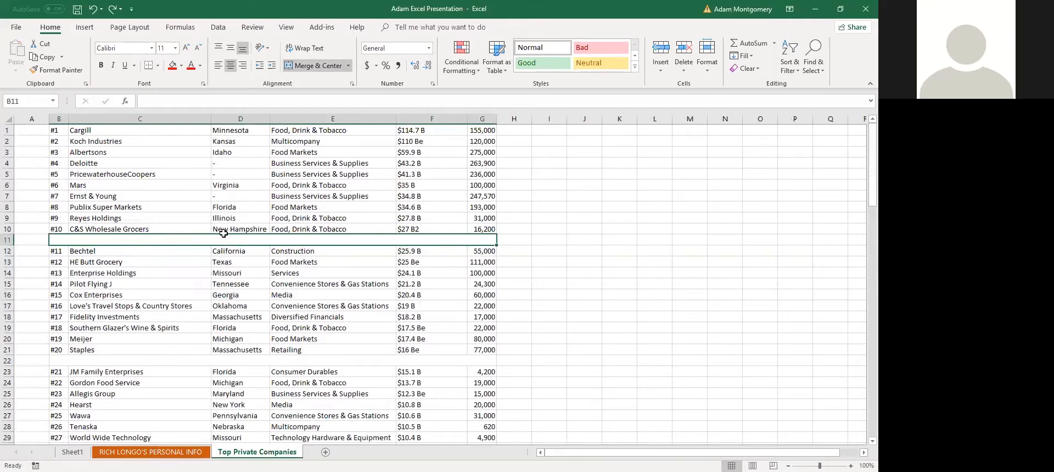
pyautogui.click(321, 65)
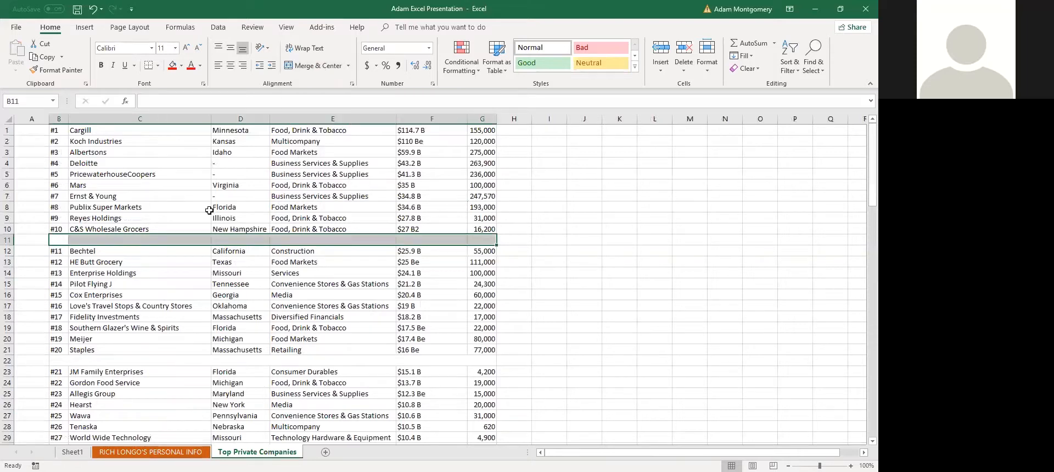
# Insert a blank row above the Cargill row and merge and center B1:G1
pyautogui.click(91, 130)
pyautogui.hotkey('shift', 'space')
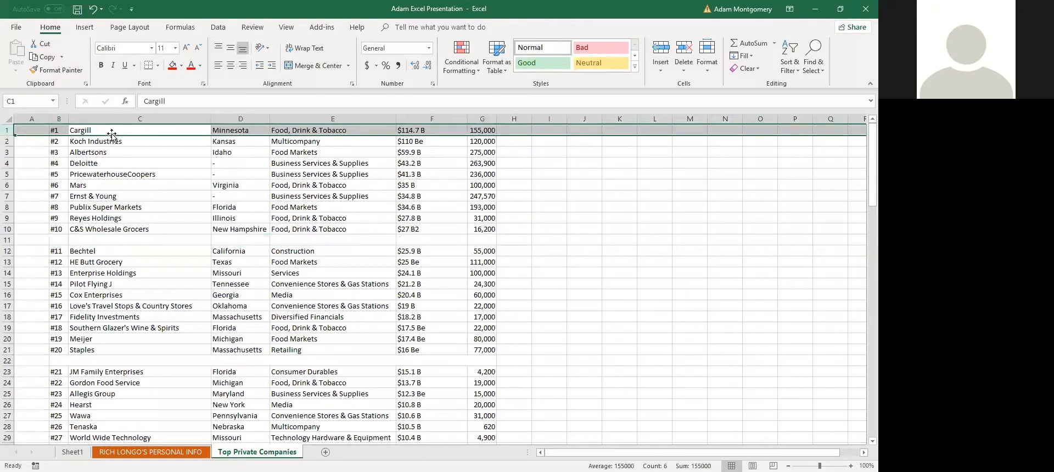
pyautogui.rightClick(112, 130)
pyautogui.click(151, 209)
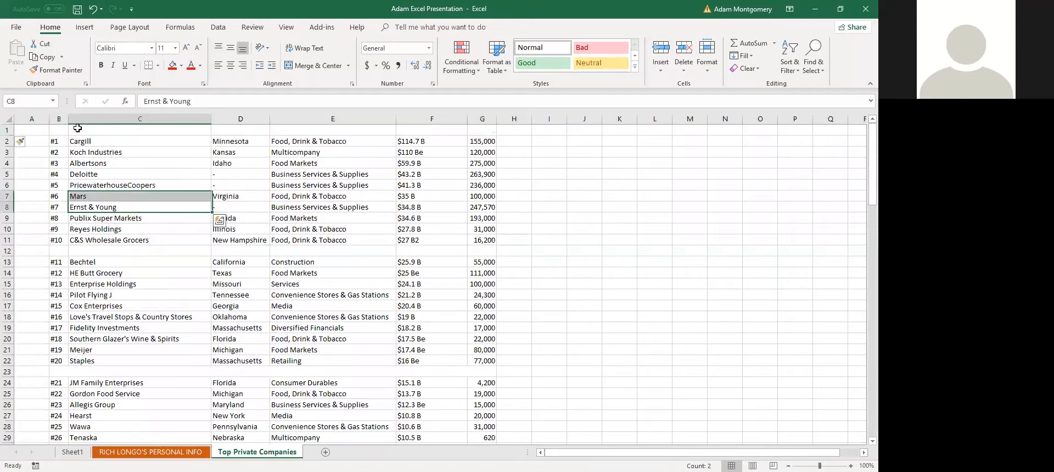
pyautogui.moveTo(60, 130); pyautogui.dragTo(473, 129)
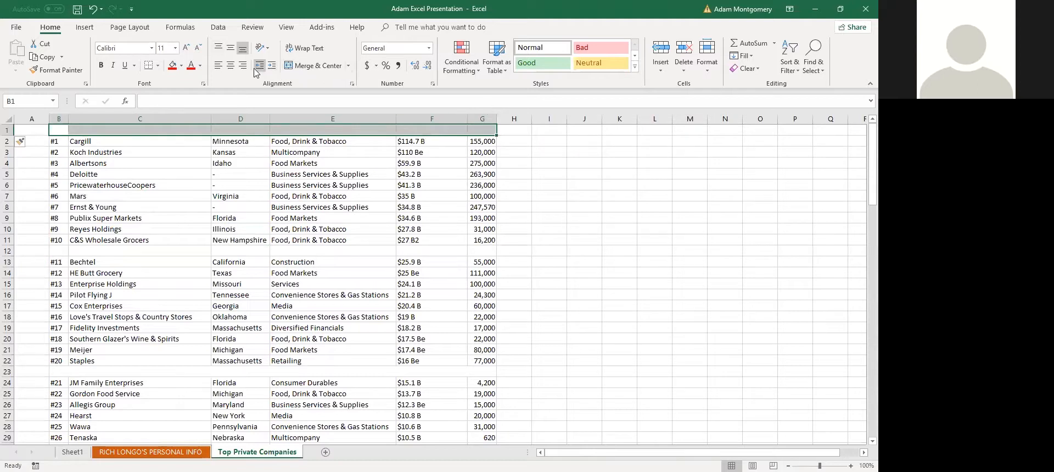
pyautogui.click(310, 65)
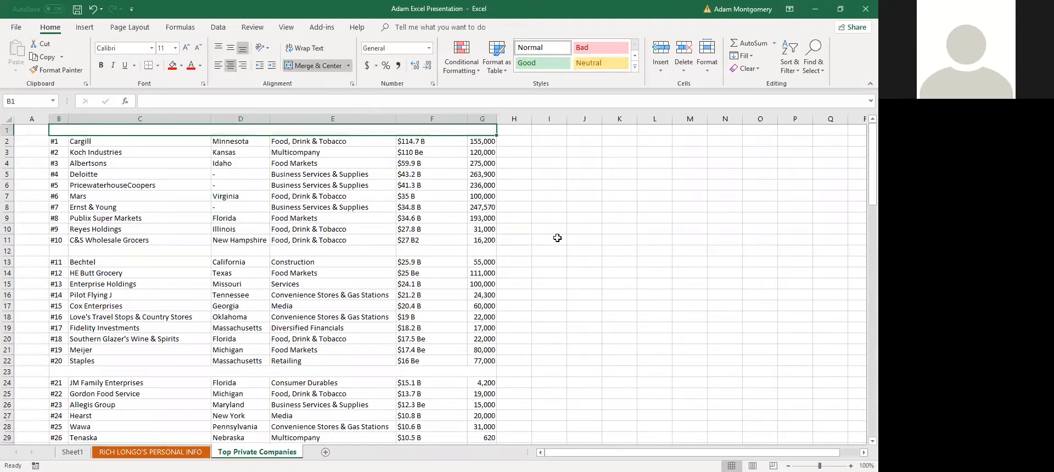
# Type 'Title' into the merged B1 cell, then undo it to leave it empty
pyautogui.write('Tit')
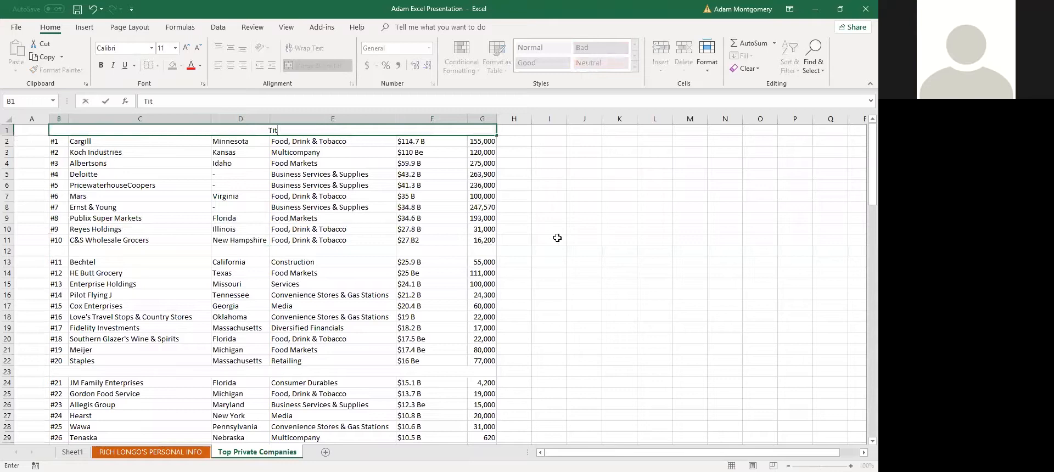
pyautogui.write('le')
pyautogui.press('Return')
pyautogui.write('\\')
pyautogui.press('Escape')
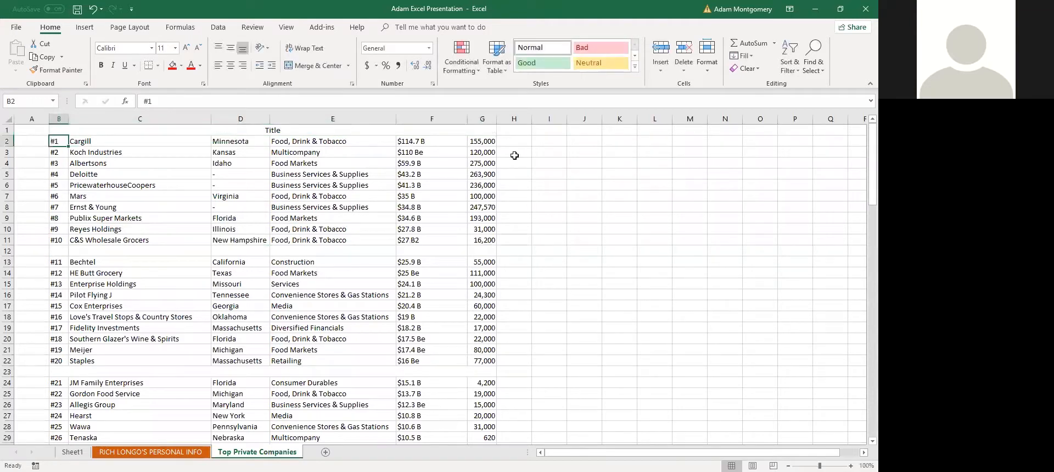
pyautogui.hotkey('ctrl', 'z')
pyautogui.click(246, 152)
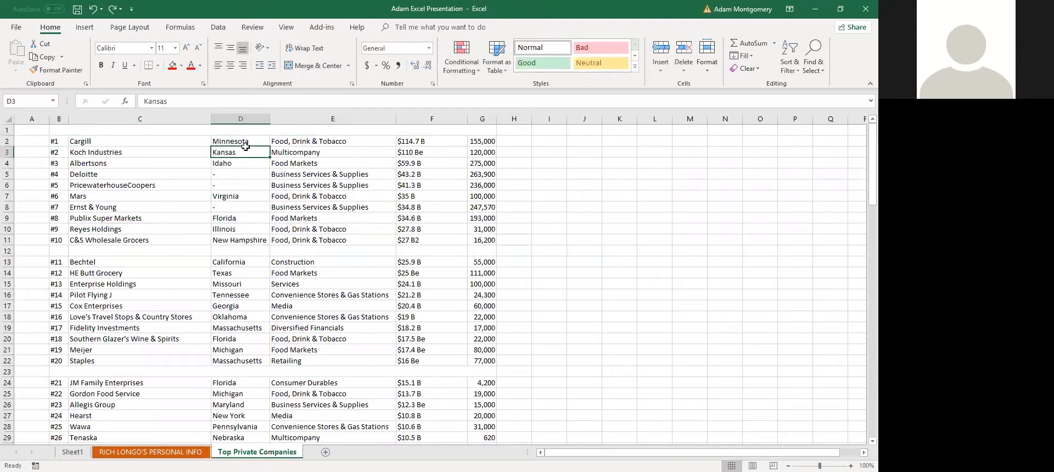
pyautogui.hotkey('ctrl', 'z')
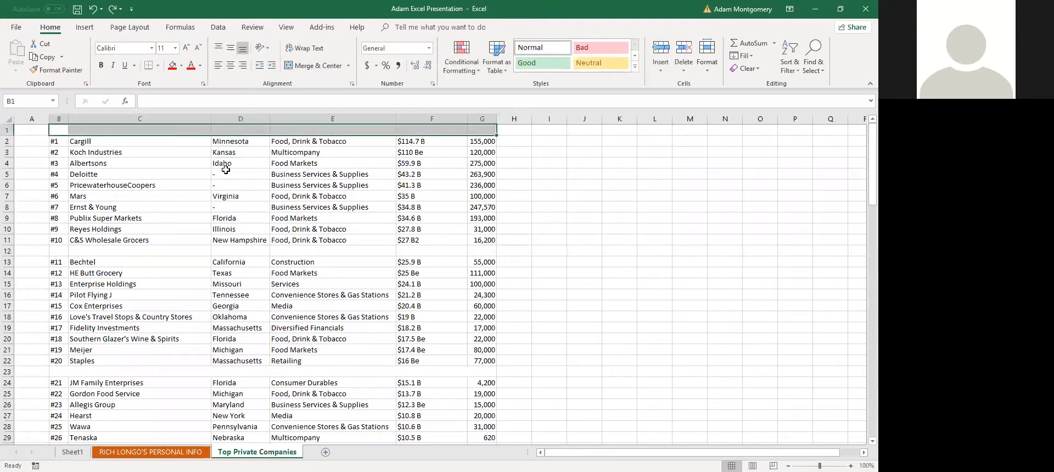
pyautogui.click(120, 286)
pyautogui.scroll(-2, 141, 339)
pyautogui.moveTo(137, 262); pyautogui.dragTo(166, 284)
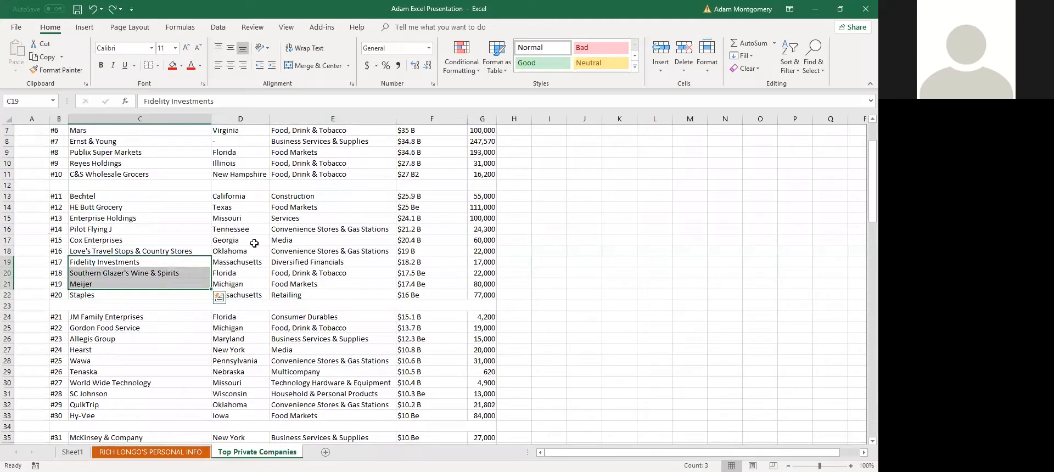
pyautogui.moveTo(132, 352); pyautogui.dragTo(170, 288)
pyautogui.moveTo(280, 252); pyautogui.dragTo(266, 316)
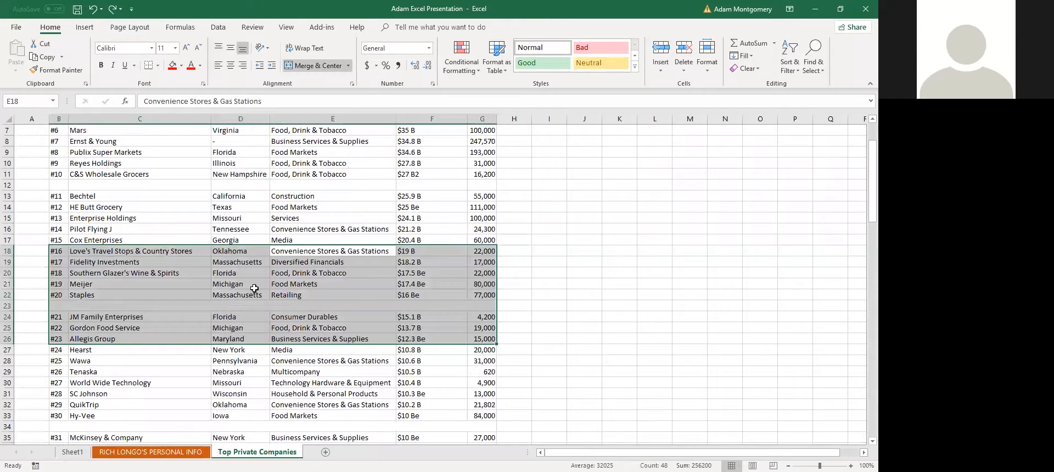
pyautogui.click(256, 306)
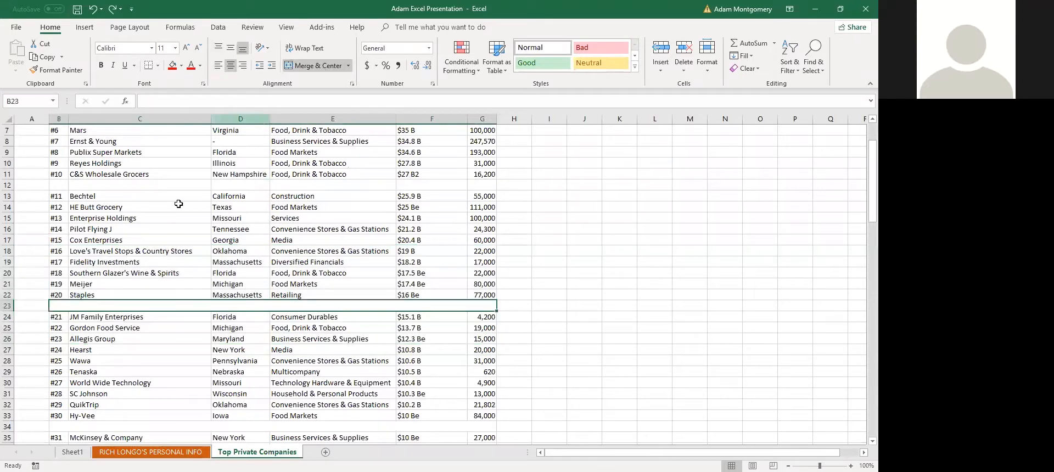
pyautogui.moveTo(134, 192); pyautogui.dragTo(129, 187)
pyautogui.click(10, 119)
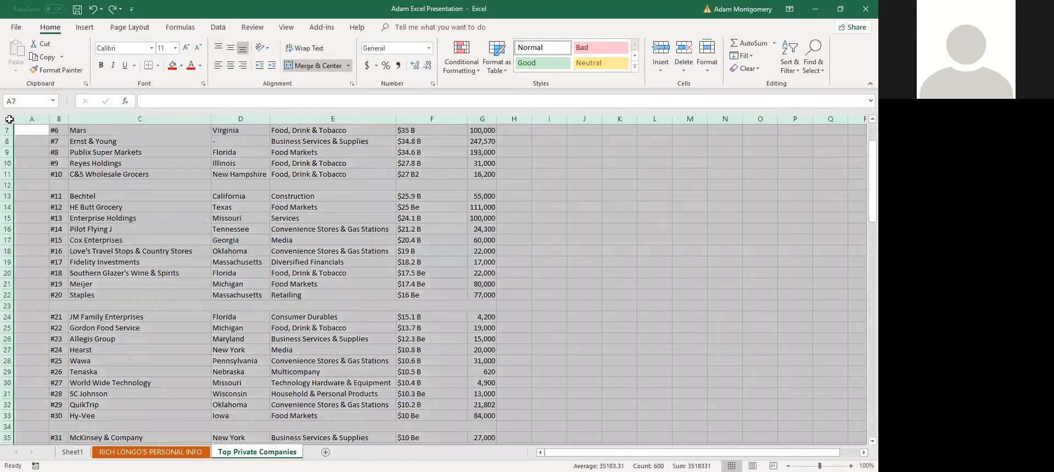
pyautogui.click(308, 66)
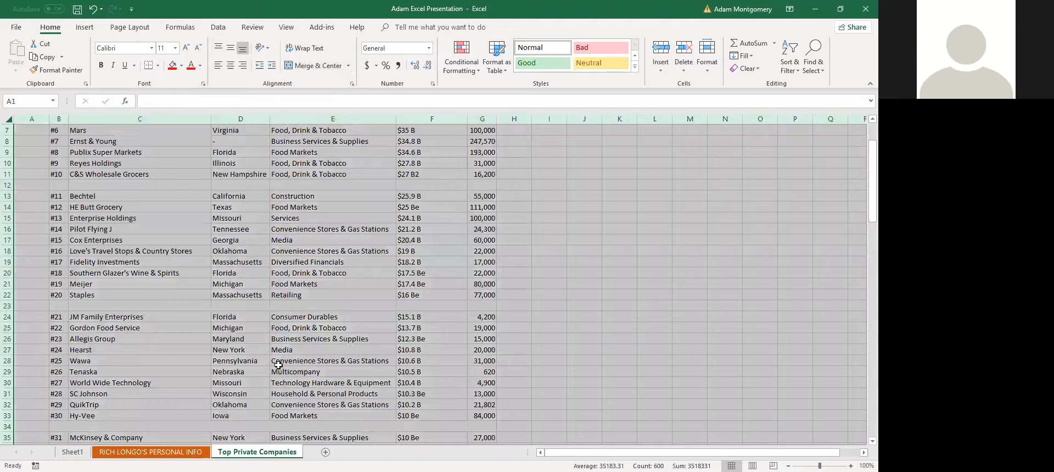
pyautogui.click(205, 294)
pyautogui.scroll(1, 219, 291)
pyautogui.scroll(-4, 252, 288)
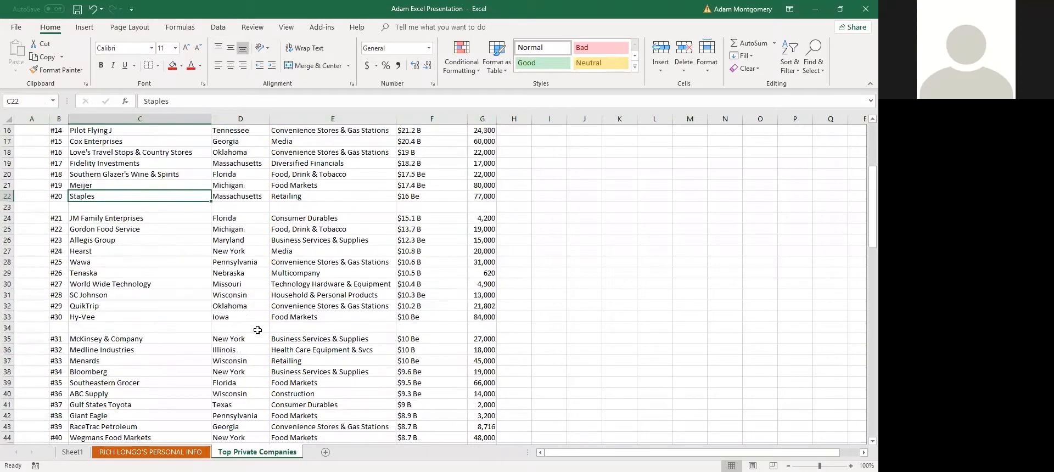
pyautogui.click(257, 327)
pyautogui.scroll(5, 284, 251)
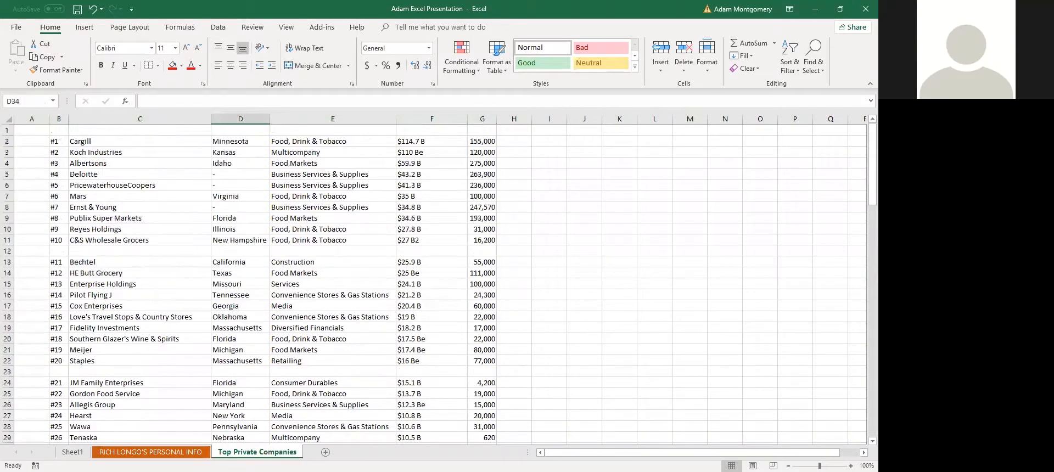
pyautogui.click(72, 453)
pyautogui.click(77, 308)
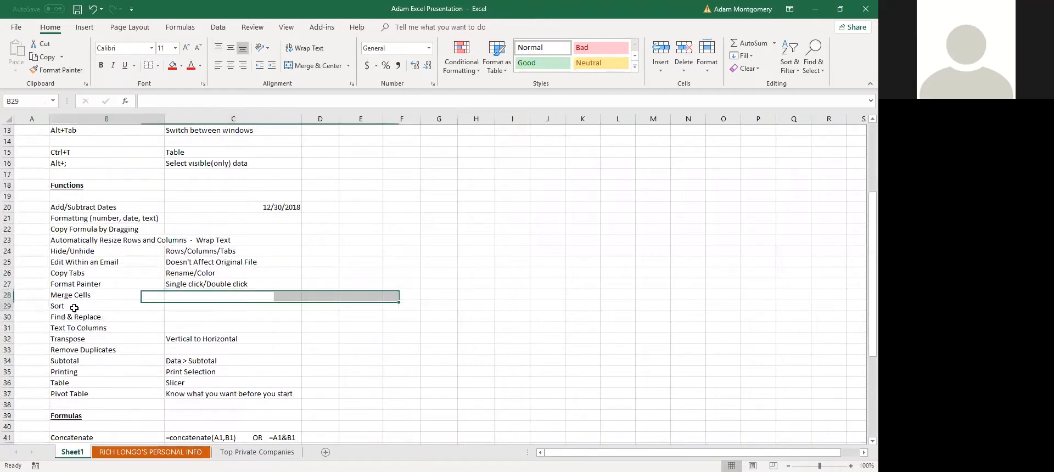
pyautogui.click(257, 452)
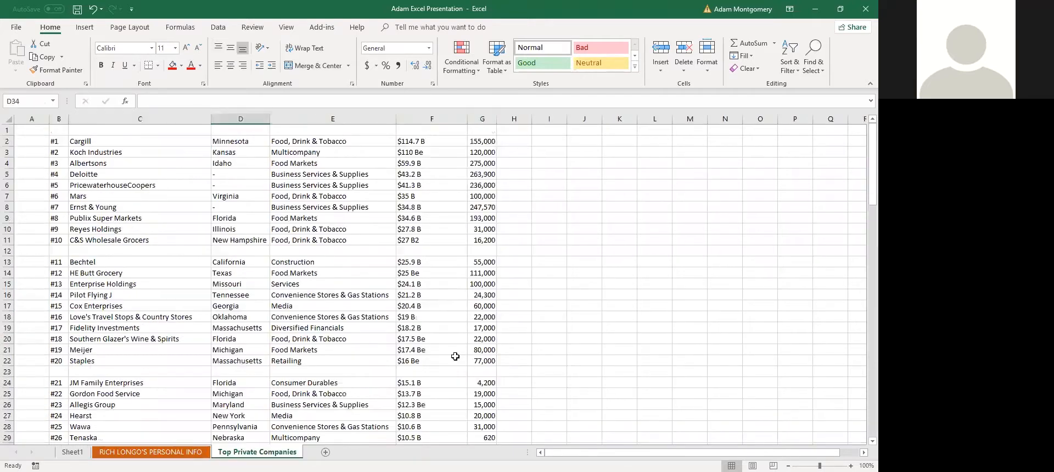
pyautogui.moveTo(77, 222); pyautogui.dragTo(91, 240)
# Select the company list B2:G110, review the Data tab's Sort options, and cancel without sorting
pyautogui.click(110, 249)
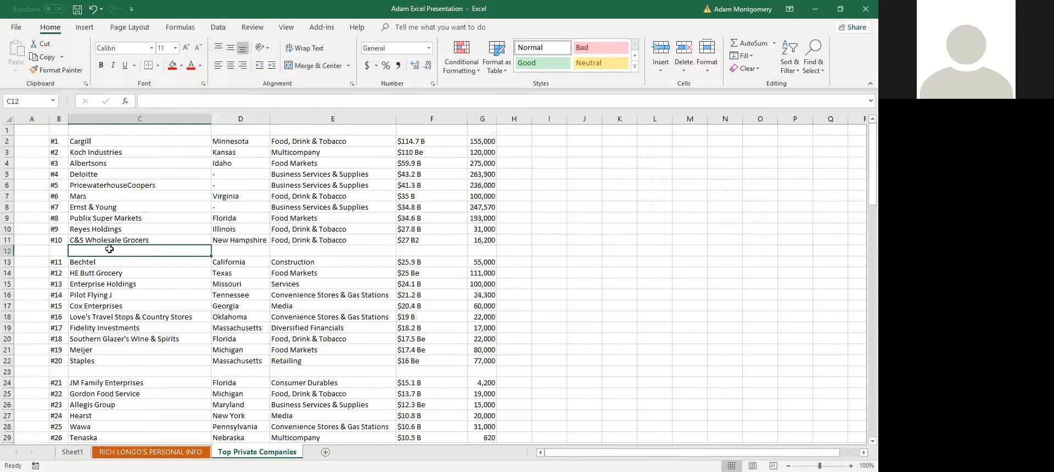
pyautogui.click(60, 141)
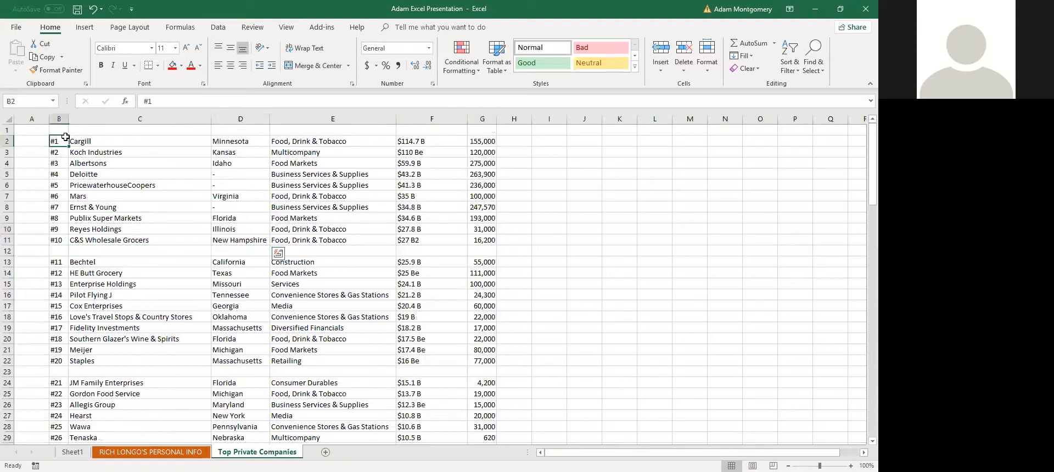
pyautogui.scroll(-7, 239, 182)
pyautogui.scroll(-20, 238, 183)
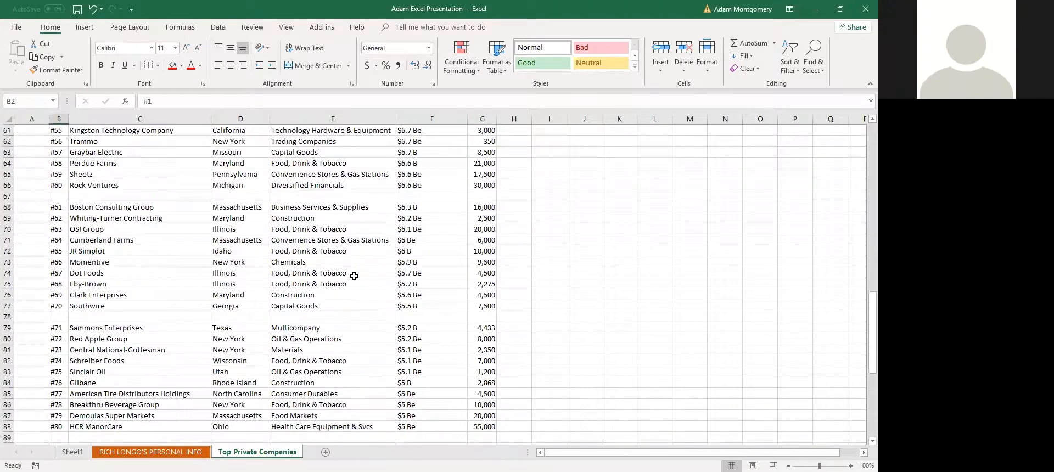
pyautogui.scroll(4, 423, 292)
pyautogui.keyDown('shift'); pyautogui.click(483, 372); pyautogui.keyUp('shift')
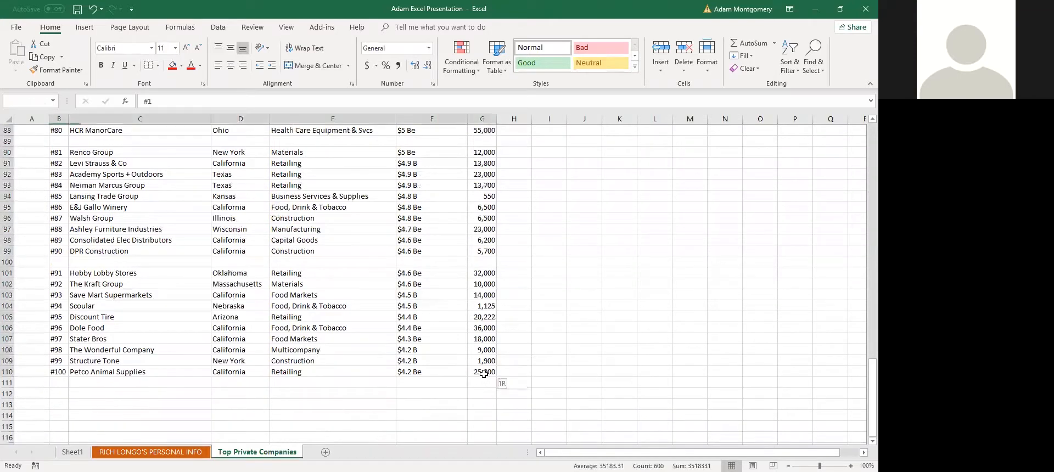
pyautogui.scroll(8, 189, 210)
pyautogui.scroll(20, 189, 209)
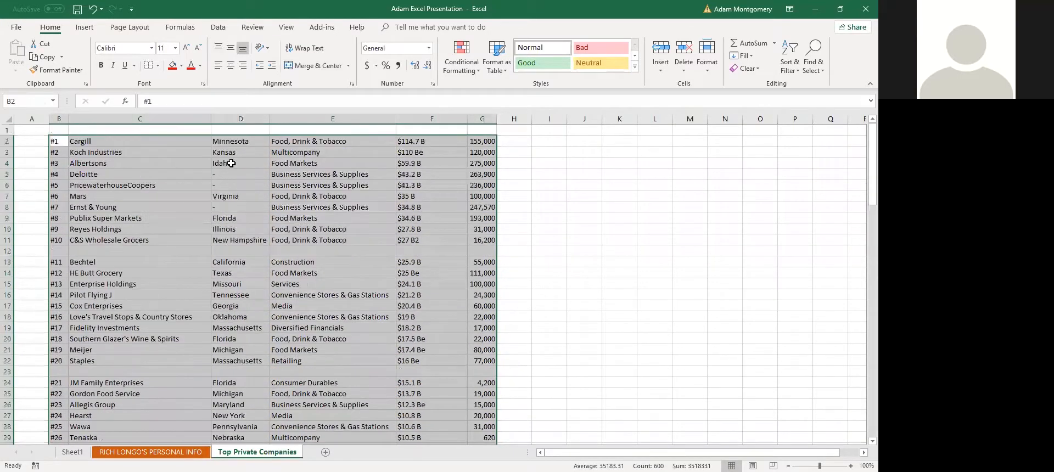
pyautogui.click(220, 28)
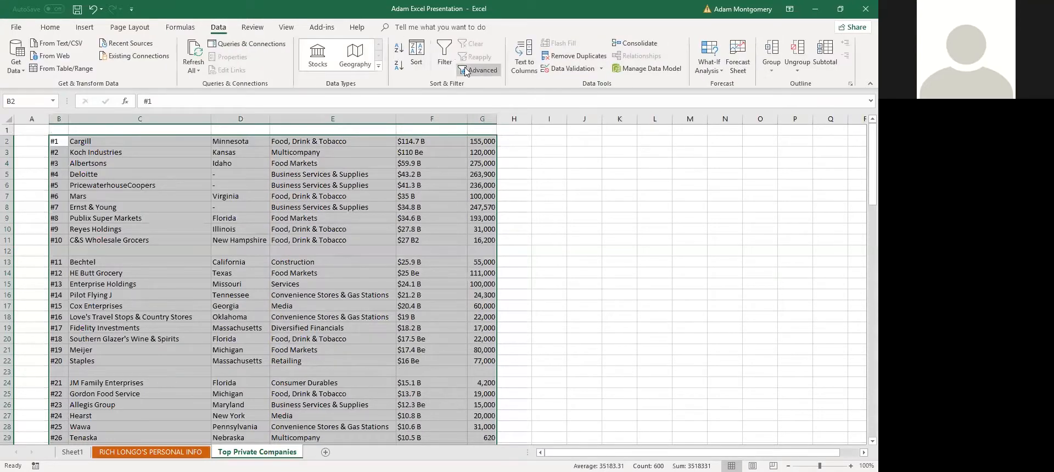
pyautogui.click(417, 64)
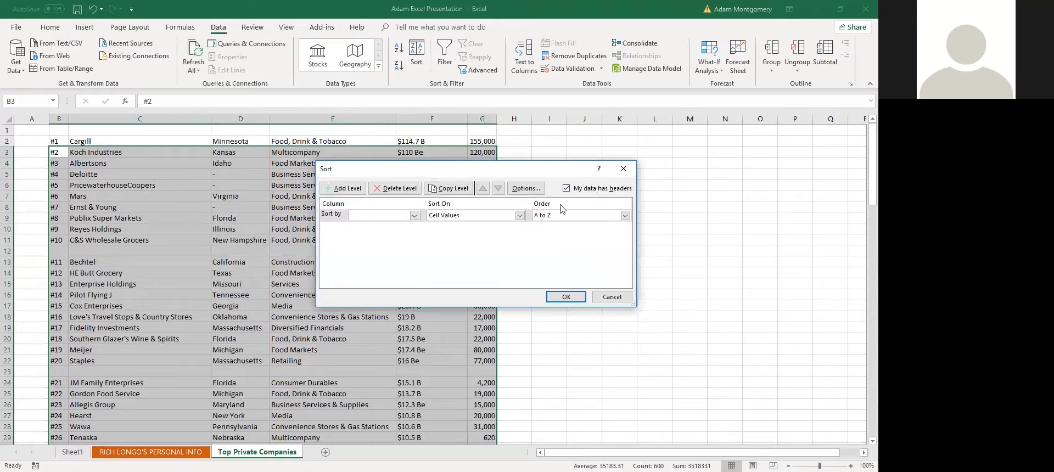
pyautogui.click(612, 297)
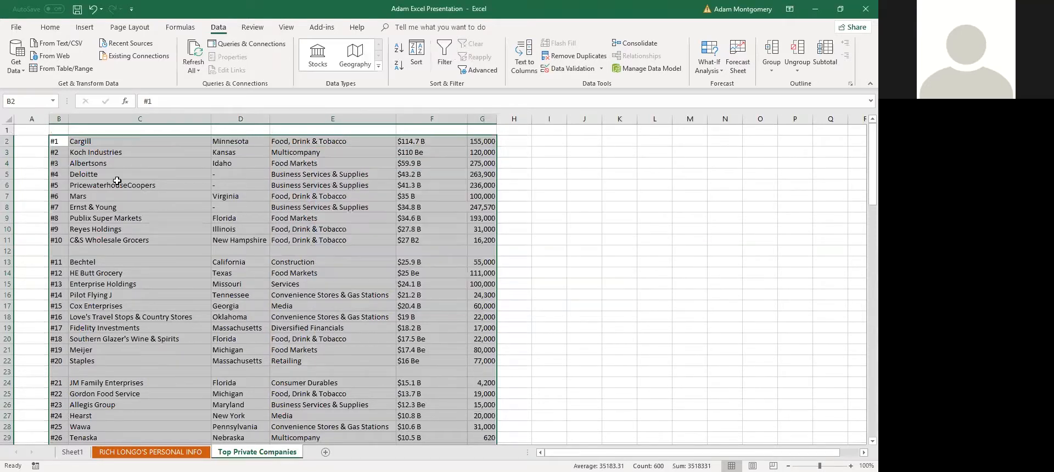
pyautogui.click(58, 130)
# Fill B1 to G1 with the labels Rank, Company, State, Industry, Revenue and Employees
pyautogui.write('Rank')
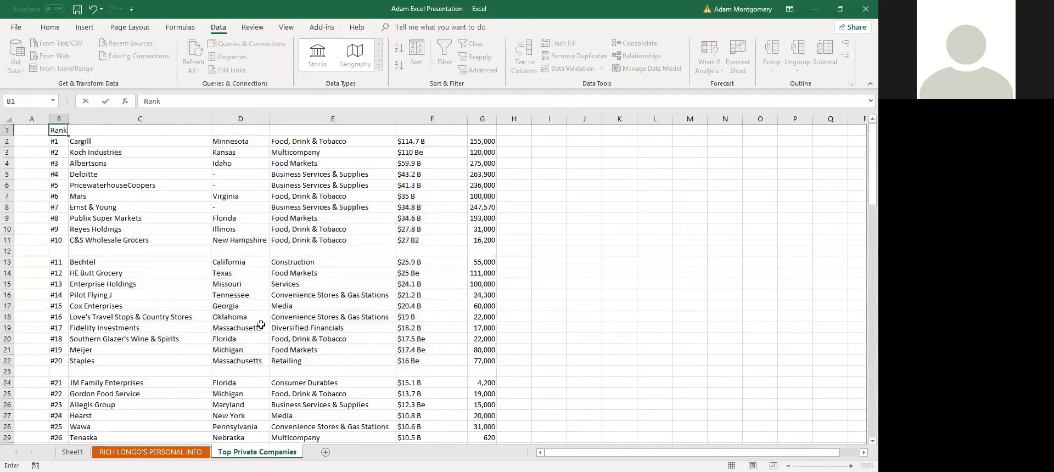
pyautogui.press('Tab')
pyautogui.write('Company')
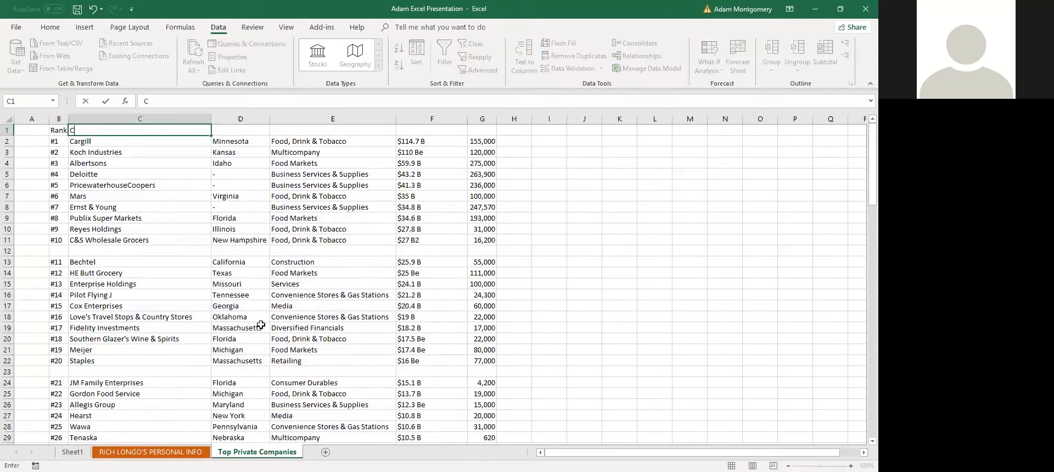
pyautogui.press('Tab')
pyautogui.write('State')
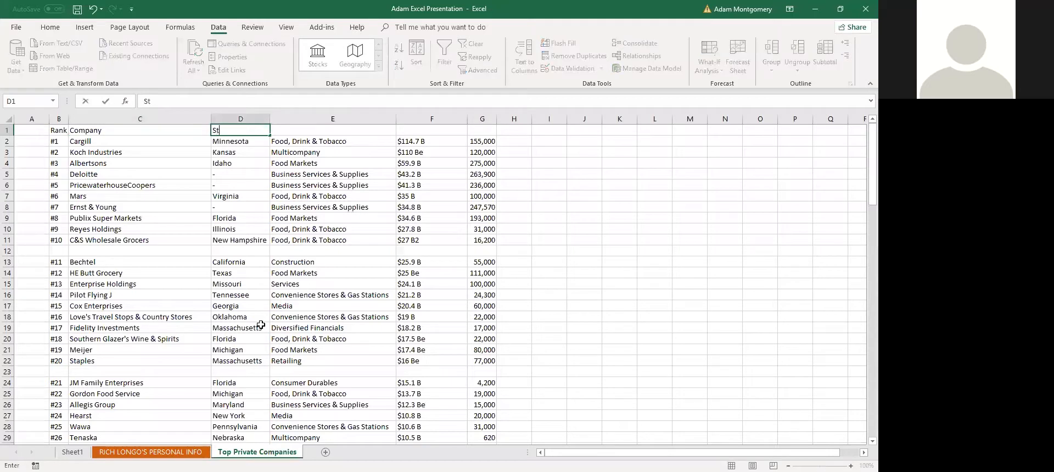
pyautogui.press('Tab')
pyautogui.write('Indust')
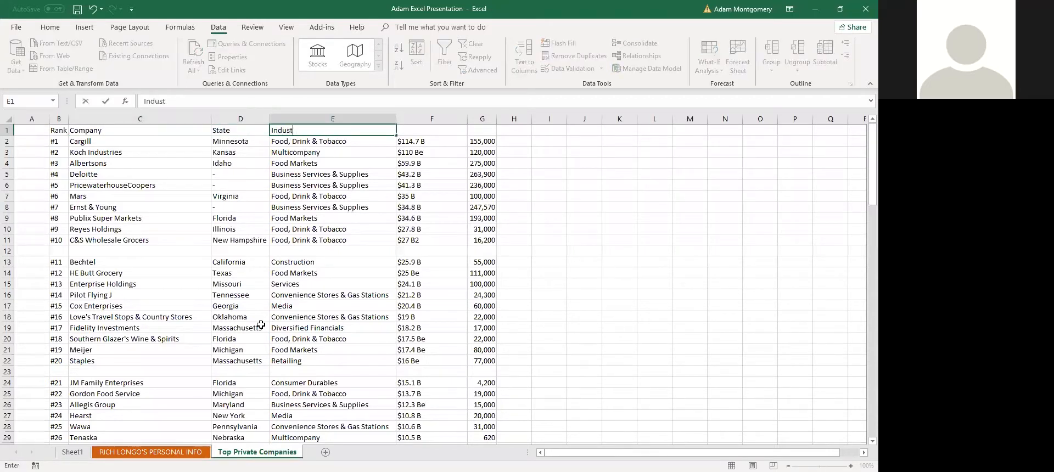
pyautogui.write('ry')
pyautogui.press('Tab')
pyautogui.write('Re')
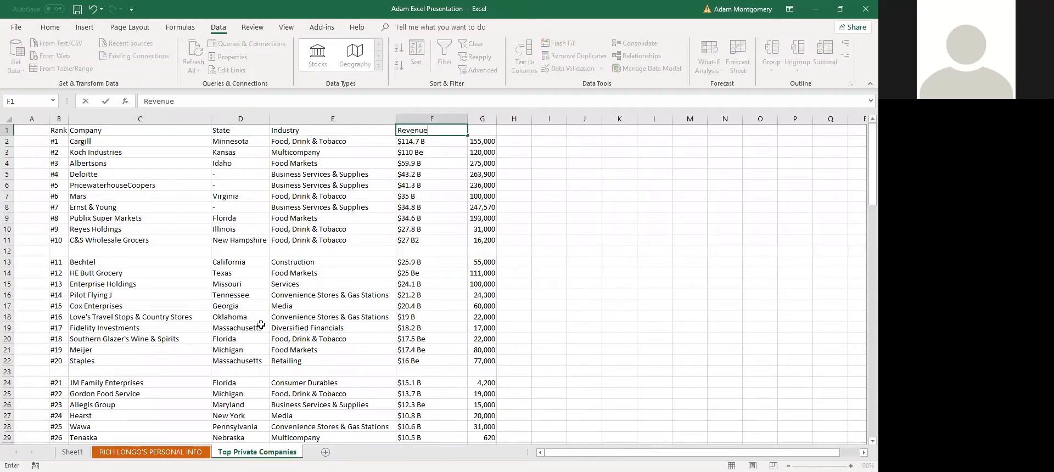
pyautogui.write('venue')
pyautogui.press('Tab')
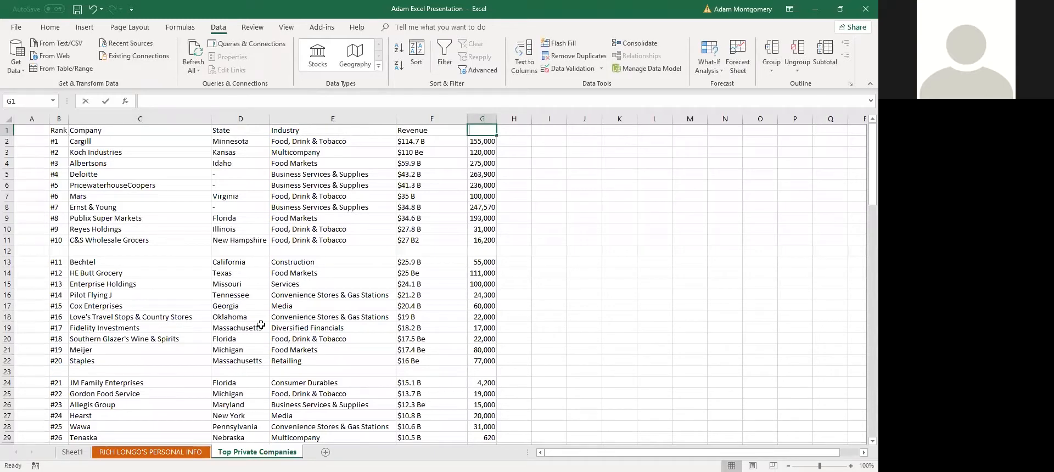
pyautogui.write('Employees')
pyautogui.press('Return')
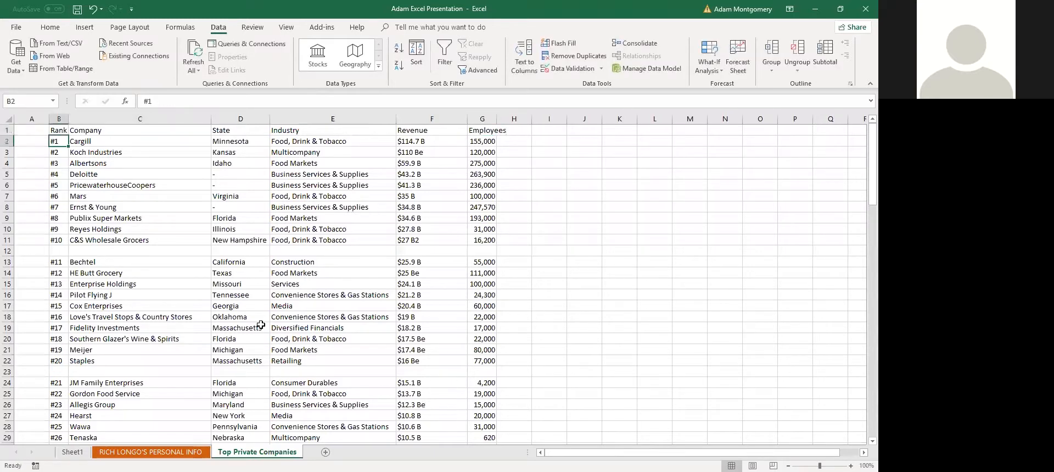
# Select the company table B1:G110, starting from the Rank header
pyautogui.click(61, 126)
pyautogui.scroll(-20, 289, 191)
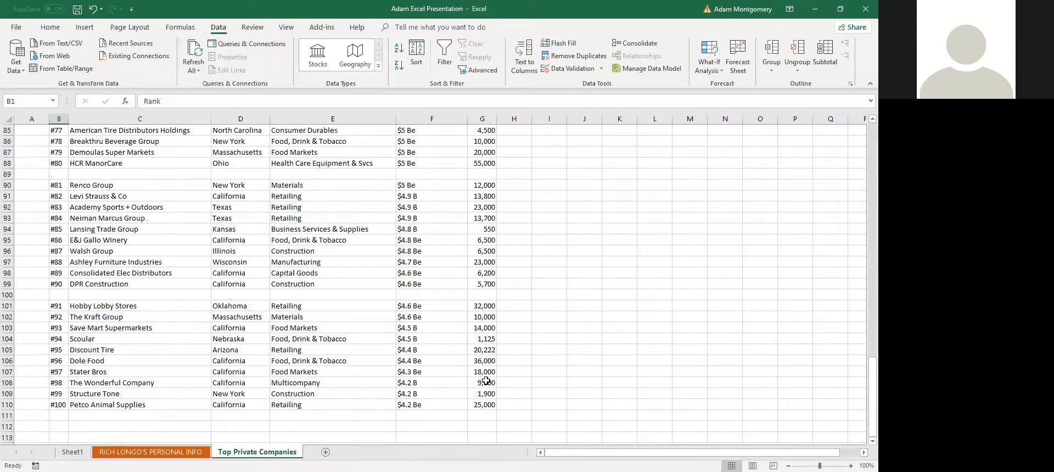
pyautogui.scroll(20, 155, 202)
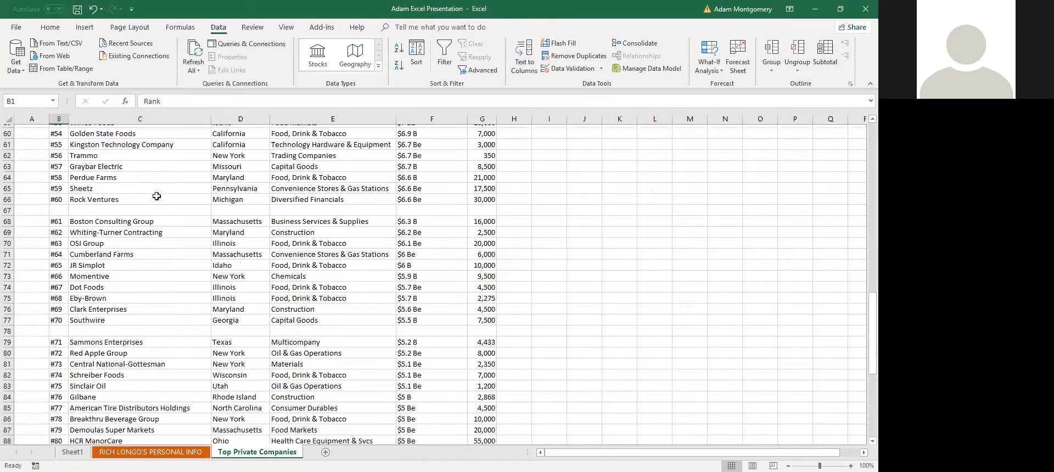
pyautogui.scroll(-2, 136, 183)
pyautogui.scroll(2, 90, 143)
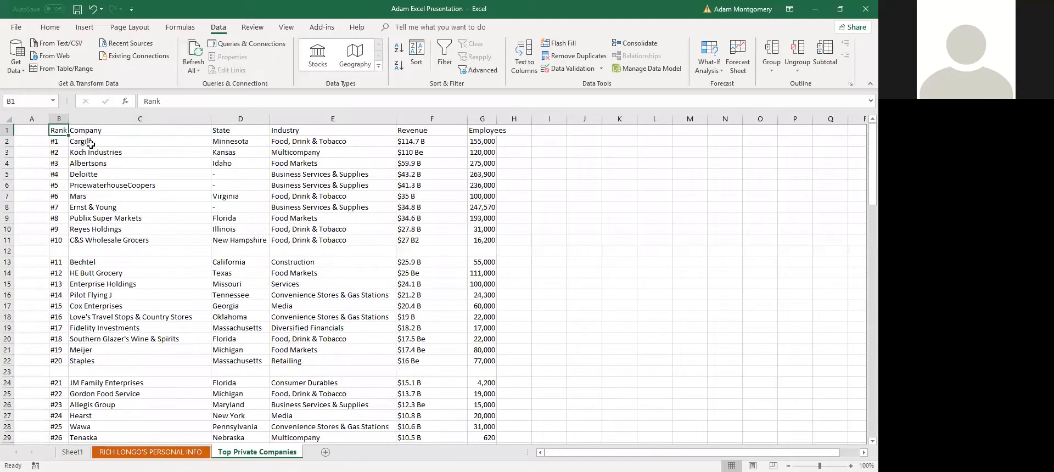
pyautogui.keyDown('shift'); pyautogui.click(280, 216); pyautogui.keyUp('shift')
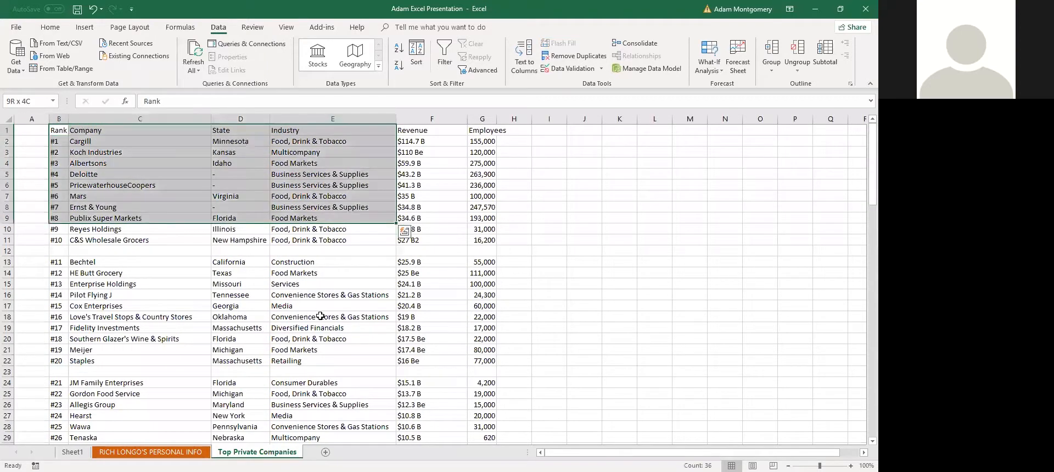
pyautogui.scroll(-20, 321, 317)
pyautogui.scroll(-2, 472, 340)
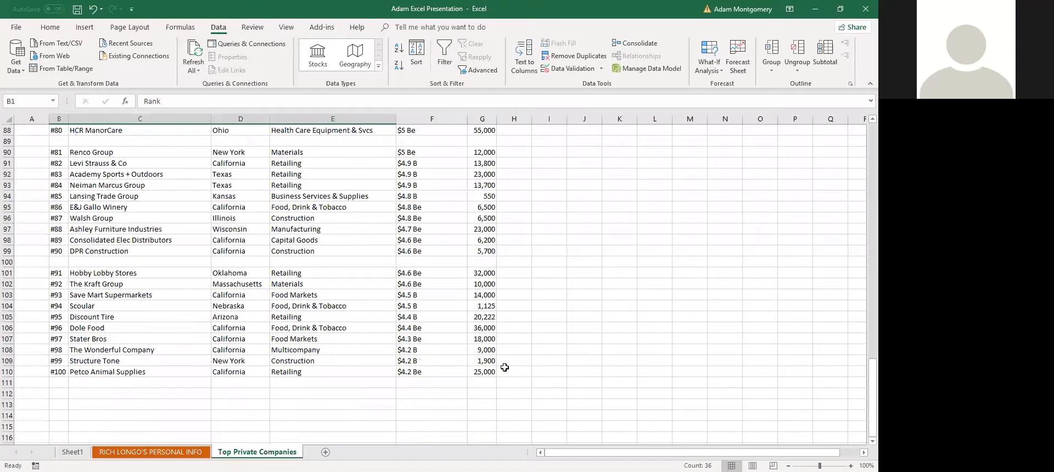
pyautogui.keyDown('shift'); pyautogui.click(491, 373); pyautogui.keyUp('shift')
pyautogui.scroll(13, 300, 213)
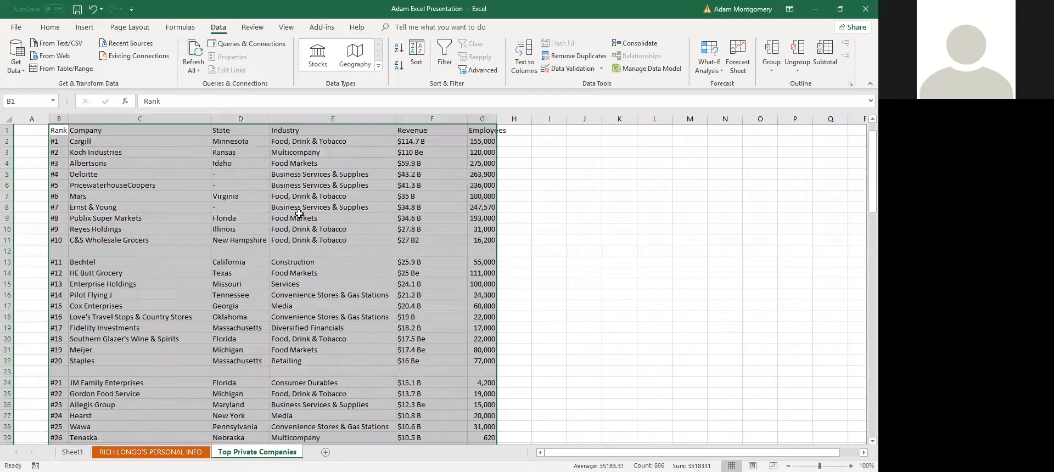
# Sort the table by Rank A to Z, so ranks run as text: #1, #10, #100, #11
pyautogui.click(416, 60)
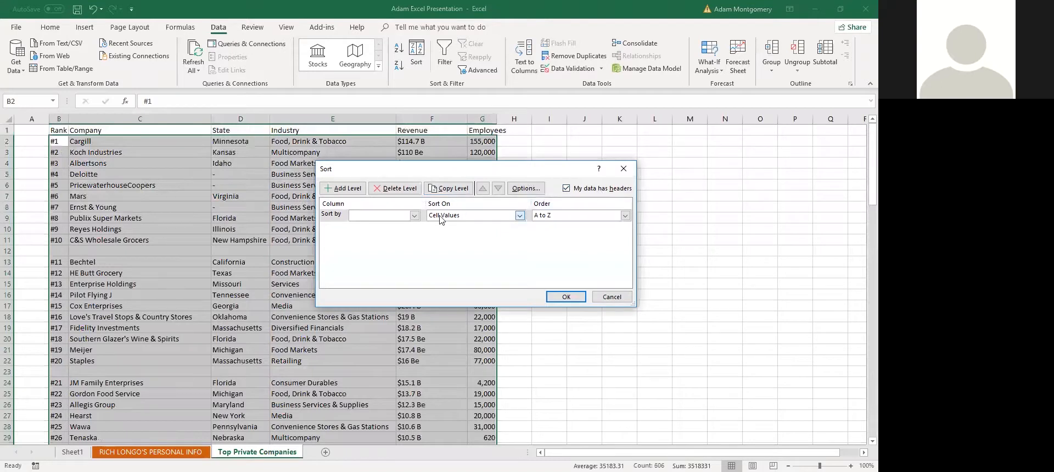
pyautogui.click(389, 219)
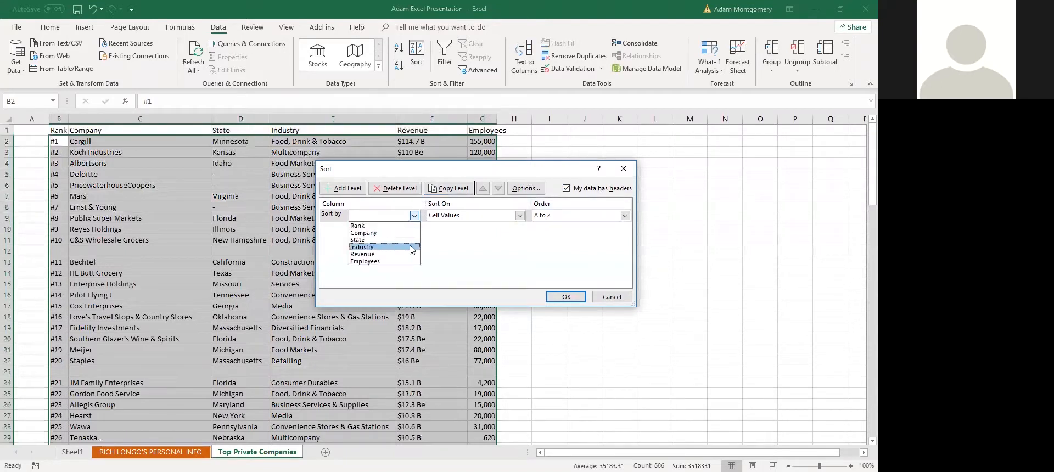
pyautogui.click(397, 227)
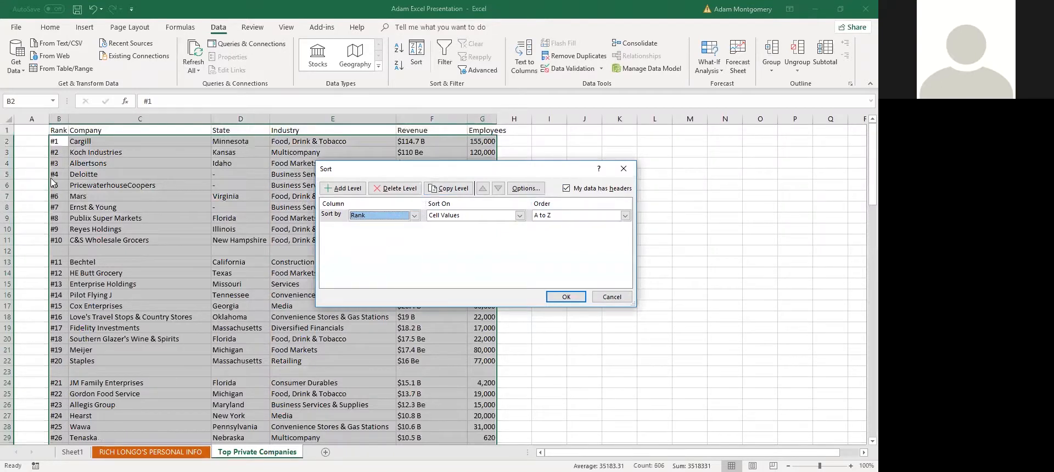
pyautogui.click(563, 299)
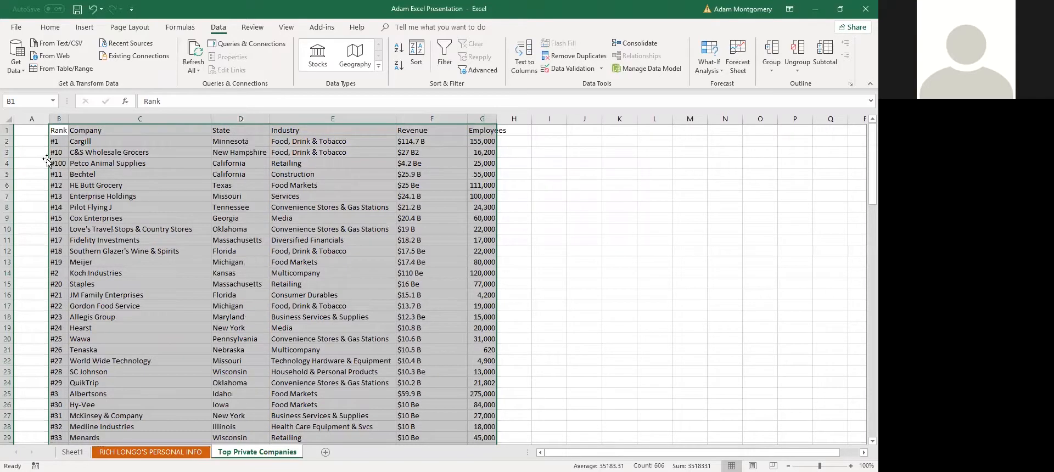
pyautogui.click(80, 187)
pyautogui.click(57, 161)
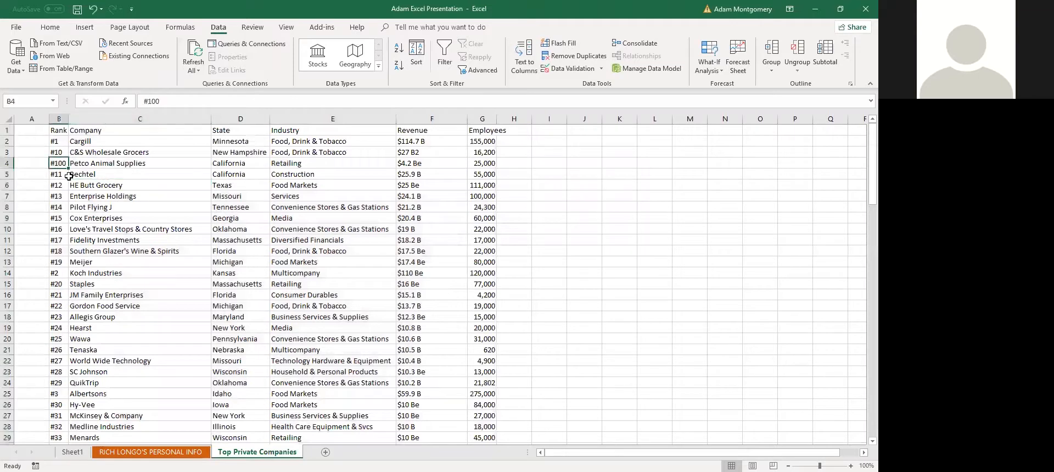
pyautogui.click(57, 143)
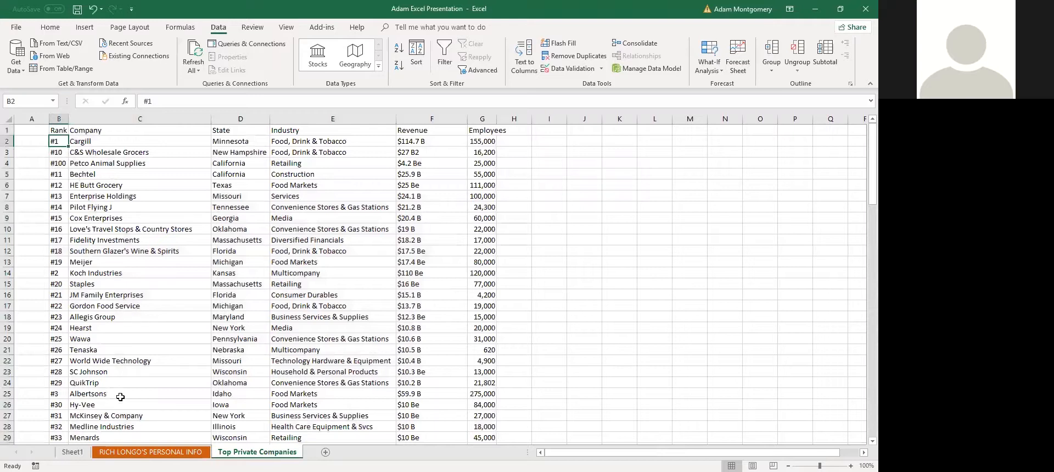
pyautogui.click(73, 452)
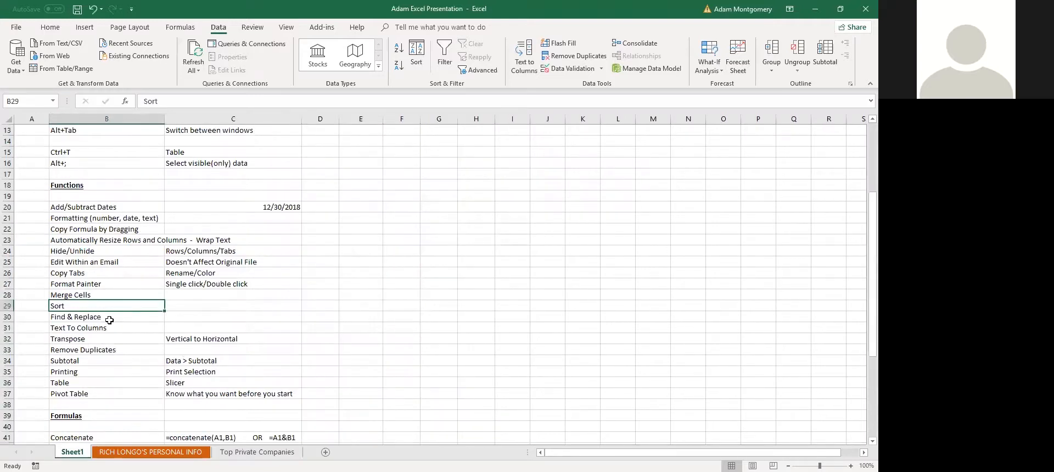
pyautogui.click(111, 318)
pyautogui.scroll(-1, 109, 316)
pyautogui.click(106, 296)
pyautogui.moveTo(106, 296); pyautogui.dragTo(104, 284)
pyautogui.hotkey('shift', 'space')
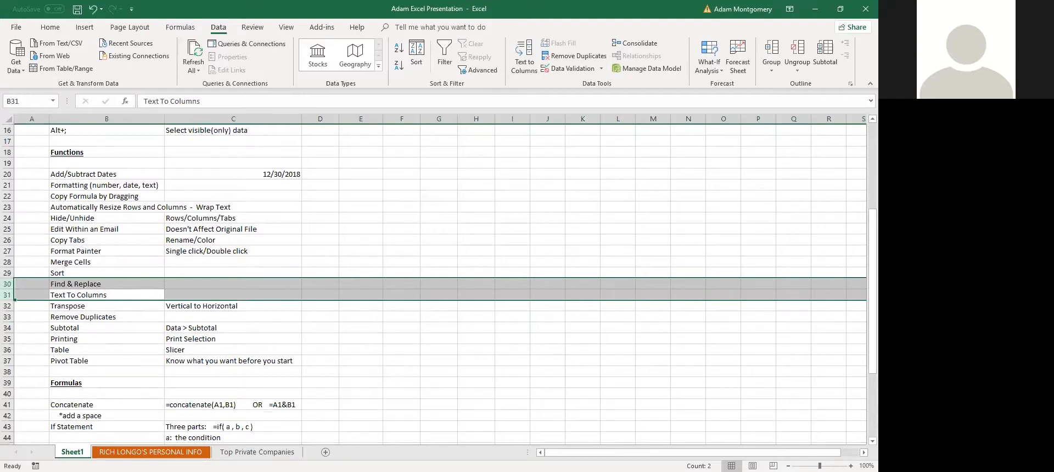
pyautogui.click(257, 452)
pyautogui.click(65, 287)
pyautogui.scroll(-4, 300, 252)
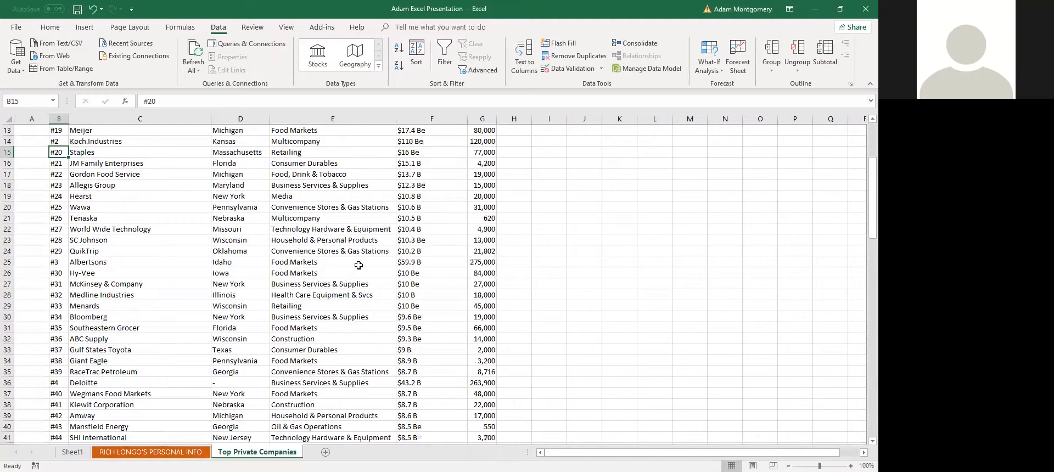
pyautogui.scroll(4, 369, 271)
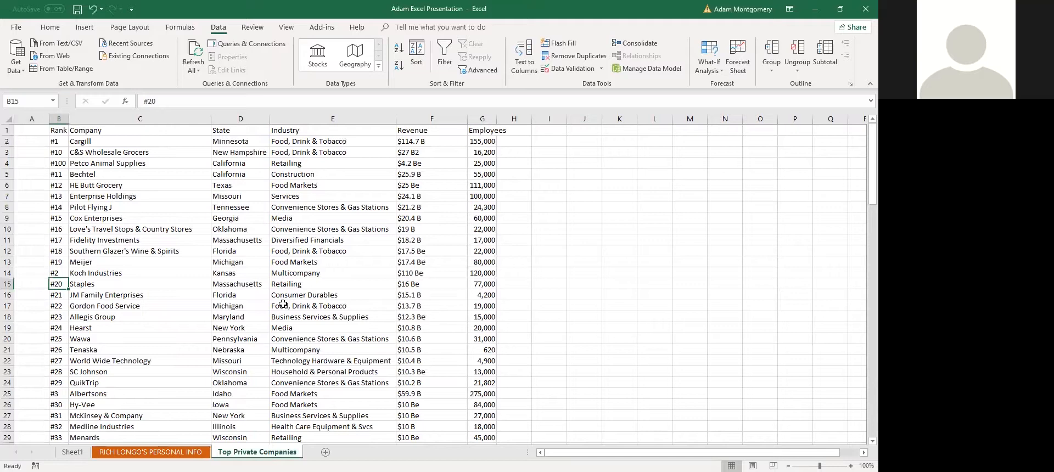
pyautogui.click(58, 240)
pyautogui.click(57, 174)
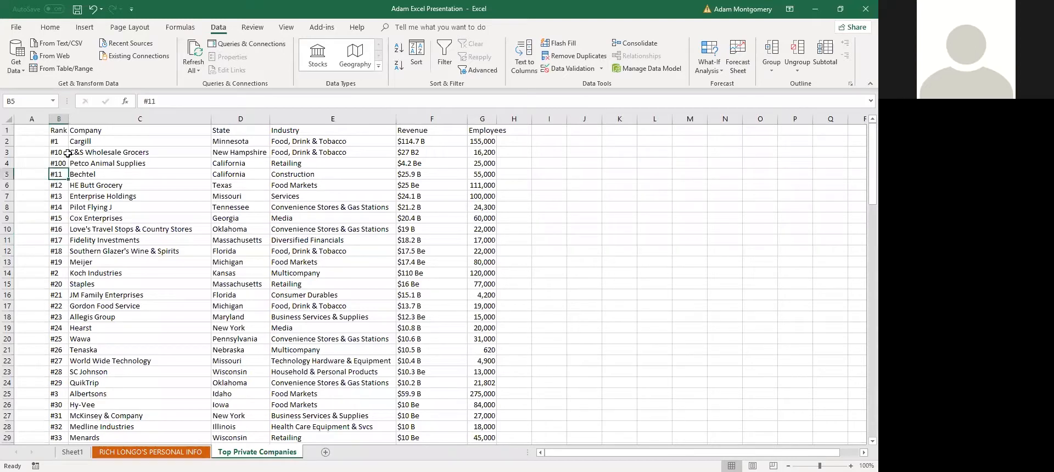
pyautogui.moveTo(58, 196); pyautogui.dragTo(238, 270)
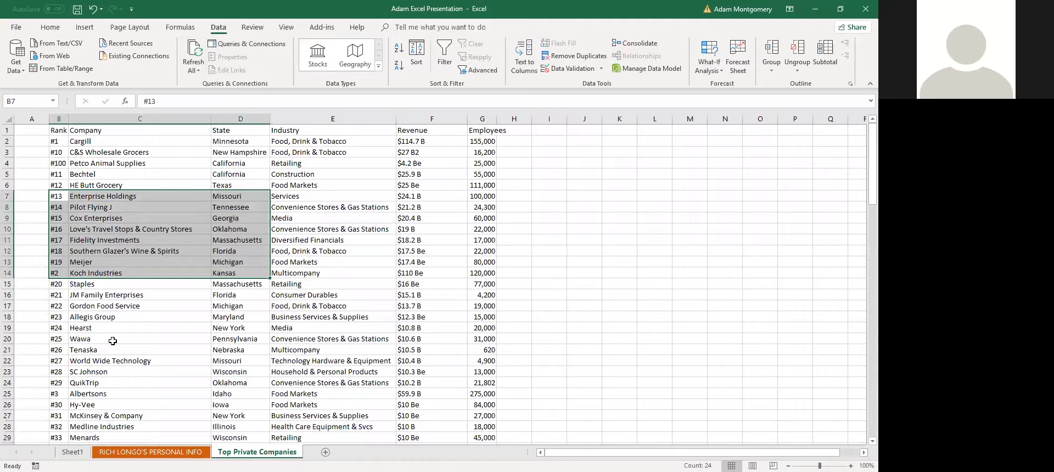
pyautogui.hotkey('ctrl', 'f')
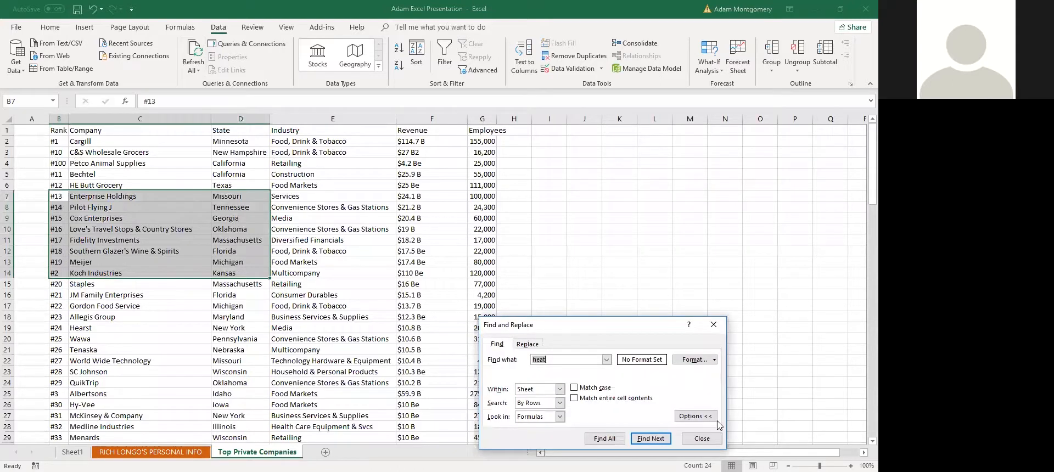
pyautogui.moveTo(576, 330); pyautogui.dragTo(366, 208)
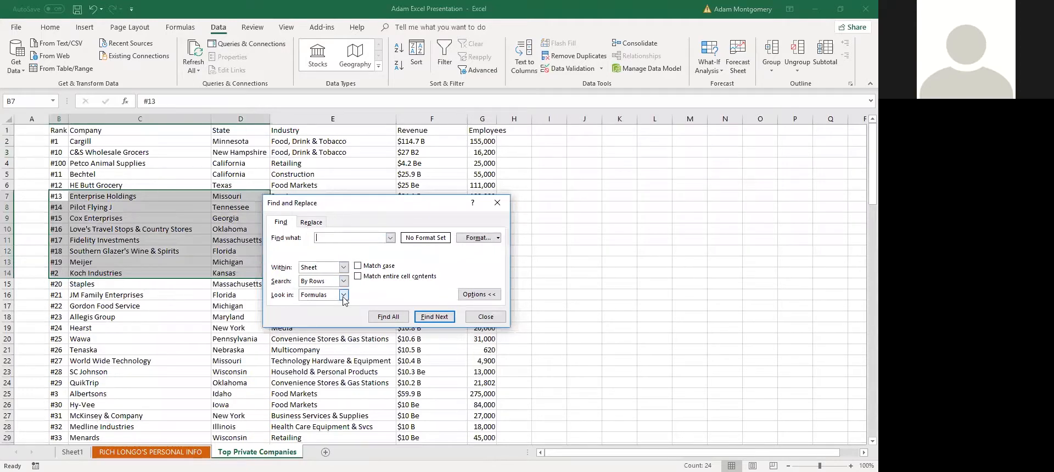
pyautogui.press('Return')
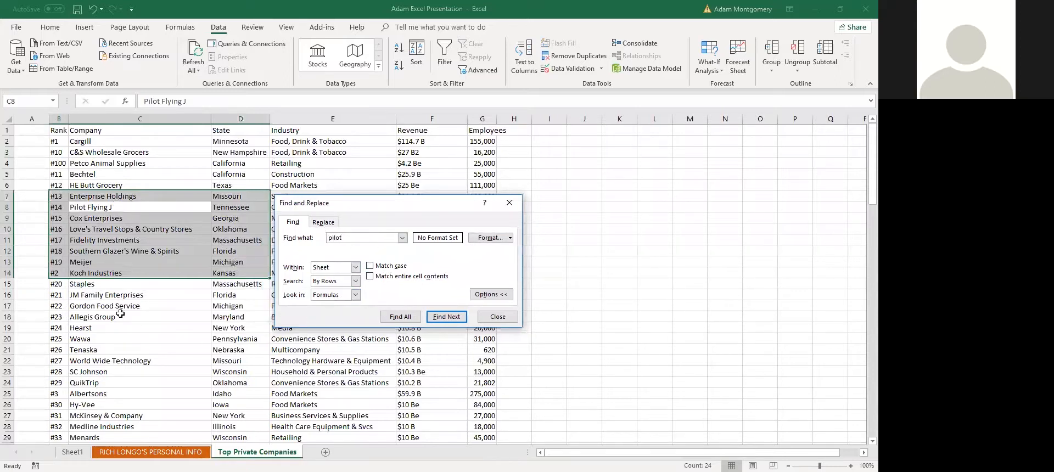
pyautogui.doubleClick(351, 237)
pyautogui.write('allegis')
pyautogui.press('Return')
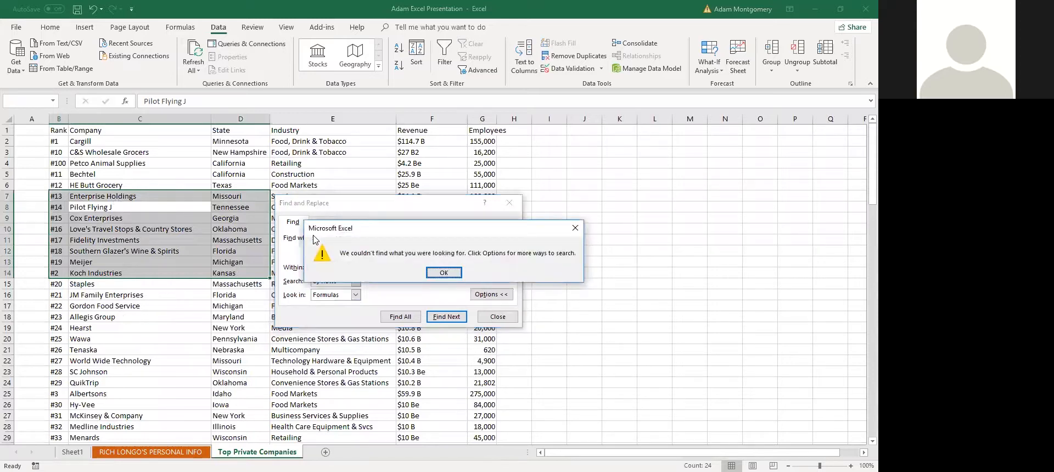
pyautogui.press('Return')
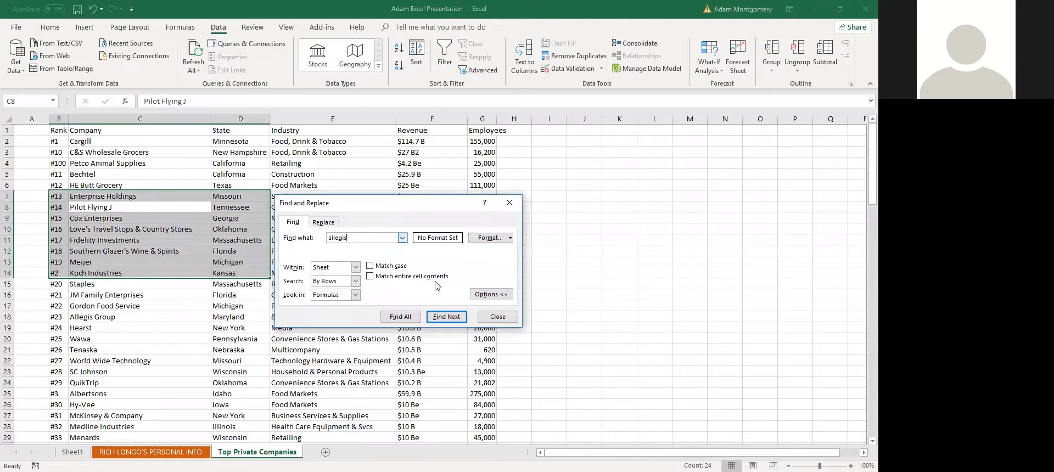
pyautogui.click(498, 317)
pyautogui.click(235, 325)
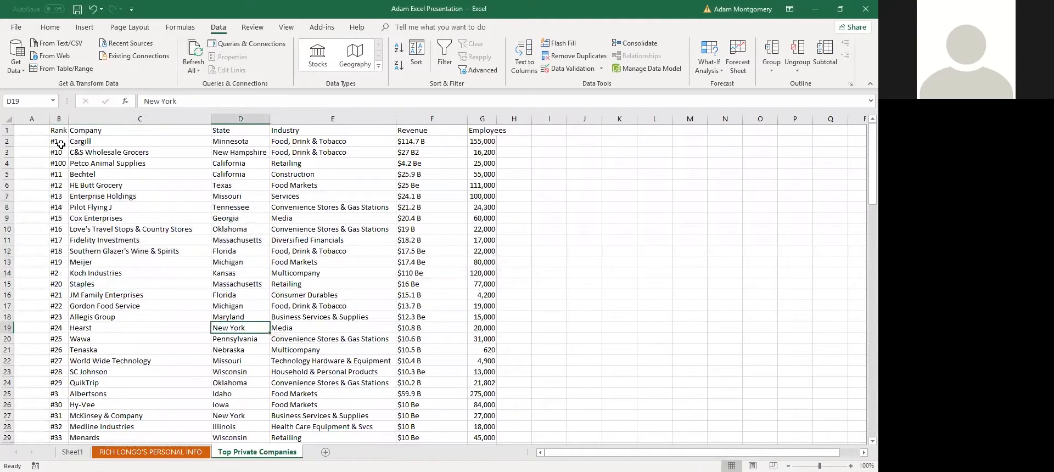
pyautogui.click(61, 144)
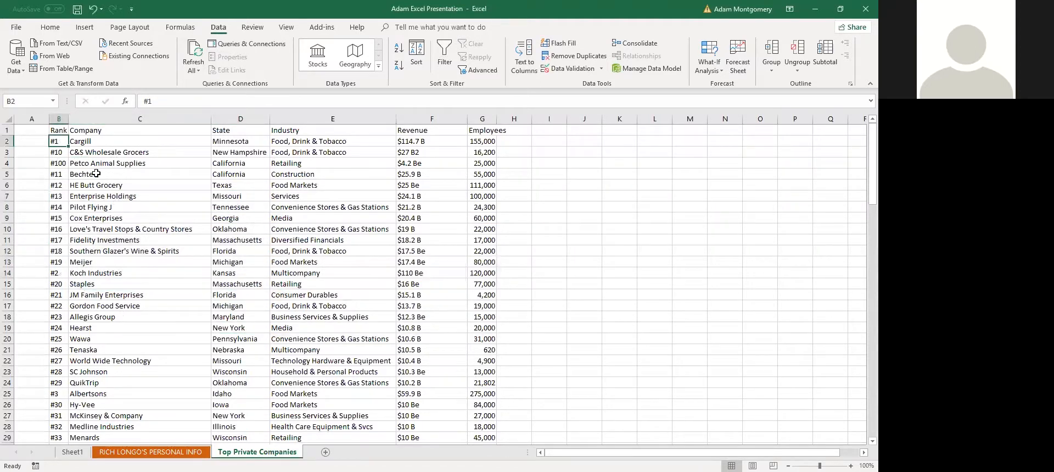
# Select the Rank values B2:B101 and set Find and Replace to change '#' into 'no.'
pyautogui.scroll(-20, 96, 173)
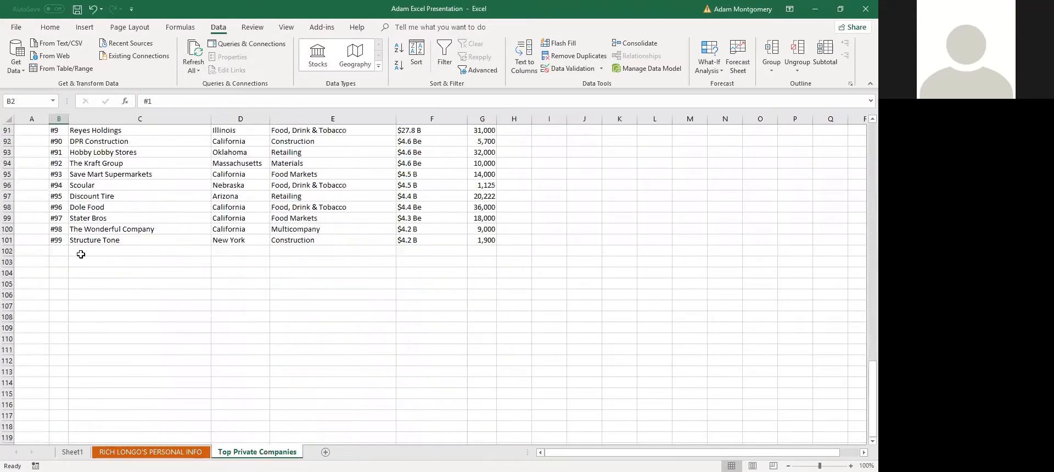
pyautogui.keyDown('shift'); pyautogui.click(59, 239); pyautogui.keyUp('shift')
pyautogui.scroll(20, 190, 244)
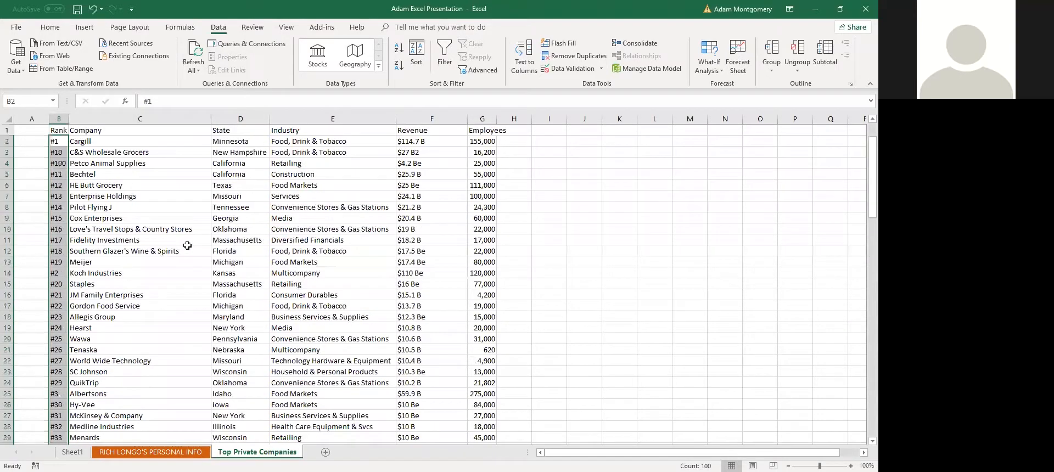
pyautogui.hotkey('ctrl', 'f')
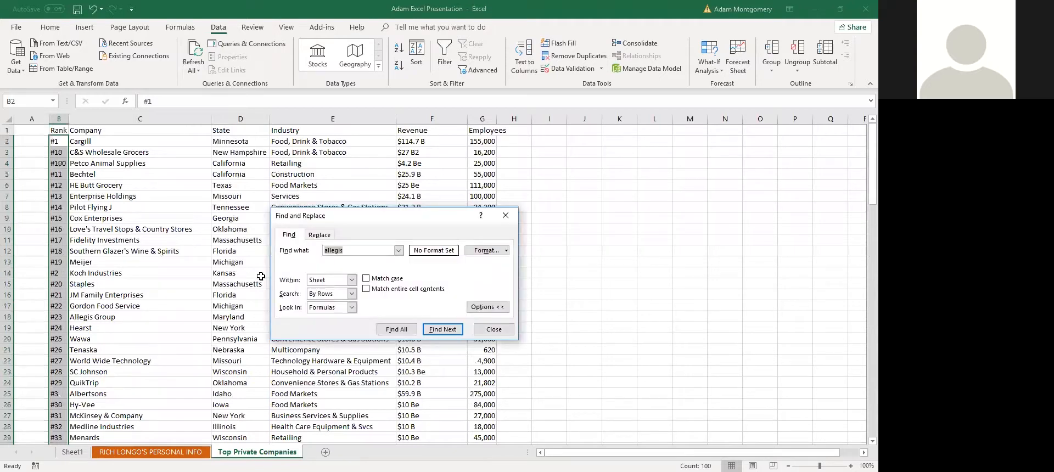
pyautogui.click(328, 237)
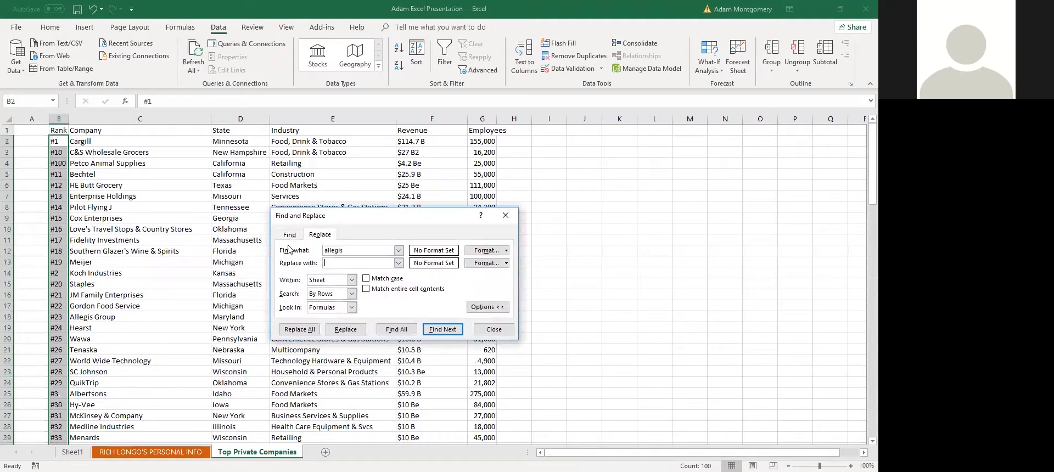
pyautogui.doubleClick(371, 249)
pyautogui.press('BackSpace')
pyautogui.click(371, 260)
pyautogui.write('no.')
# Replace all 99 '#' prefixes with 'no.' and autofit column B to show the ranks
pyautogui.click(346, 330)
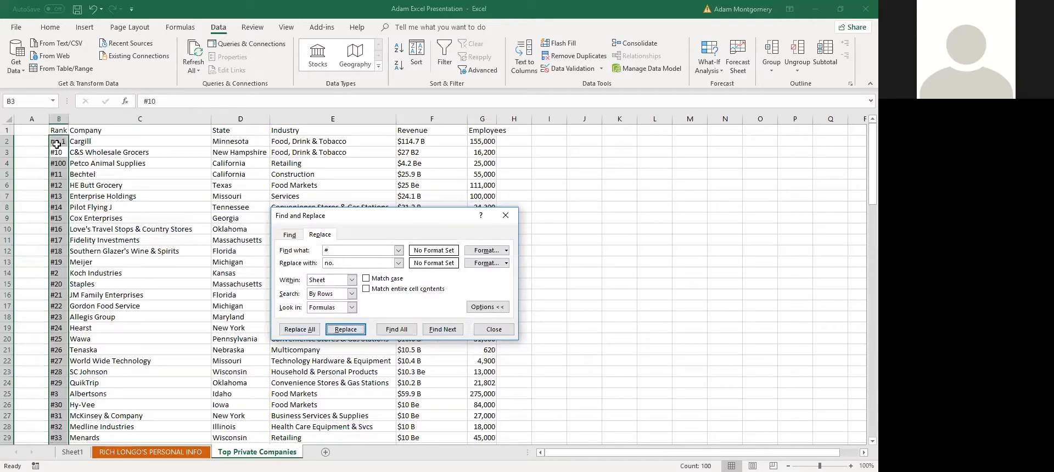
pyautogui.click(300, 329)
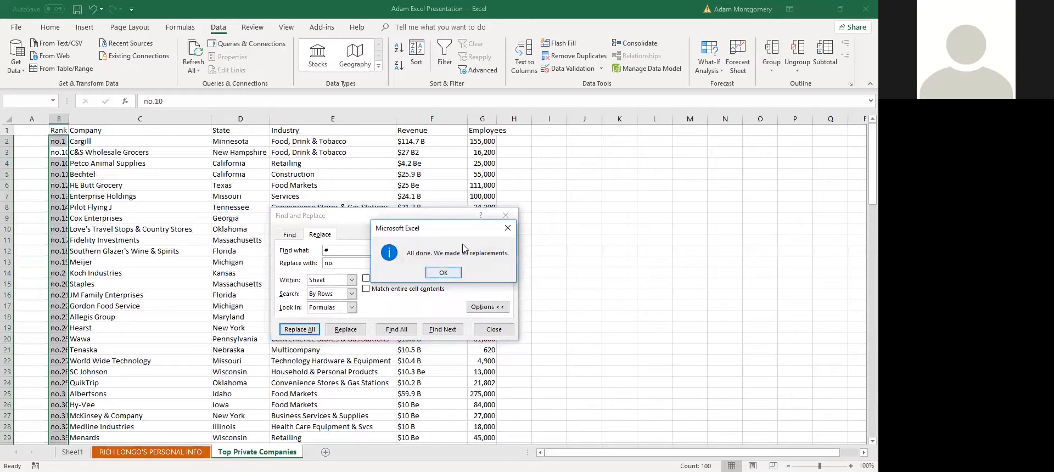
pyautogui.click(444, 273)
pyautogui.press('Escape')
pyautogui.doubleClick(67, 120)
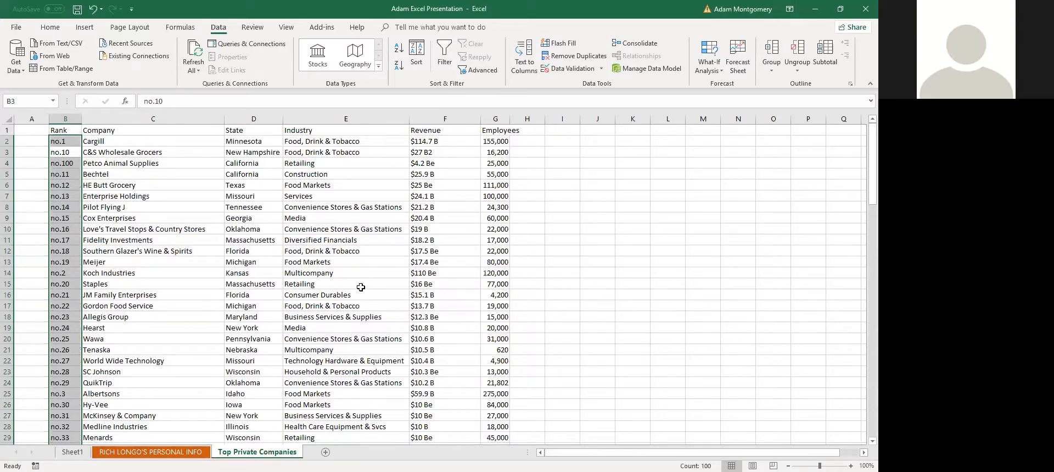
# Replace 'no.' with nothing in all 100 Rank cells, leaving plain numbers like 1, 10, 100
pyautogui.hotkey('ctrl', 'f')
pyautogui.click(316, 247)
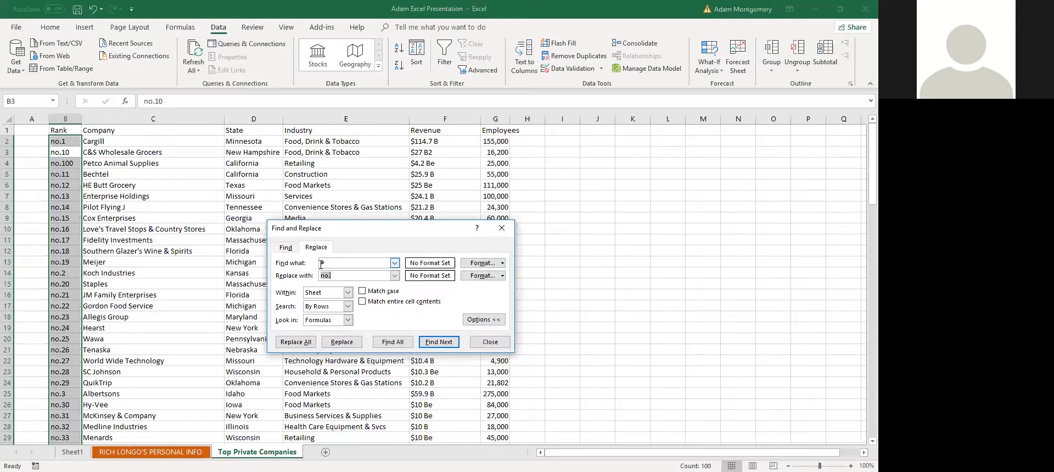
pyautogui.click(333, 263)
pyautogui.click(296, 342)
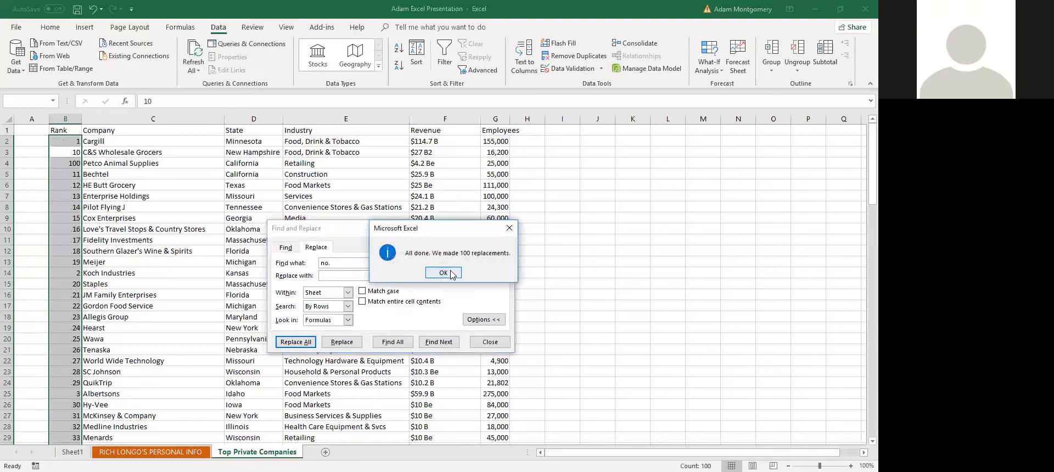
pyautogui.click(450, 272)
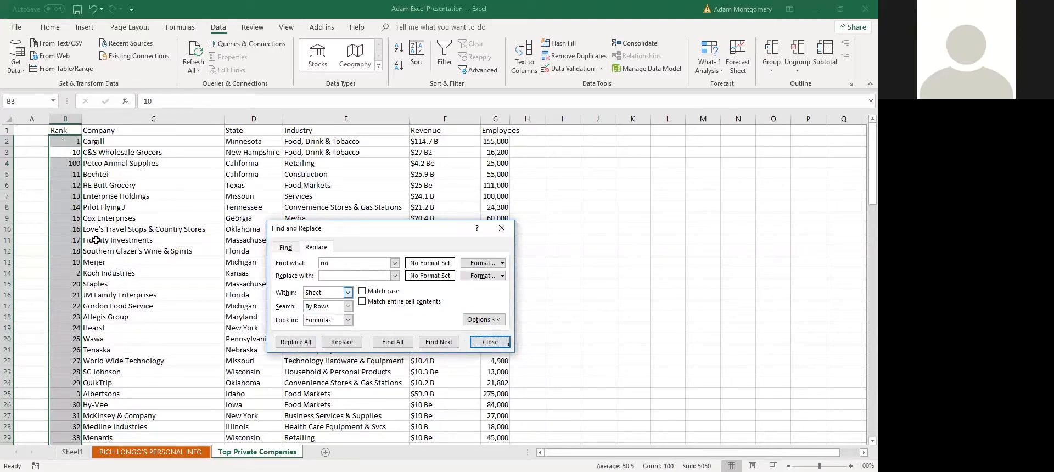
pyautogui.click(488, 344)
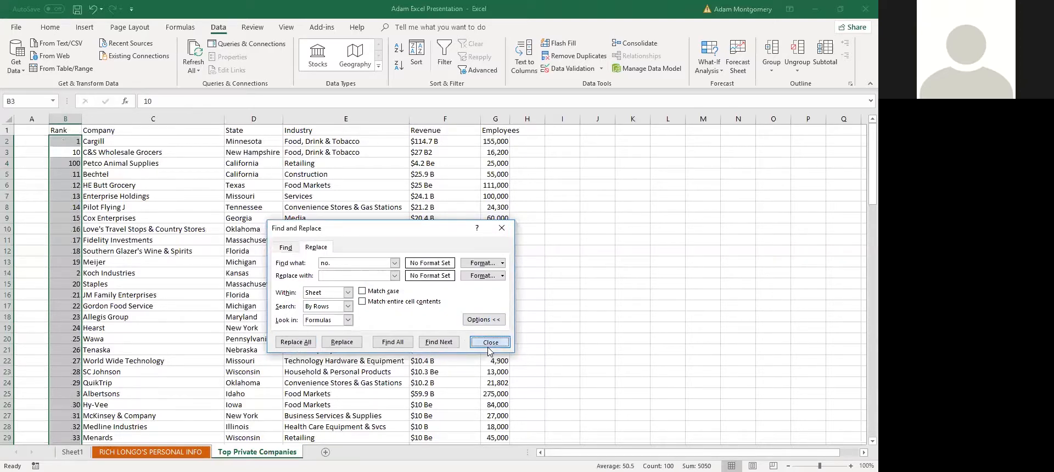
# Select the whole company table with Ctrl+A and open Sort, ordering by Rank Smallest to Largest
pyautogui.click(72, 174)
pyautogui.hotkey('ctrl', 'a')
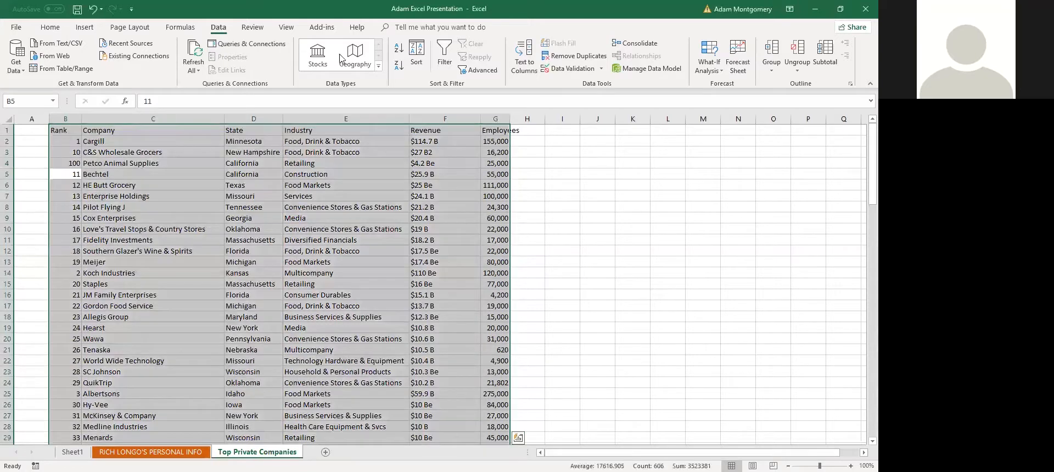
pyautogui.click(422, 62)
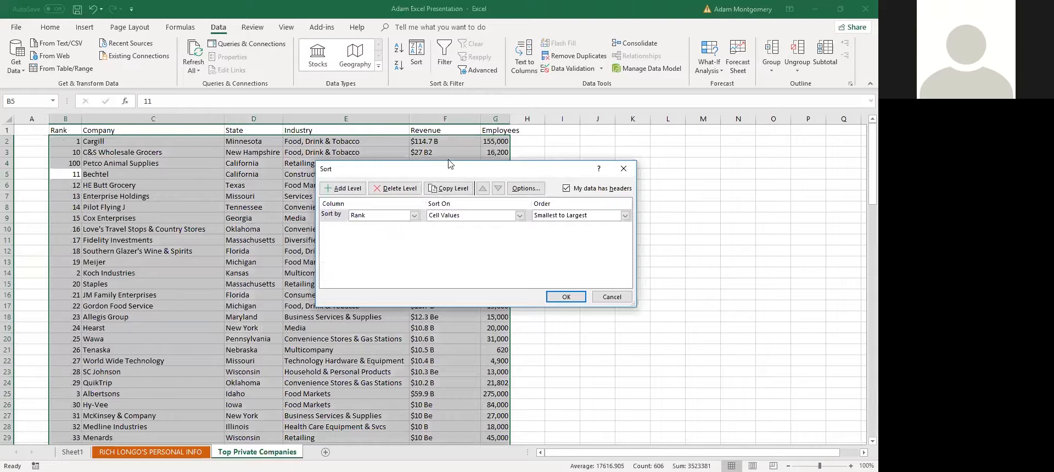
# Add a second sort level, sorting first by Industry and then by Revenue
pyautogui.moveTo(453, 181); pyautogui.dragTo(665, 192)
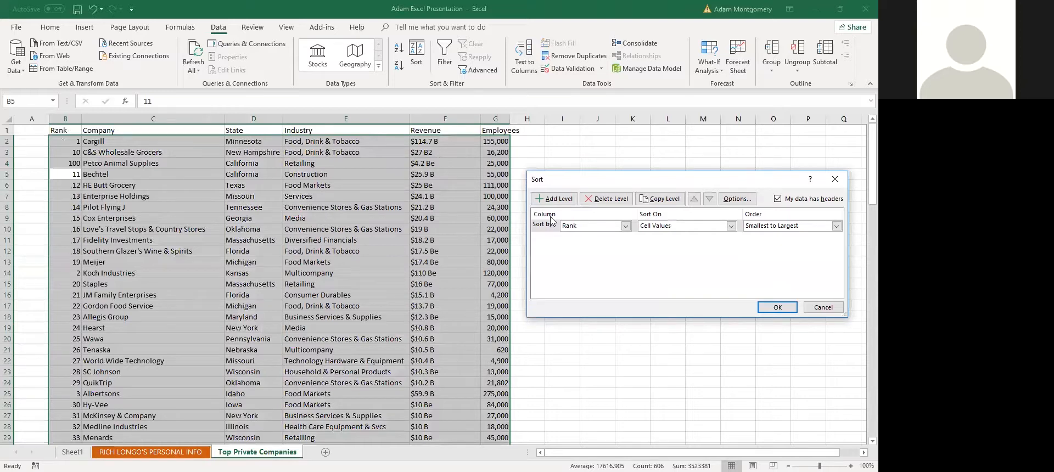
pyautogui.click(585, 226)
pyautogui.click(666, 241)
pyautogui.click(549, 199)
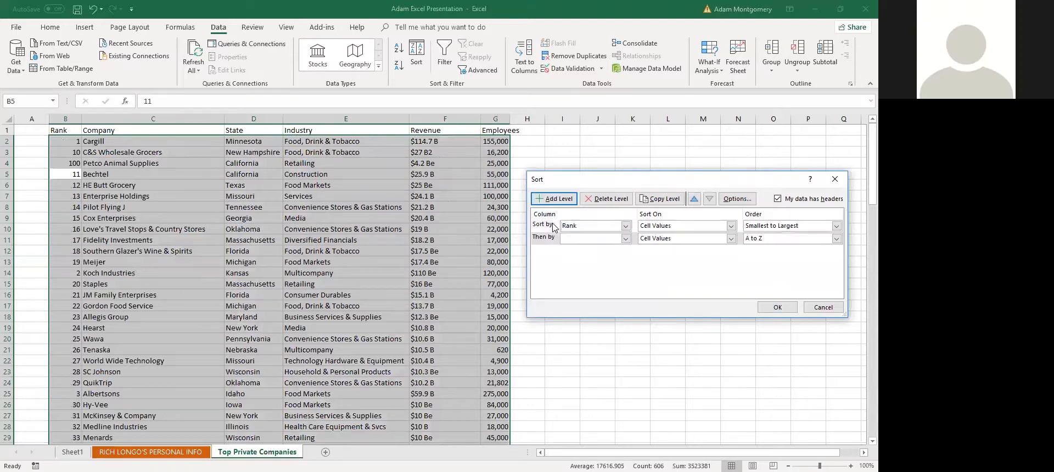
pyautogui.click(604, 239)
pyautogui.click(604, 233)
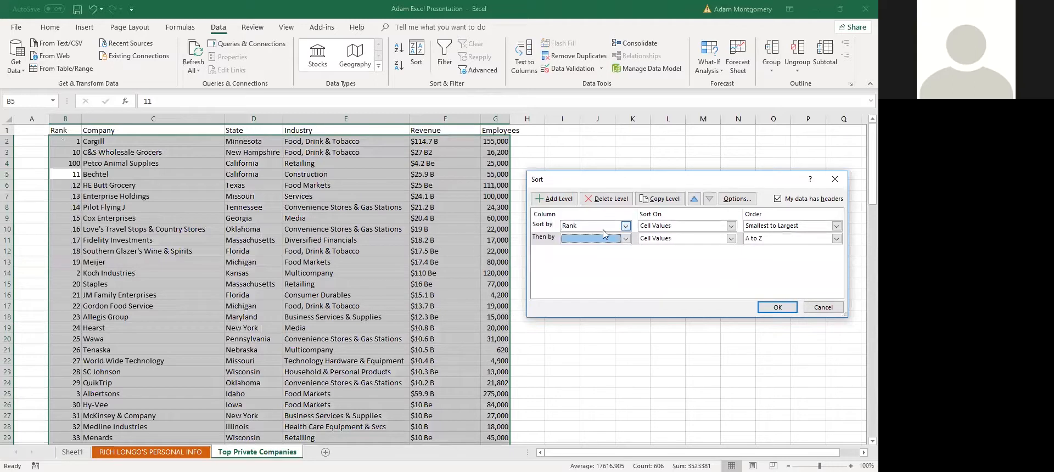
pyautogui.click(597, 226)
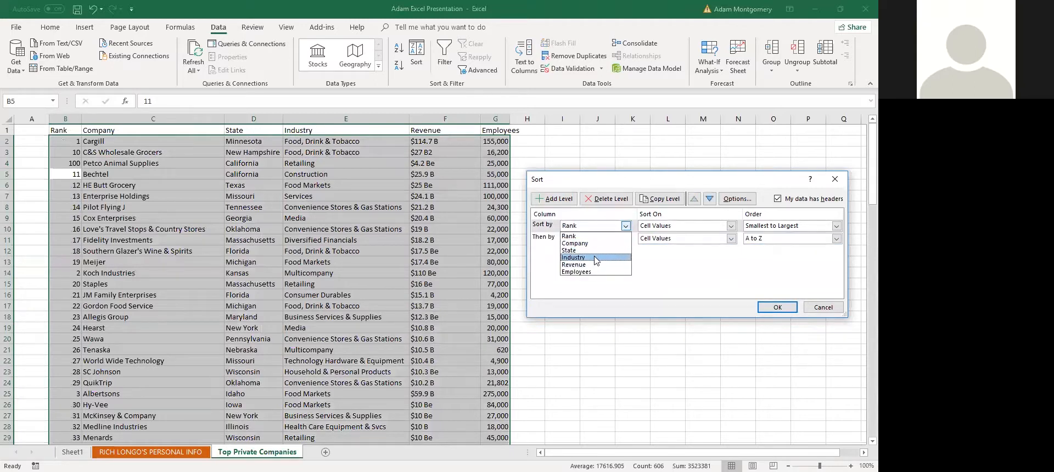
pyautogui.click(596, 250)
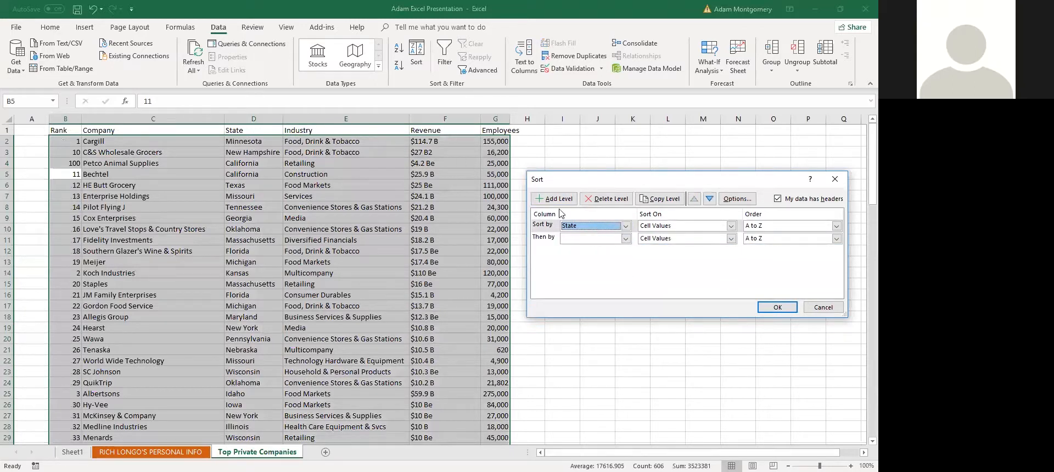
pyautogui.click(584, 226)
pyautogui.click(587, 258)
pyautogui.click(582, 239)
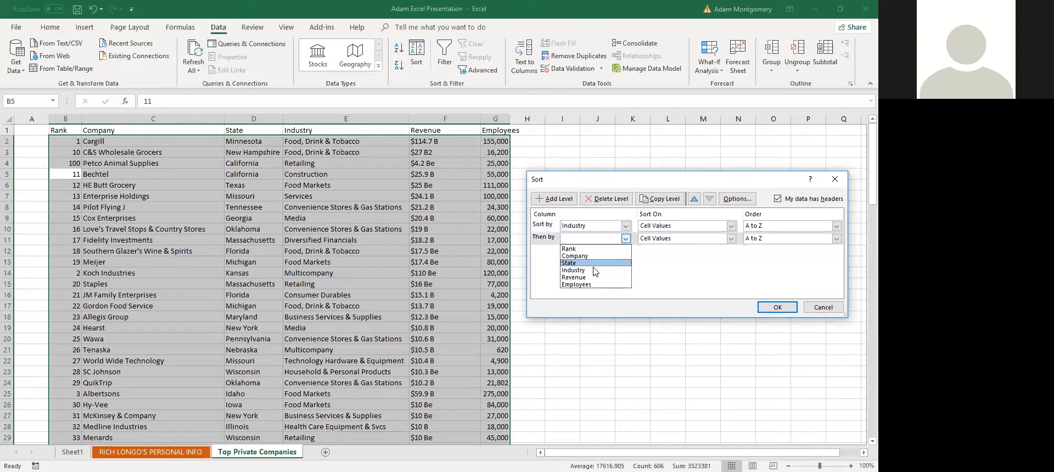
pyautogui.click(592, 276)
# Check the order options, add a third level by Rank, then cancel without sorting
pyautogui.click(777, 226)
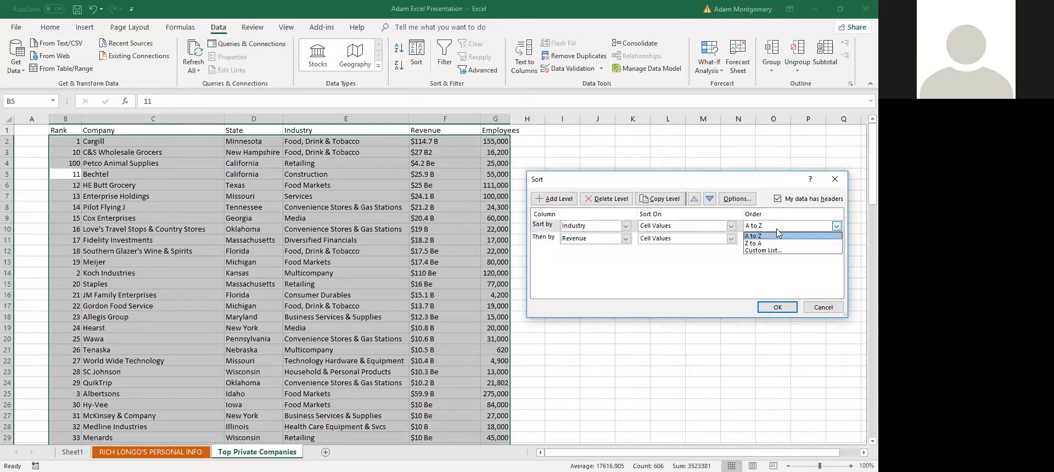
pyautogui.click(769, 237)
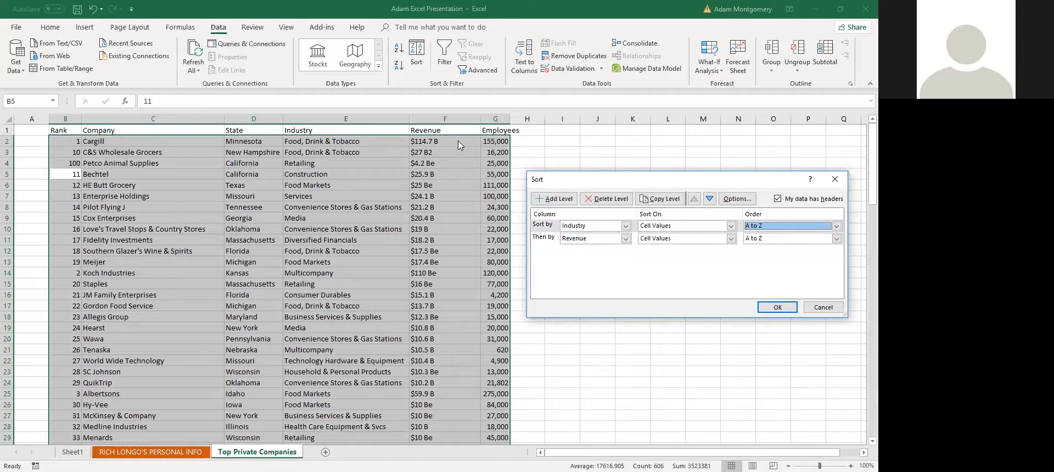
pyautogui.click(769, 239)
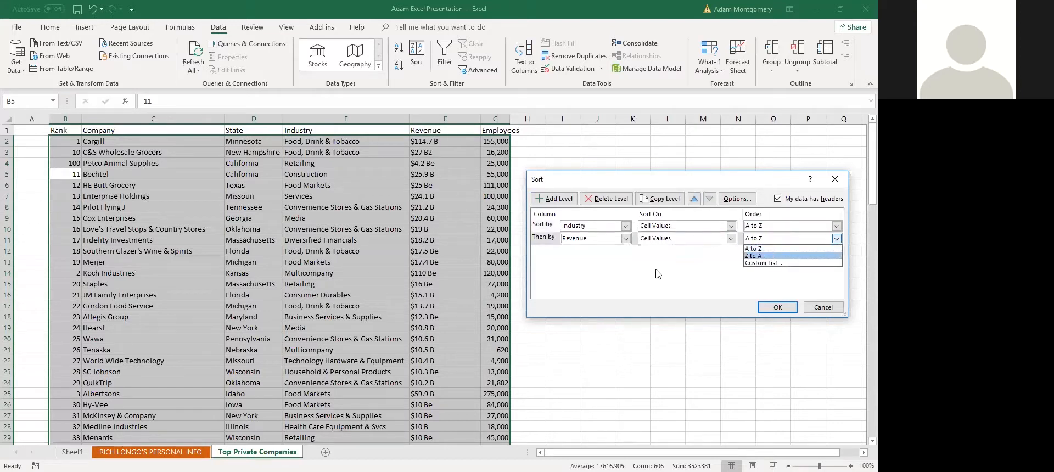
pyautogui.click(763, 249)
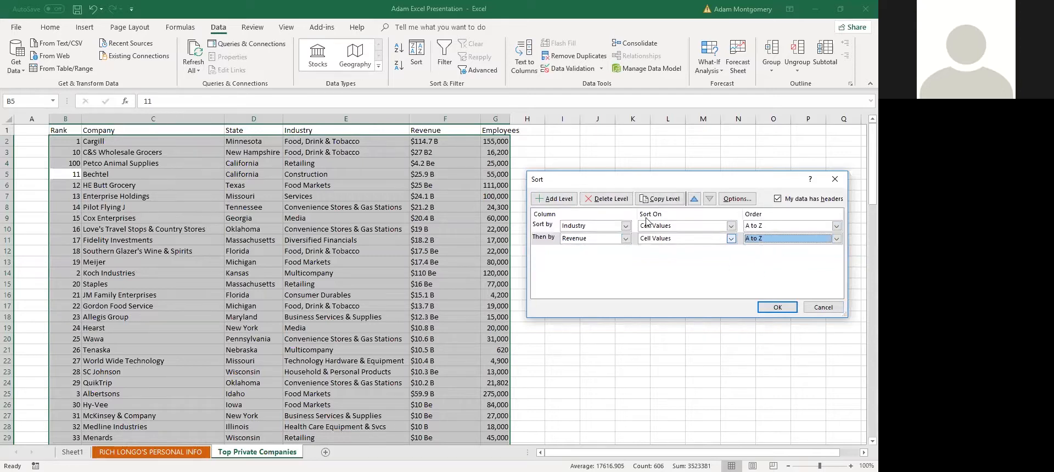
pyautogui.click(555, 199)
pyautogui.click(588, 251)
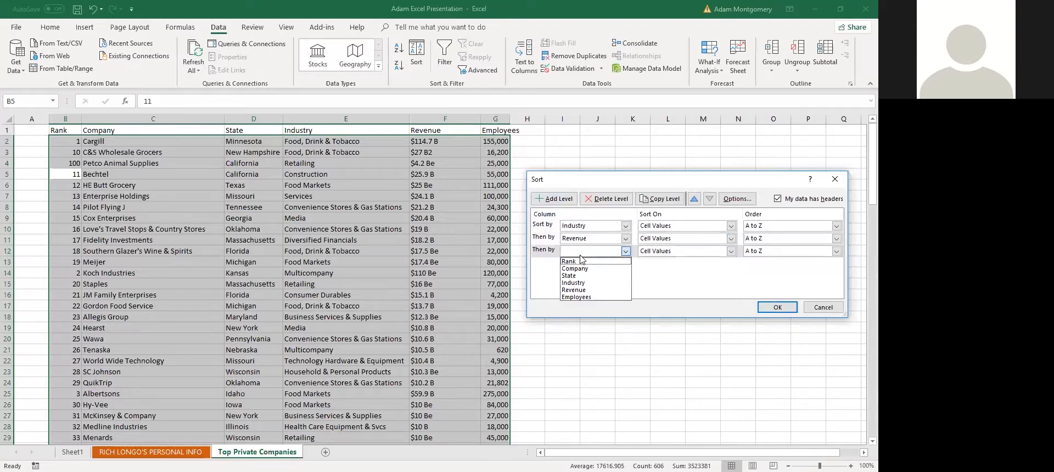
pyautogui.click(583, 260)
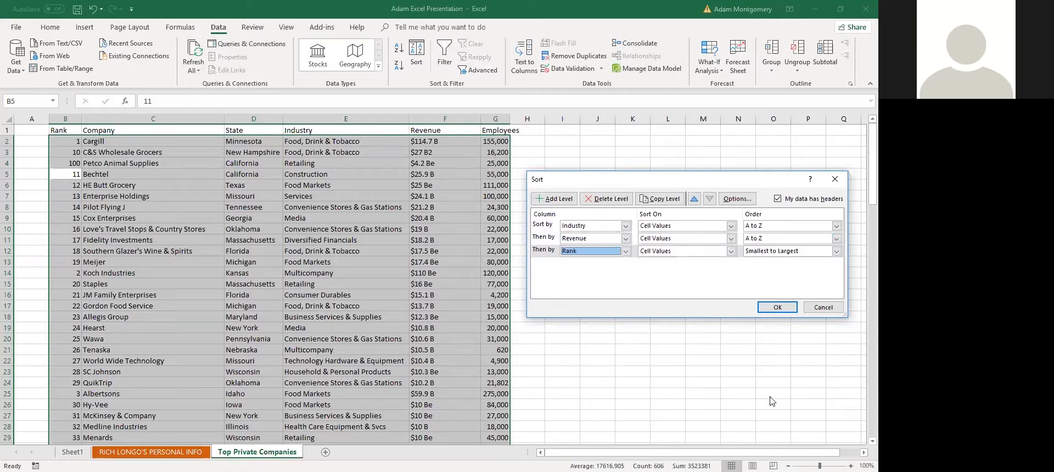
pyautogui.click(823, 307)
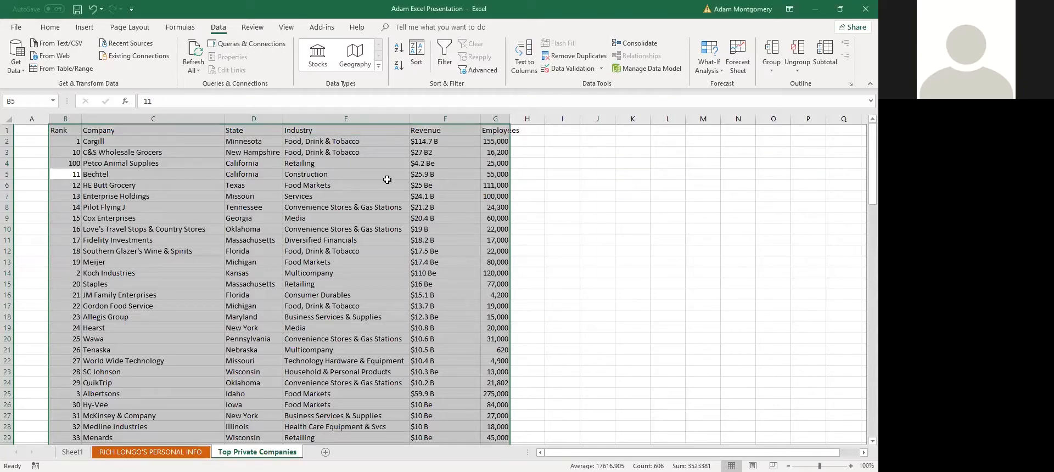
pyautogui.click(430, 141)
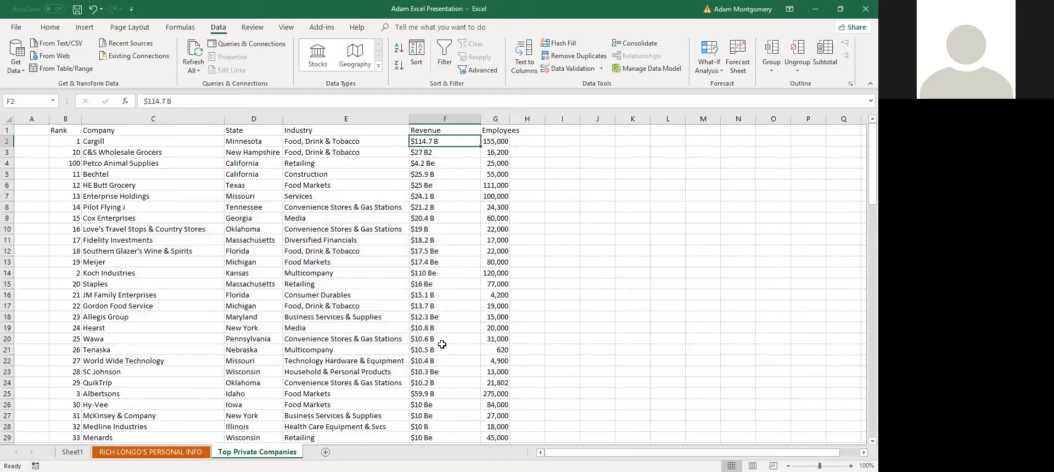
# Insert a blank column G before Employees, right after Revenue, then select F2
pyautogui.scroll(-2, 445, 372)
pyautogui.scroll(-2, 446, 374)
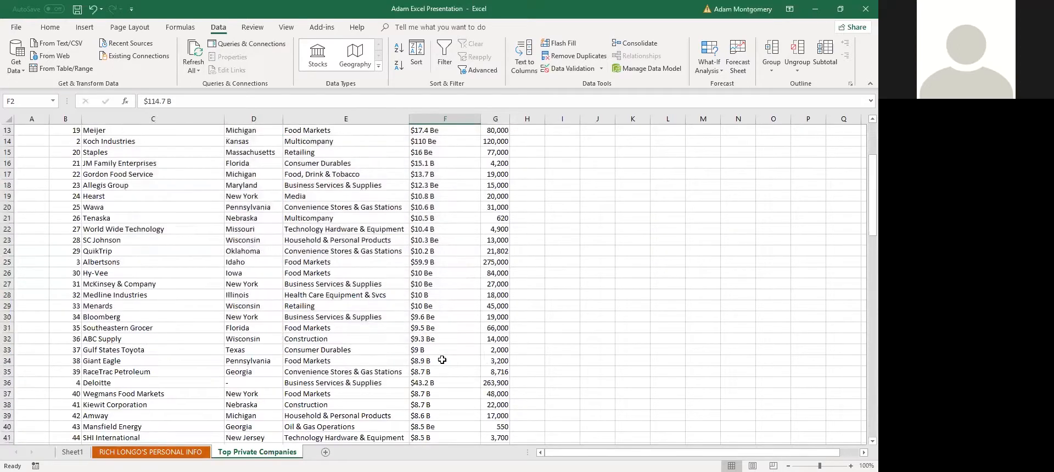
pyautogui.scroll(4, 446, 375)
pyautogui.press('Down')
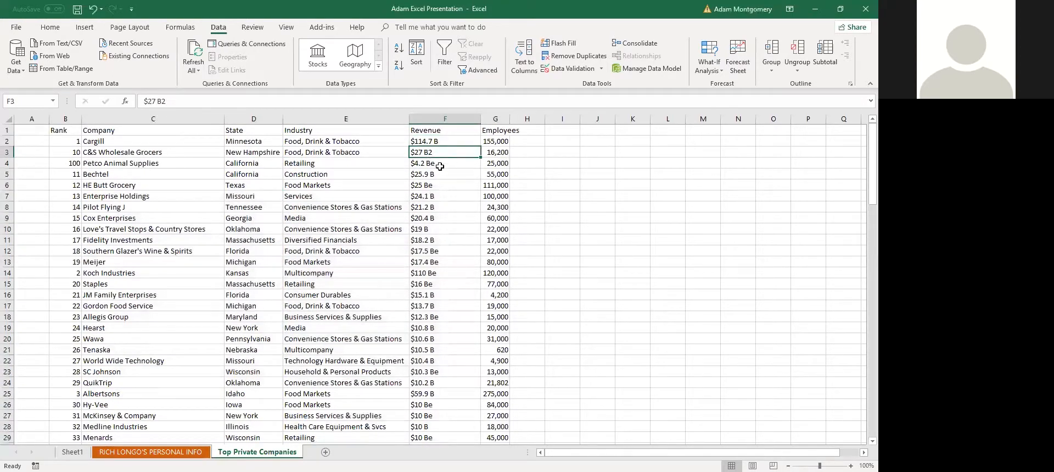
pyautogui.click(498, 117)
pyautogui.rightClick(500, 117)
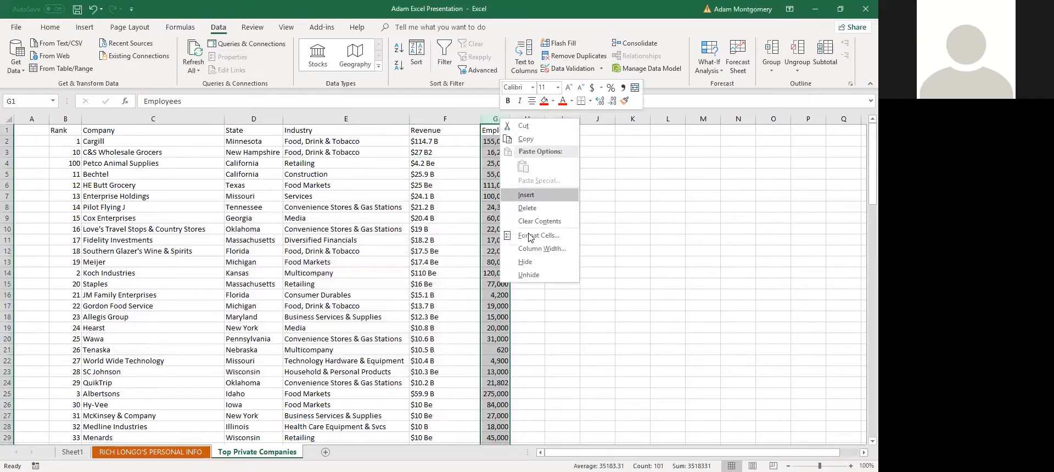
pyautogui.click(541, 199)
pyautogui.click(471, 207)
pyautogui.click(438, 143)
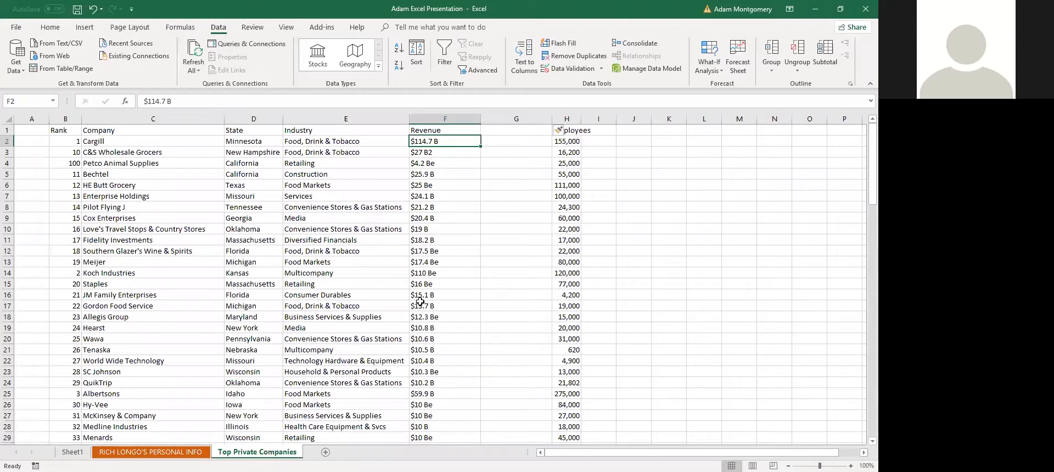
pyautogui.hotkey('alt', 'Tab')
# Unhide Sheet2 and select its long technology list in cell A3
pyautogui.rightClick(181, 451)
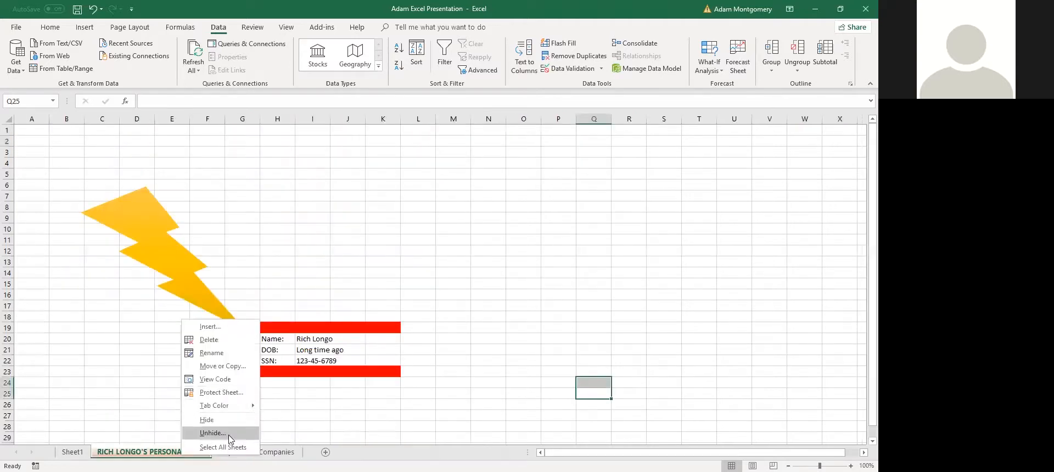
pyautogui.click(231, 439)
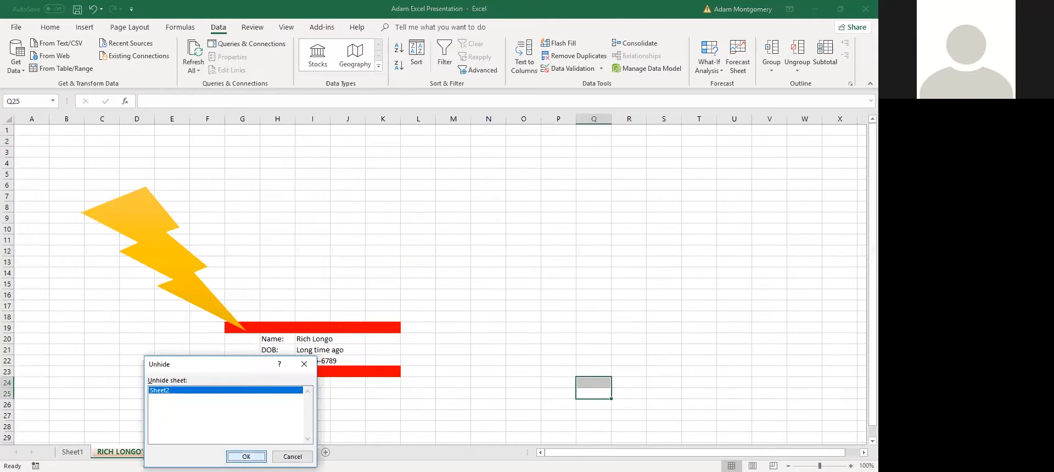
pyautogui.press('Return')
pyautogui.click(183, 209)
pyautogui.click(97, 151)
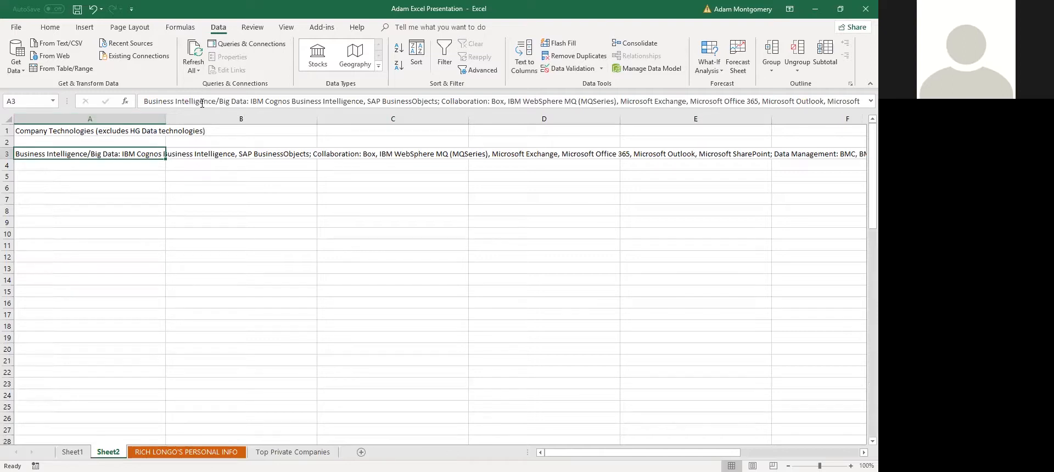
# Enlarge the formula bar and highlight the Business Intelligence/Big Data, Collaboration and Data Management headings
pyautogui.click(146, 101)
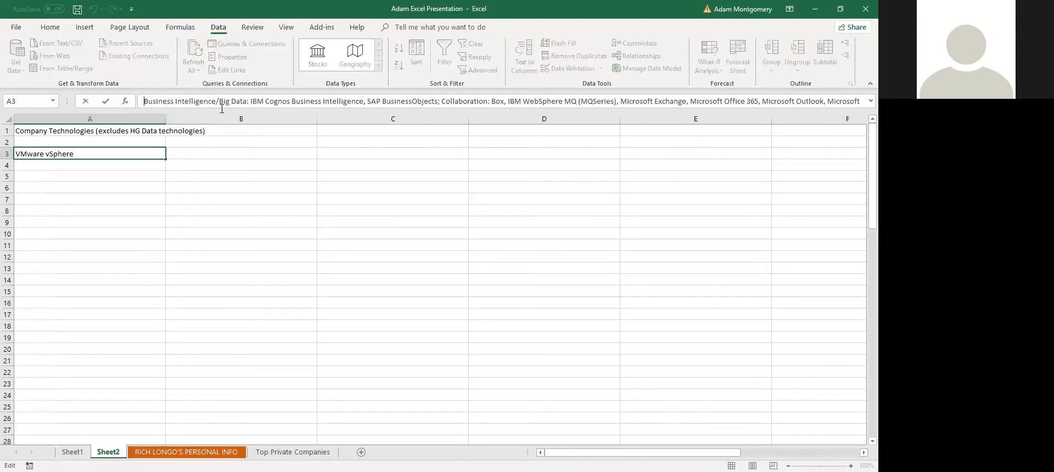
pyautogui.moveTo(231, 111); pyautogui.dragTo(232, 157)
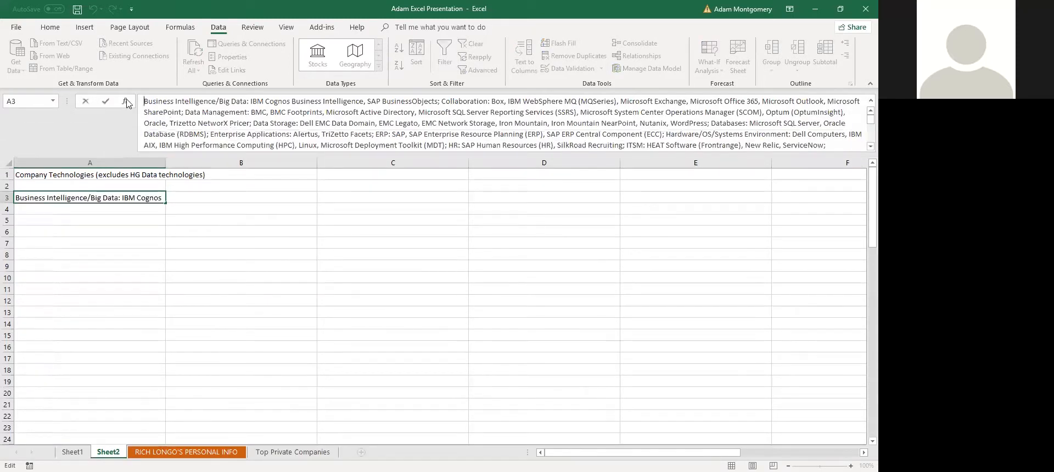
pyautogui.moveTo(165, 103); pyautogui.dragTo(250, 103)
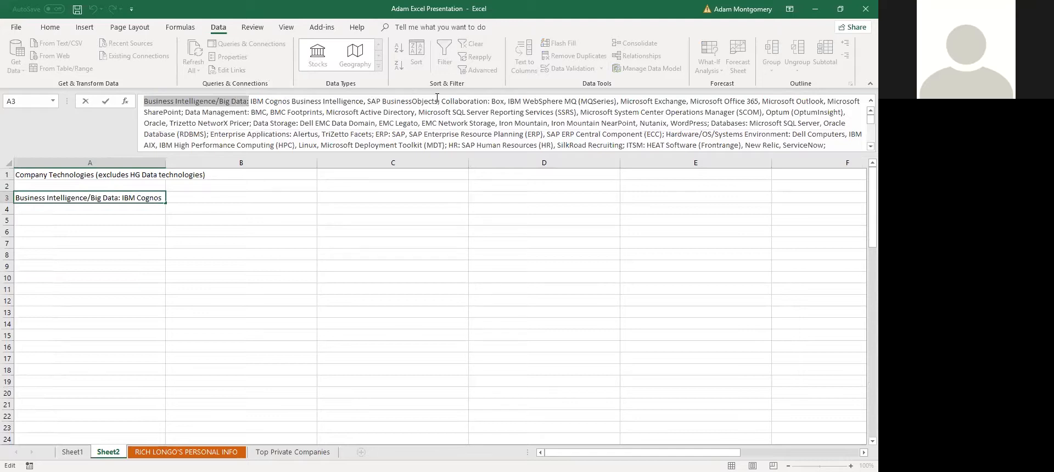
pyautogui.moveTo(441, 101); pyautogui.dragTo(494, 102)
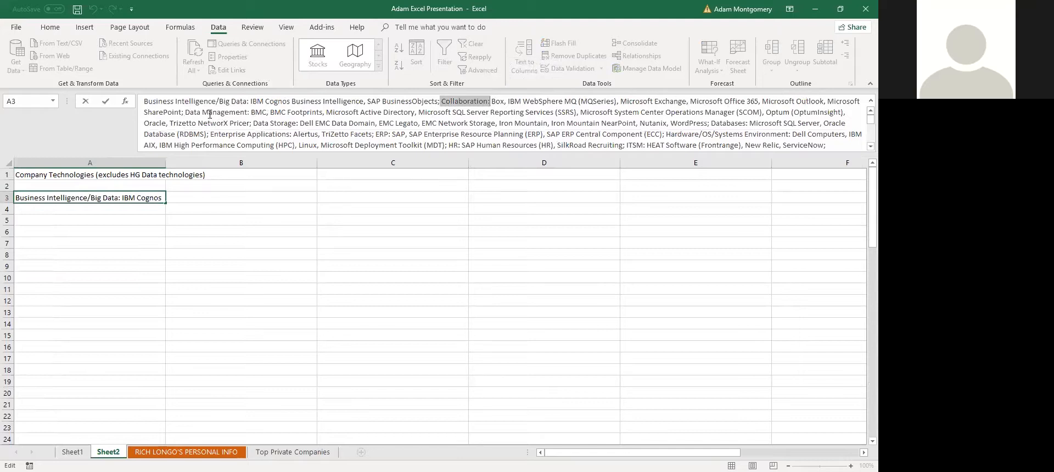
pyautogui.moveTo(185, 112); pyautogui.dragTo(250, 116)
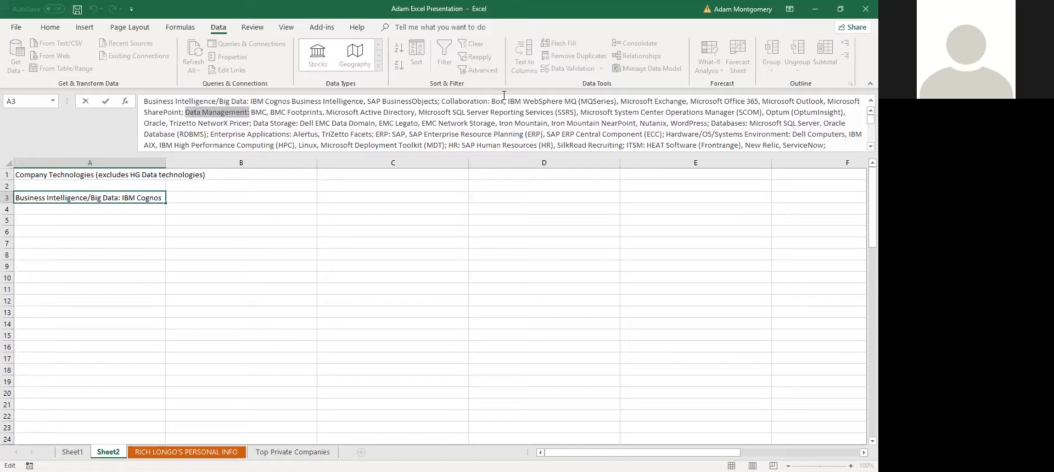
pyautogui.moveTo(436, 101); pyautogui.dragTo(441, 102)
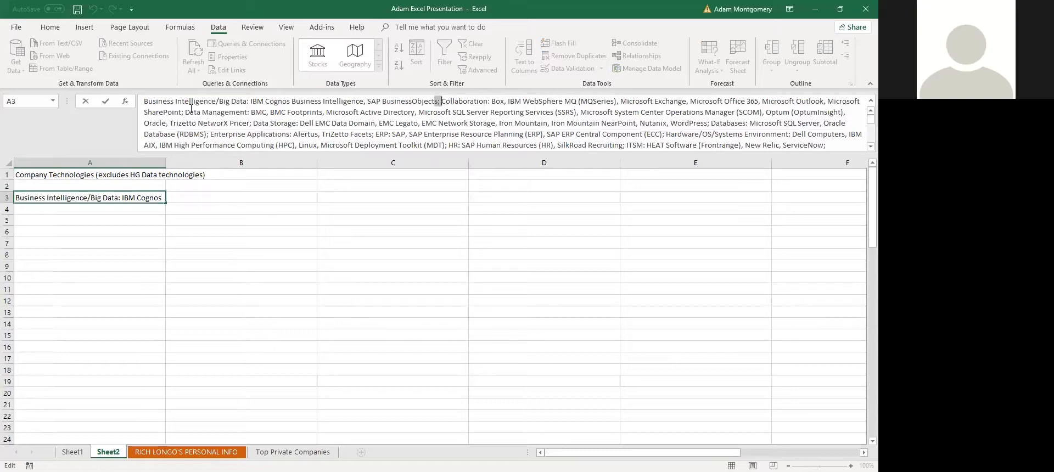
pyautogui.click(124, 245)
pyautogui.click(112, 200)
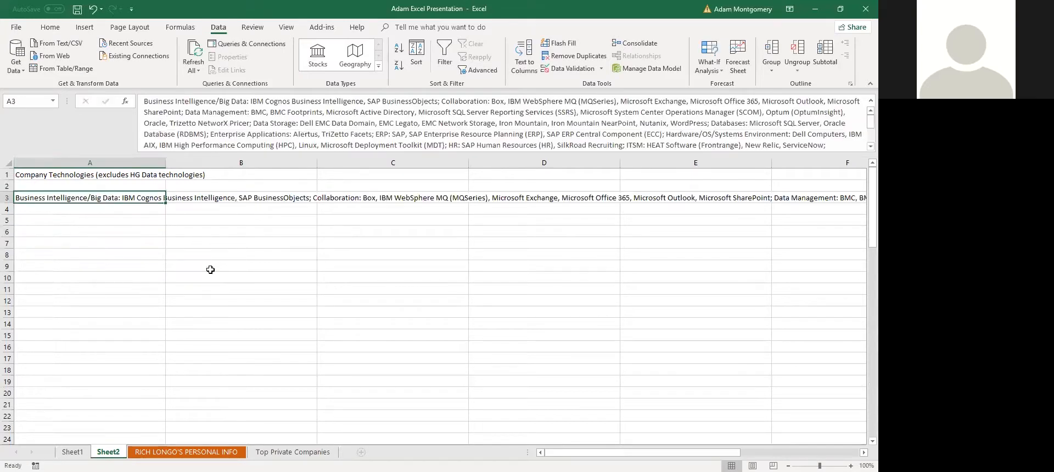
# Split A3's technology list into columns with Text to Columns, delimited on semicolons
pyautogui.click(524, 60)
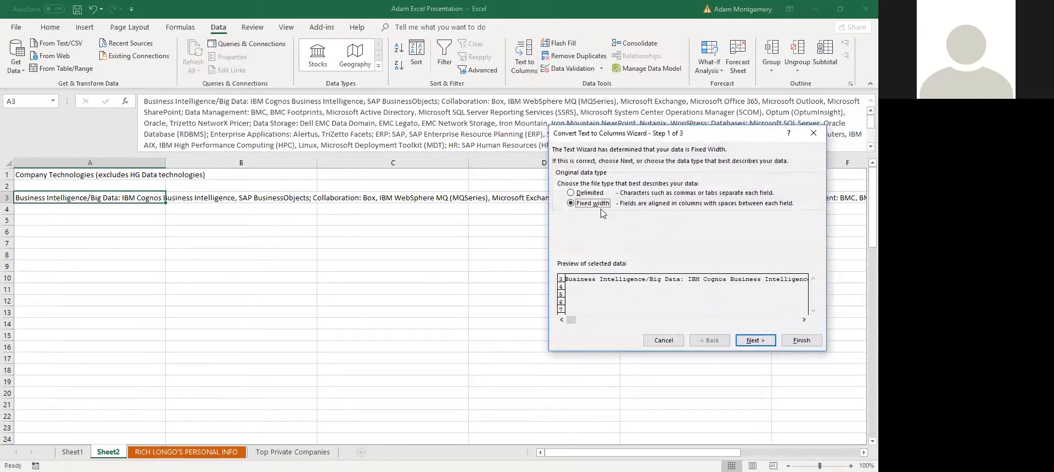
pyautogui.click(589, 194)
pyautogui.click(585, 205)
pyautogui.click(757, 341)
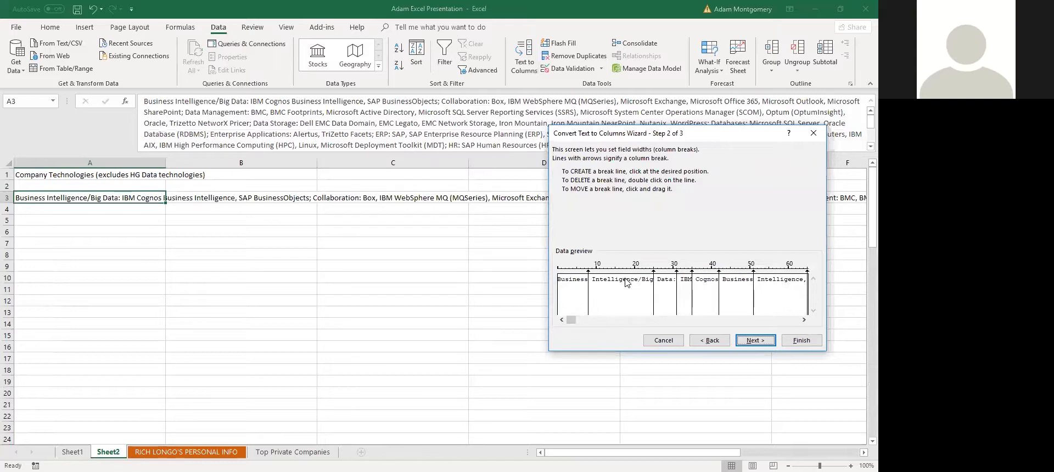
pyautogui.click(660, 280)
pyautogui.moveTo(661, 287); pyautogui.dragTo(684, 292)
pyautogui.click(716, 344)
pyautogui.click(586, 193)
pyautogui.click(755, 340)
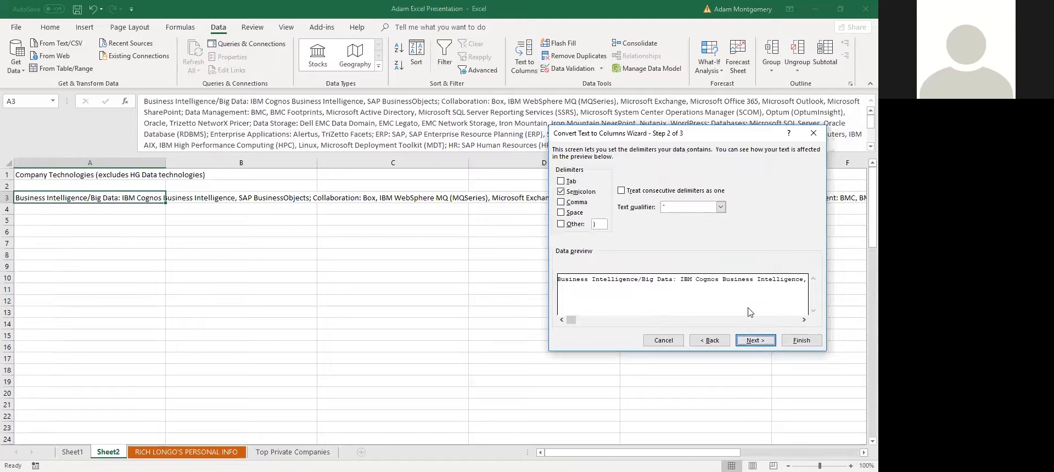
pyautogui.click(755, 340)
pyautogui.click(811, 345)
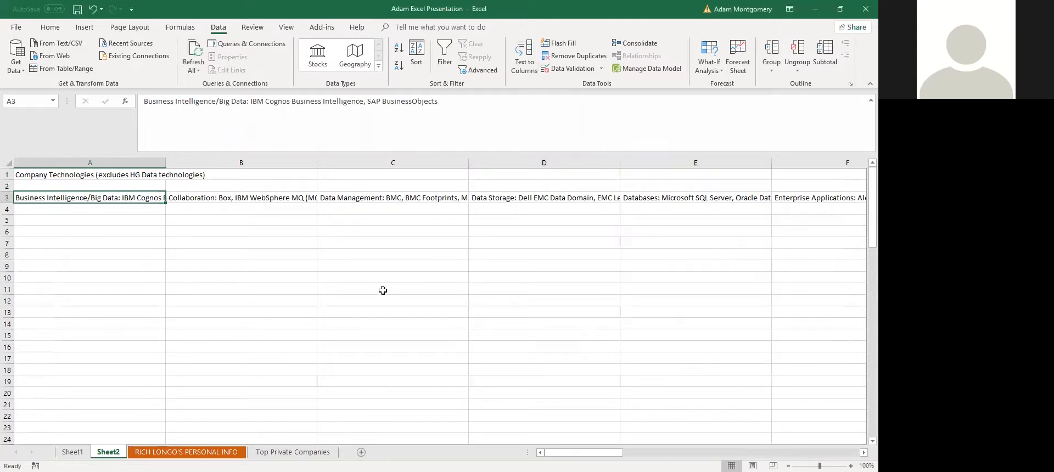
pyautogui.click(242, 254)
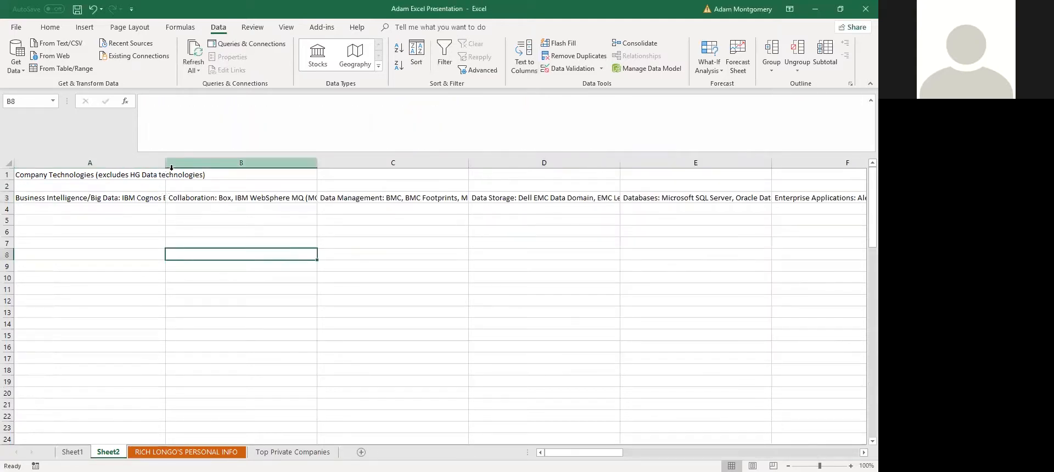
# Widen column A and autofit columns B and C to their text
pyautogui.moveTo(165, 163); pyautogui.dragTo(321, 162)
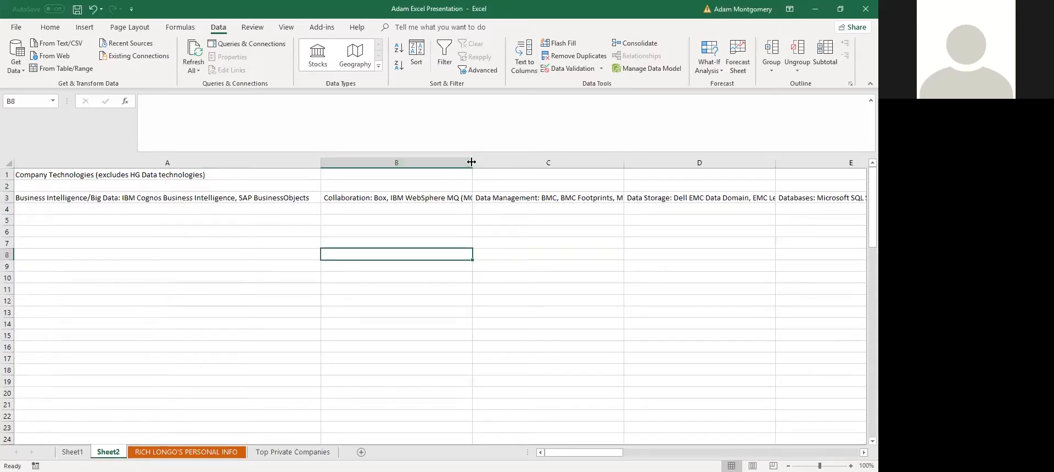
pyautogui.doubleClick(471, 162)
pyautogui.click(48, 198)
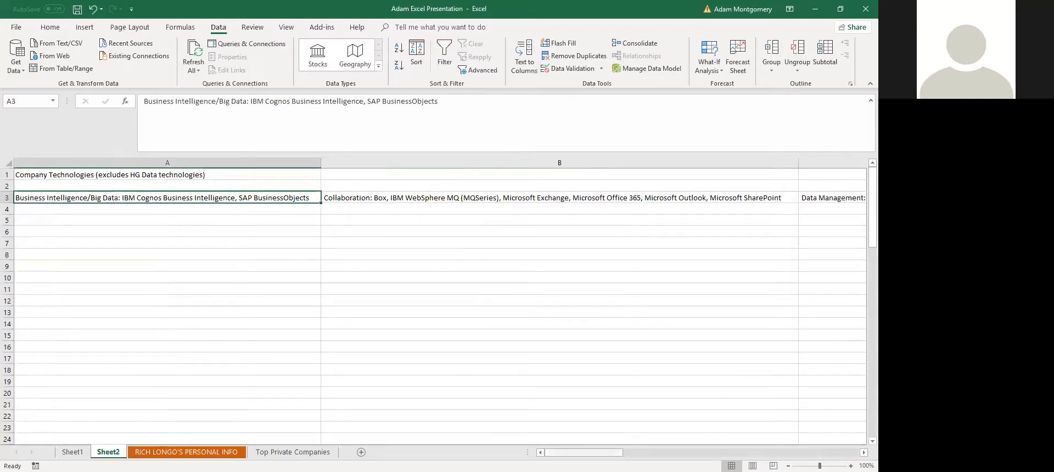
pyautogui.hscroll(2, 604, 208)
pyautogui.click(534, 212)
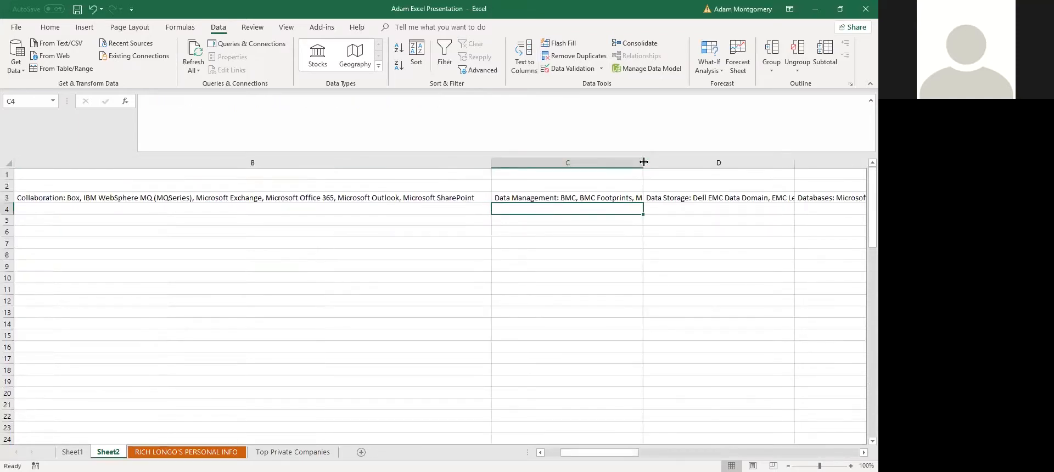
pyautogui.doubleClick(644, 162)
pyautogui.hscroll(-1, 439, 302)
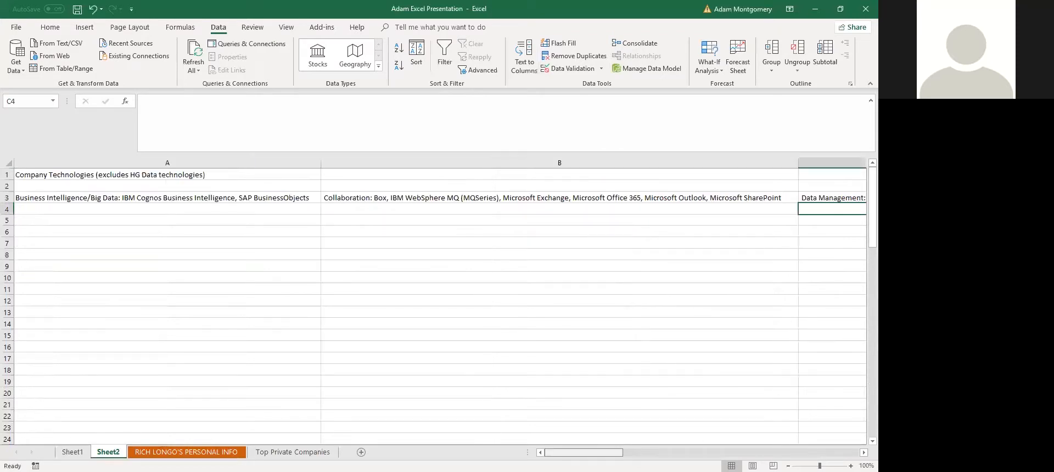
# Return to the Top Private Companies sheet and select the Revenue values F2:F101
pyautogui.hotkey('ctrl', 'pageup')
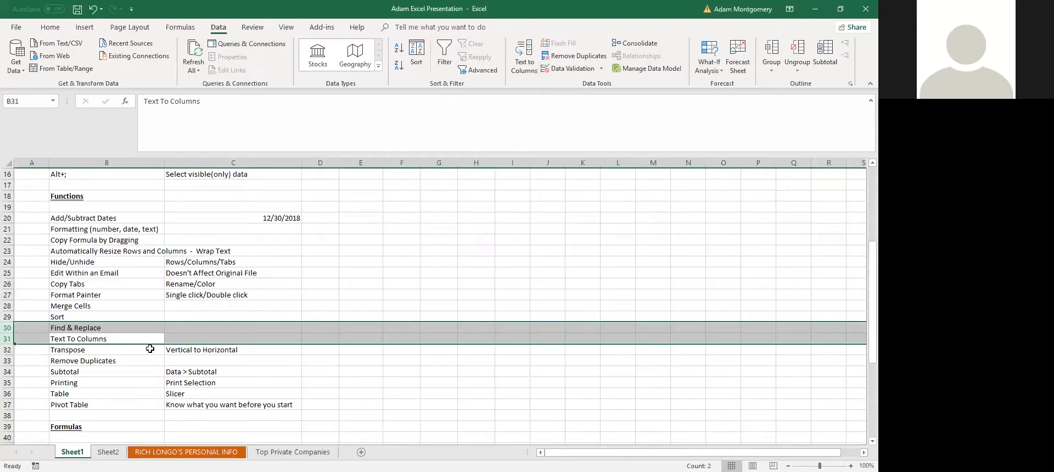
pyautogui.click(92, 339)
pyautogui.click(91, 350)
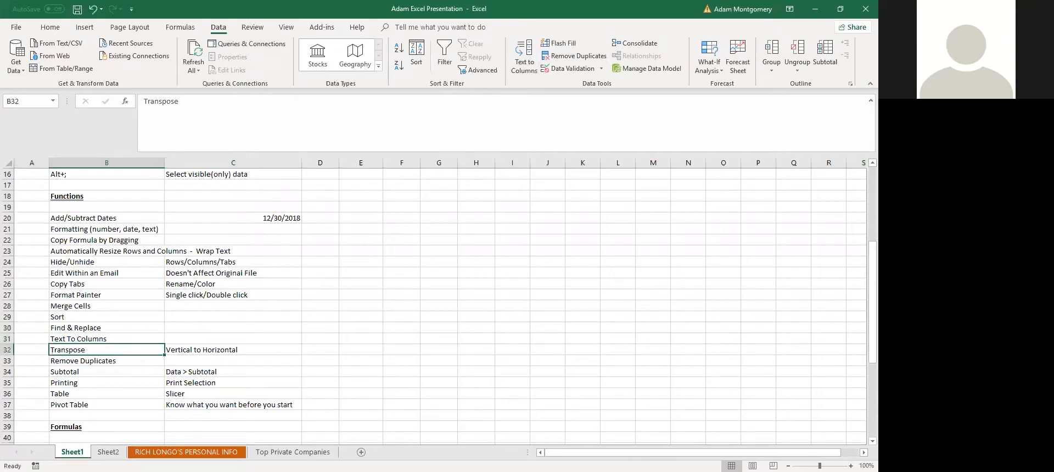
pyautogui.hotkey('ctrl', 'pagedown')
pyautogui.hotkey('ctrl', 'pagedown')
pyautogui.hotkey('ctrl', 'pagedown')
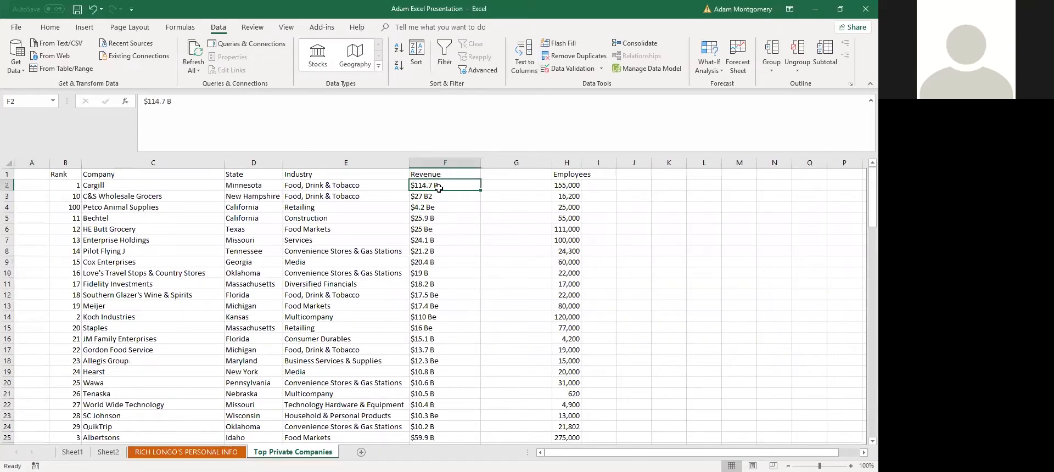
pyautogui.scroll(-1, 432, 415)
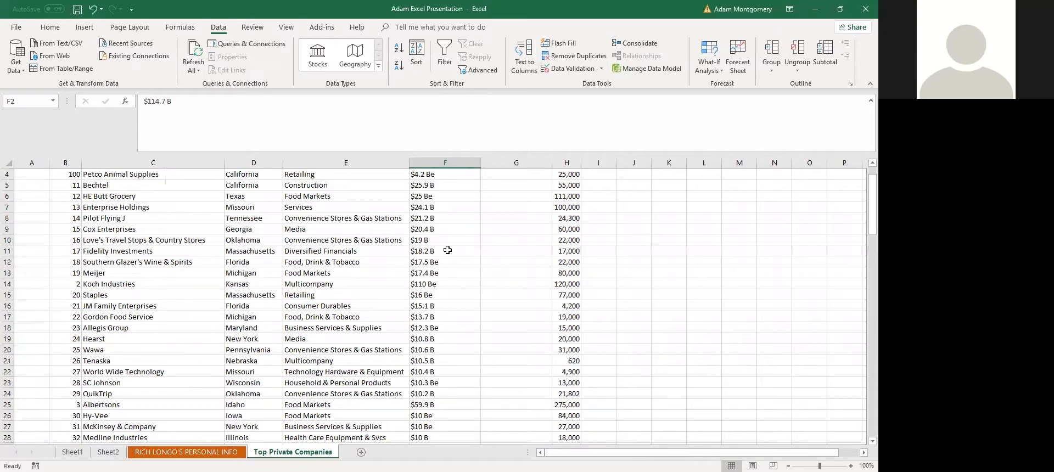
pyautogui.scroll(-3, 440, 273)
pyautogui.scroll(-4, 440, 274)
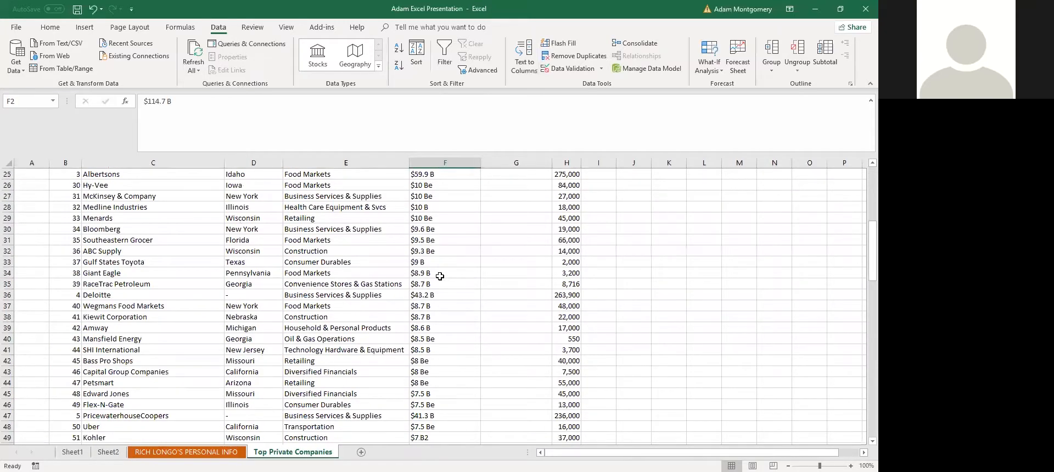
pyautogui.scroll(-20, 439, 277)
pyautogui.keyDown('shift'); pyautogui.click(442, 311); pyautogui.keyUp('shift')
pyautogui.scroll(20, 466, 305)
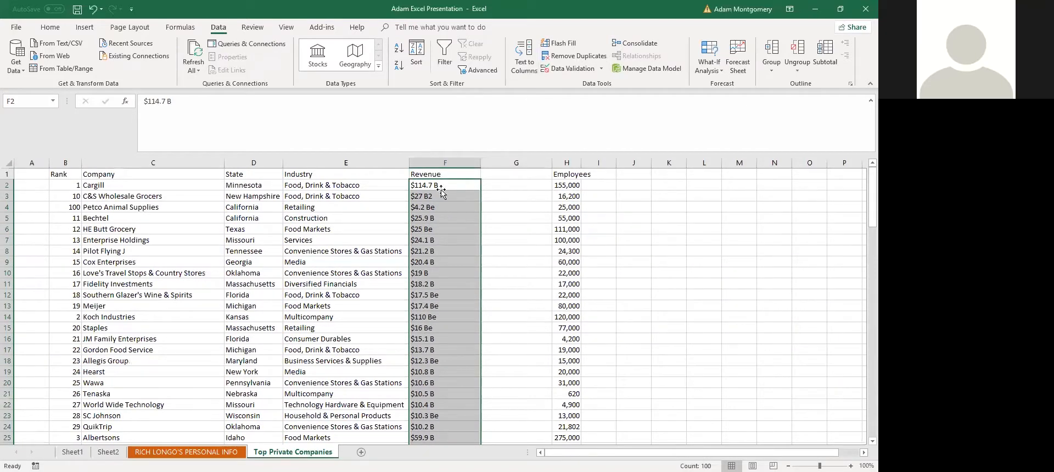
# Split the Revenue values at spaces, moving the B/Be suffixes into column G
pyautogui.click(535, 52)
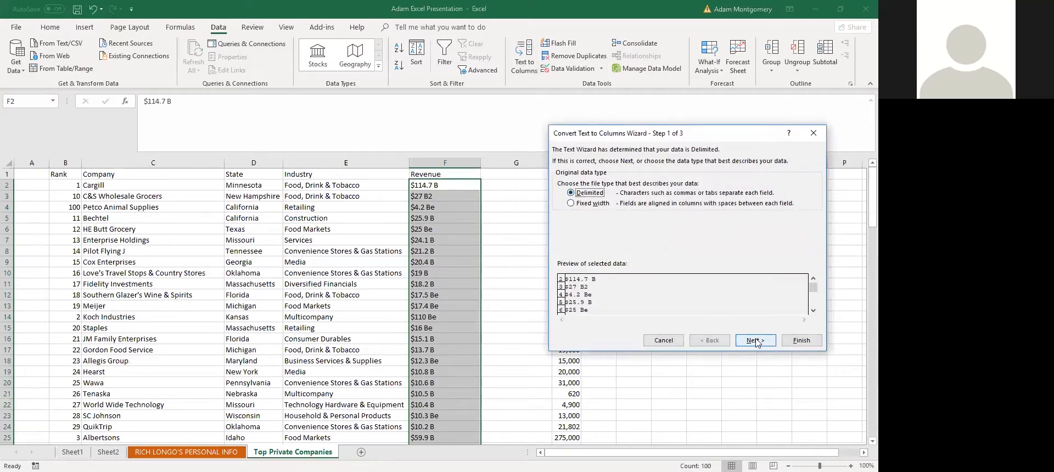
pyautogui.click(561, 213)
pyautogui.click(561, 191)
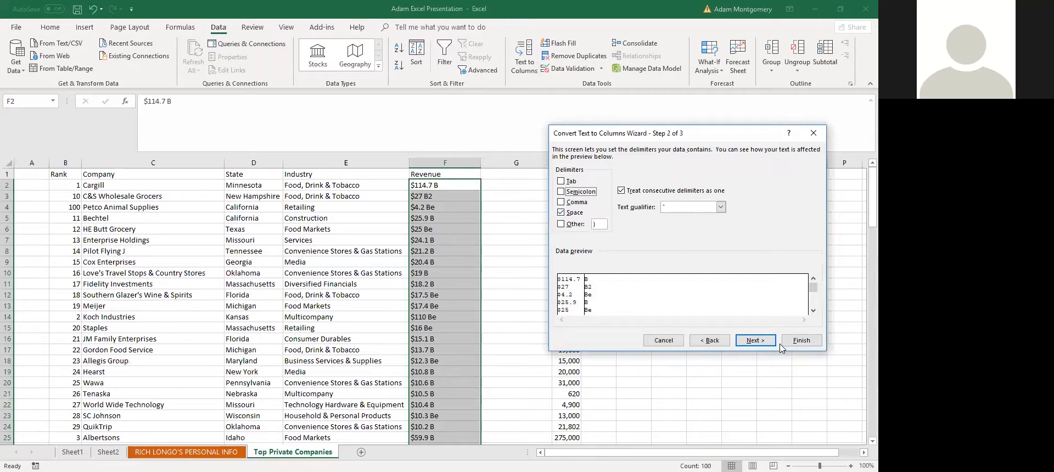
pyautogui.click(514, 196)
# Review suffixes like B and B2 in column G, then select the whole suffix column
pyautogui.scroll(-1, 520, 326)
pyautogui.scroll(-5, 520, 326)
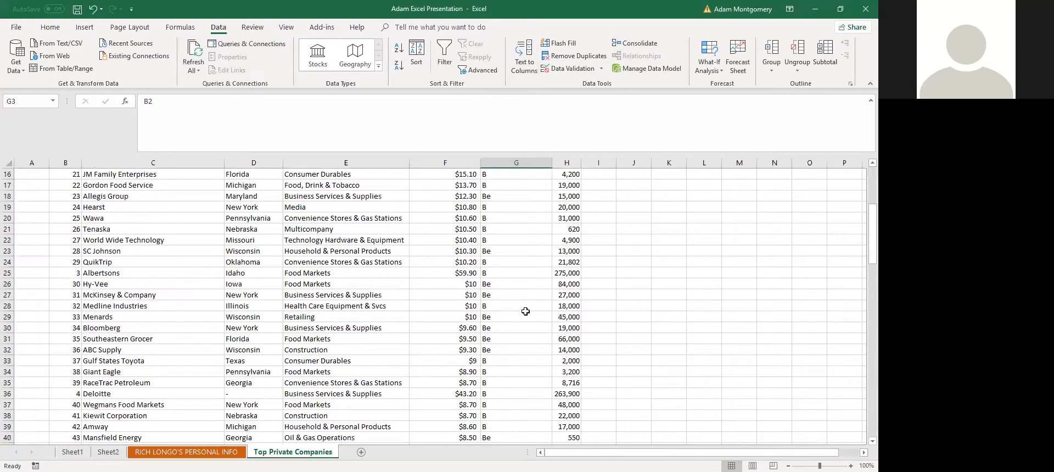
pyautogui.scroll(-2, 525, 312)
pyautogui.scroll(-3, 516, 335)
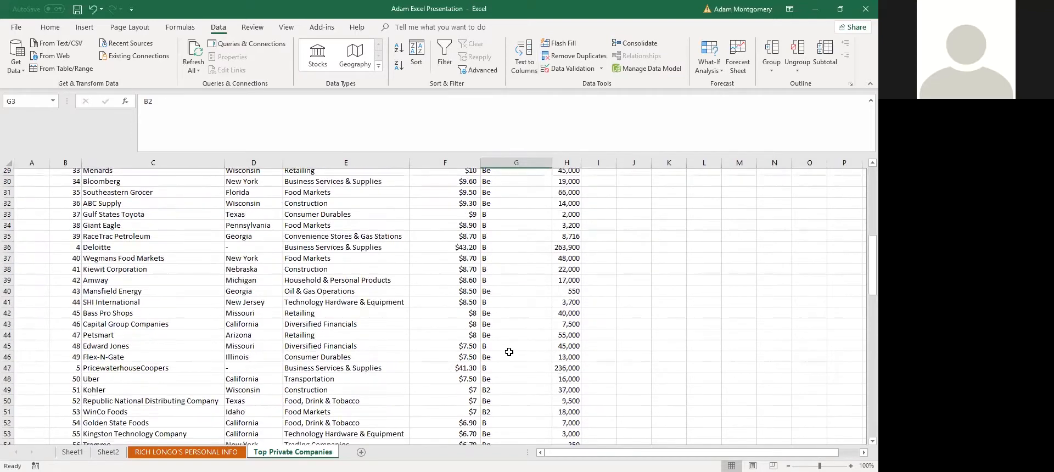
pyautogui.scroll(10, 505, 348)
pyautogui.click(516, 228)
pyautogui.moveTo(503, 181); pyautogui.dragTo(508, 251)
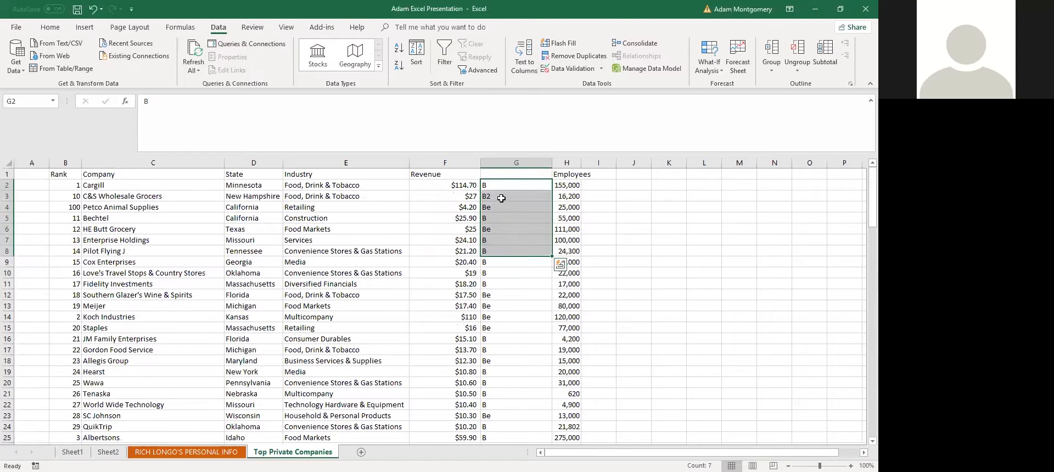
pyautogui.click(499, 204)
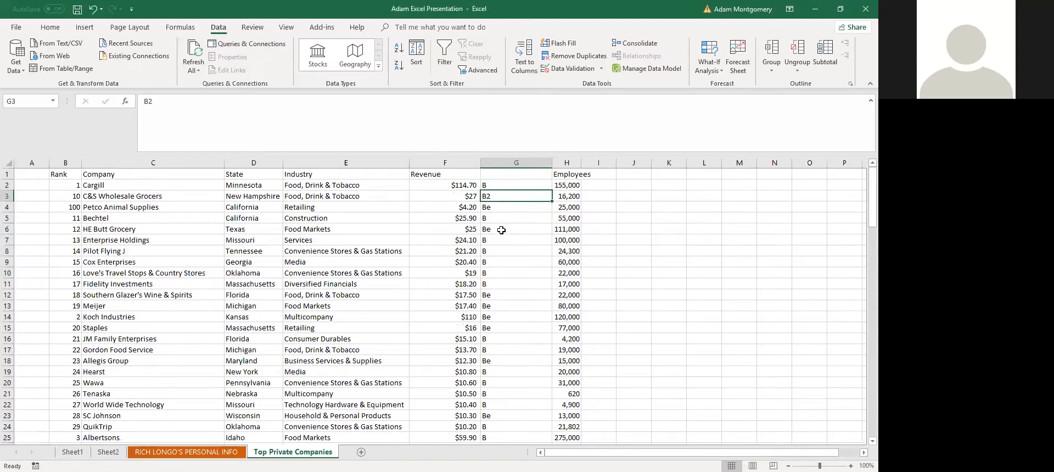
pyautogui.click(453, 179)
pyautogui.click(504, 196)
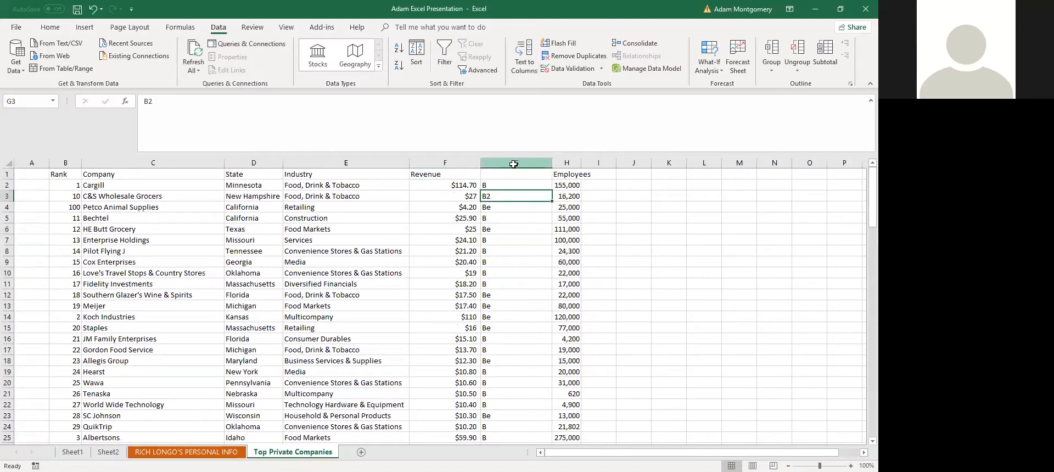
pyautogui.click(515, 163)
# Delete the suffix column G
pyautogui.rightClick(506, 226)
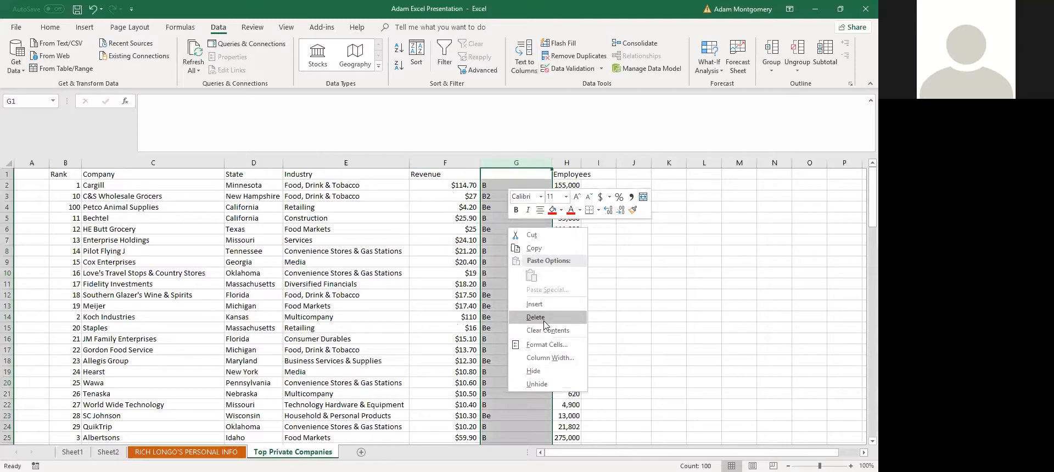
pyautogui.click(544, 322)
pyautogui.click(458, 180)
# Rename the F1 header to 'Revenue (bil.)' and switch to Sheet1
pyautogui.click(409, 119)
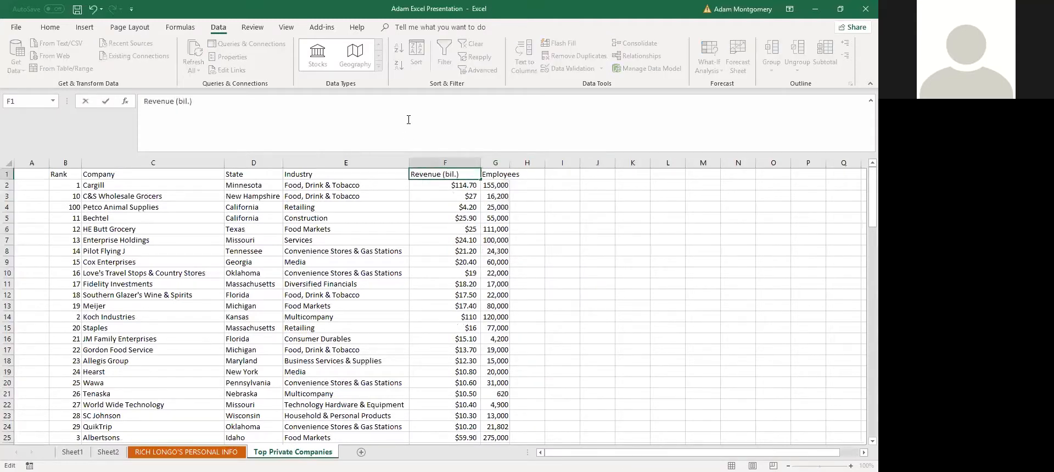
pyautogui.press('Return')
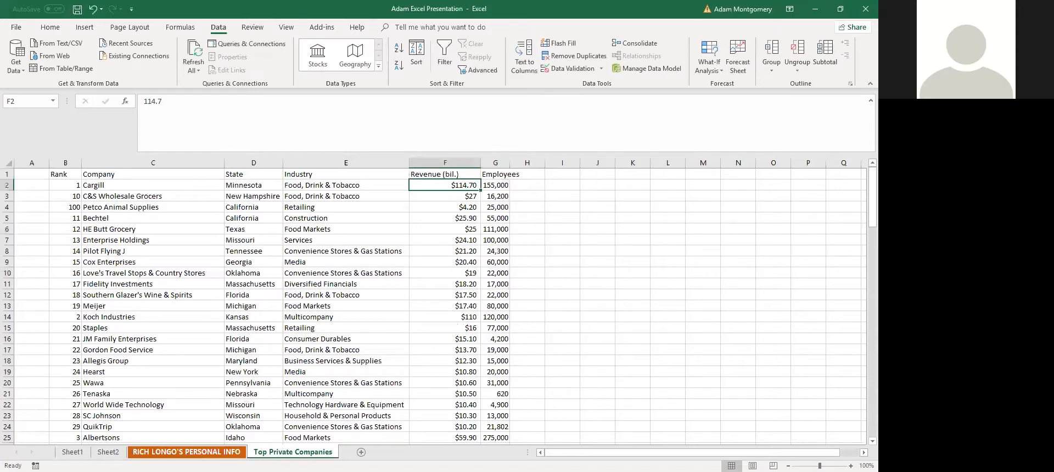
pyautogui.click(187, 452)
pyautogui.click(72, 453)
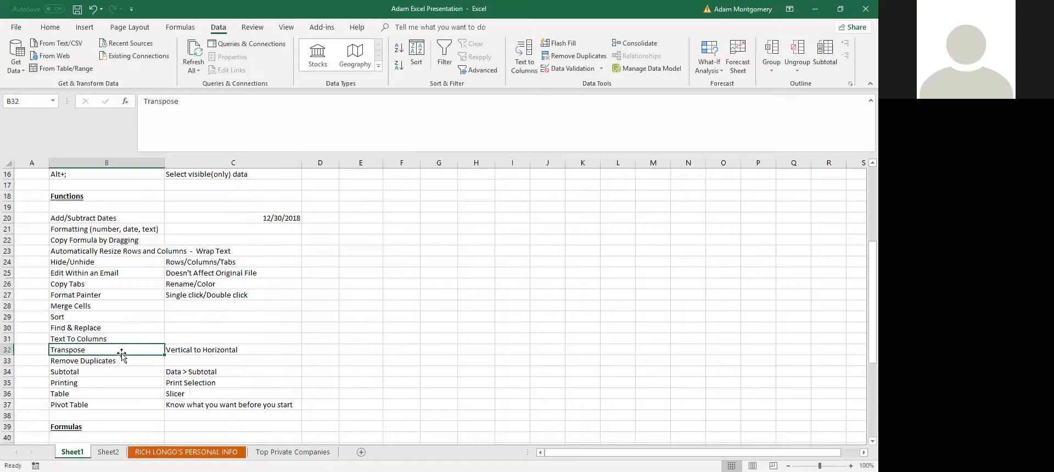
# Select the Transpose row on Sheet1, then inspect company and industry cells like E2 and E11
pyautogui.moveTo(125, 352); pyautogui.dragTo(188, 352)
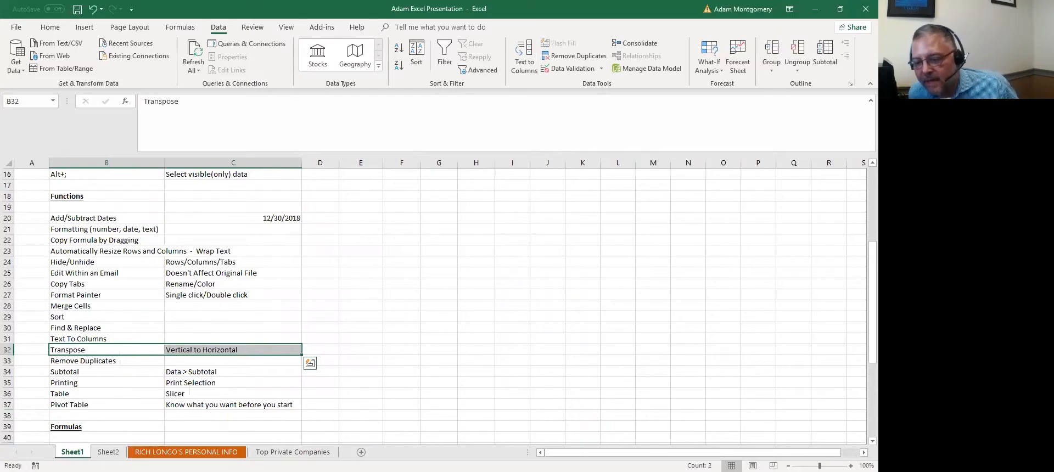
pyautogui.click(186, 451)
pyautogui.click(283, 451)
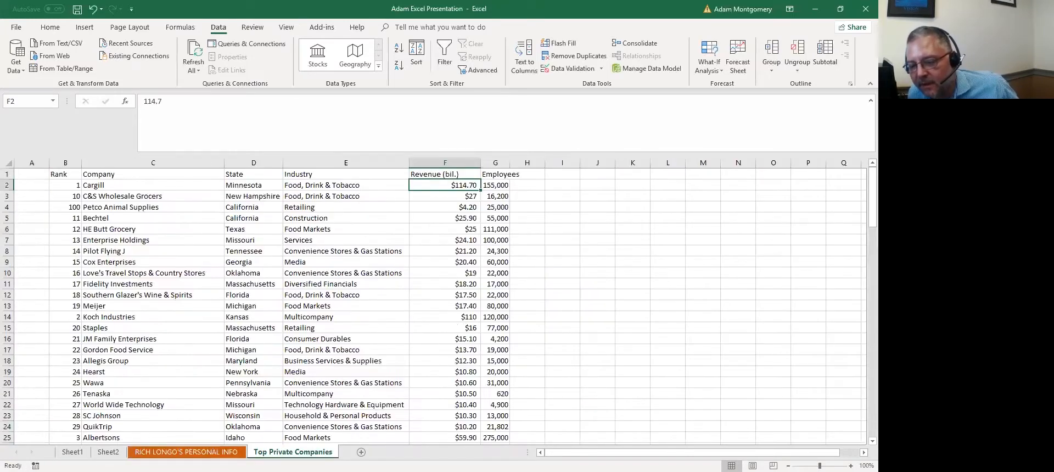
pyautogui.click(217, 339)
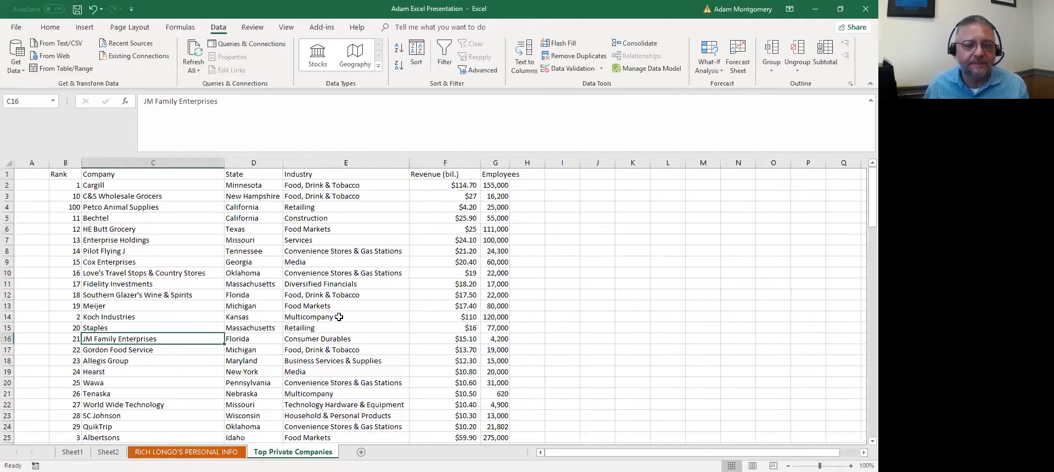
pyautogui.click(339, 284)
pyautogui.click(358, 185)
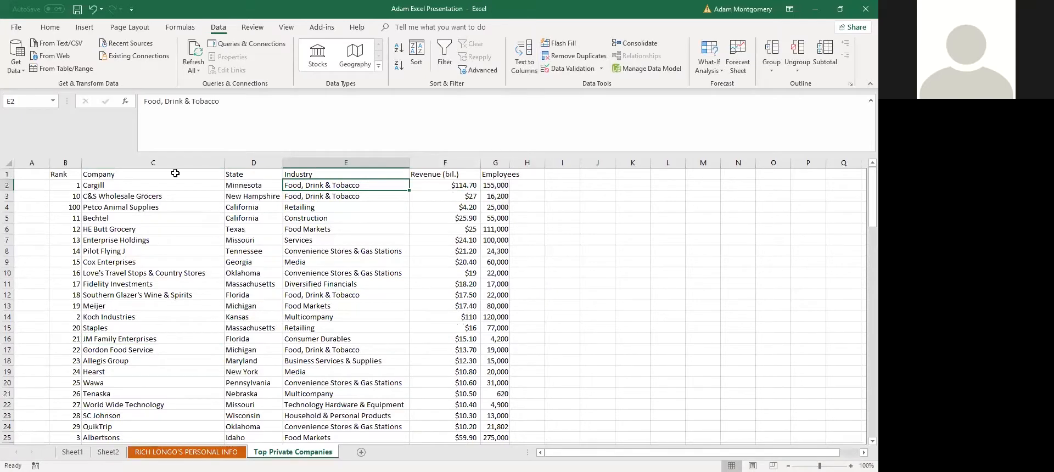
pyautogui.click(201, 296)
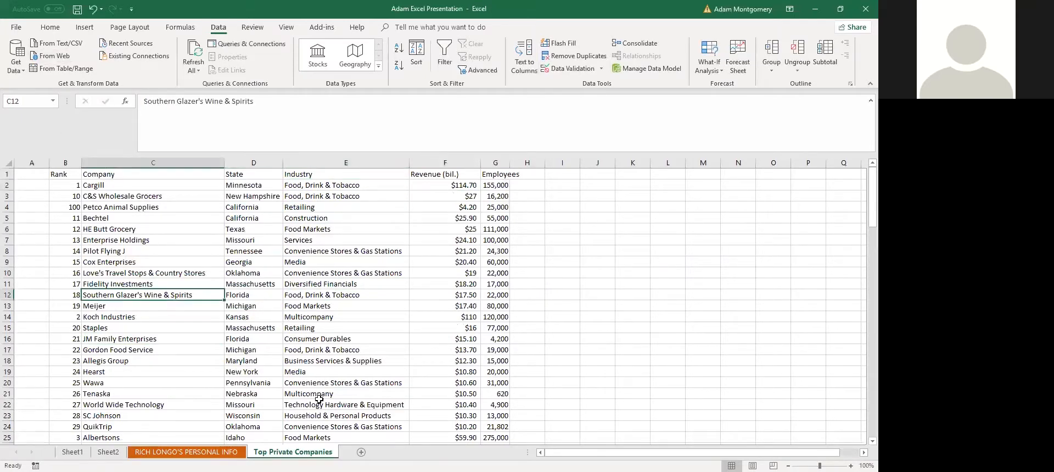
pyautogui.click(331, 187)
# Highlight the Transpose topic and description on Sheet1, then go to Sheet2
pyautogui.click(73, 451)
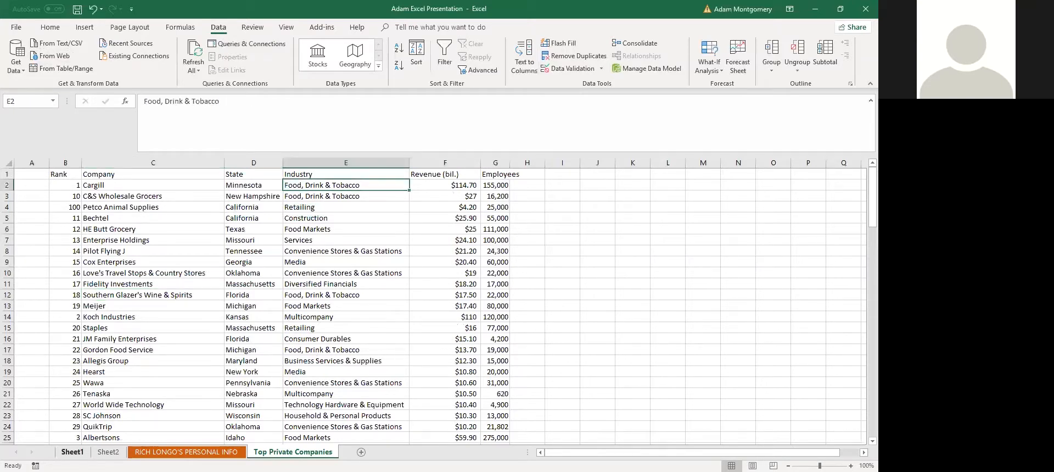
pyautogui.scroll(-2, 215, 329)
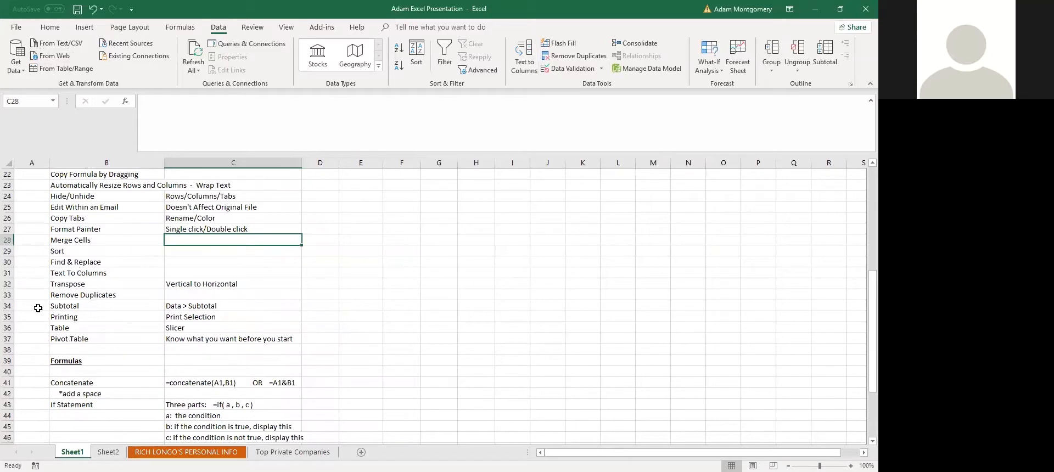
pyautogui.moveTo(84, 284); pyautogui.dragTo(171, 287)
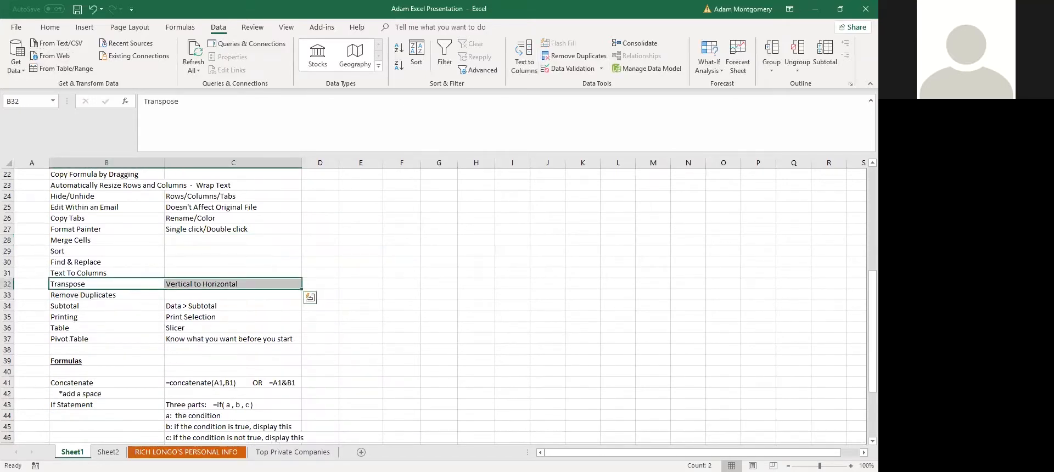
pyautogui.click(108, 452)
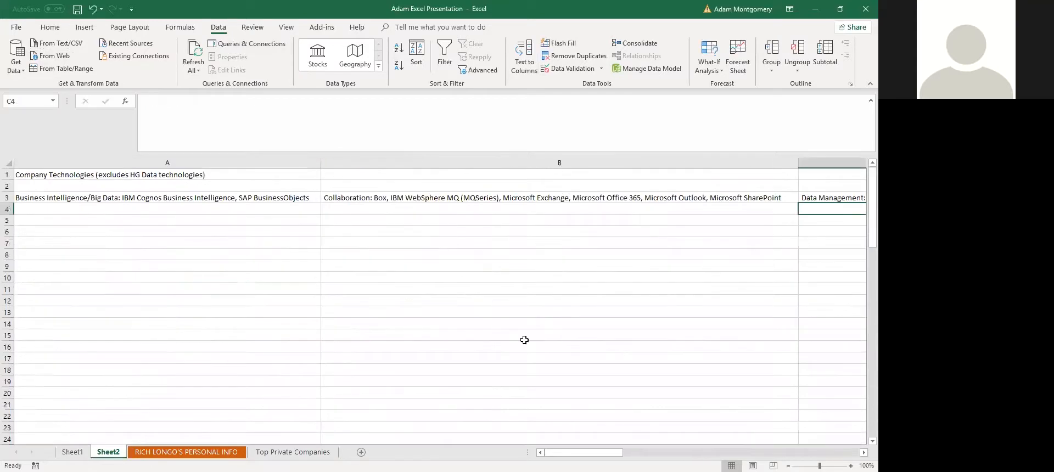
# Select and copy the row 3 technology entries from A3 through T3
pyautogui.click(122, 199)
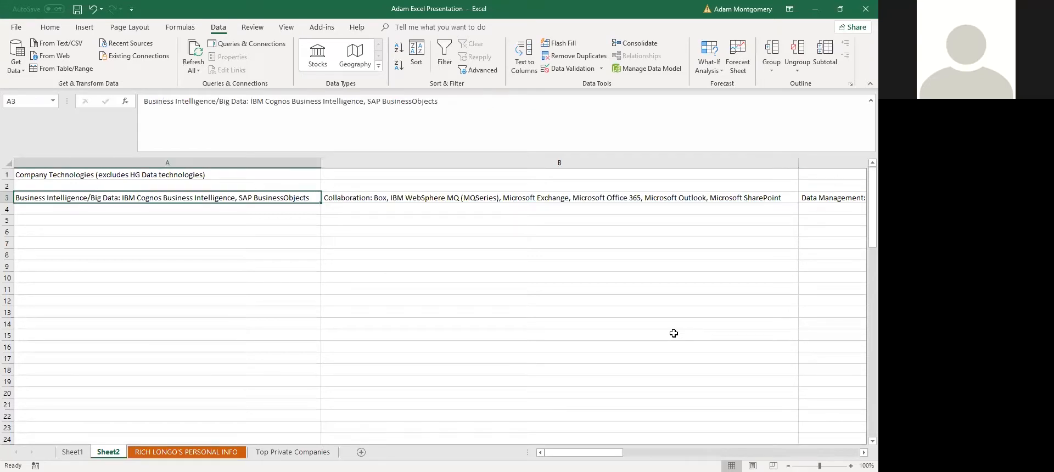
pyautogui.hotkey('shift', 'Right')
pyautogui.hotkey('shift', 'Right')
pyautogui.hotkey('shift', 'Right')
pyautogui.hotkey('shift', 'Right')
pyautogui.hotkey('shift', 'Right')
pyautogui.hotkey('shift', 'Right')
pyautogui.hotkey('shift', 'Right')
pyautogui.hotkey('shift', 'Right')
pyautogui.hotkey('shift', 'Right')
pyautogui.hotkey('shift', 'Right')
pyautogui.hotkey('shift', 'Right')
pyautogui.hotkey('shift', 'Right')
pyautogui.hotkey('shift', 'Right')
pyautogui.hotkey('shift', 'Right')
pyautogui.hotkey('shift', 'Right')
pyautogui.hotkey('shift', 'Right')
pyautogui.hotkey('shift', 'Right')
pyautogui.hotkey('shift', 'Right')
pyautogui.hotkey('shift', 'Right')
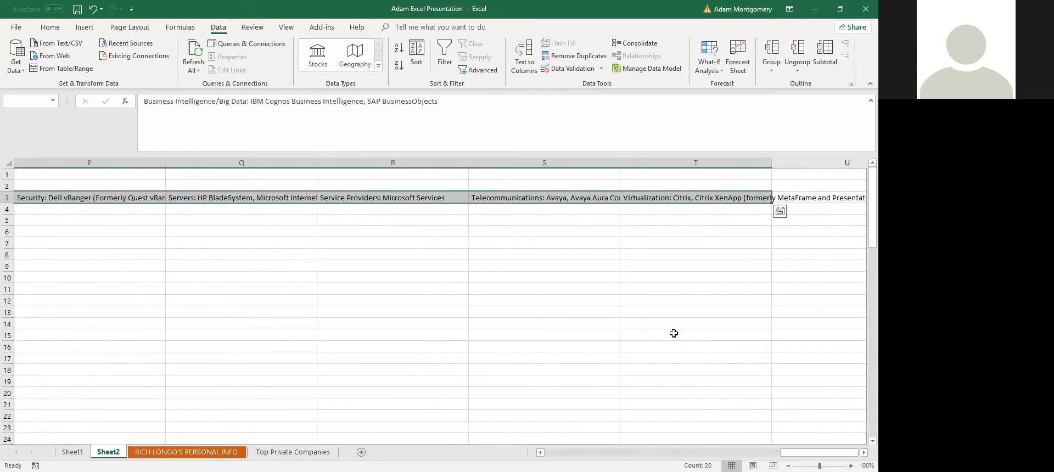
pyautogui.hotkey('ctrl', 'c')
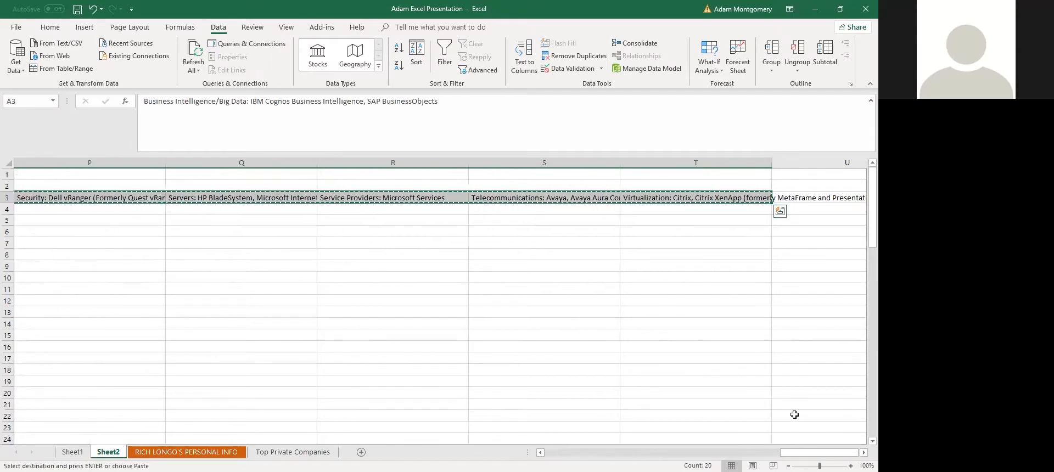
pyautogui.moveTo(819, 453); pyautogui.dragTo(583, 452)
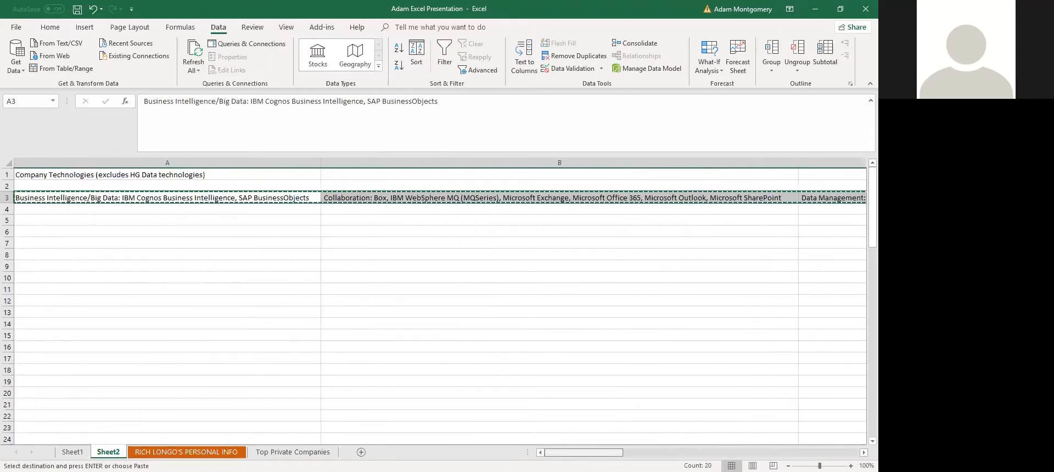
# Paste them transposed starting at A5 and select the resulting list A5:A24
pyautogui.click(61, 221)
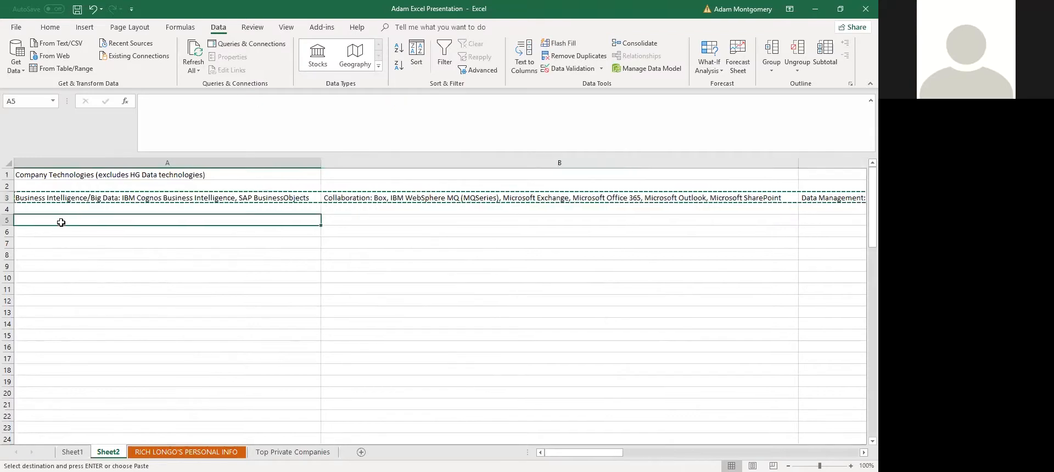
pyautogui.rightClick(62, 219)
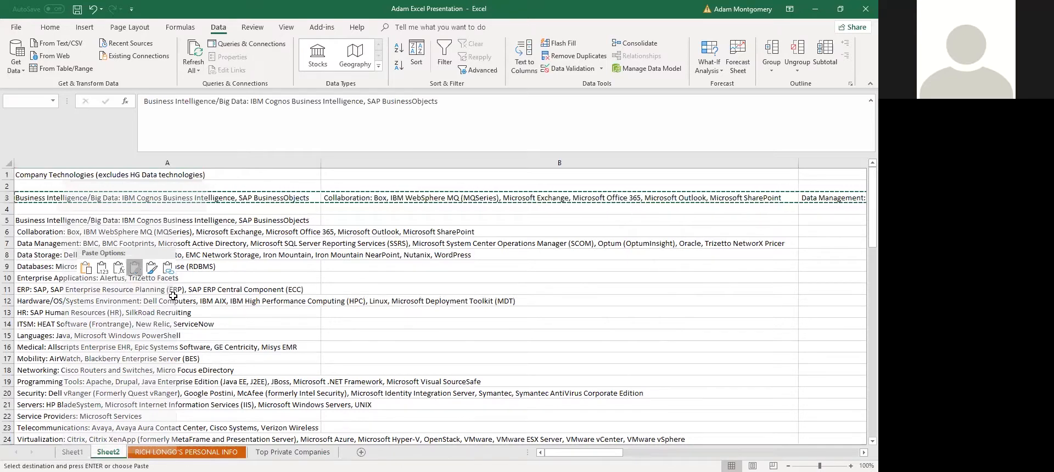
pyautogui.click(136, 269)
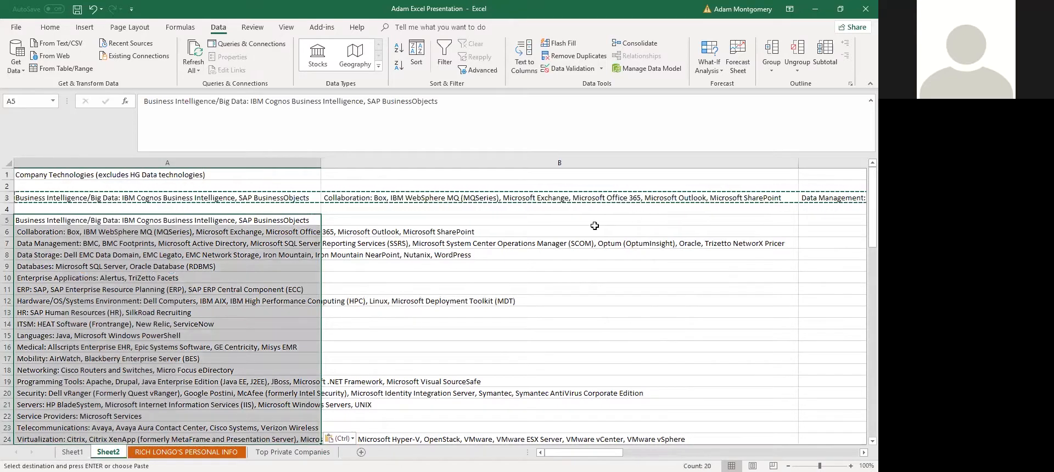
pyautogui.click(130, 301)
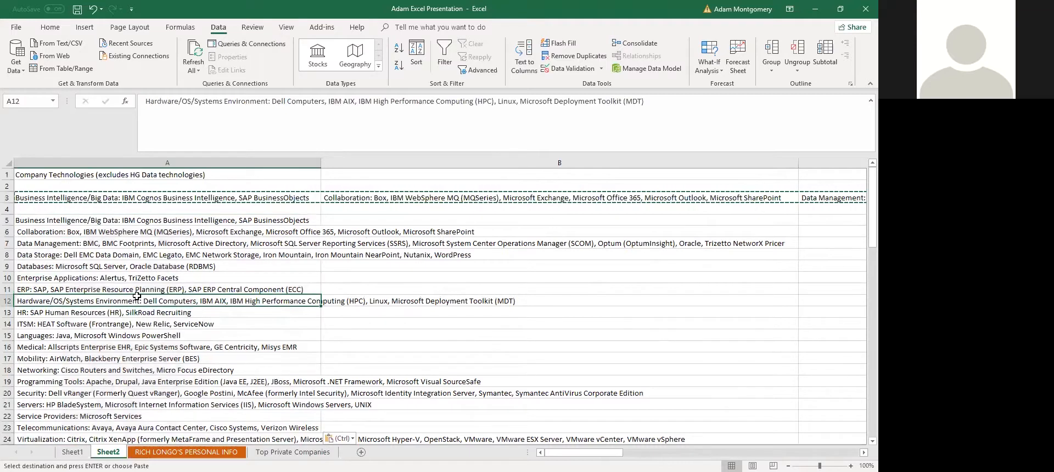
pyautogui.scroll(-2, 168, 284)
pyautogui.scroll(1, 168, 285)
pyautogui.click(97, 407)
pyautogui.scroll(1, 132, 285)
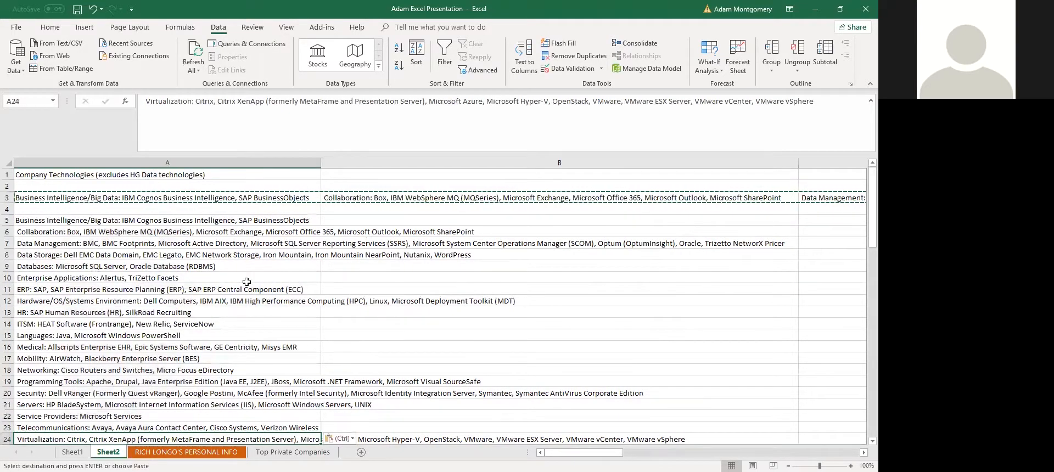
pyautogui.hotkey('ctrl', 'shift', 'Up')
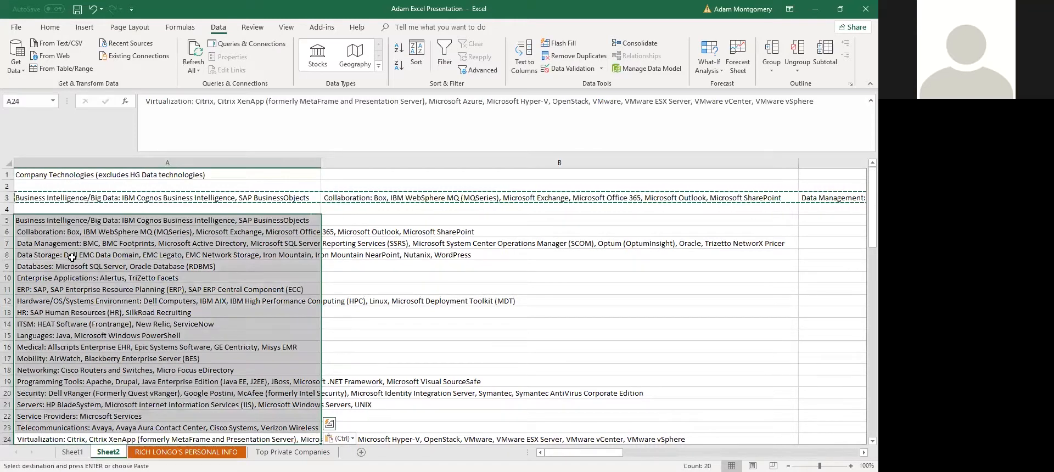
# Split A5:A24 at ':' instead of spaces, then select categories A5:A12 with technologies B5:B12
pyautogui.click(524, 60)
pyautogui.click(589, 194)
pyautogui.click(756, 340)
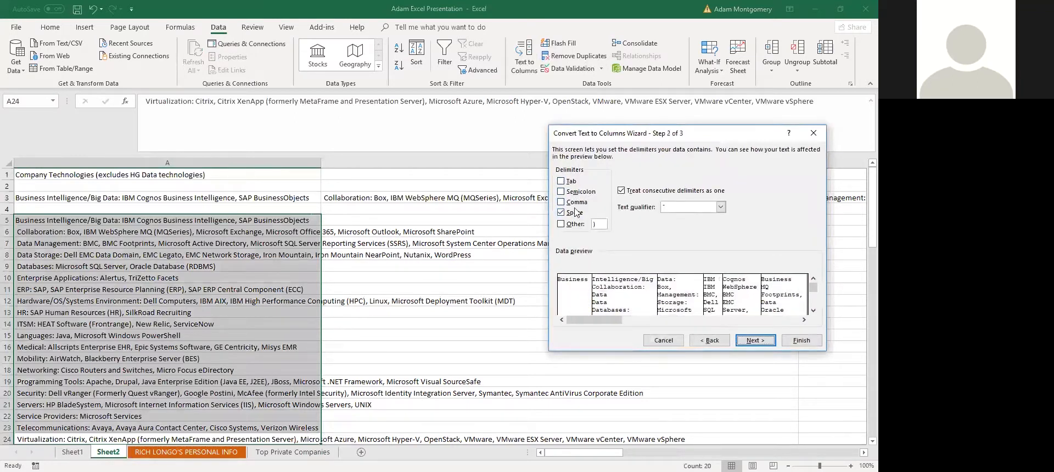
pyautogui.click(560, 212)
pyautogui.click(561, 224)
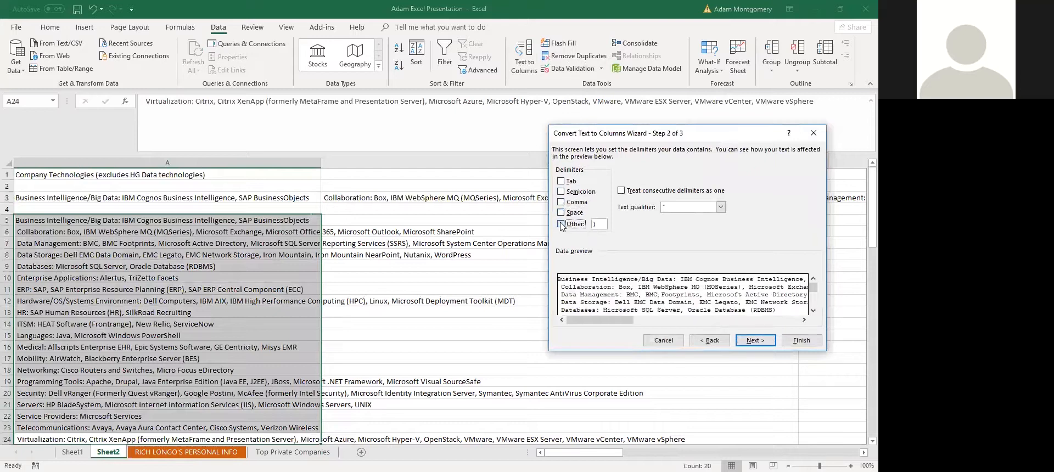
pyautogui.press('BackSpace')
pyautogui.write(':')
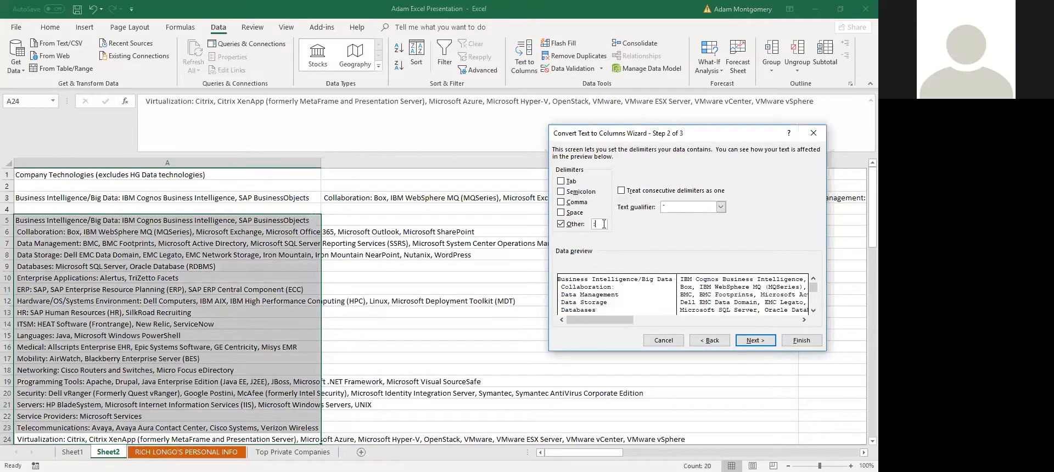
pyautogui.click(802, 341)
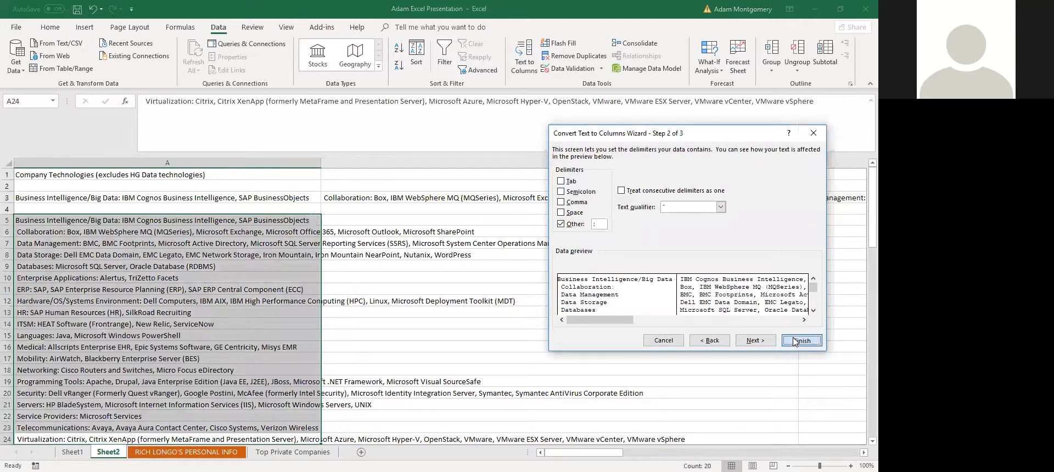
pyautogui.click(203, 336)
pyautogui.moveTo(129, 222); pyautogui.dragTo(198, 293)
pyautogui.keyDown('ctrl'); pyautogui.moveTo(380, 219); pyautogui.dragTo(385, 302); pyautogui.keyUp('ctrl')
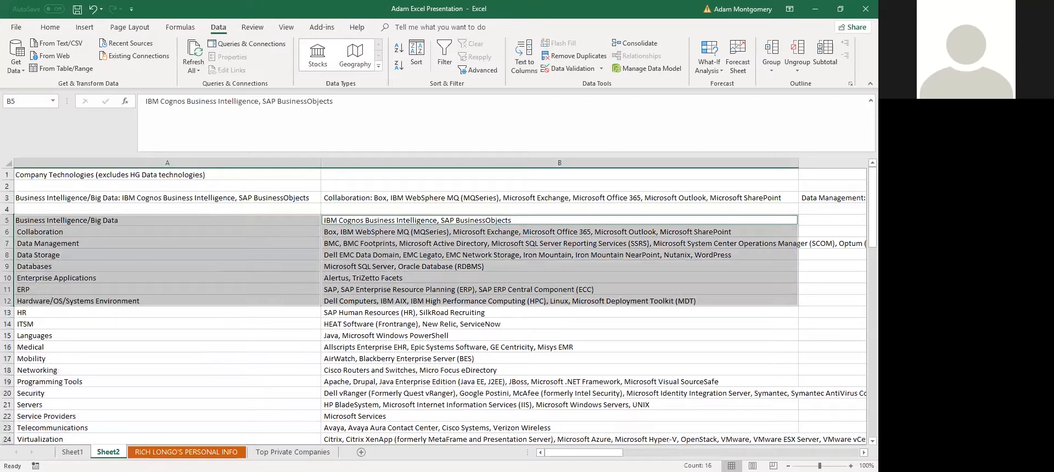
# Review the Remove Duplicates topic on Sheet1, then view the personal info and Top Private Companies sheets
pyautogui.click(72, 452)
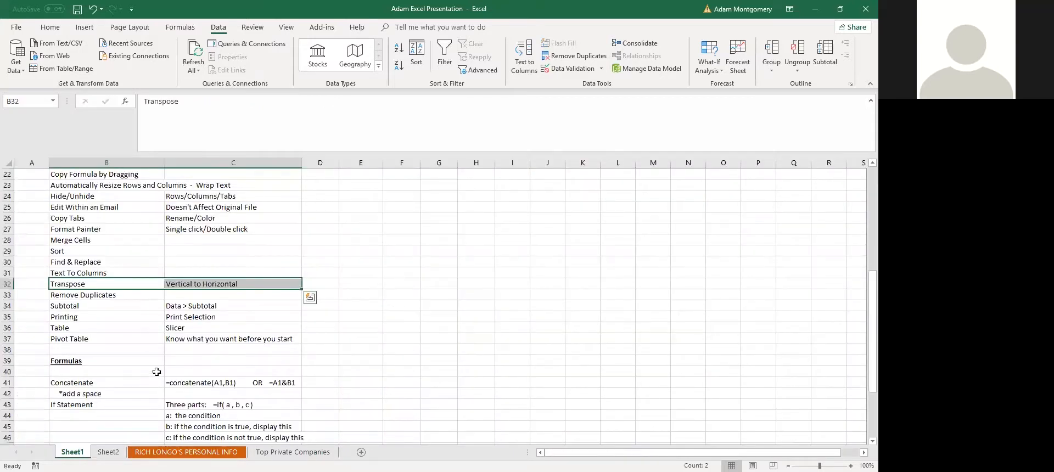
pyautogui.moveTo(102, 295); pyautogui.dragTo(178, 295)
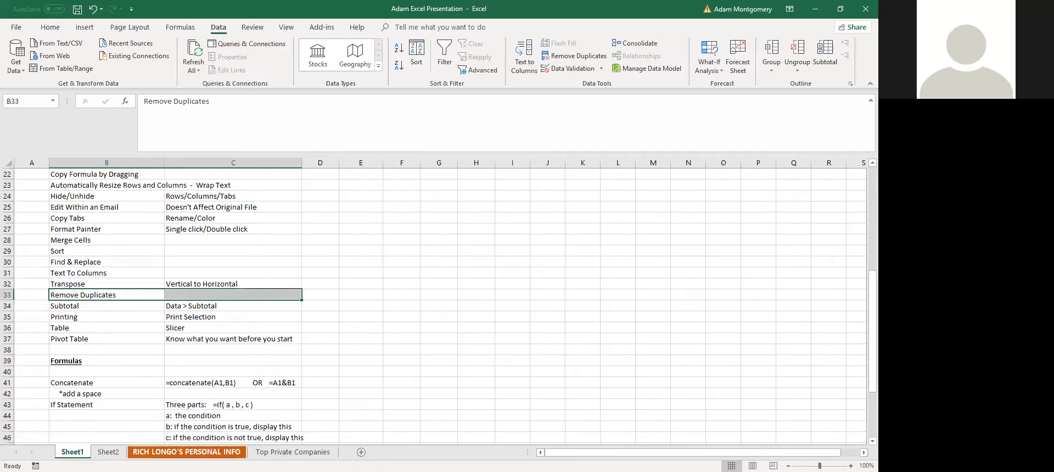
pyautogui.click(187, 452)
pyautogui.click(293, 452)
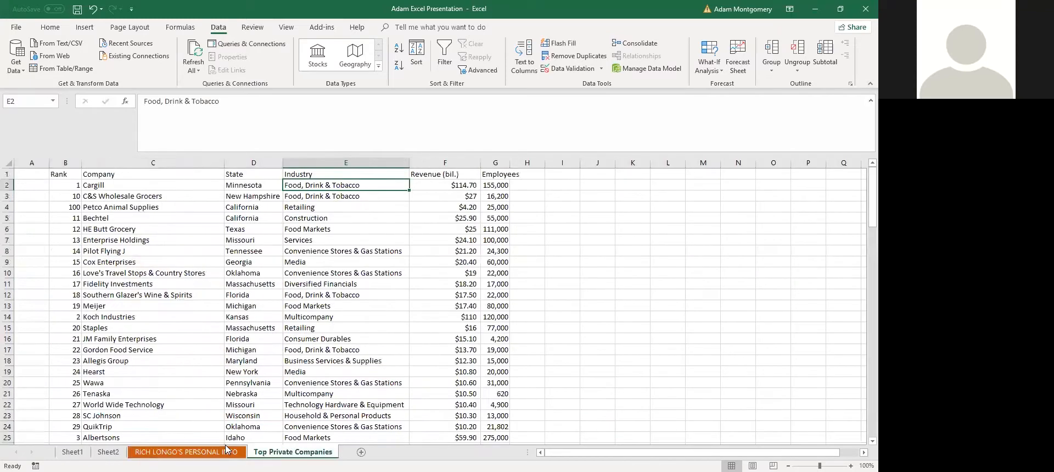
# Delete the personal info sheet permanently
pyautogui.rightClick(208, 452)
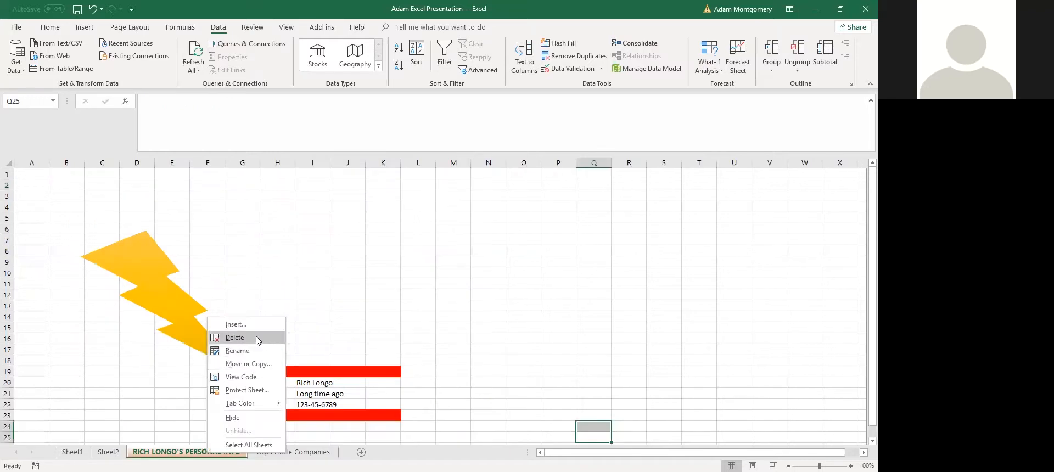
pyautogui.press('Return')
pyautogui.click(423, 278)
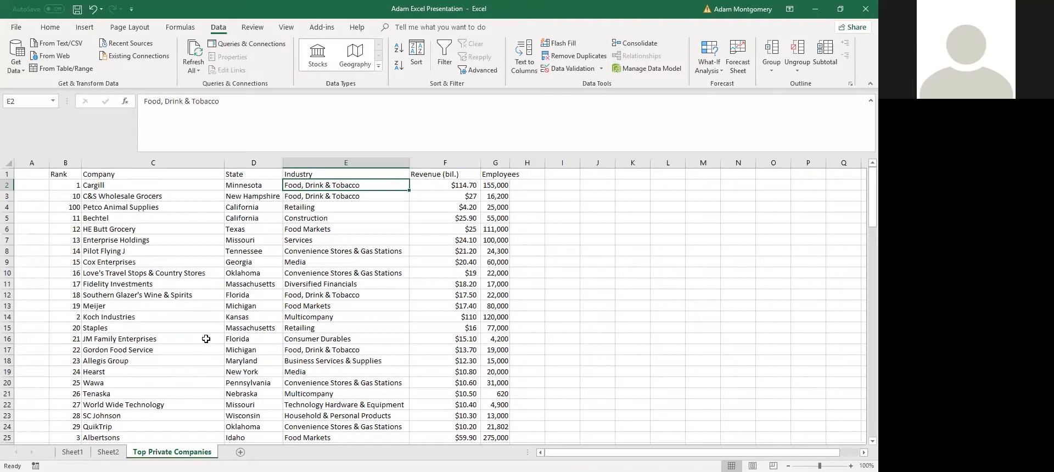
pyautogui.click(202, 340)
# Copy the Enterprise Holdings, Pilot Flying J and Cox Enterprises rows (B7:G9)
pyautogui.click(122, 241)
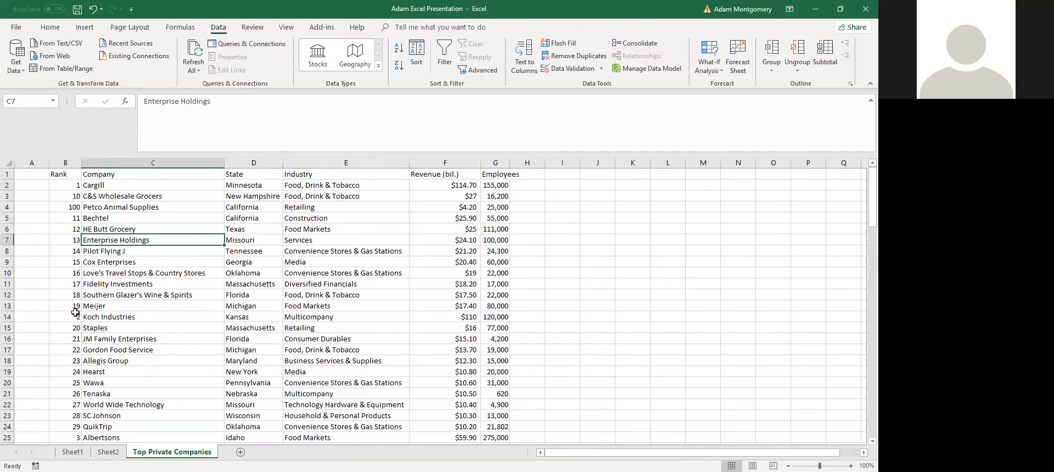
pyautogui.moveTo(68, 260); pyautogui.dragTo(491, 239)
pyautogui.hotkey('ctrl', 'c')
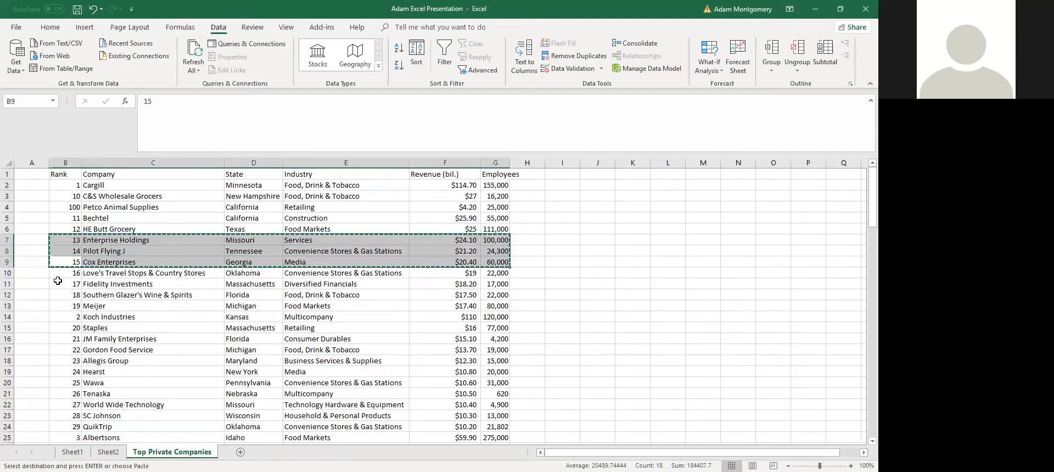
# Insert the copied rows at B10, shifting the existing cells down
pyautogui.click(74, 274)
pyautogui.hotkey('shift', 'space')
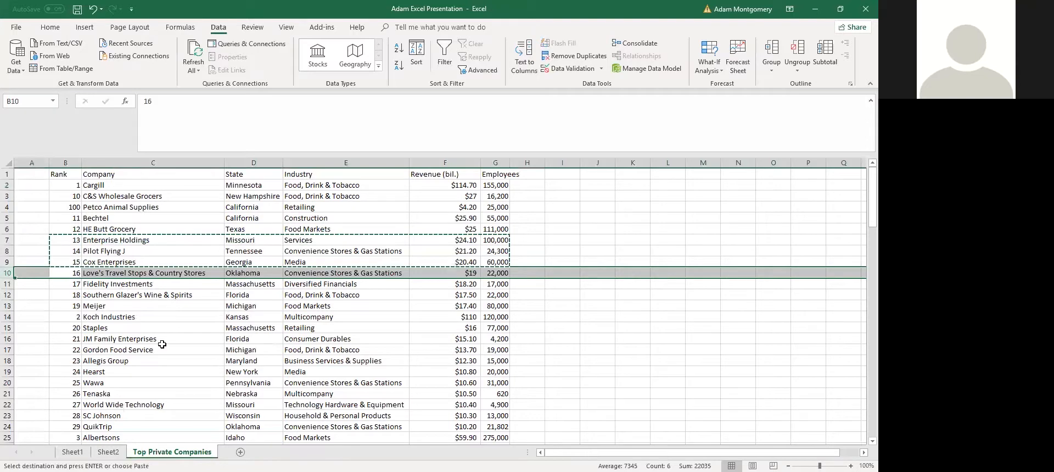
pyautogui.rightClick(77, 275)
pyautogui.click(68, 272)
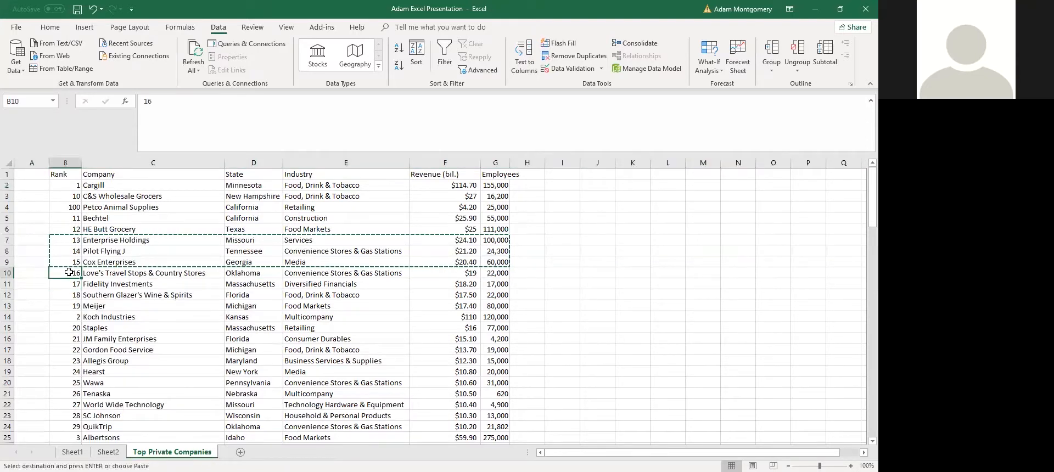
pyautogui.rightClick(68, 272)
pyautogui.click(71, 273)
pyautogui.hotkey('shift', 'F10')
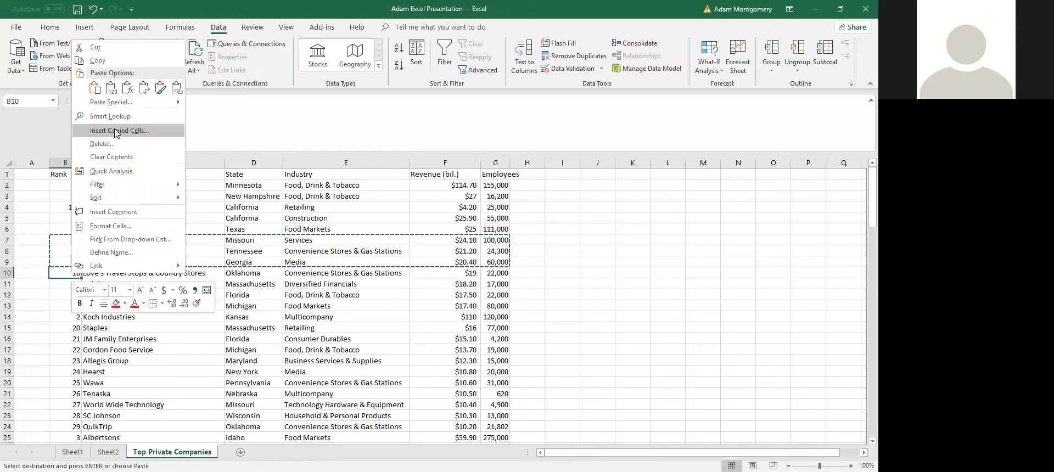
pyautogui.click(115, 132)
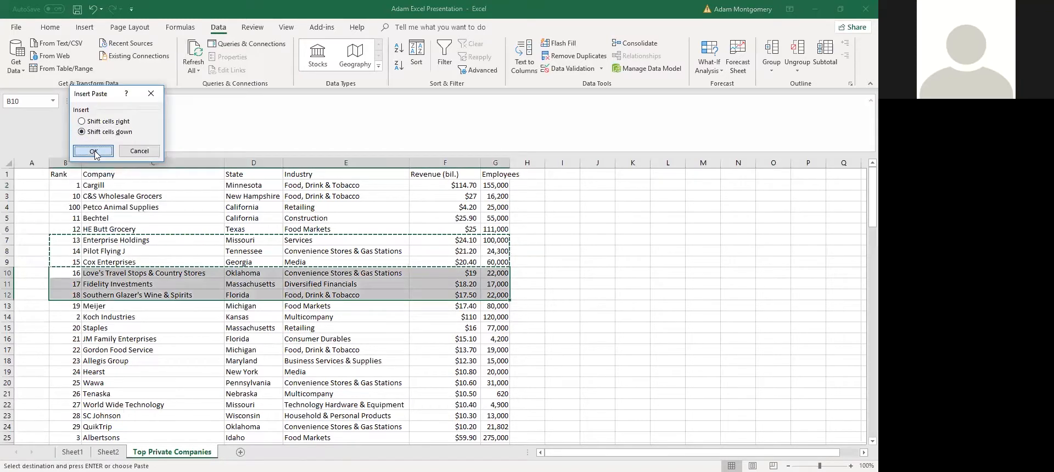
pyautogui.press('Return')
pyautogui.moveTo(108, 241); pyautogui.dragTo(124, 299)
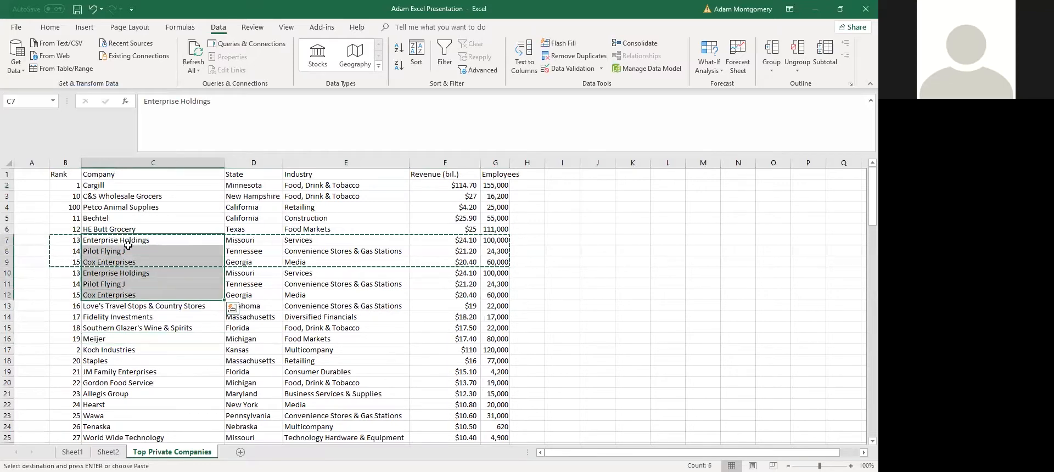
# Run Remove Duplicates on the whole company range with all columns checked
pyautogui.click(89, 197)
pyautogui.hotkey('ctrl', 'a')
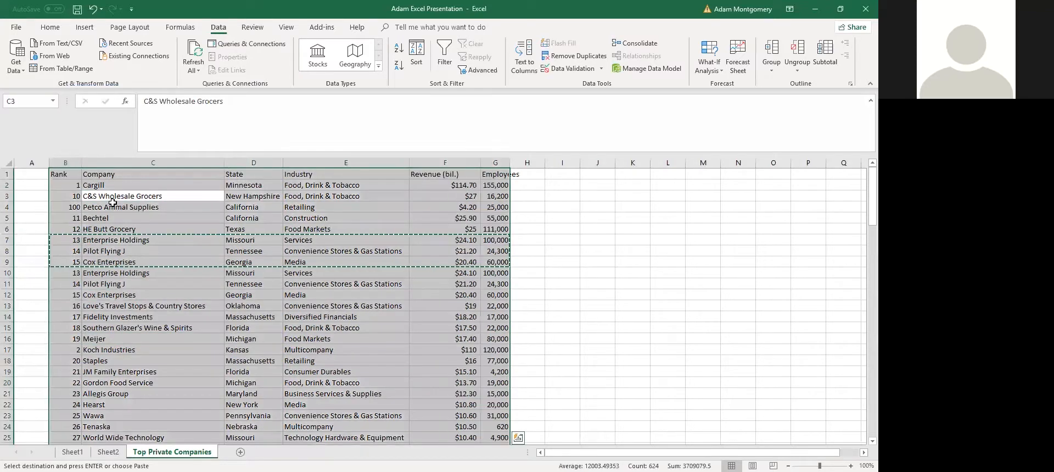
pyautogui.click(582, 57)
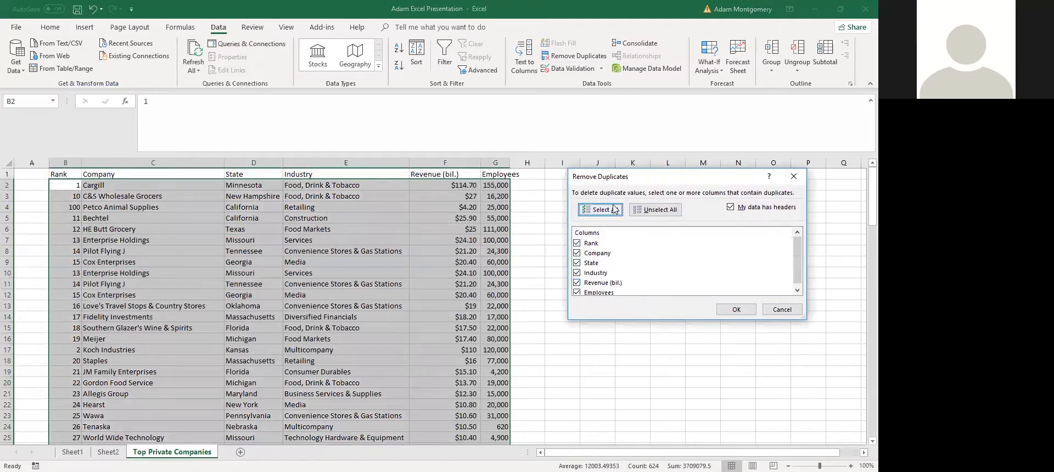
pyautogui.click(737, 310)
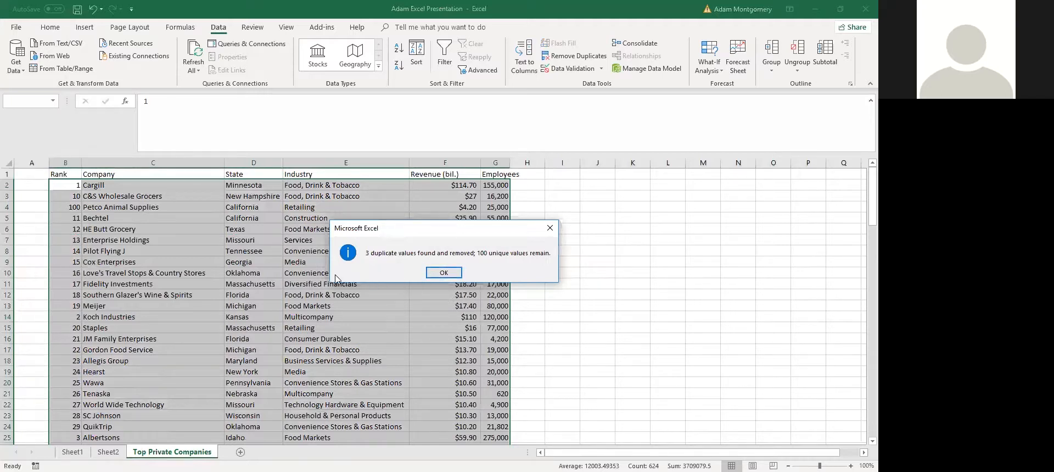
pyautogui.click(455, 272)
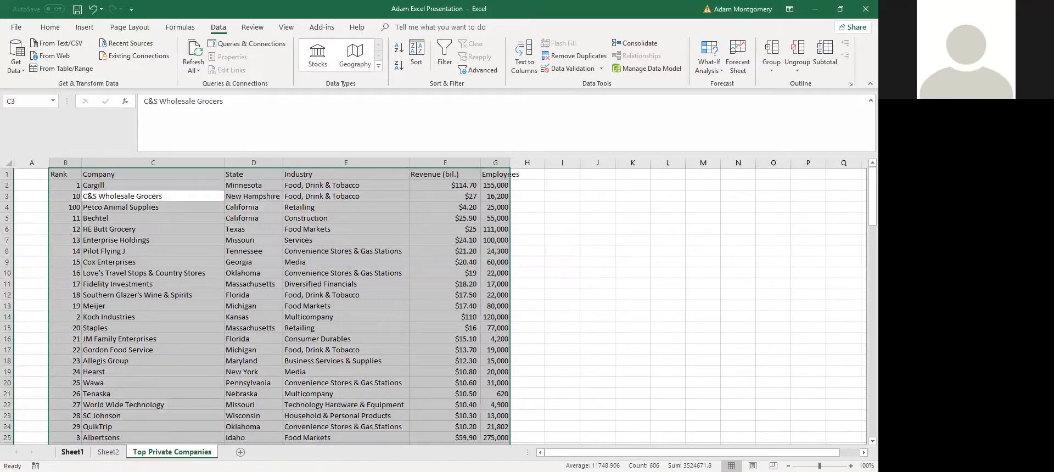
# Note the Subtotal topic on Sheet1, then return to Top Private Companies
pyautogui.click(72, 452)
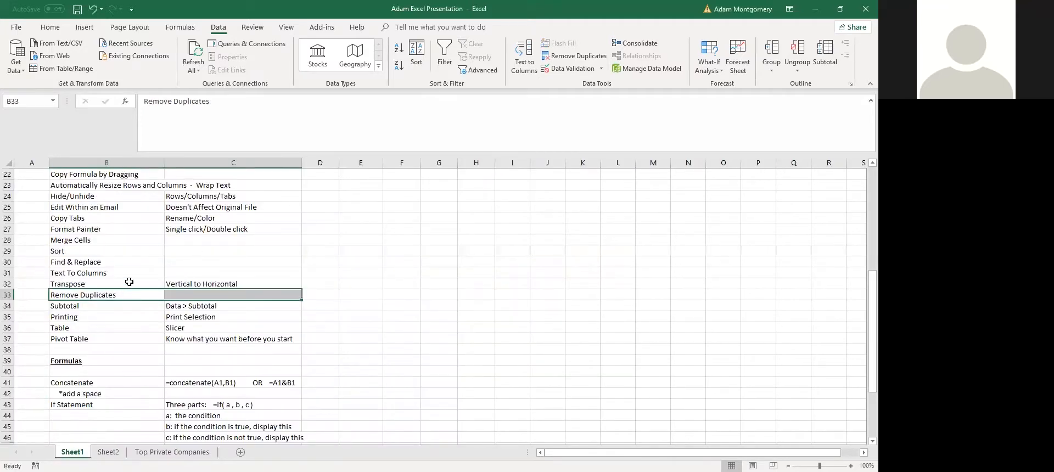
pyautogui.moveTo(86, 306); pyautogui.dragTo(208, 311)
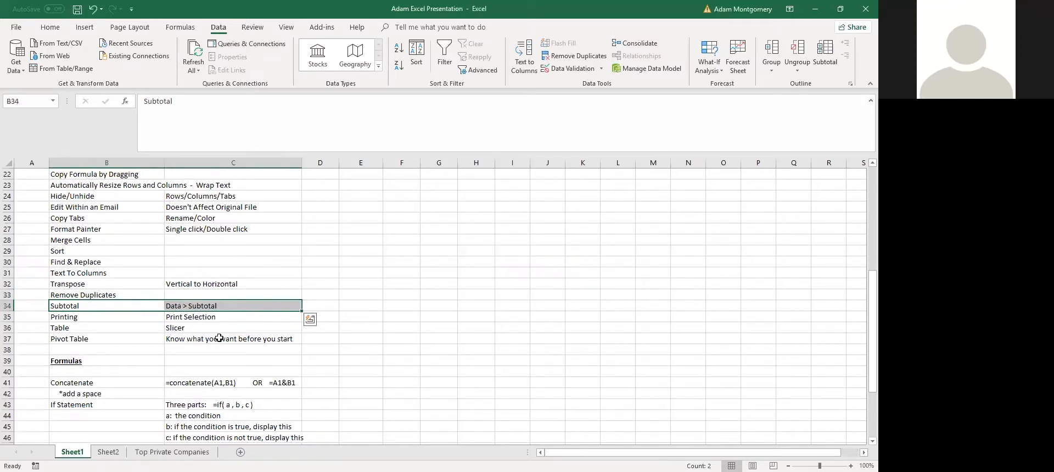
pyautogui.click(172, 452)
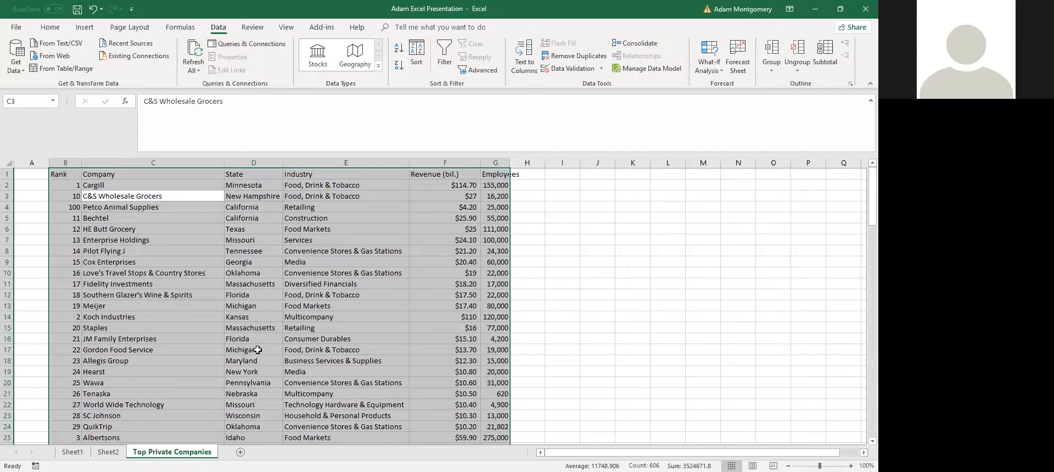
pyautogui.click(227, 319)
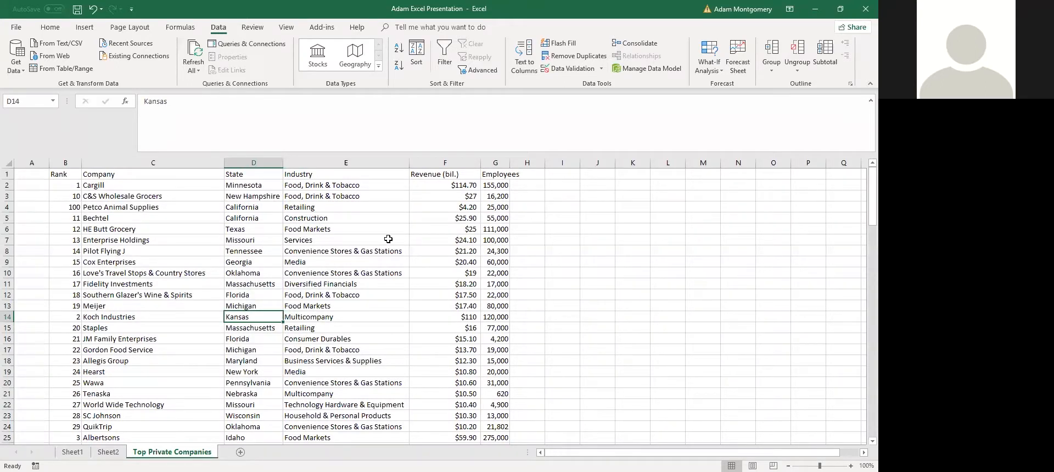
pyautogui.click(180, 206)
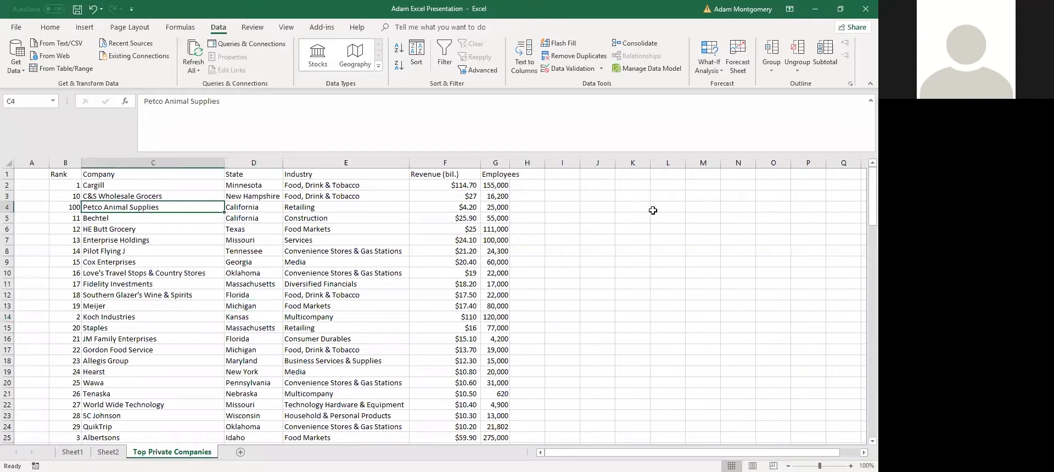
pyautogui.click(826, 66)
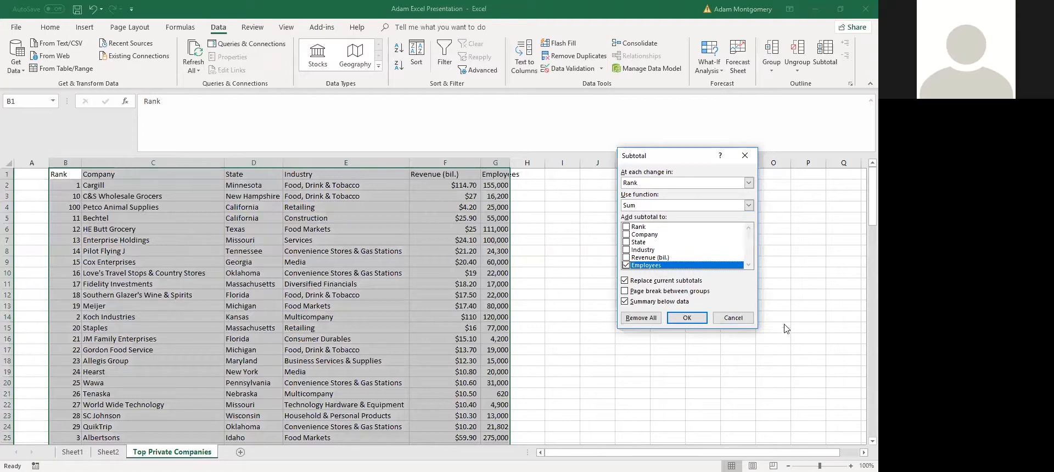
pyautogui.click(733, 318)
pyautogui.click(294, 284)
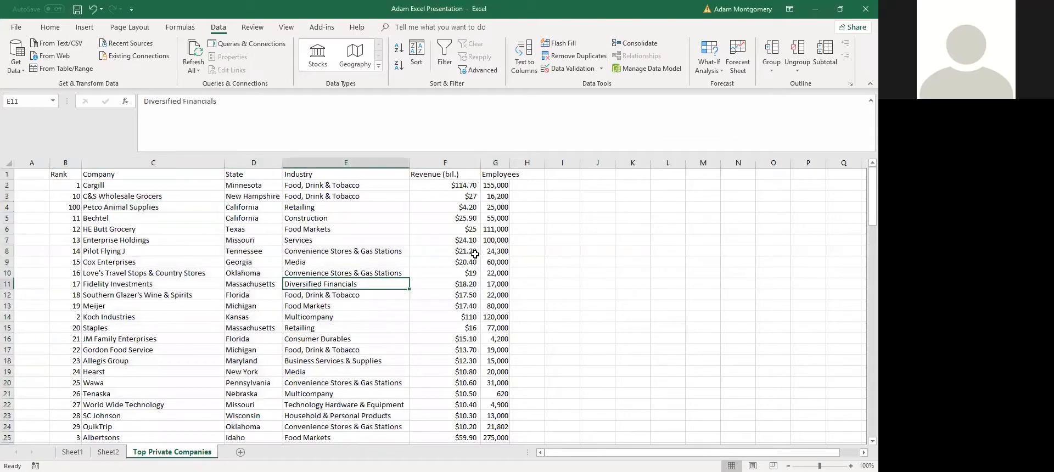
pyautogui.hotkey('ctrl', 'a')
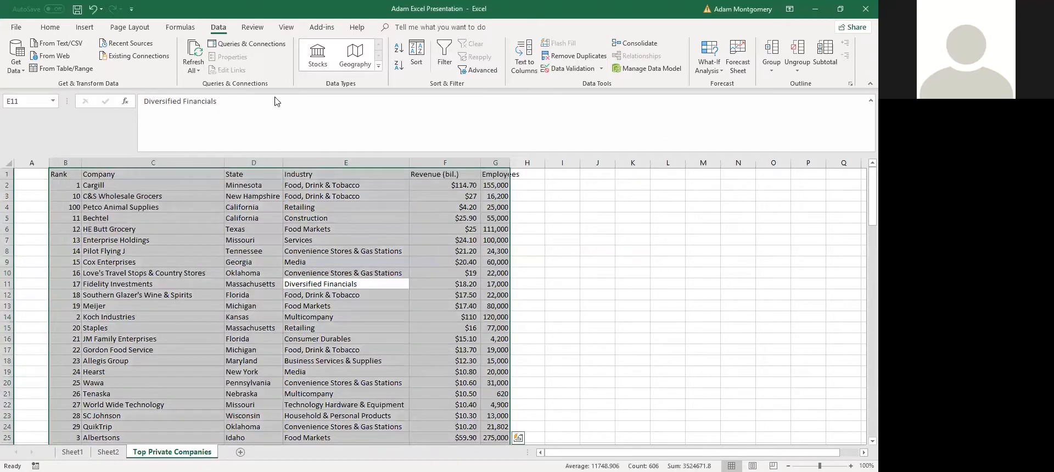
# Sort the company data A to Z by the Industry column
pyautogui.click(413, 52)
pyautogui.click(607, 226)
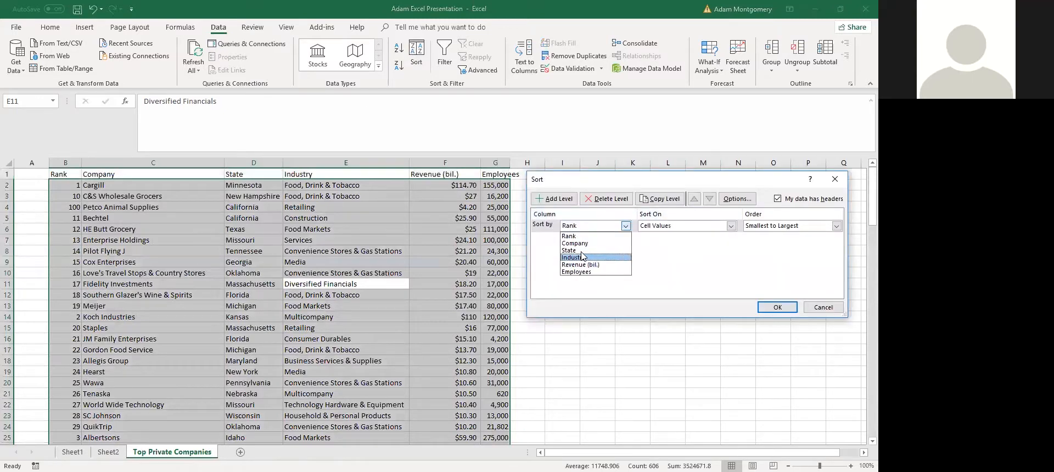
pyautogui.click(599, 258)
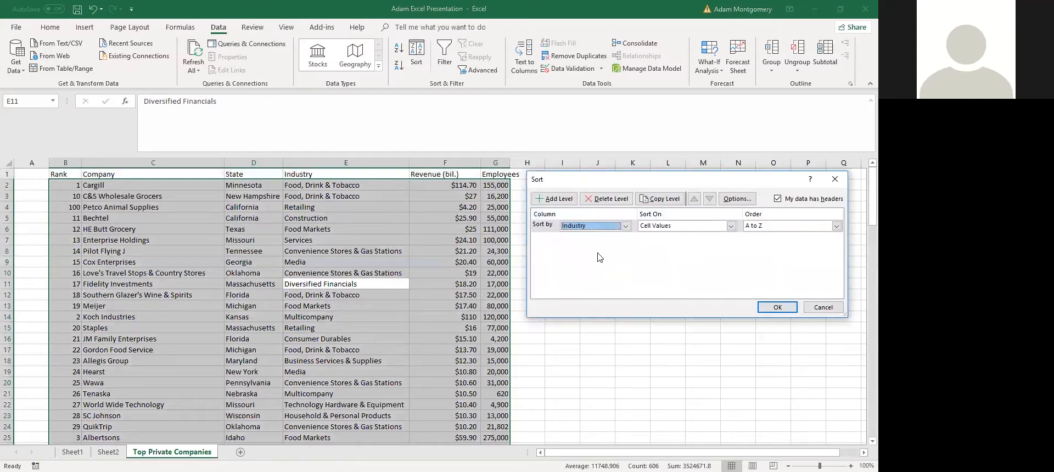
pyautogui.click(778, 307)
pyautogui.click(349, 349)
# Select Revenue cells F2:F13 to check their status-bar sum, then select the full data range
pyautogui.click(363, 220)
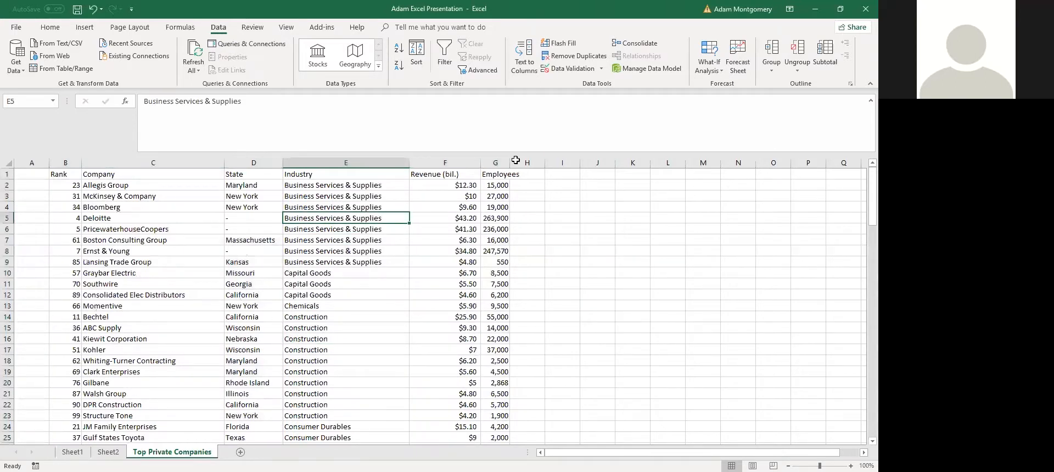
pyautogui.moveTo(453, 262); pyautogui.dragTo(463, 196)
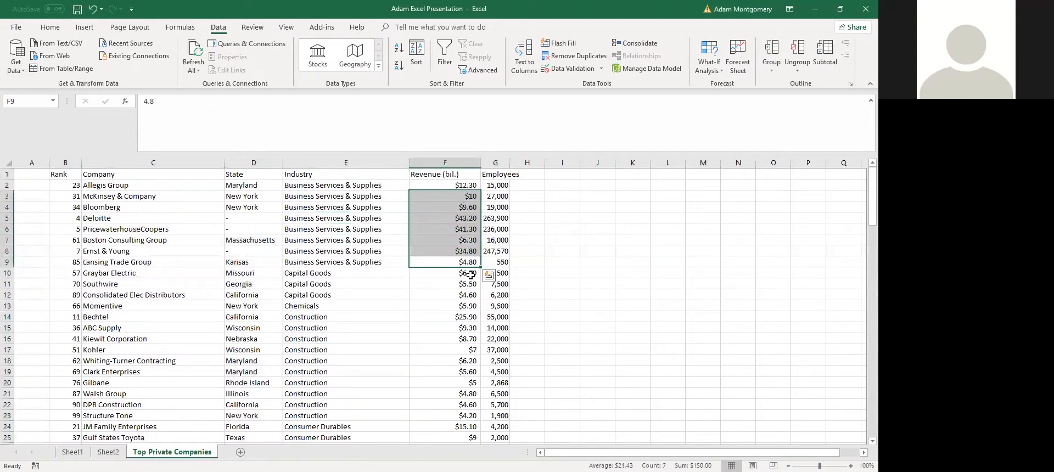
pyautogui.click(466, 274)
pyautogui.moveTo(468, 263); pyautogui.dragTo(459, 187)
pyautogui.keyDown('ctrl'); pyautogui.moveTo(467, 273); pyautogui.dragTo(466, 306); pyautogui.keyUp('ctrl')
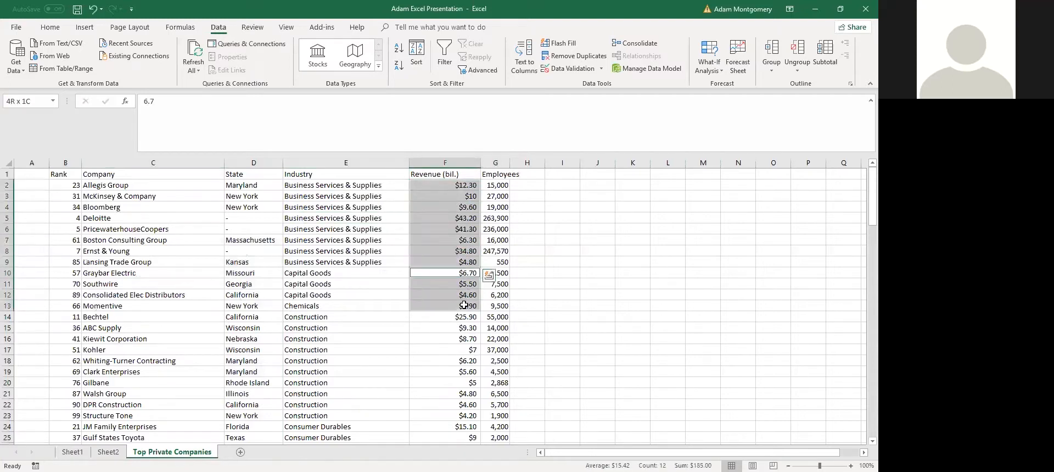
pyautogui.click(344, 230)
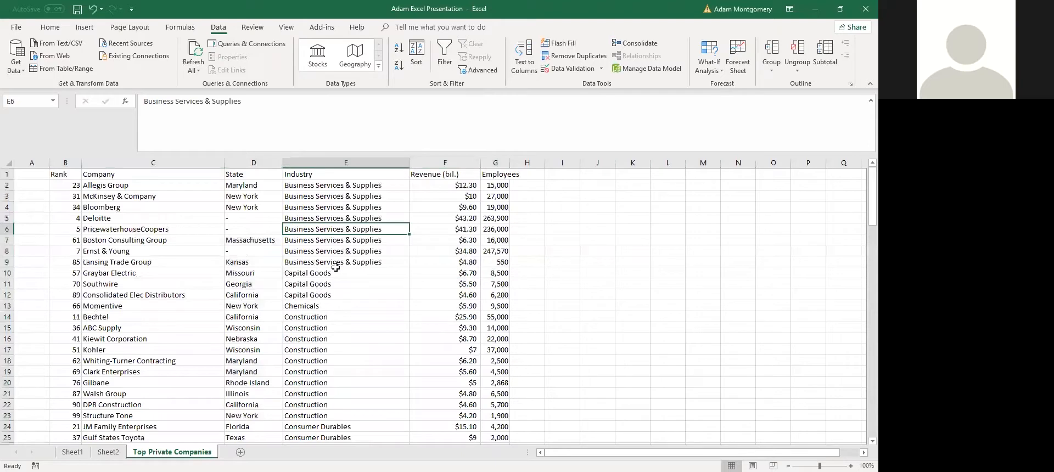
pyautogui.hotkey('ctrl', 'a')
# Add Sum subtotals of Revenue (bil.), not Employees, at each change in Industry
pyautogui.click(825, 53)
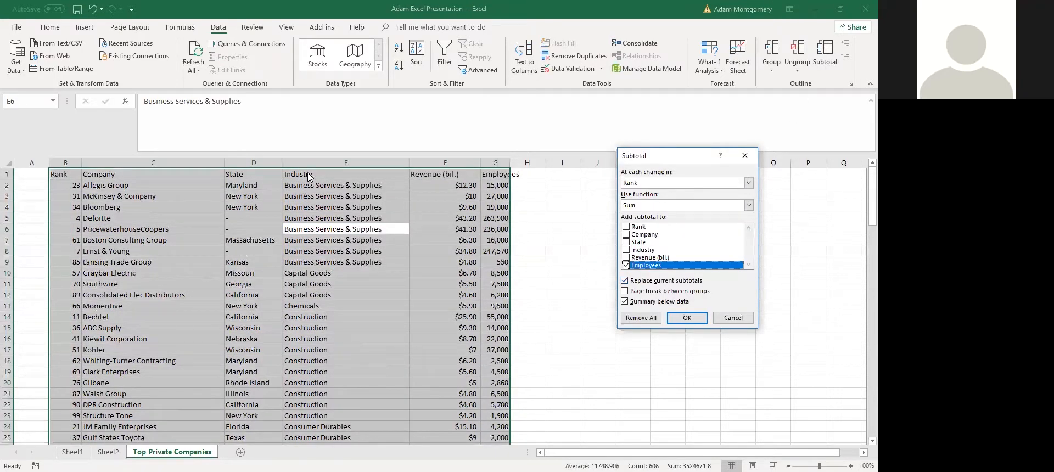
pyautogui.click(644, 183)
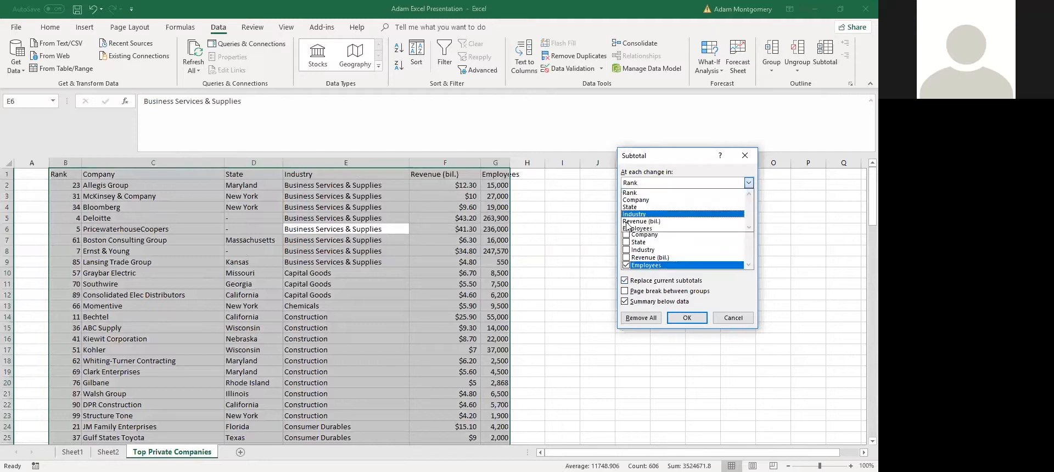
pyautogui.click(643, 215)
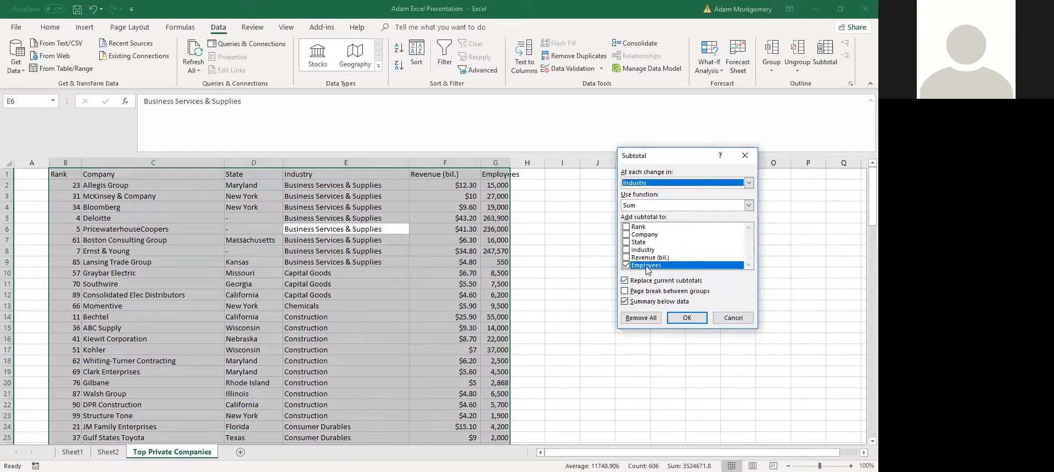
pyautogui.click(626, 258)
pyautogui.click(626, 265)
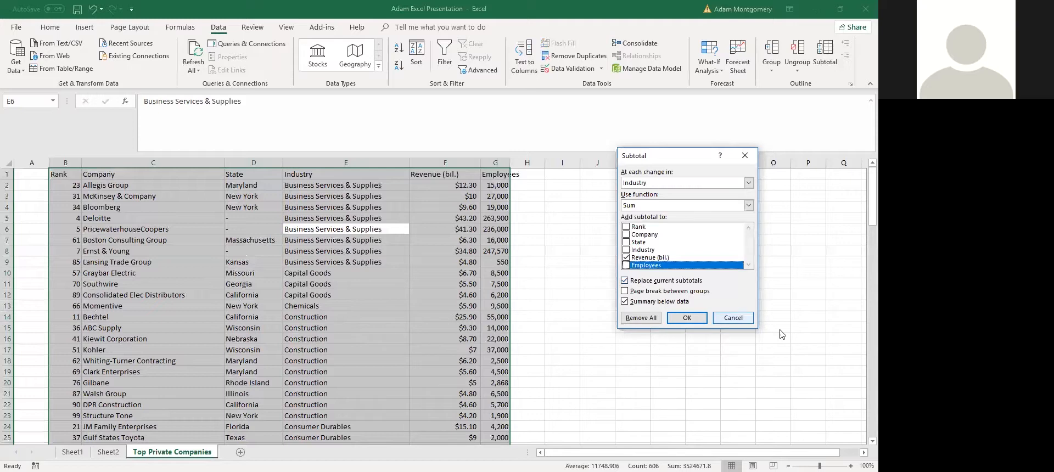
pyautogui.click(688, 320)
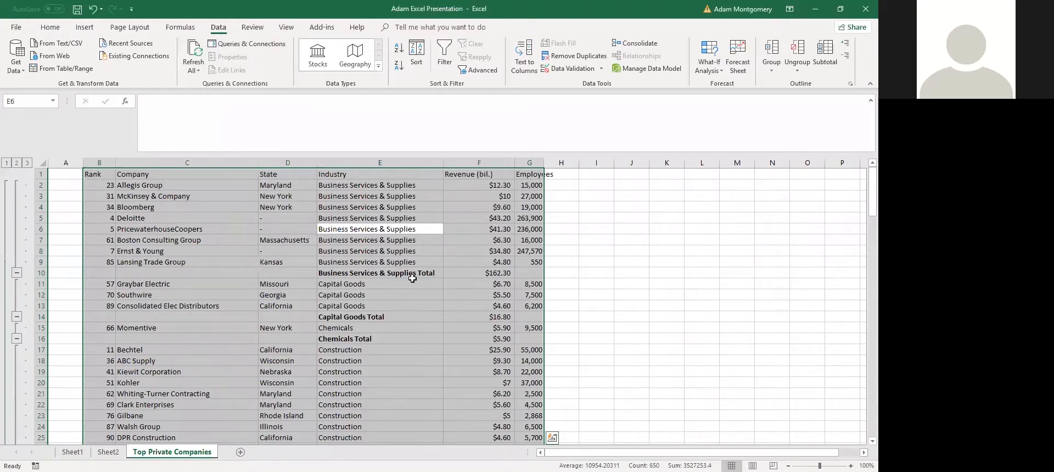
# Inspect the Business Services & Supplies cells and their Total formula
pyautogui.click(364, 194)
pyautogui.moveTo(372, 262); pyautogui.dragTo(388, 181)
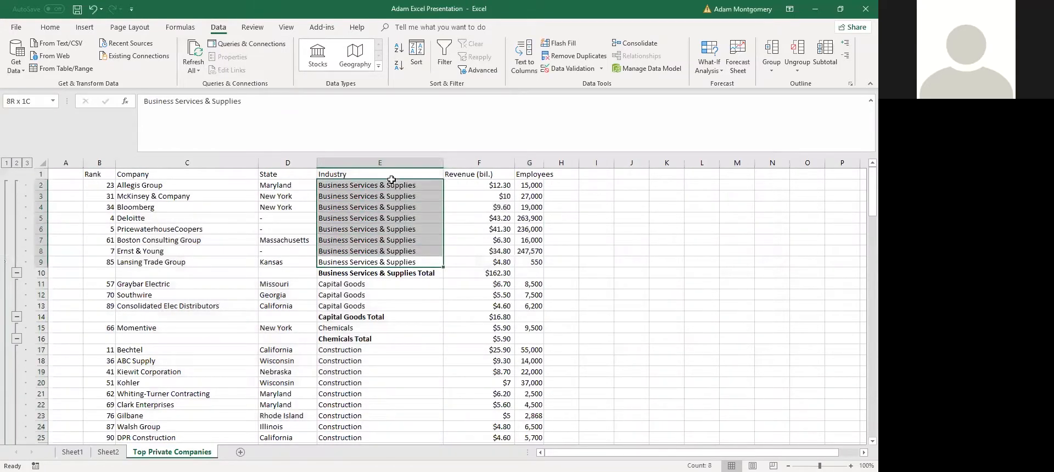
pyautogui.click(500, 271)
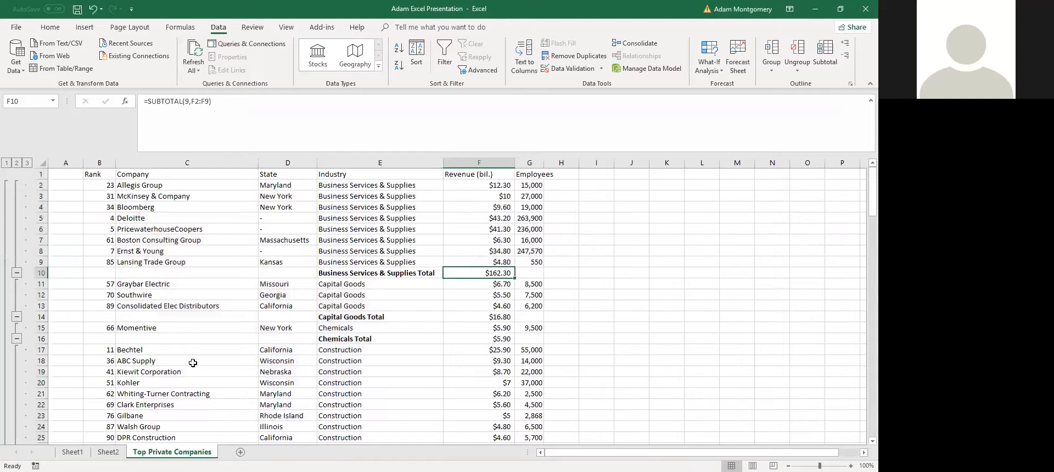
# Collapse the outline to the $1,290.80 Grand Total, expand it fully, then undo the subtotals
pyautogui.click(17, 163)
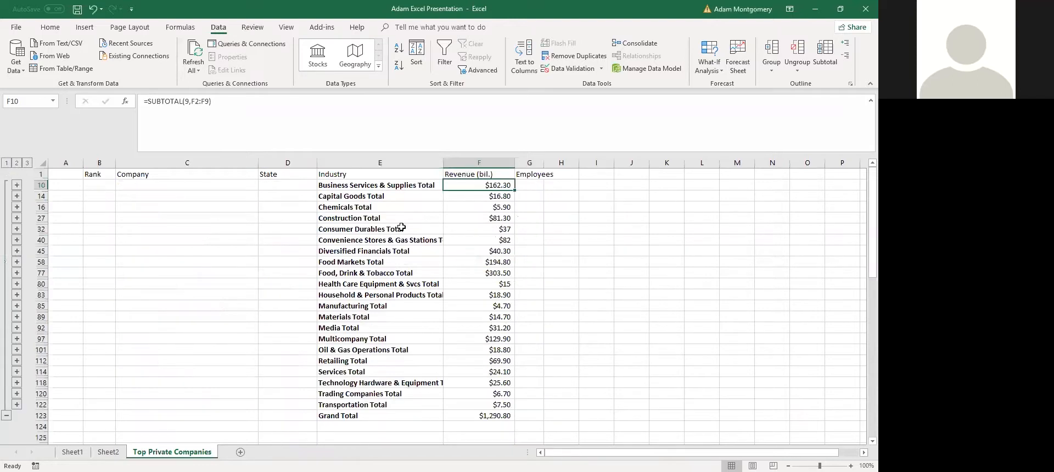
pyautogui.click(7, 163)
pyautogui.click(494, 185)
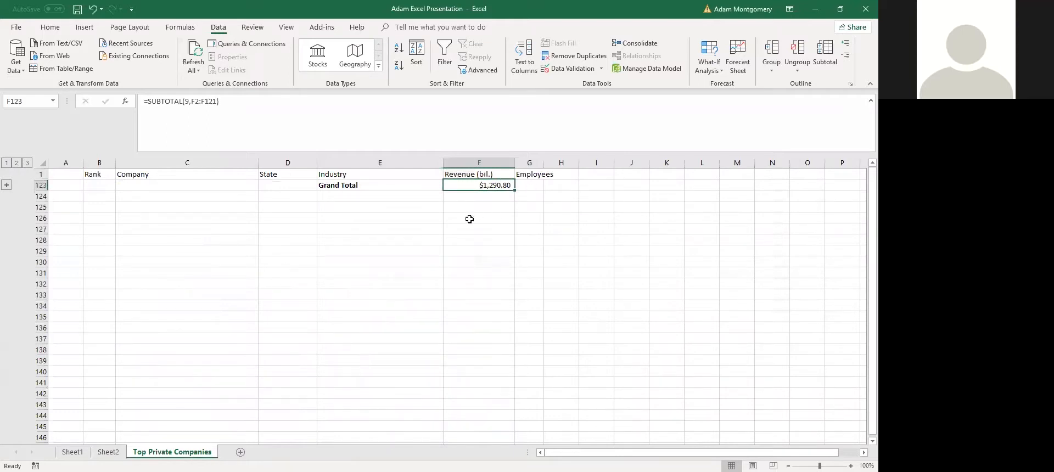
pyautogui.click(18, 163)
pyautogui.click(27, 164)
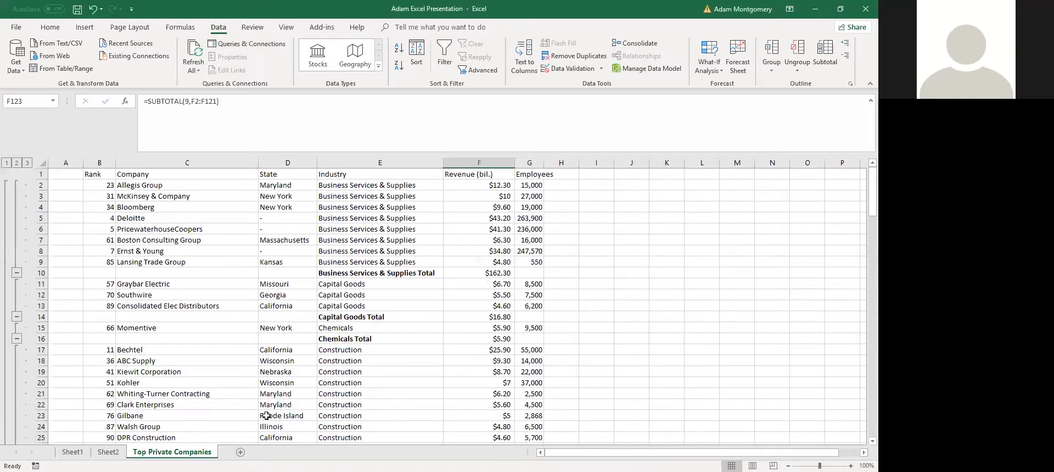
pyautogui.scroll(-20, 266, 415)
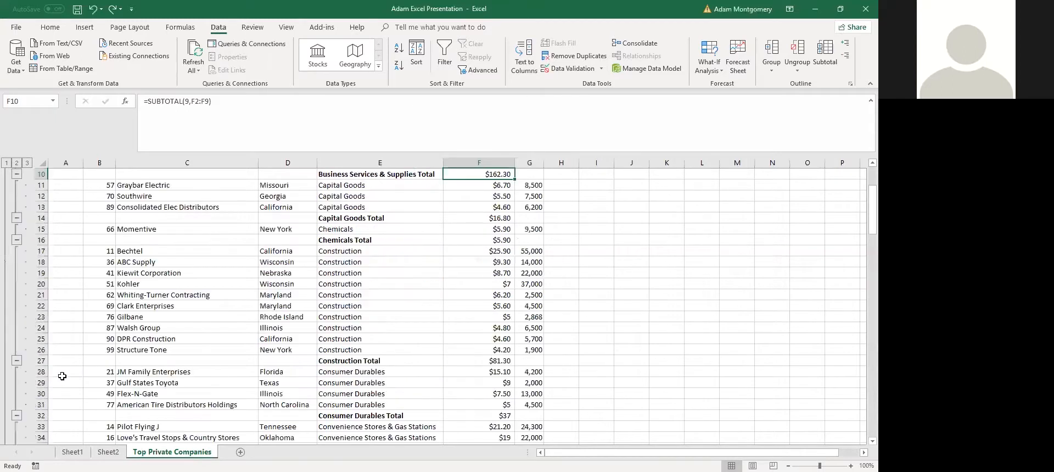
pyautogui.hotkey('ctrl', 'z')
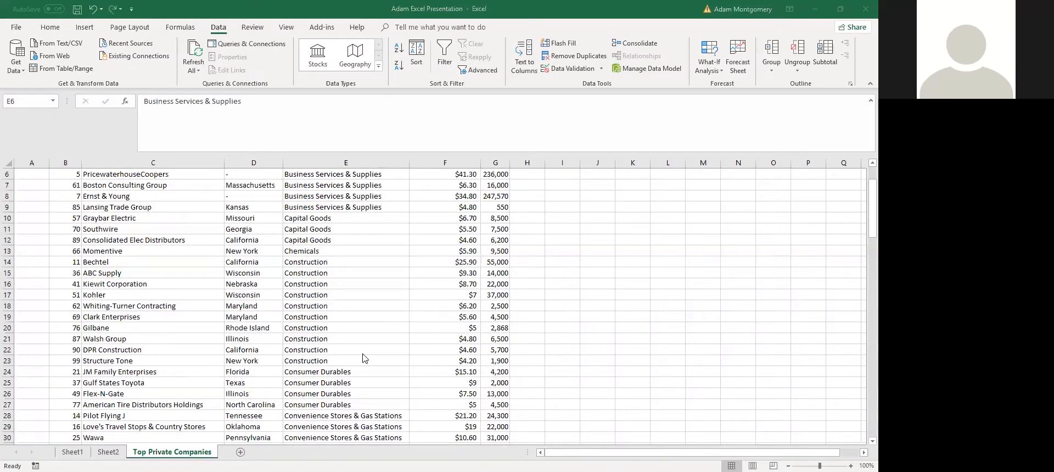
# Note the Printing topic on Sheet1, then return to the top of Top Private Companies
pyautogui.click(73, 452)
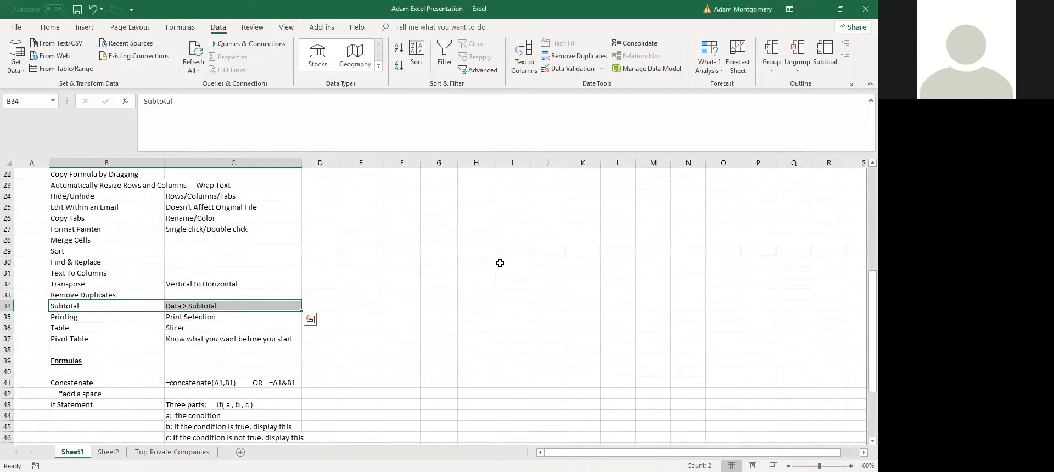
pyautogui.moveTo(87, 316); pyautogui.dragTo(176, 318)
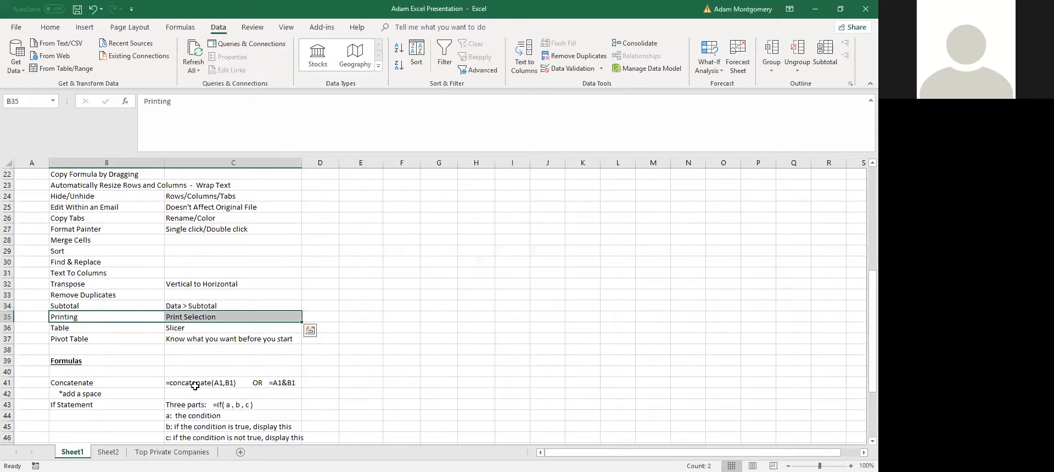
pyautogui.click(180, 454)
pyautogui.click(241, 340)
pyautogui.scroll(2, 247, 344)
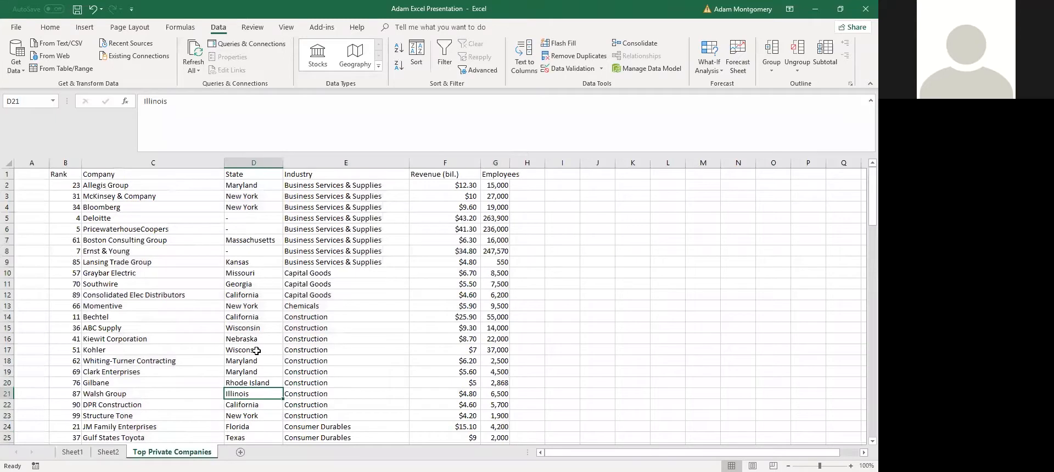
pyautogui.hotkey('ctrl', 'Home')
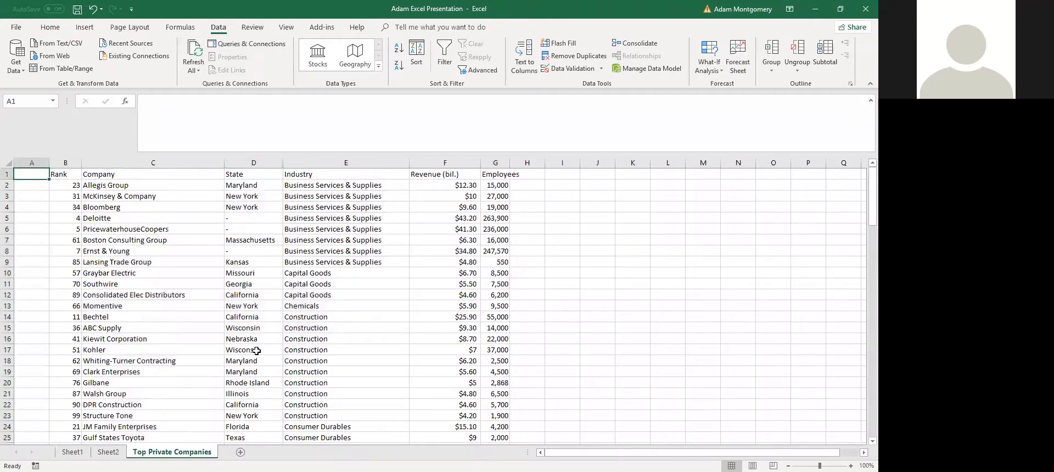
# Select a few company cells, then open the print preview with Ctrl+P
pyautogui.click(244, 352)
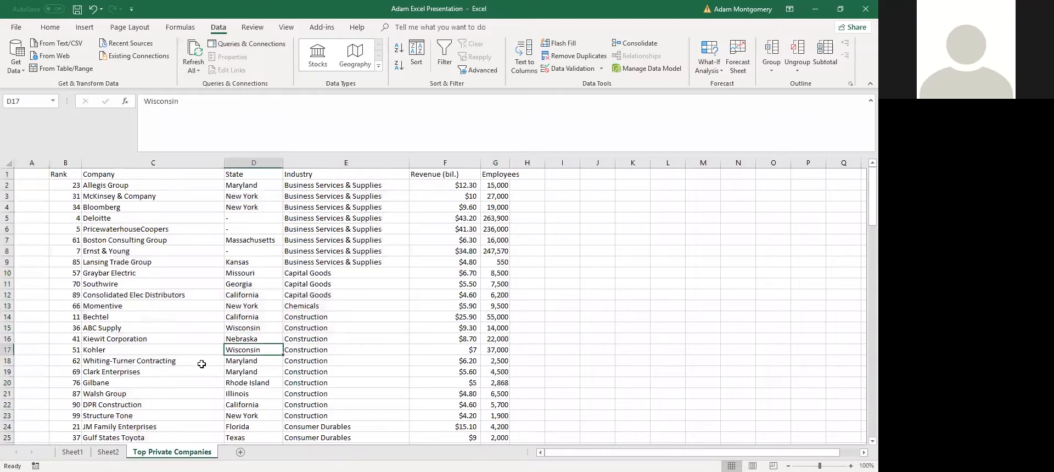
pyautogui.click(147, 313)
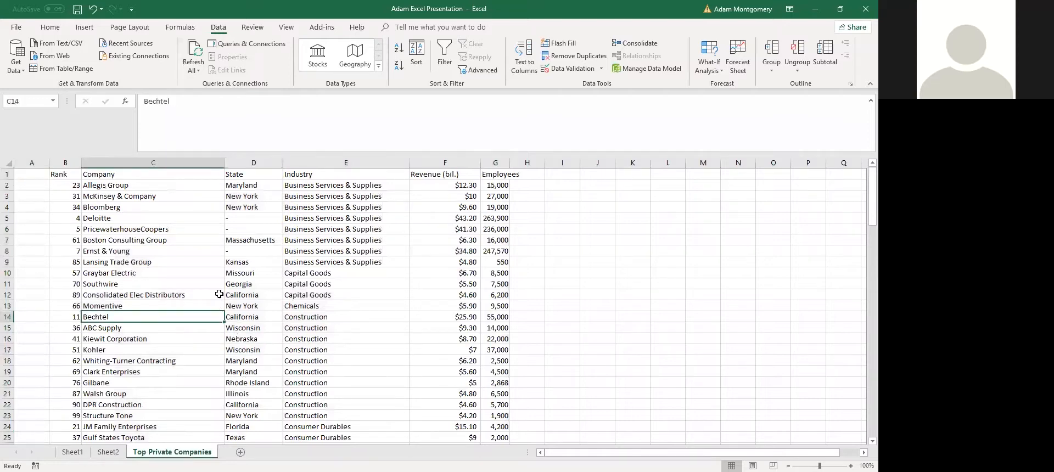
pyautogui.click(102, 251)
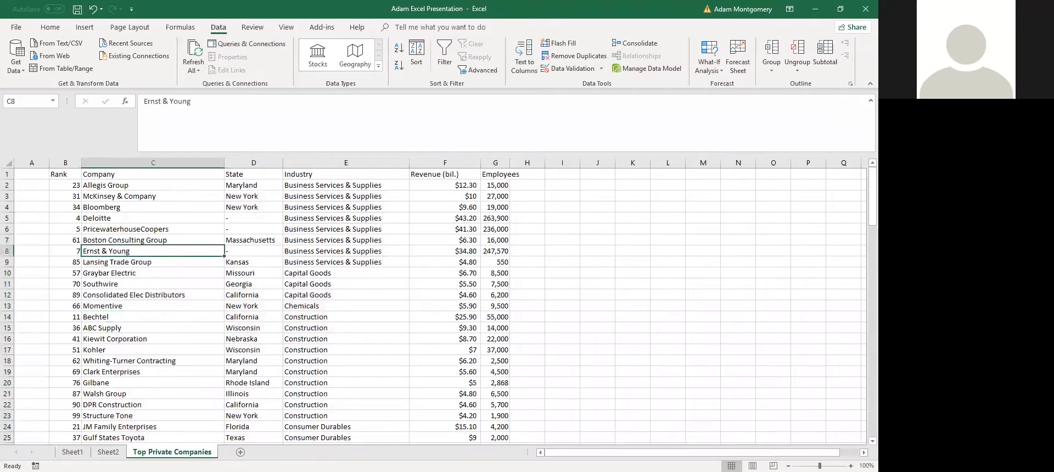
pyautogui.hotkey('ctrl', 'p')
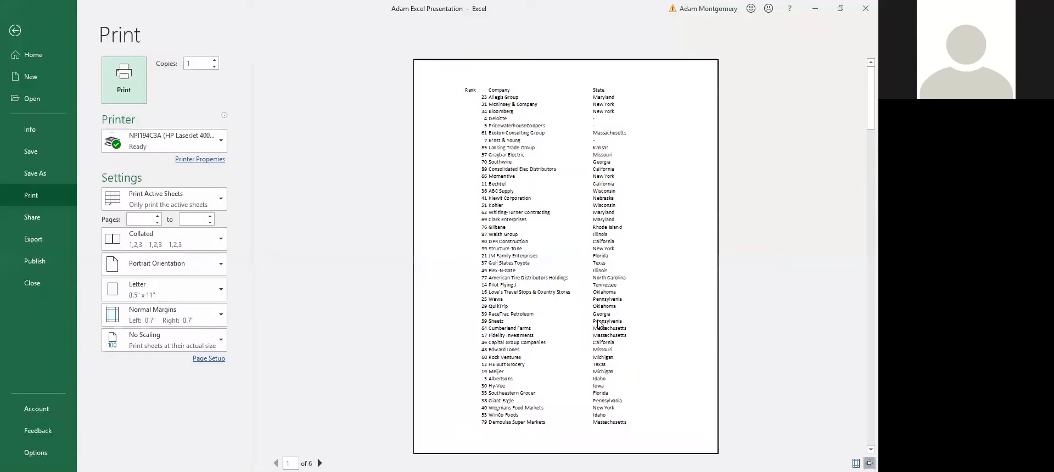
# Set the printout to landscape with all columns fitted on one page
pyautogui.scroll(-4, 541, 307)
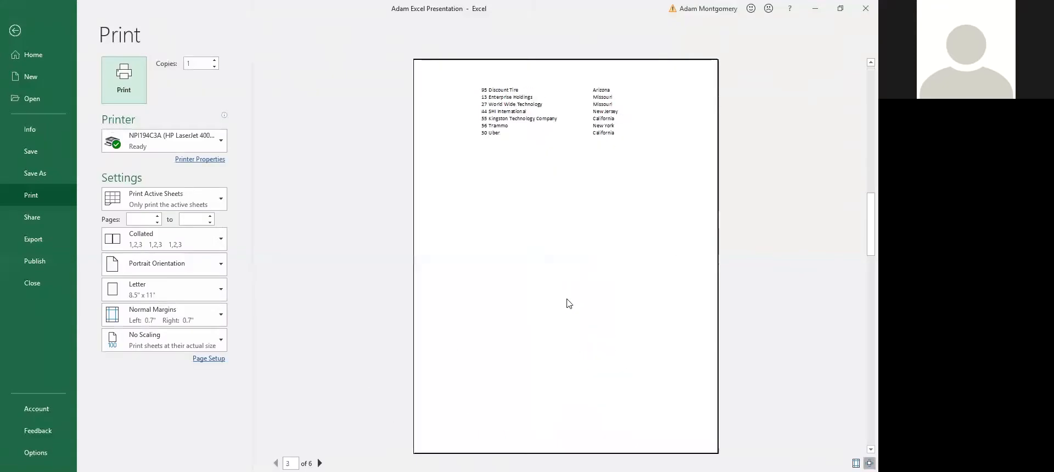
pyautogui.scroll(-2, 529, 282)
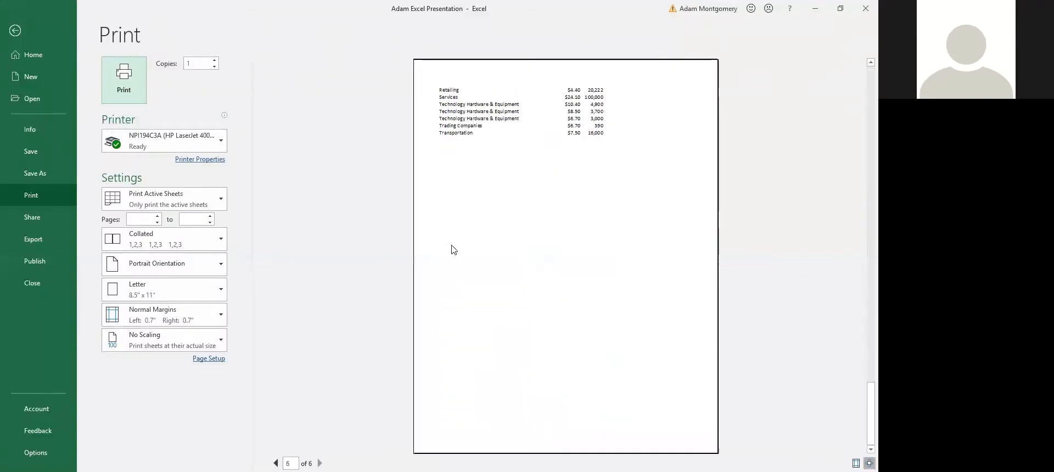
pyautogui.scroll(1, 489, 208)
pyautogui.scroll(4, 488, 209)
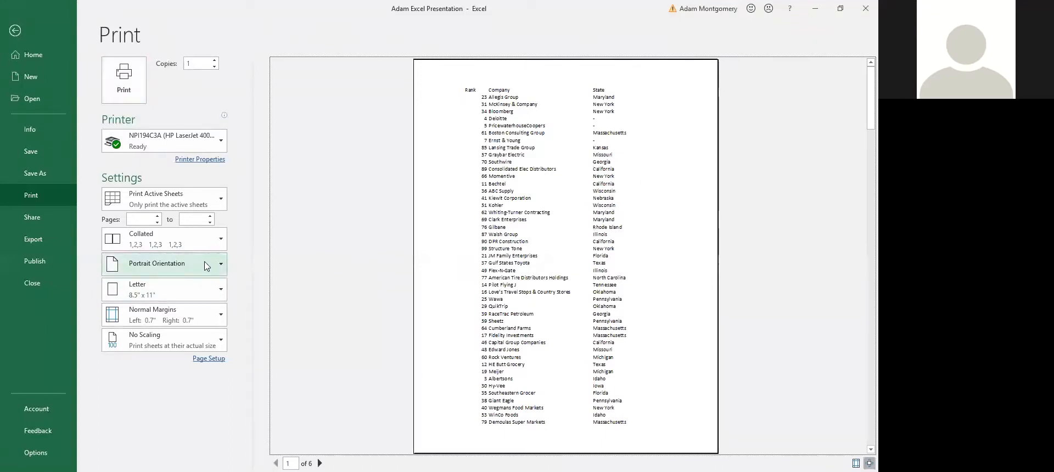
pyautogui.click(173, 271)
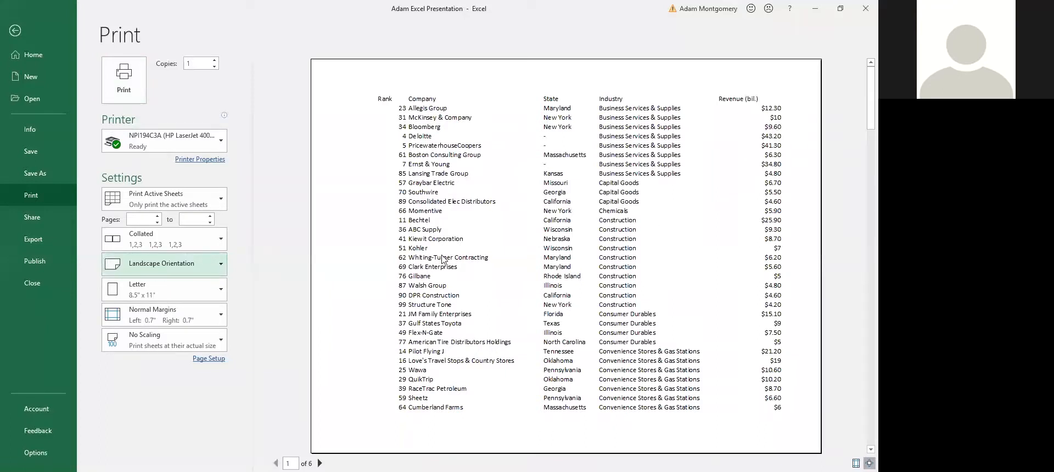
pyautogui.click(153, 348)
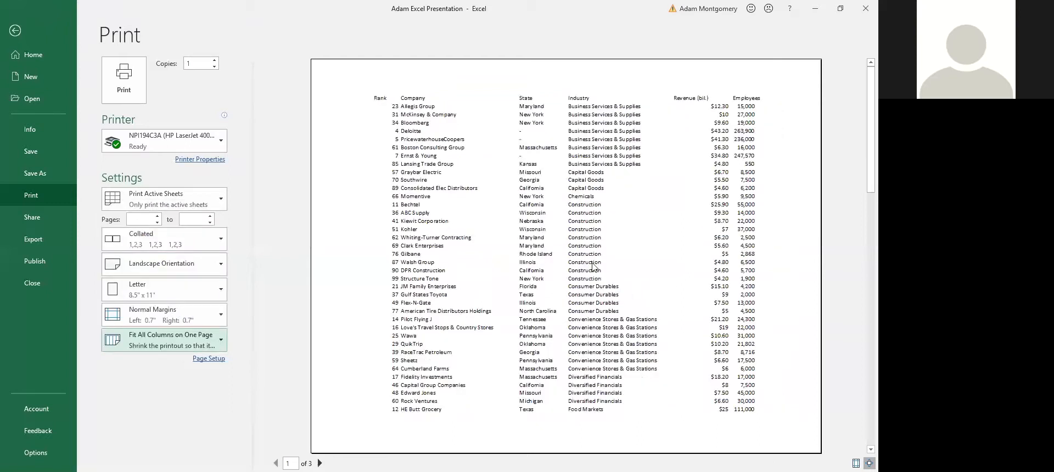
# Change scaling to Fit Sheet on One Page and switch back to portrait
pyautogui.scroll(-1, 604, 222)
pyautogui.scroll(-1, 677, 228)
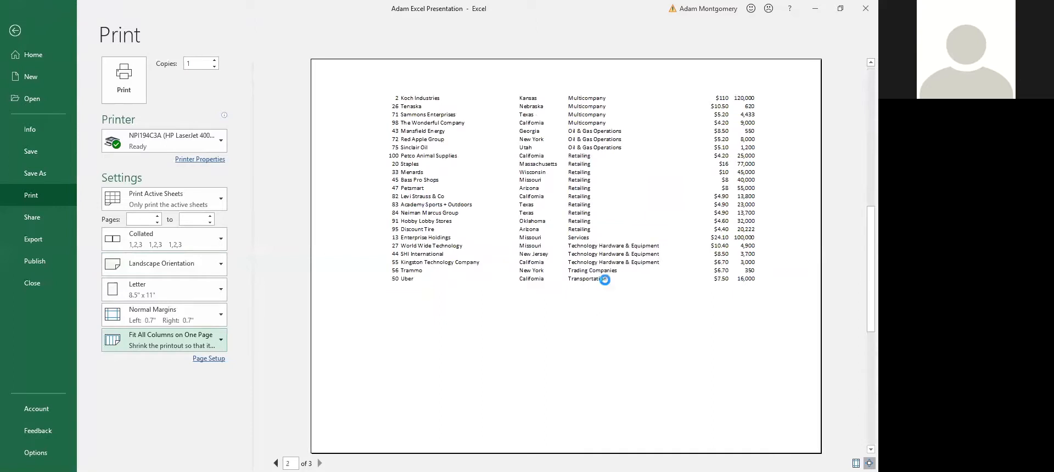
pyautogui.scroll(2, 476, 280)
pyautogui.scroll(-1, 306, 306)
pyautogui.scroll(-1, 306, 306)
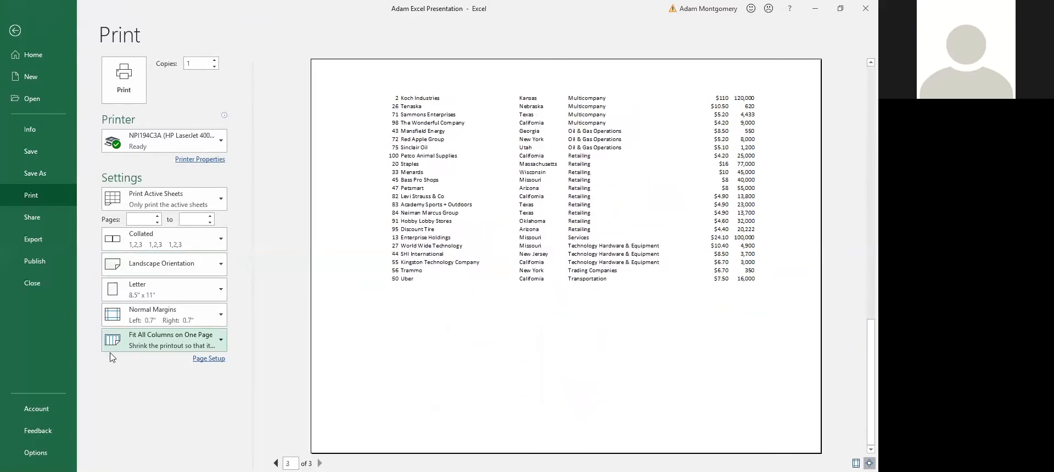
pyautogui.click(544, 314)
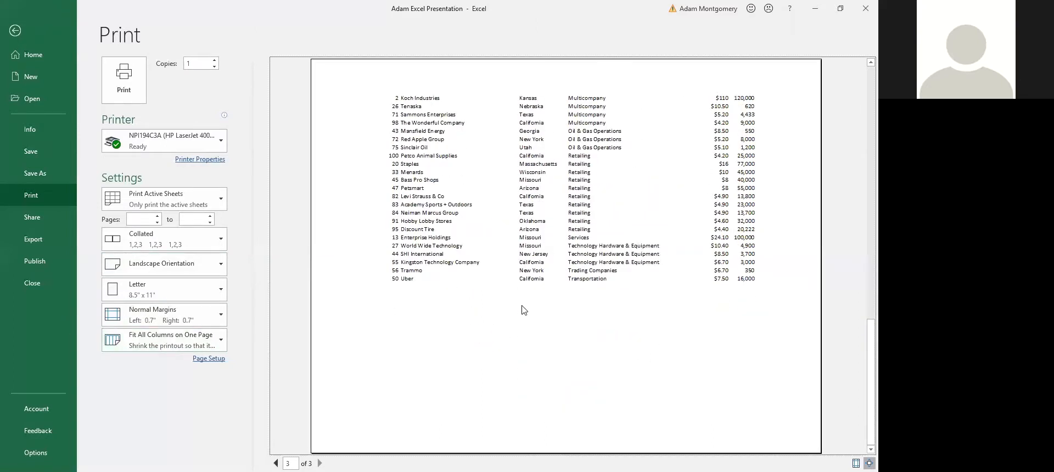
pyautogui.click(170, 345)
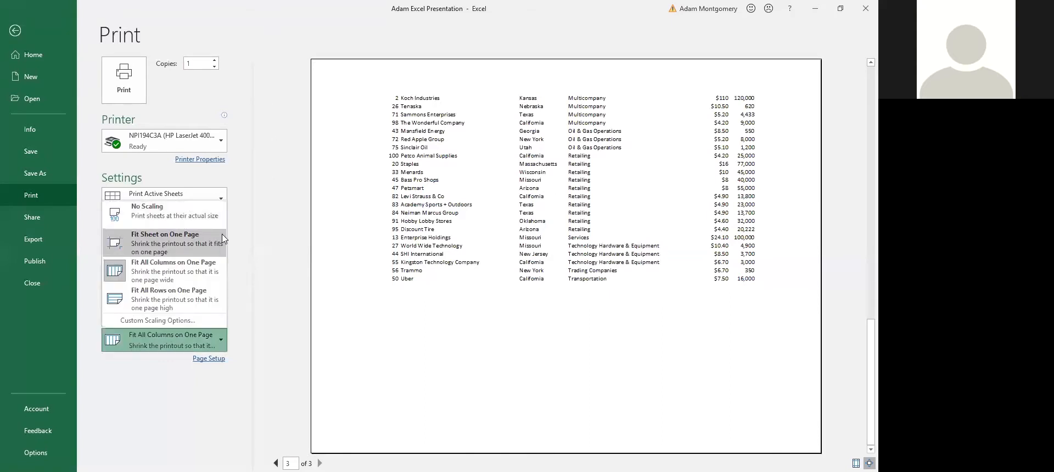
pyautogui.click(178, 241)
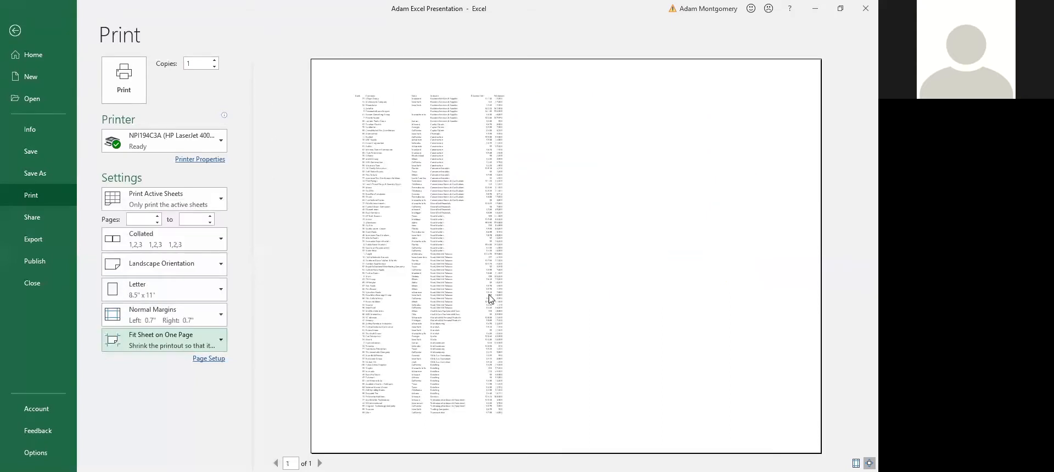
pyautogui.click(168, 283)
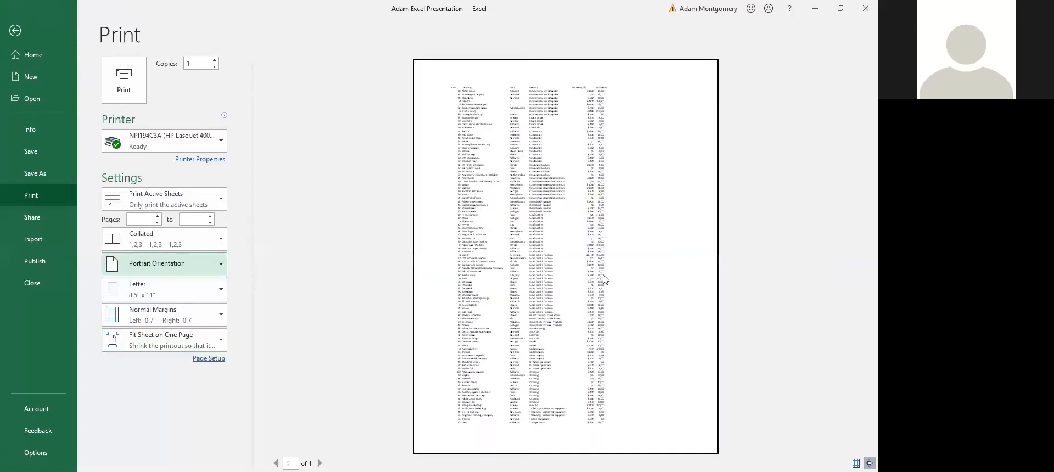
pyautogui.press('Escape')
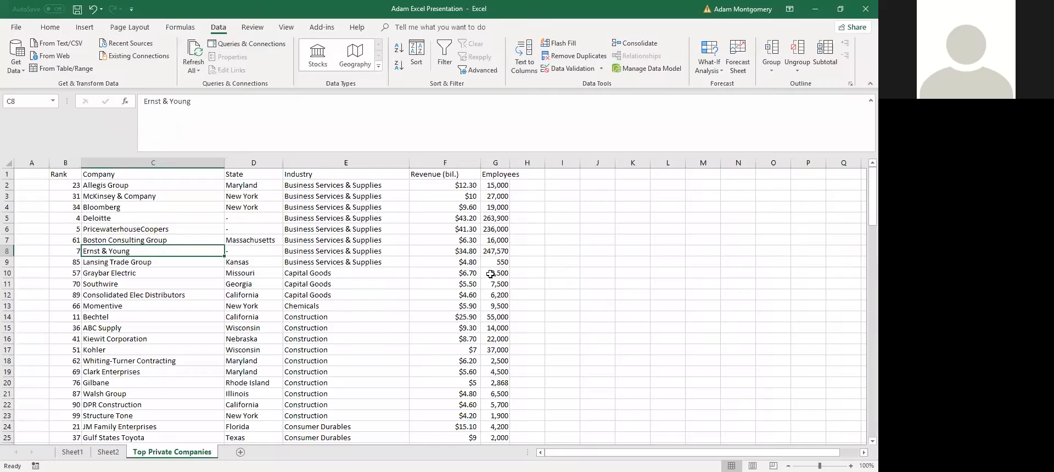
pyautogui.click(291, 284)
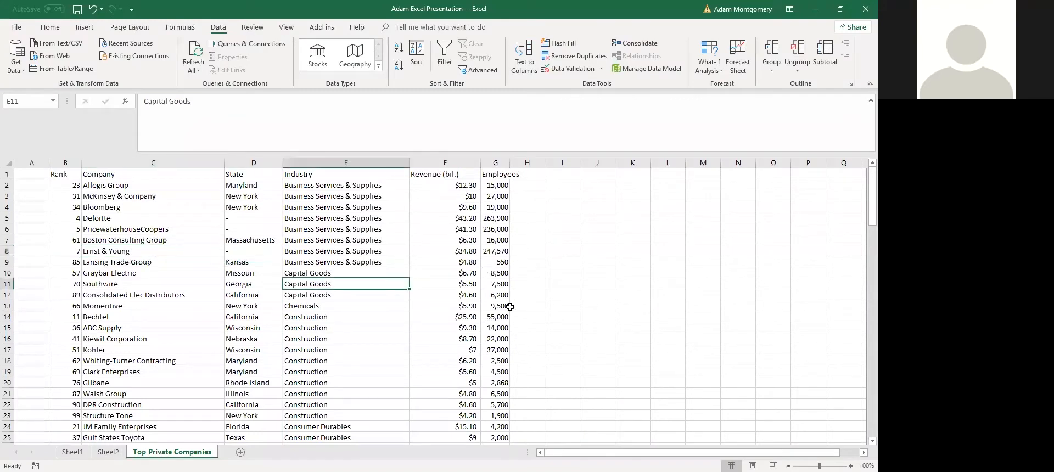
pyautogui.scroll(-10, 71, 384)
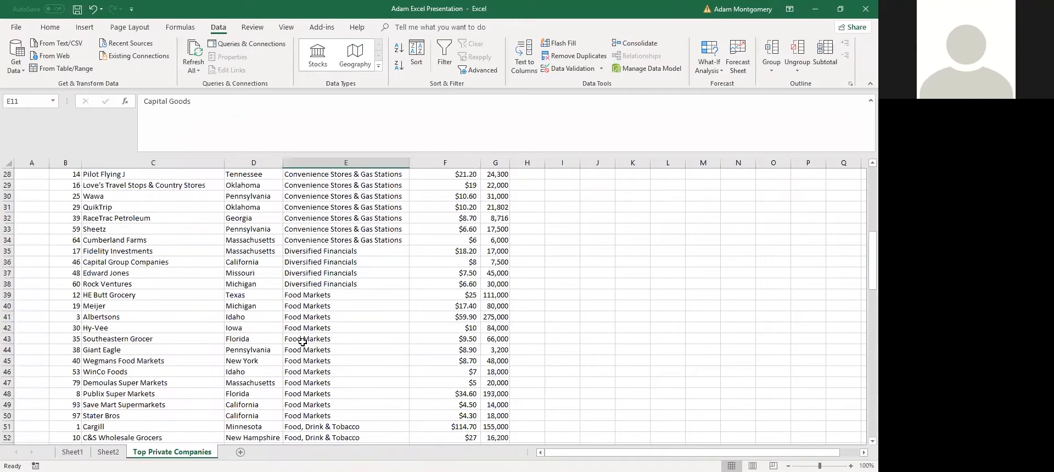
pyautogui.scroll(6, 398, 275)
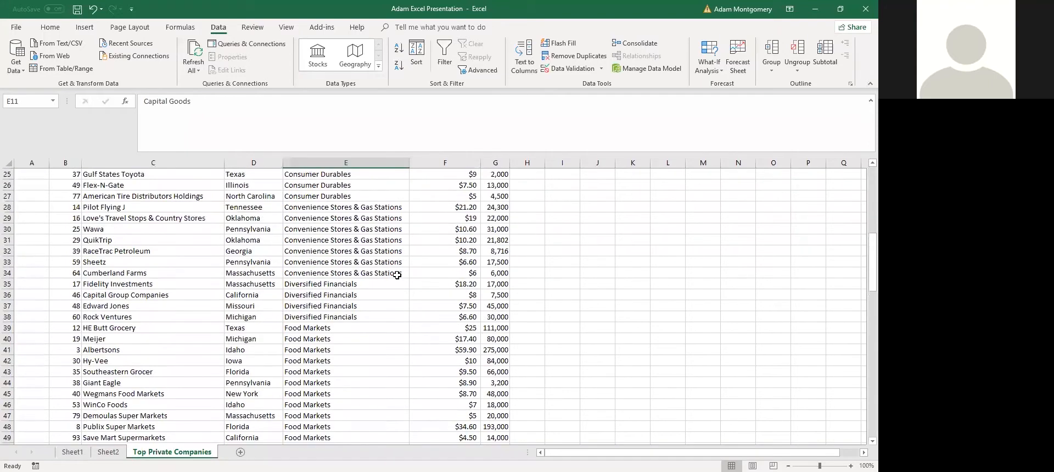
pyautogui.moveTo(71, 328)
pyautogui.mouseDown()
pyautogui.moveTo(550, 313)
pyautogui.moveTo(80, 348)
pyautogui.moveTo(69, 319)
pyautogui.mouseUp()
pyautogui.click(445, 361)
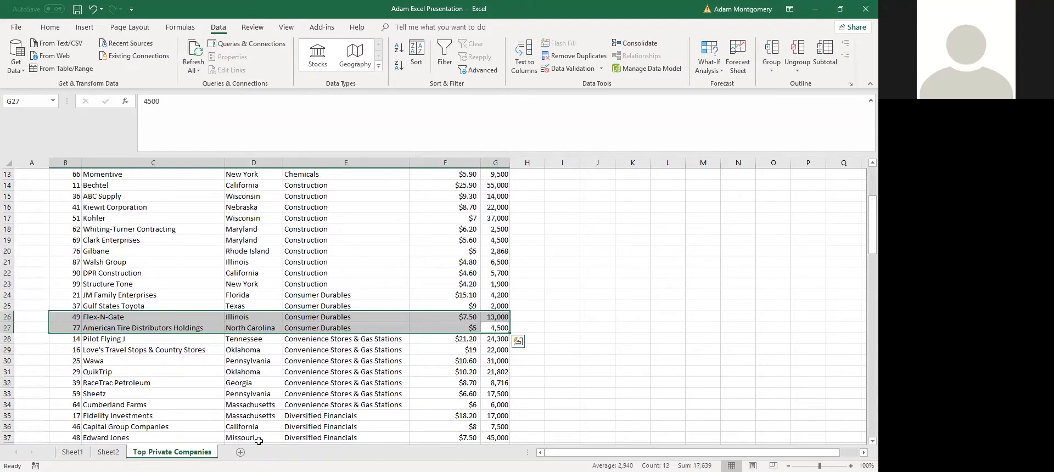
pyautogui.hotkey('ctrl', 'p')
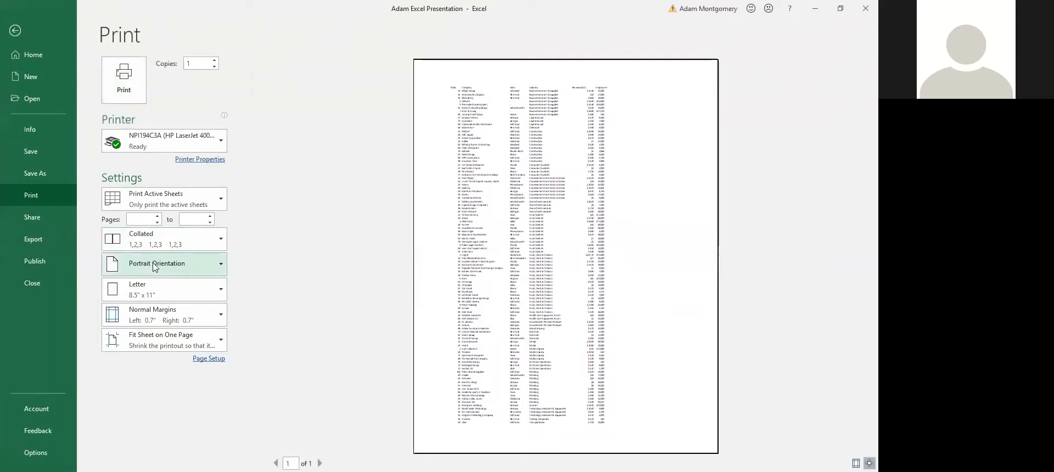
pyautogui.click(175, 201)
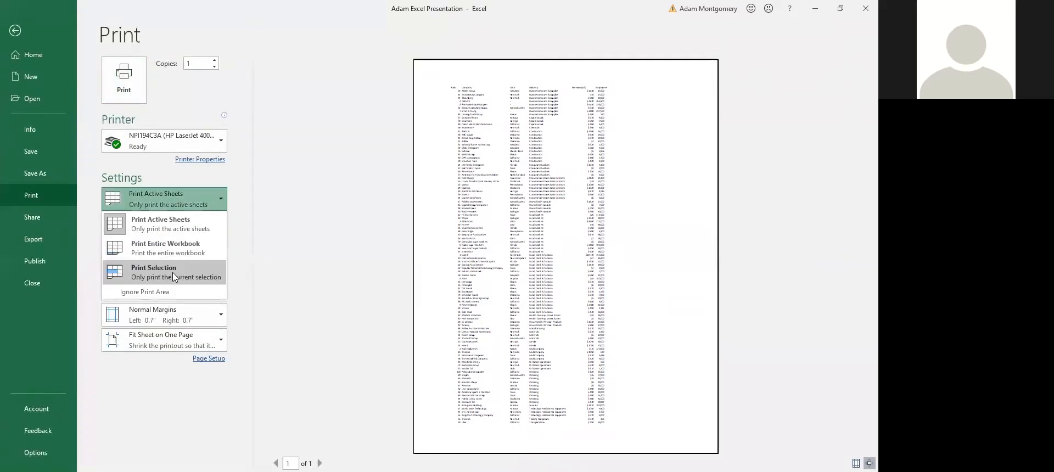
pyautogui.click(174, 277)
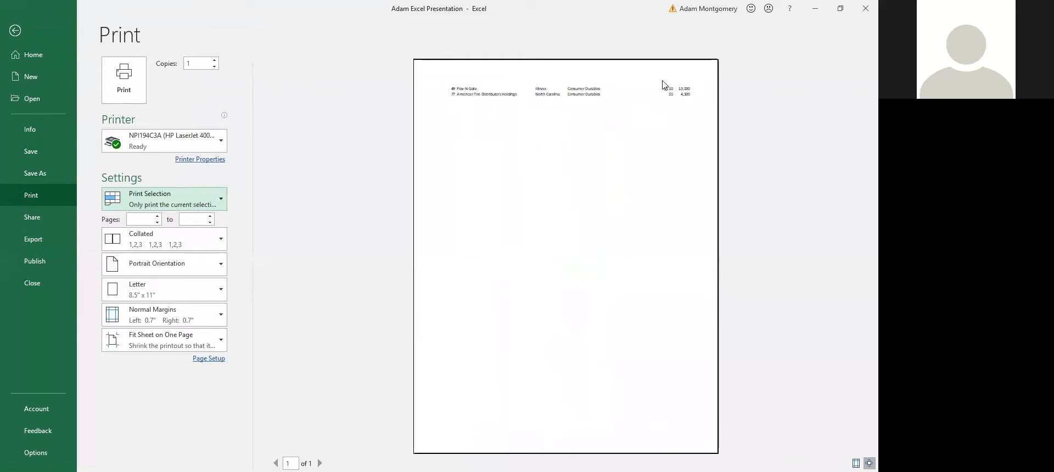
pyautogui.press('Escape')
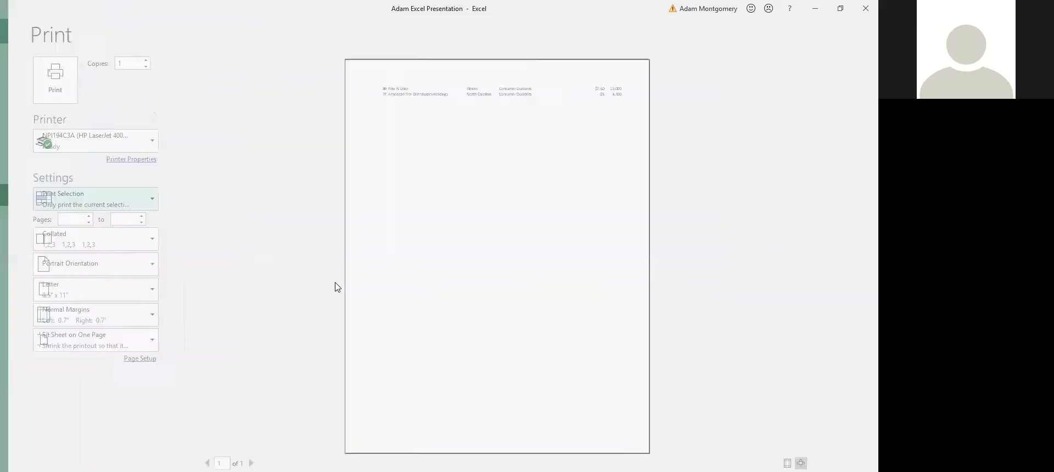
pyautogui.click(384, 350)
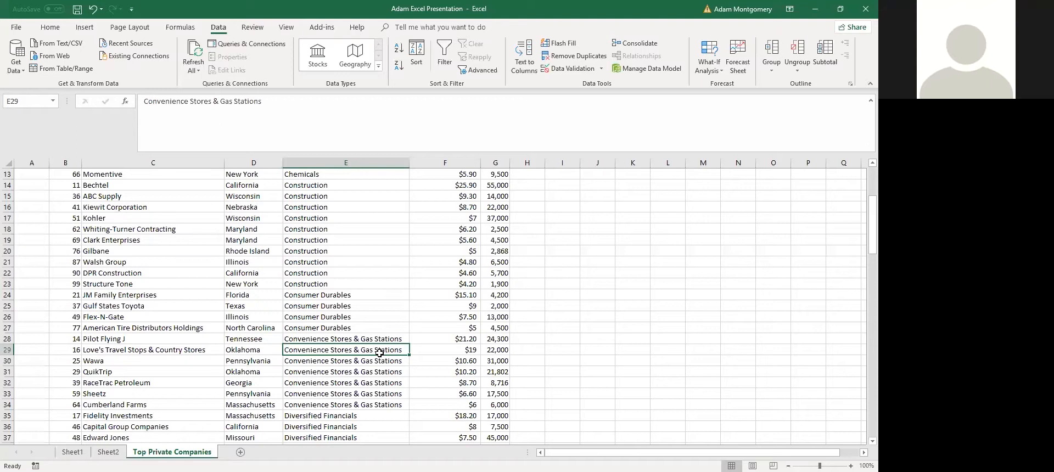
# Mark the Table/Slicer topic on Sheet1, then show more rows of the Top Private Companies list
pyautogui.hotkey('ctrl', 'Home')
pyautogui.hotkey('ctrl', 'pageup')
pyautogui.hotkey('ctrl', 'pageup')
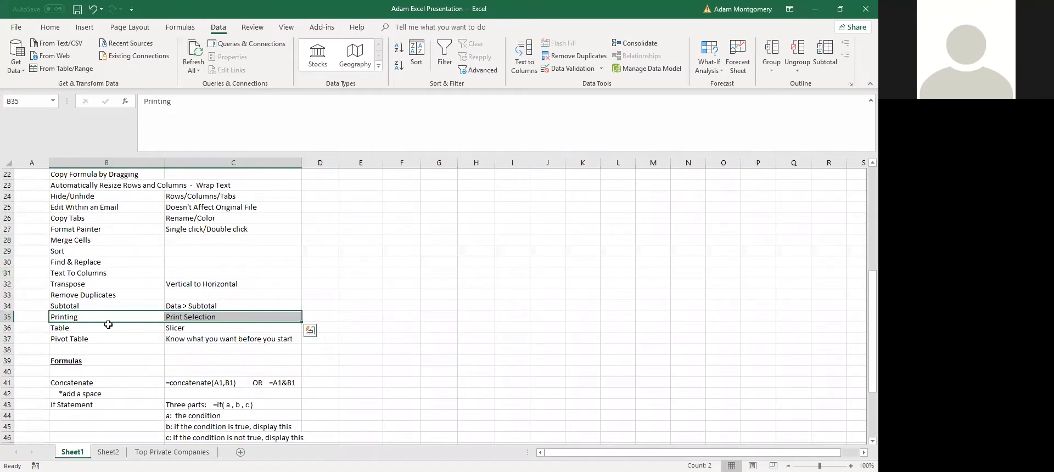
pyautogui.moveTo(89, 328); pyautogui.dragTo(164, 325)
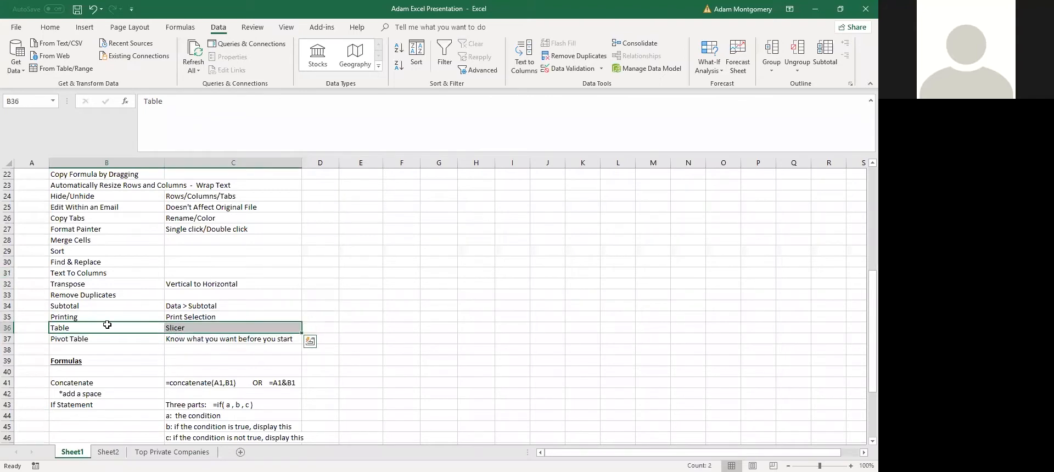
pyautogui.scroll(-3, 165, 321)
pyautogui.scroll(4, 167, 332)
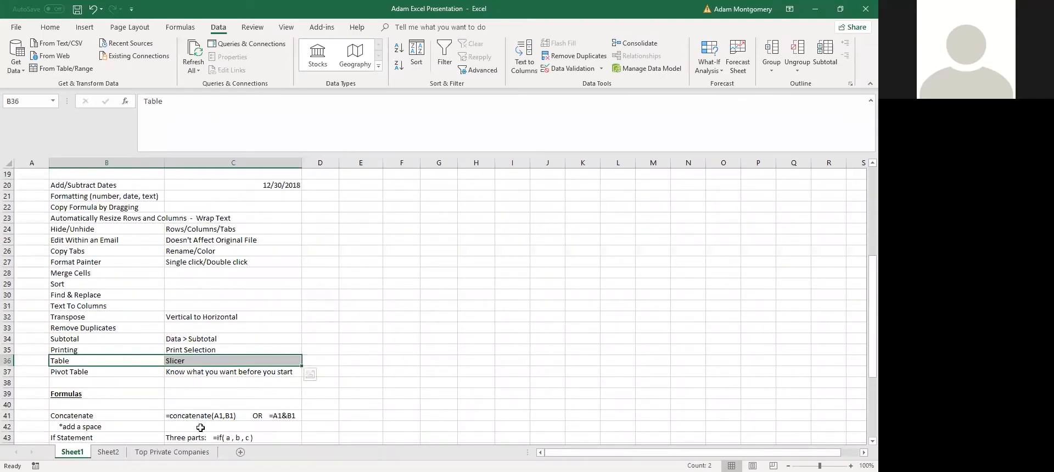
pyautogui.click(172, 451)
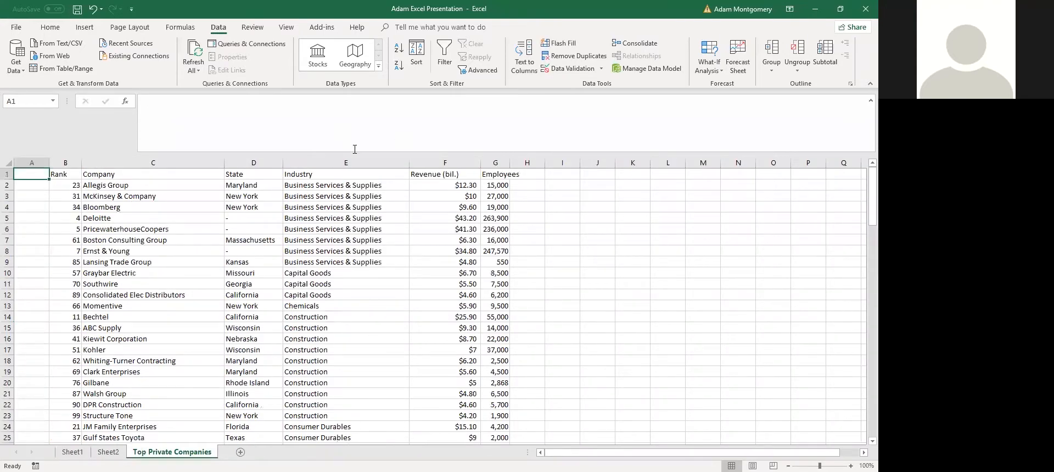
pyautogui.moveTo(354, 149); pyautogui.dragTo(349, 99)
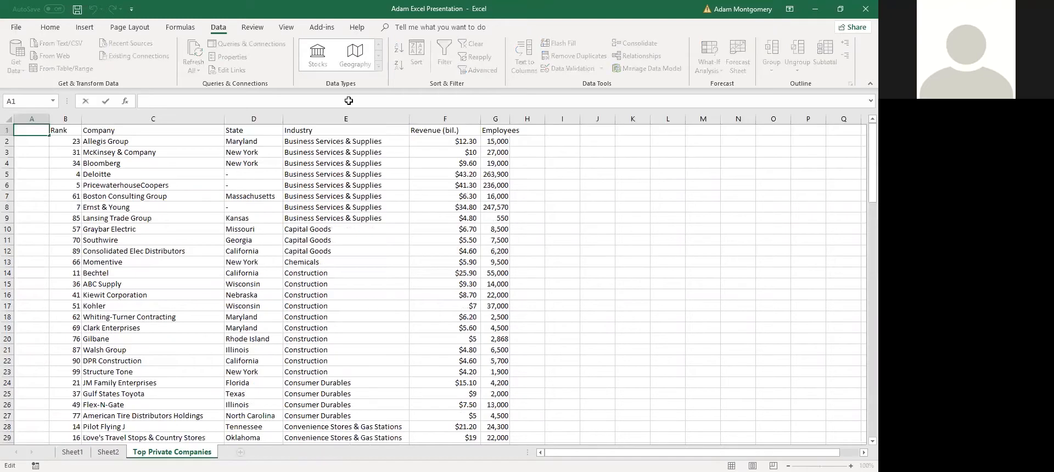
# Open the centre page header in Page Layout view, then leave it unchanged
pyautogui.click(275, 250)
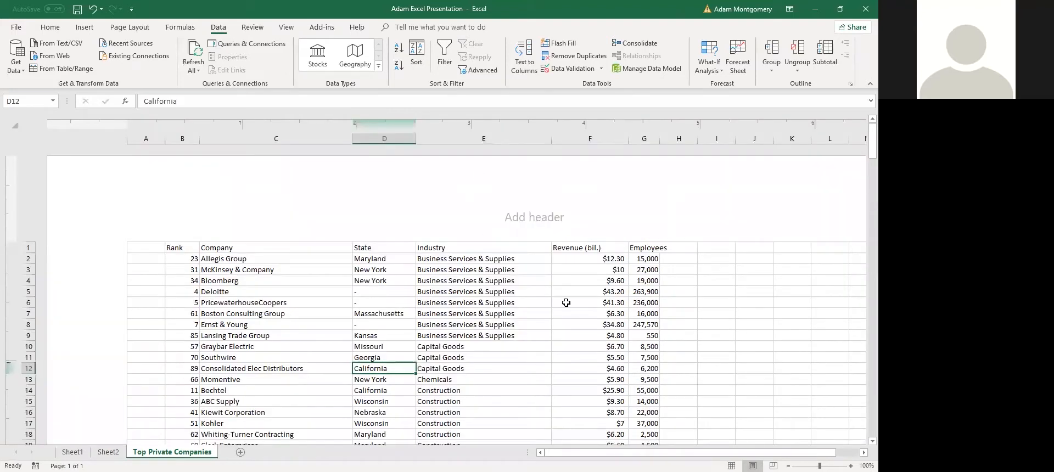
pyautogui.click(516, 229)
pyautogui.click(579, 300)
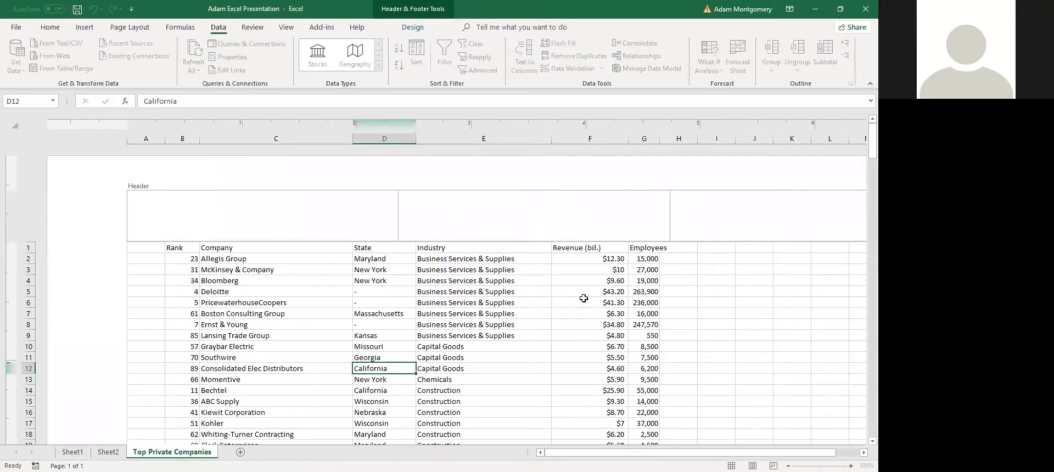
pyautogui.scroll(-20, 578, 291)
pyautogui.scroll(2, 579, 280)
pyautogui.scroll(-8, 574, 271)
pyautogui.scroll(3, 555, 275)
pyautogui.scroll(20, 635, 217)
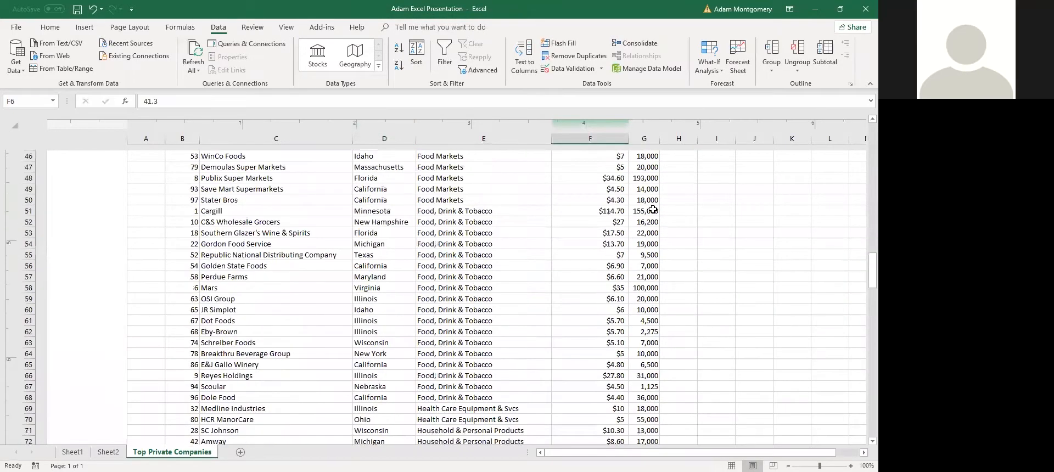
# Insert the &[Page] page number code into the right-hand header section
pyautogui.click(711, 225)
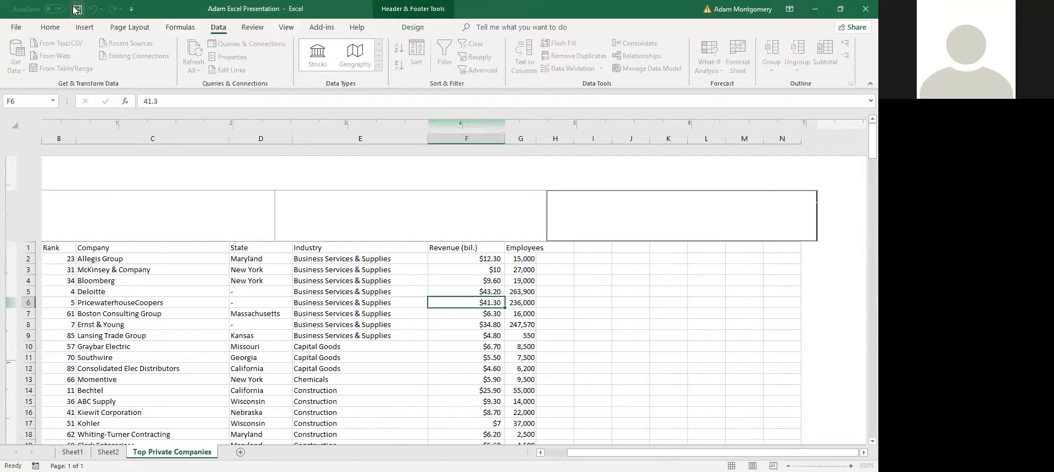
pyautogui.scroll(4, 184, 44)
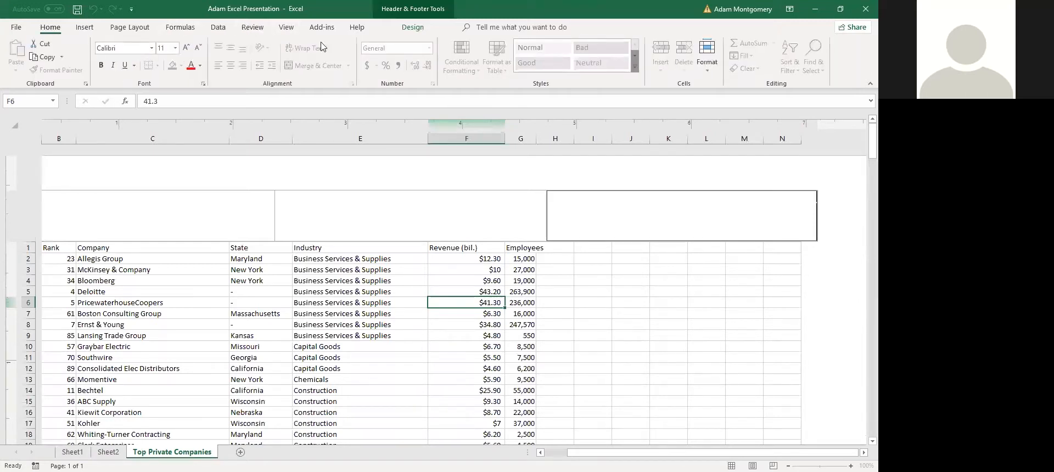
pyautogui.scroll(-7, 321, 47)
pyautogui.scroll(-2, 393, 60)
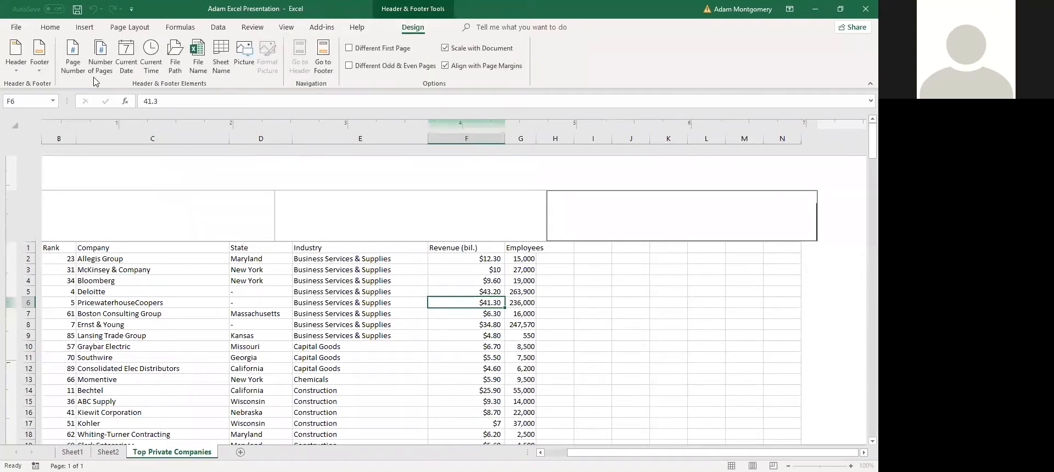
pyautogui.click(73, 57)
pyautogui.click(655, 316)
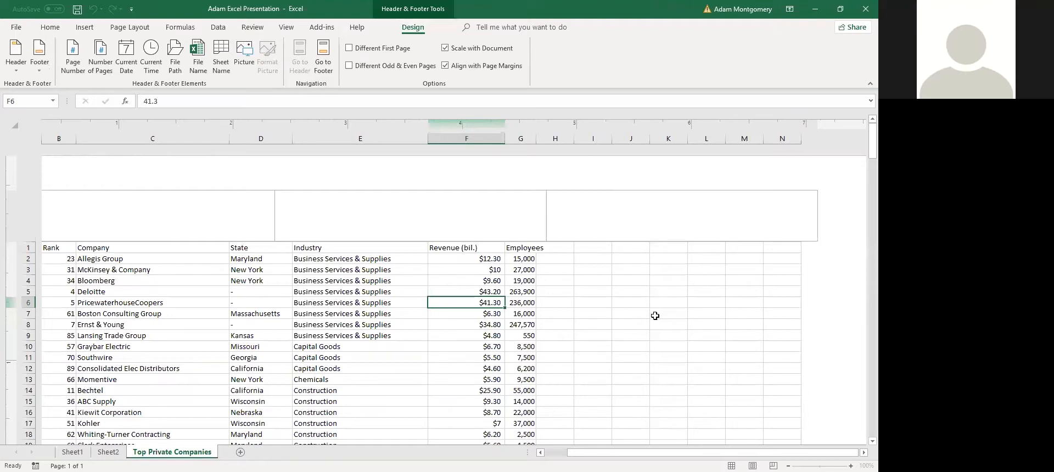
pyautogui.scroll(-8, 735, 275)
pyautogui.scroll(-20, 723, 280)
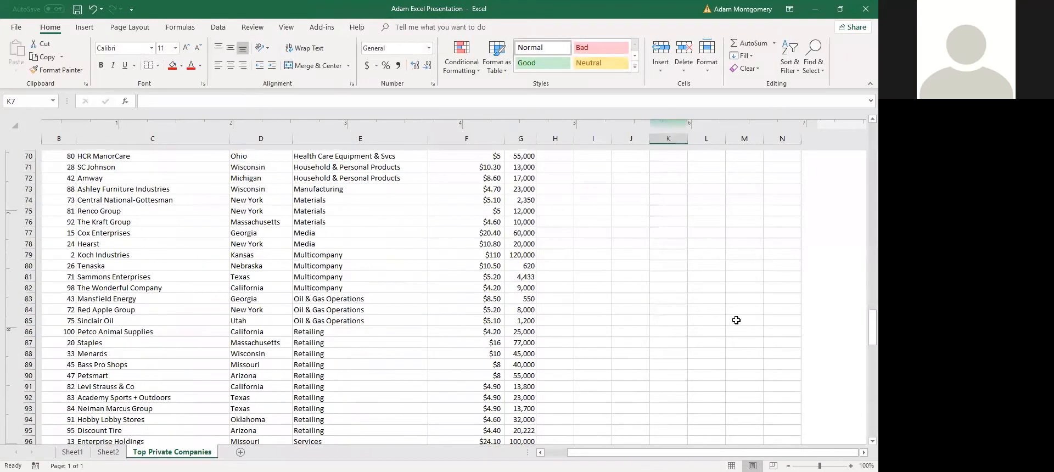
pyautogui.scroll(10, 701, 325)
pyautogui.scroll(1, 708, 330)
pyautogui.scroll(-3, 511, 343)
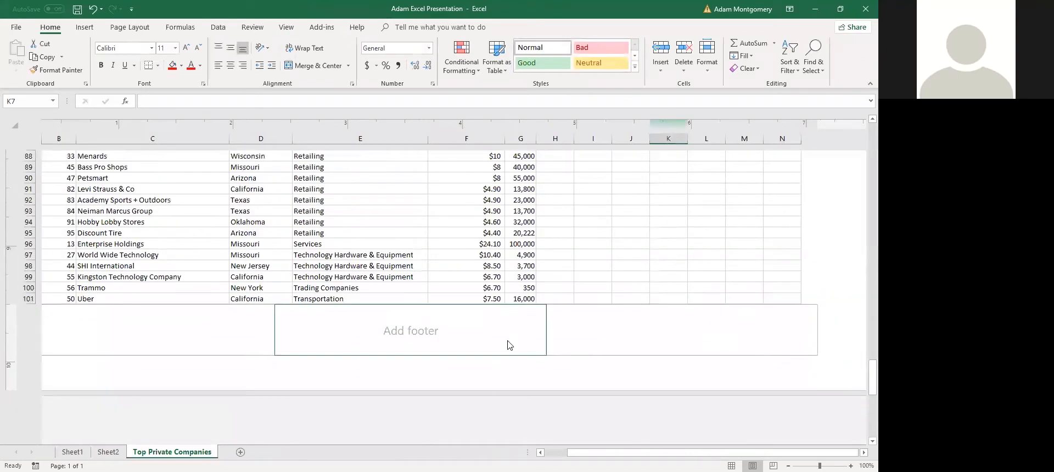
# Leave the left footer empty, verify the right-header page number, and return to Sheet1
pyautogui.click(164, 250)
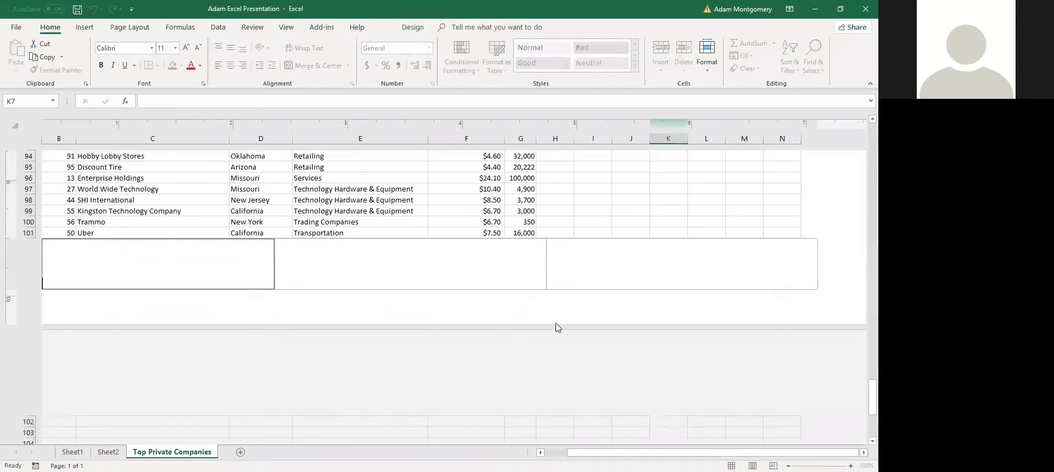
pyautogui.click(604, 213)
pyautogui.scroll(20, 636, 228)
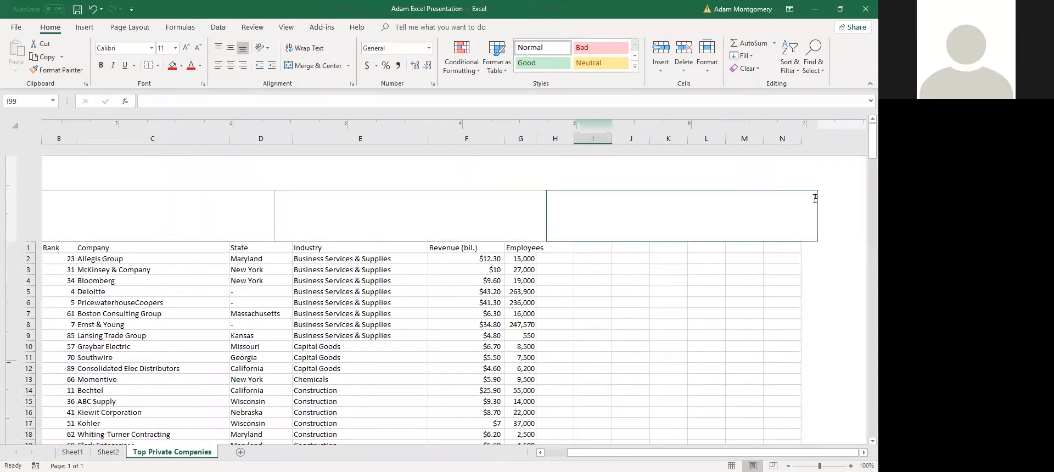
pyautogui.click(815, 199)
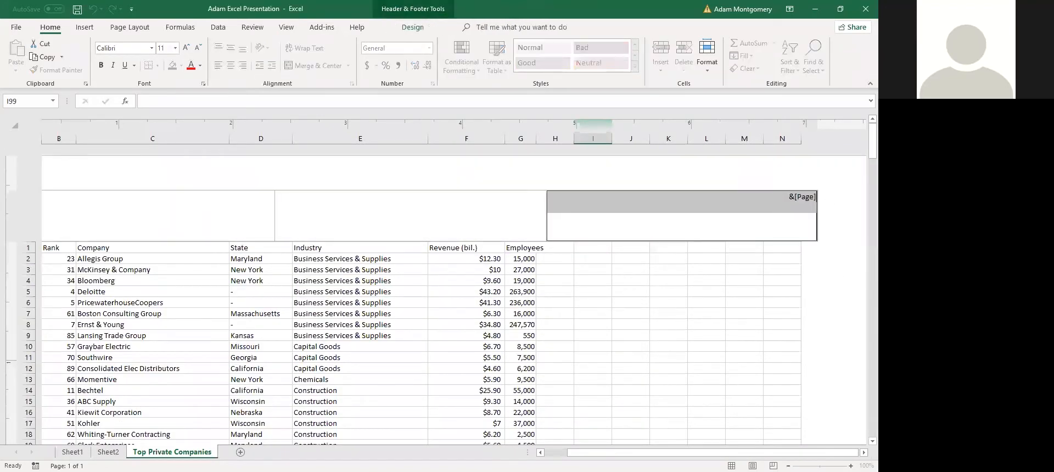
pyautogui.click(73, 452)
# Return to the Top Private Companies sheet in Normal view, scrolled to the top of the data
pyautogui.click(89, 326)
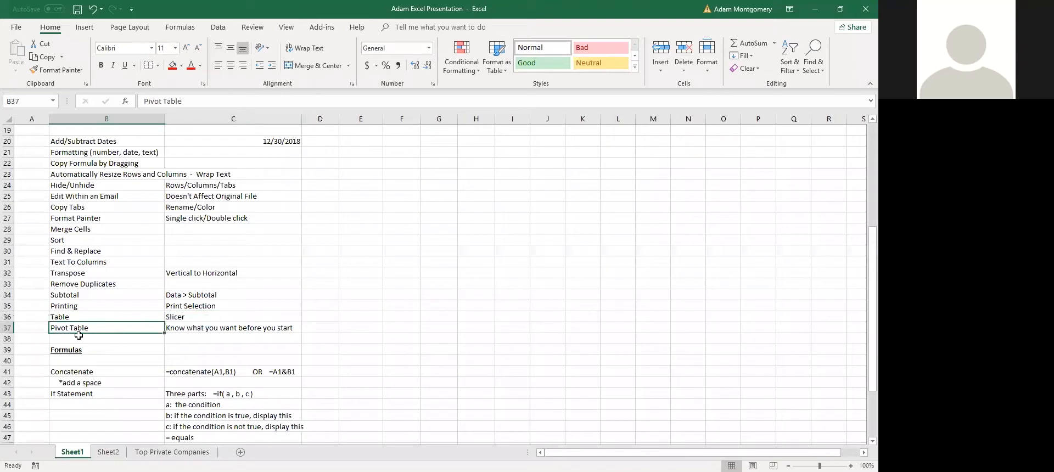
pyautogui.moveTo(68, 318); pyautogui.dragTo(177, 324)
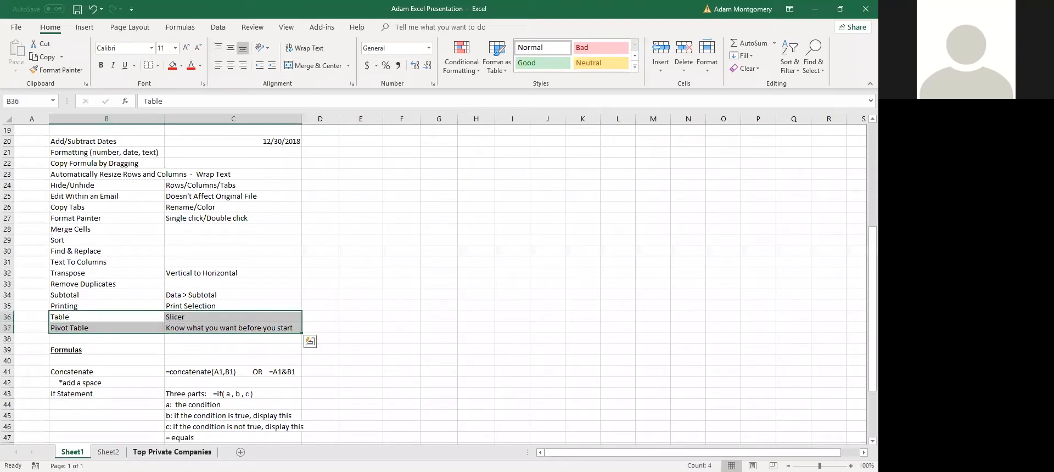
pyautogui.click(171, 452)
pyautogui.click(731, 466)
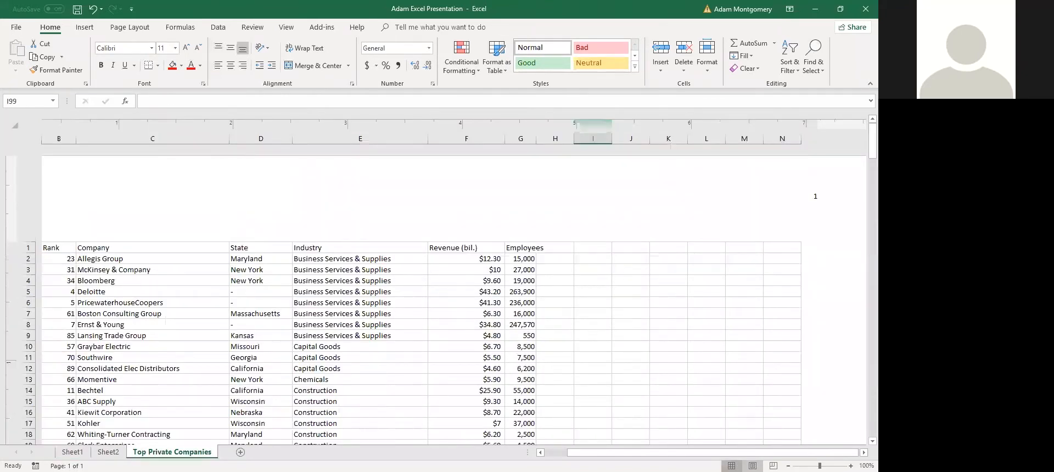
pyautogui.scroll(17, 193, 387)
pyautogui.scroll(4, 257, 352)
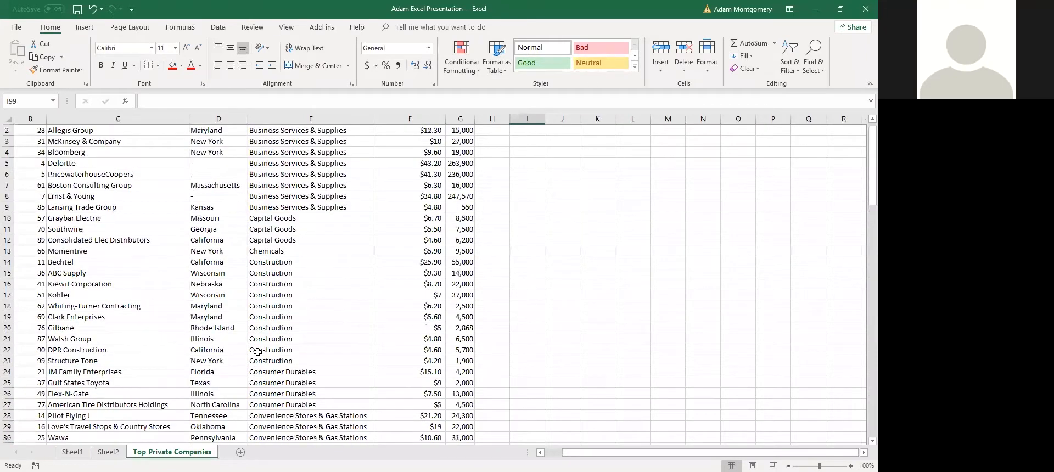
pyautogui.hotkey('ctrl', 'Home')
pyautogui.click(234, 230)
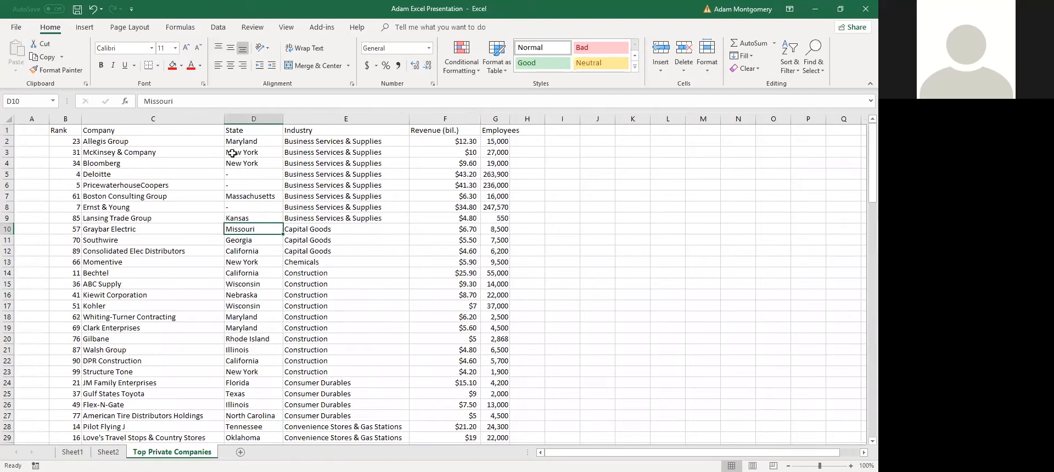
# Convert the company data B1:G101 into a table with headers using Ctrl+T
pyautogui.click(180, 27)
pyautogui.click(130, 27)
pyautogui.click(85, 27)
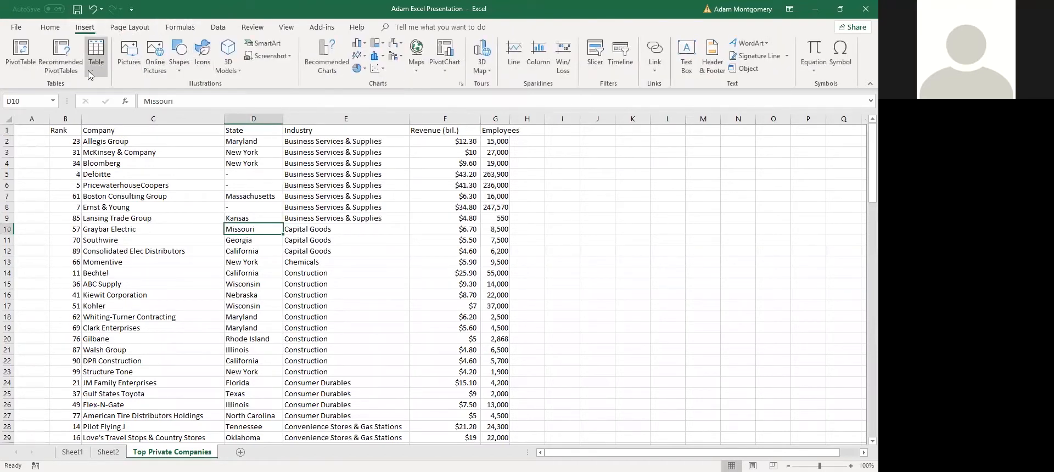
pyautogui.click(156, 260)
pyautogui.hotkey('ctrl', 't')
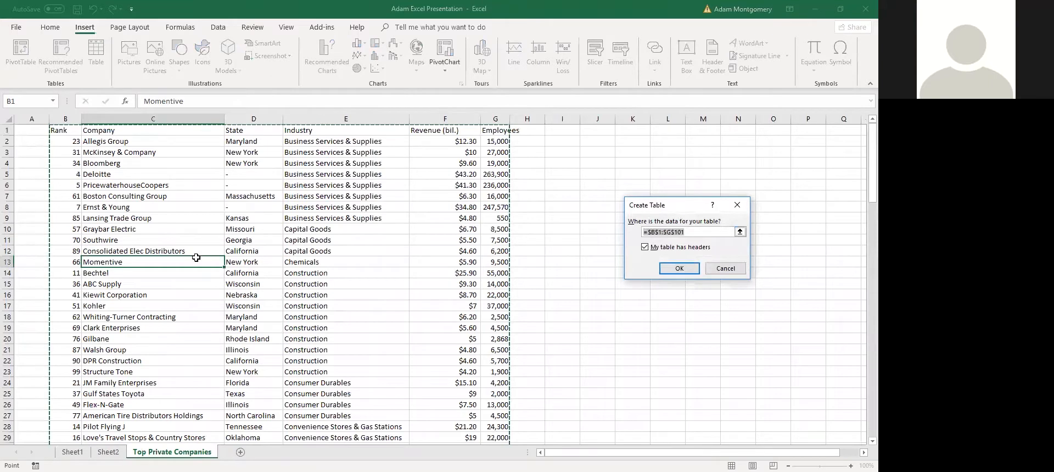
pyautogui.scroll(-20, 196, 257)
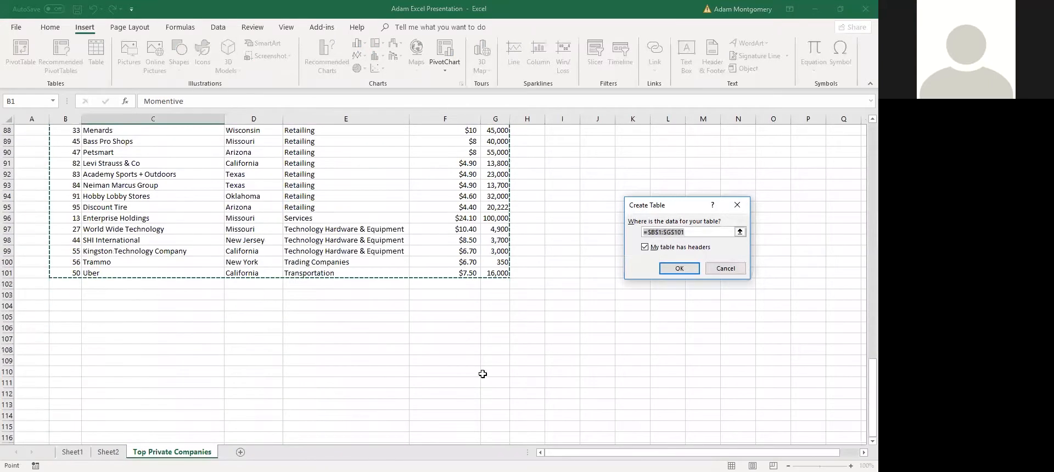
pyautogui.scroll(3, 483, 374)
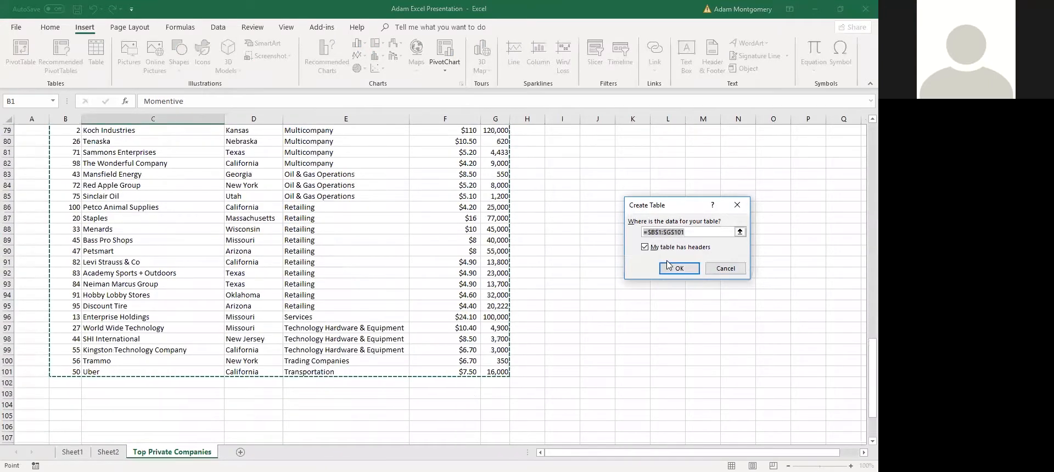
pyautogui.scroll(20, 361, 292)
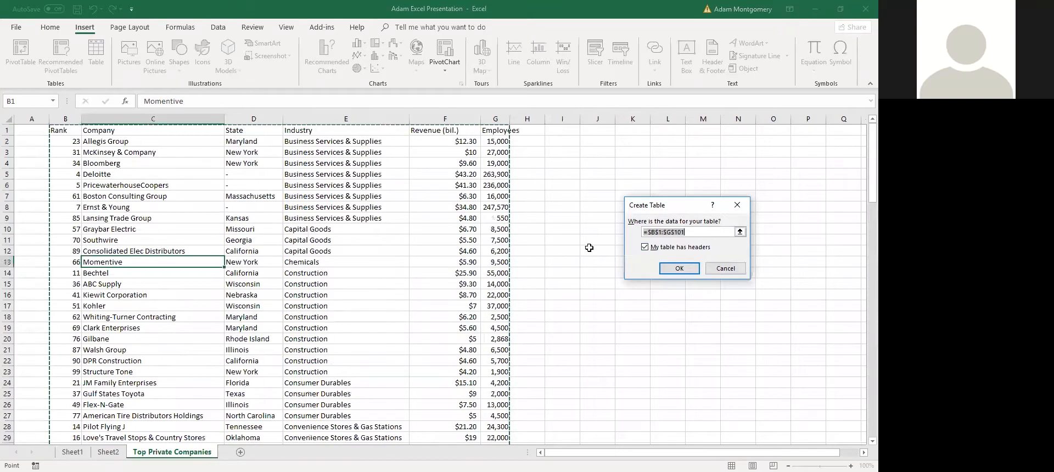
pyautogui.click(680, 271)
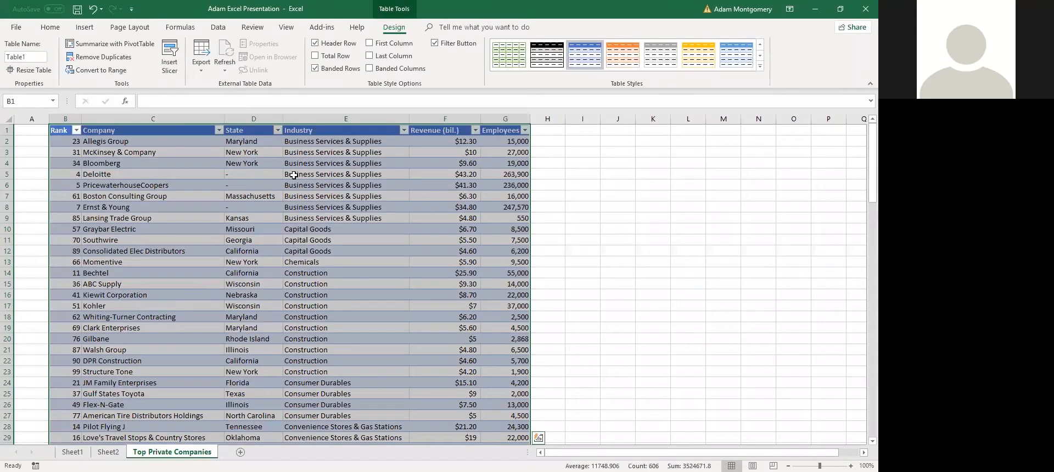
# Filter the Industry column to show only the Construction companies
pyautogui.click(372, 210)
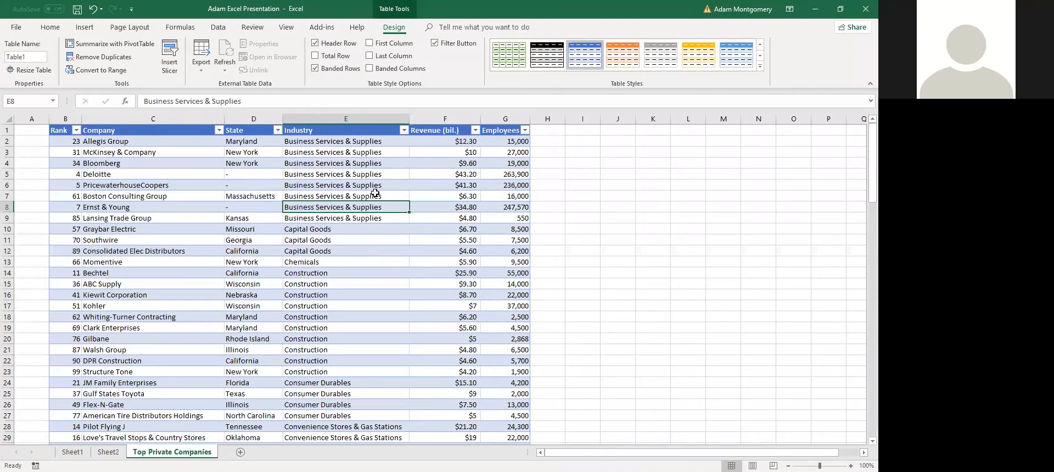
pyautogui.click(405, 130)
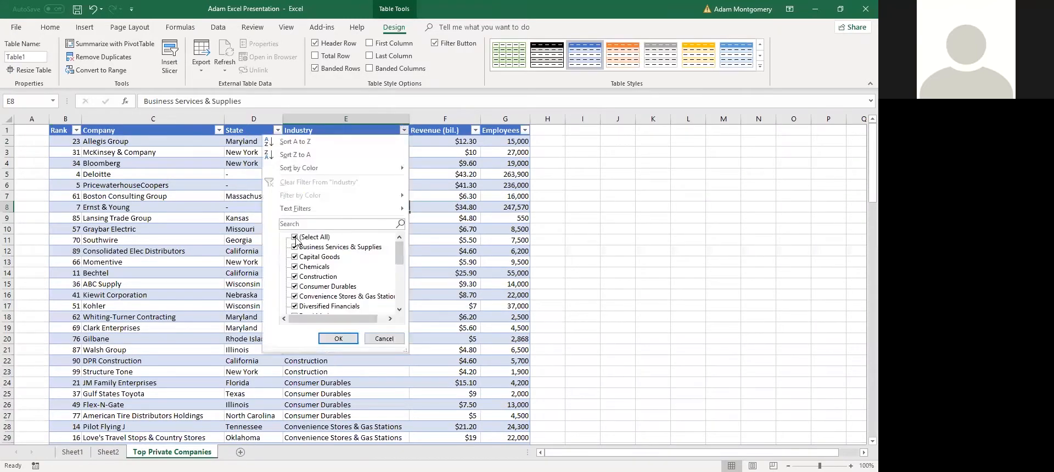
pyautogui.click(295, 237)
pyautogui.click(295, 276)
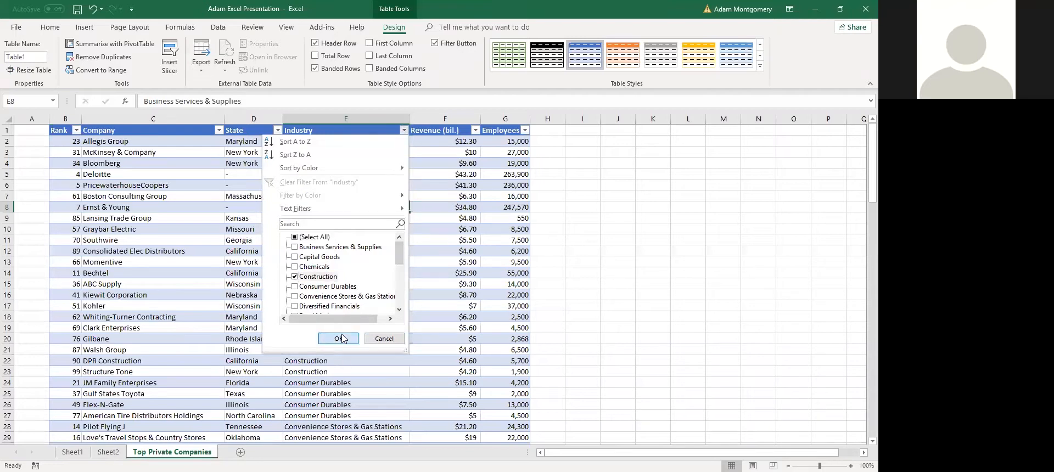
pyautogui.click(338, 339)
pyautogui.click(357, 241)
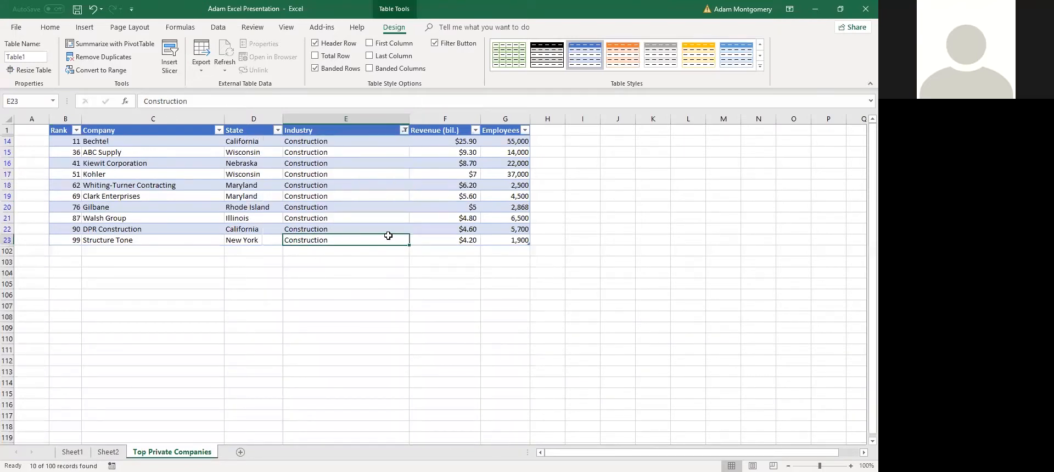
pyautogui.click(415, 313)
pyautogui.click(473, 255)
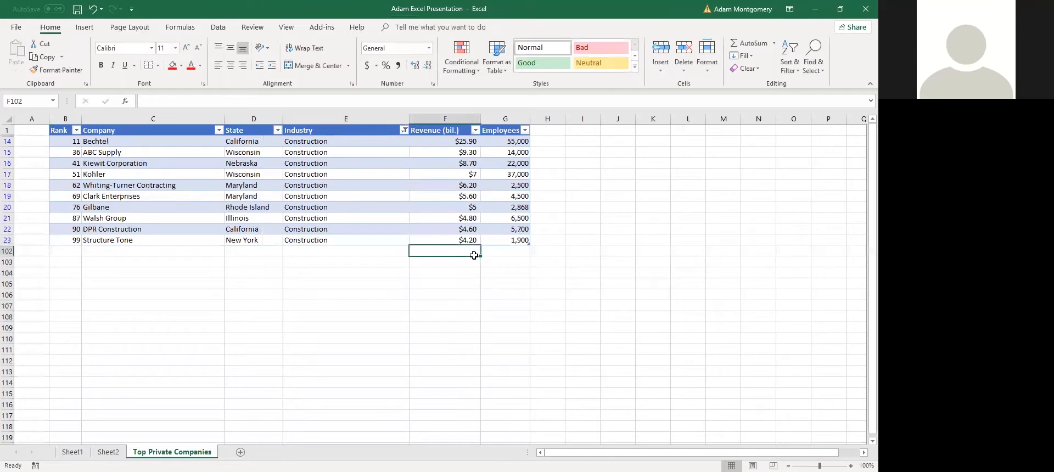
# Re-select all industries in the Industry filter so every company shows again
pyautogui.click(405, 131)
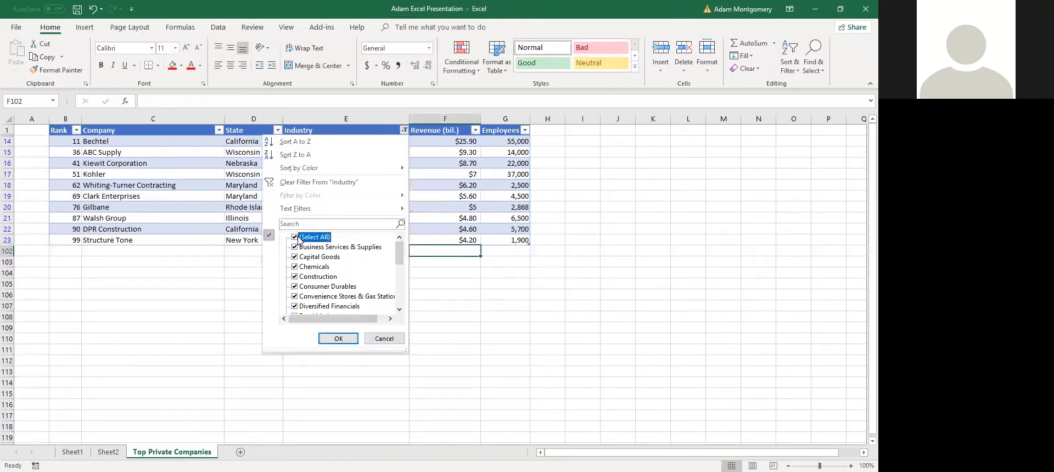
pyautogui.click(338, 339)
pyautogui.click(160, 190)
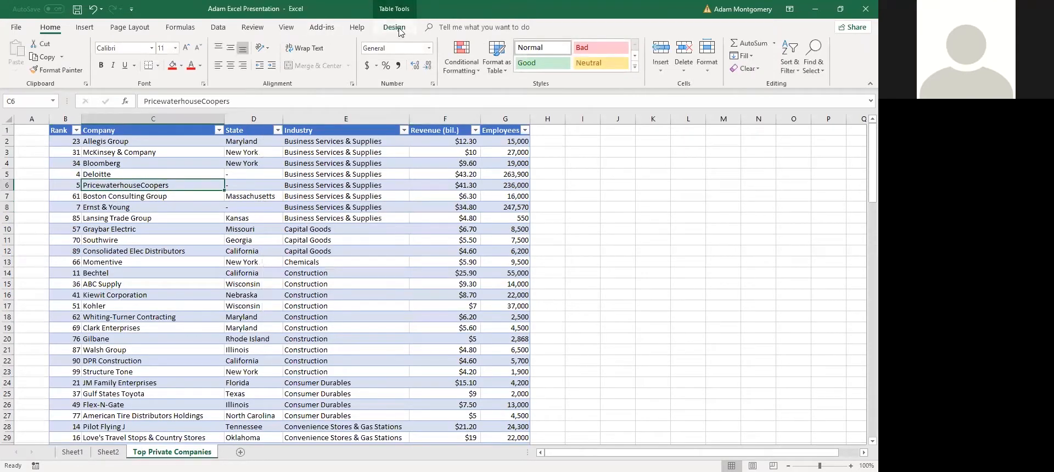
# Insert a slicer for Industry only and drag it to the right of Table1
pyautogui.click(394, 28)
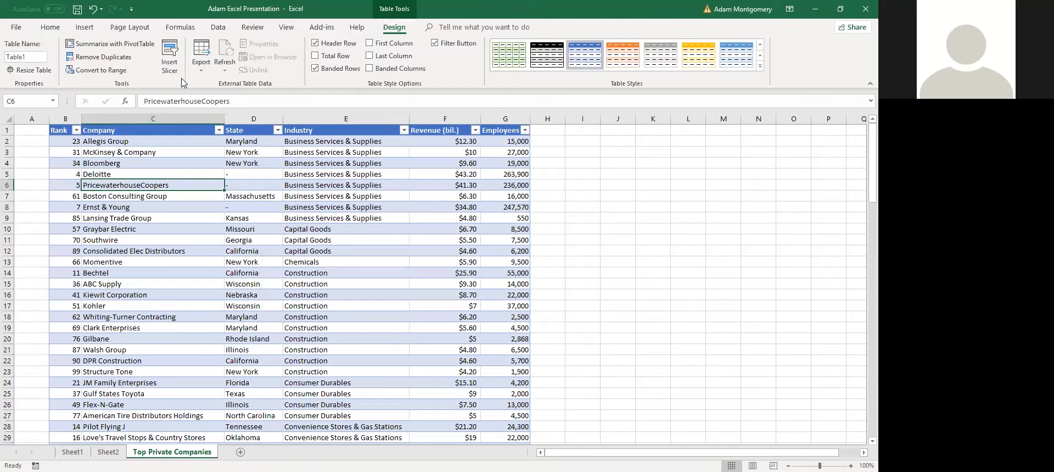
pyautogui.click(169, 66)
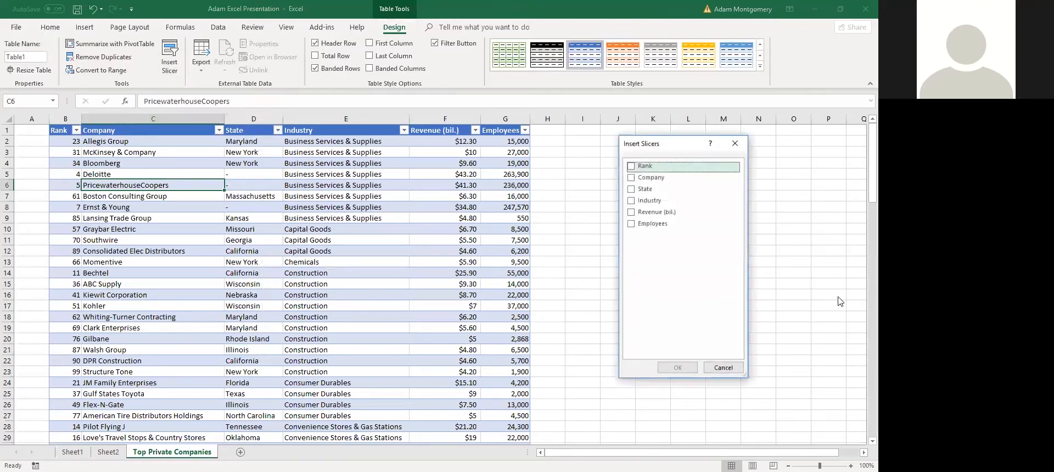
pyautogui.click(636, 168)
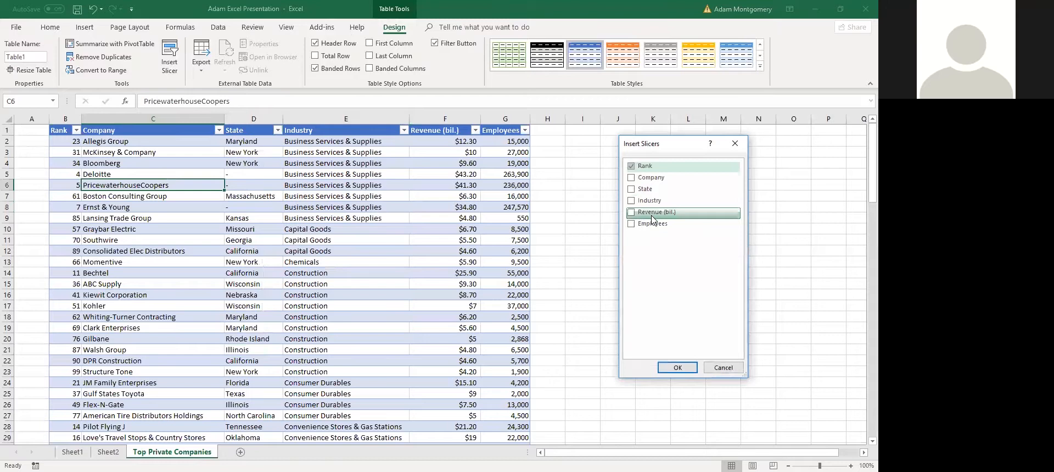
pyautogui.click(636, 202)
pyautogui.click(634, 172)
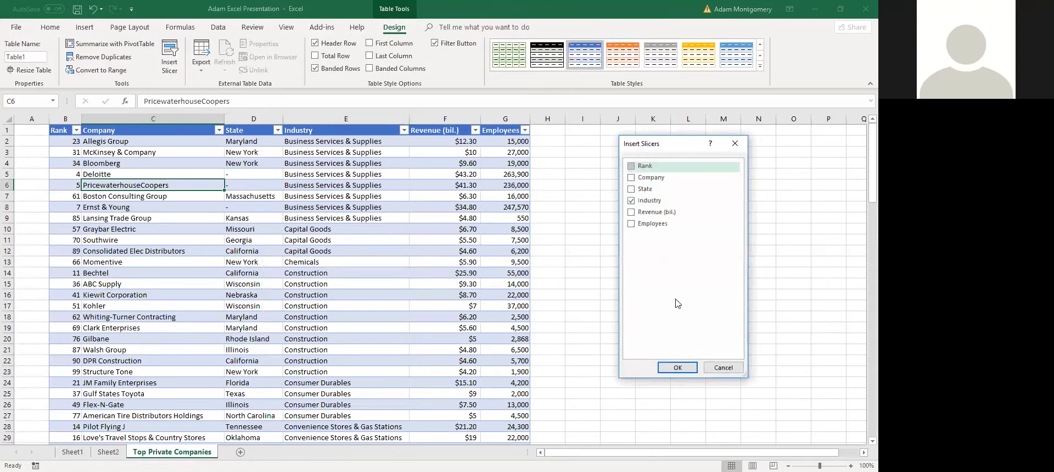
pyautogui.click(677, 367)
pyautogui.moveTo(494, 335); pyautogui.dragTo(715, 280)
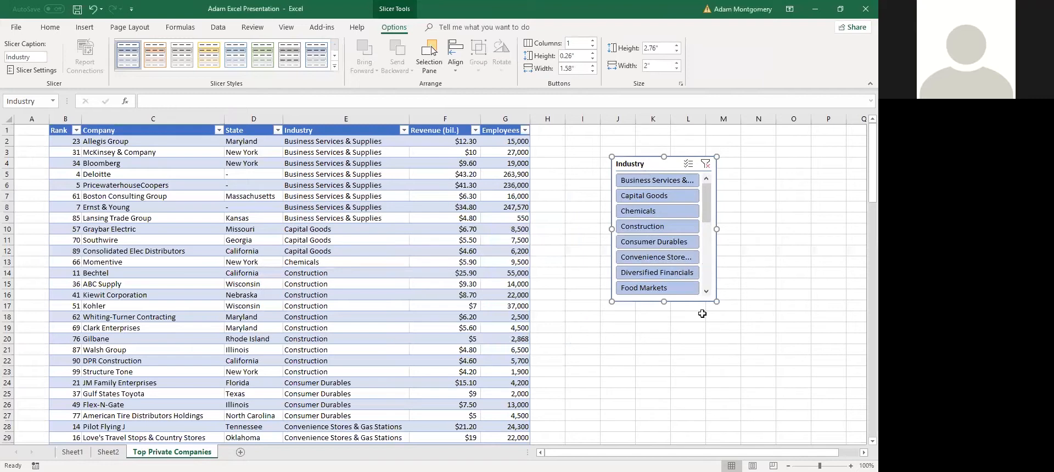
# Enlarge the Industry slicer to list every industry and move it up beside row 1
pyautogui.moveTo(717, 306); pyautogui.dragTo(741, 441)
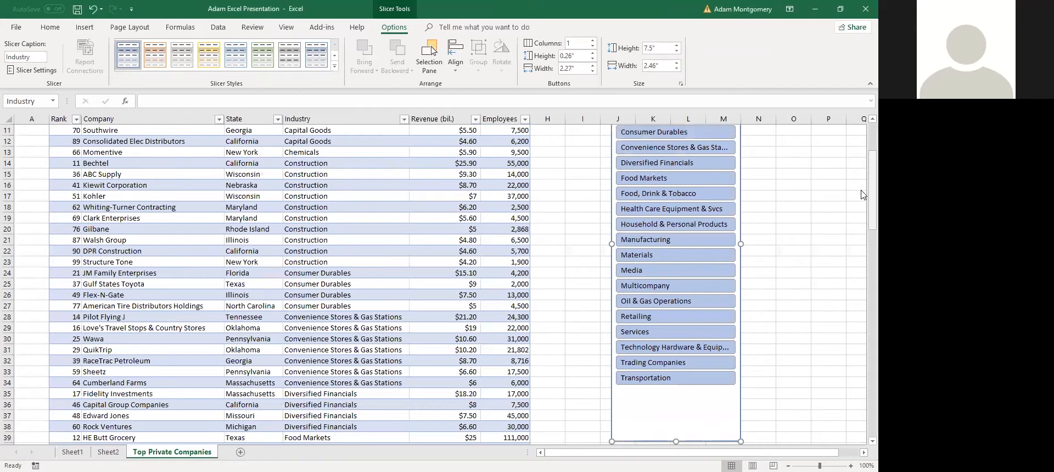
pyautogui.scroll(4, 861, 195)
pyautogui.moveTo(633, 164); pyautogui.dragTo(637, 123)
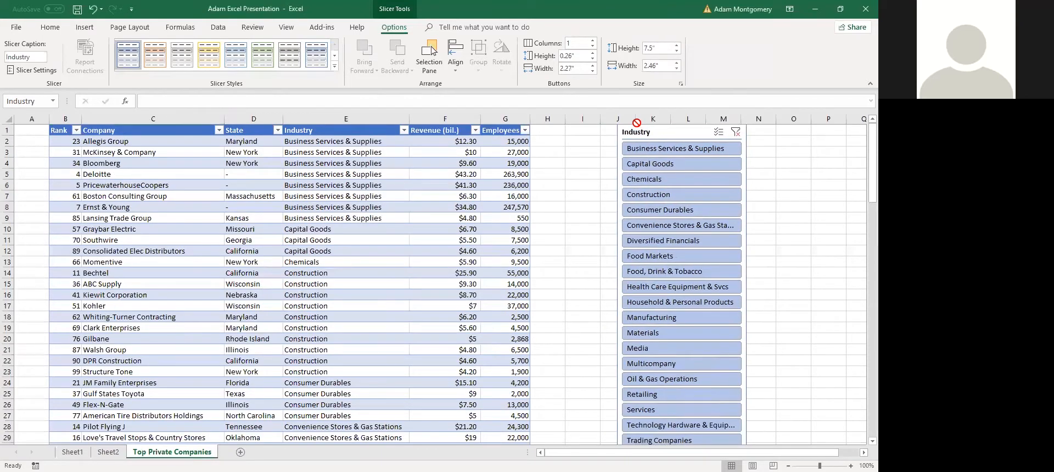
pyautogui.moveTo(643, 163); pyautogui.dragTo(637, 131)
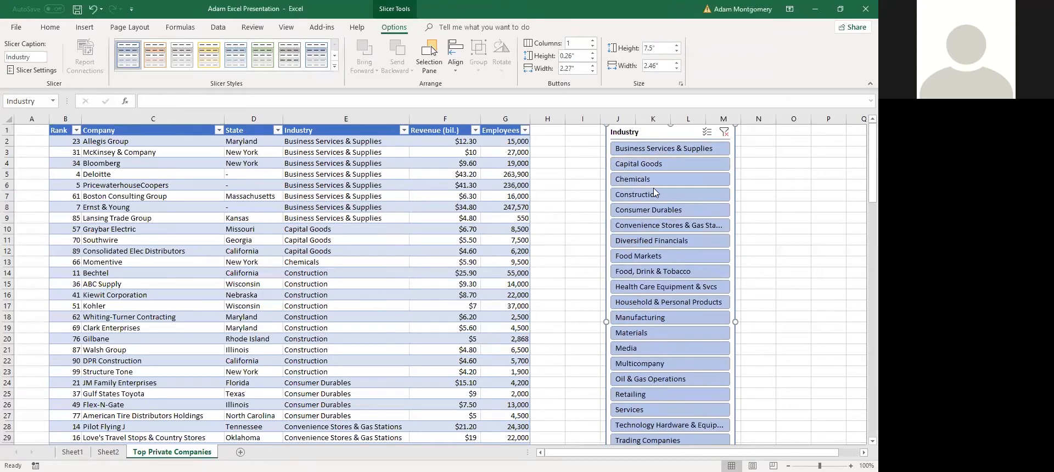
# Try several slicer industries, ending with only Food, Drink & Tobacco selected
pyautogui.click(665, 151)
pyautogui.click(656, 162)
pyautogui.click(673, 150)
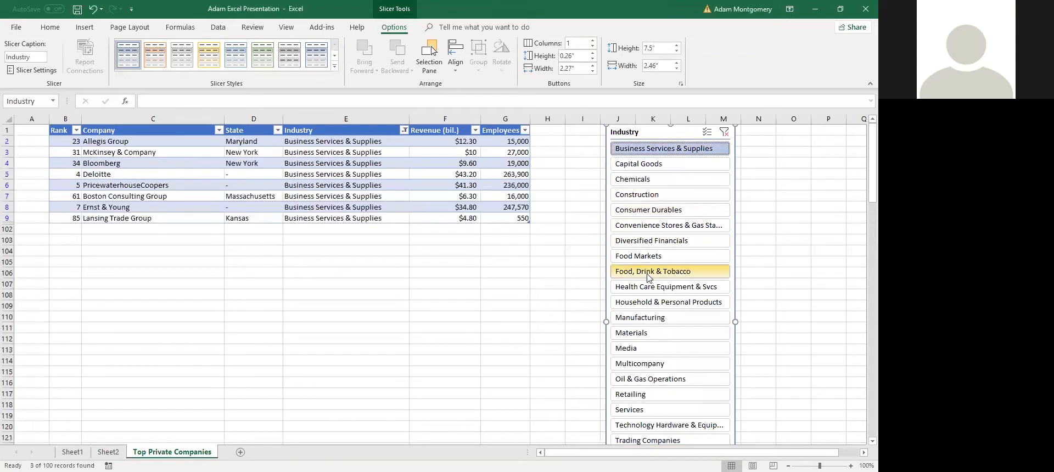
pyautogui.keyDown('ctrl'); pyautogui.click(646, 273); pyautogui.keyUp('ctrl')
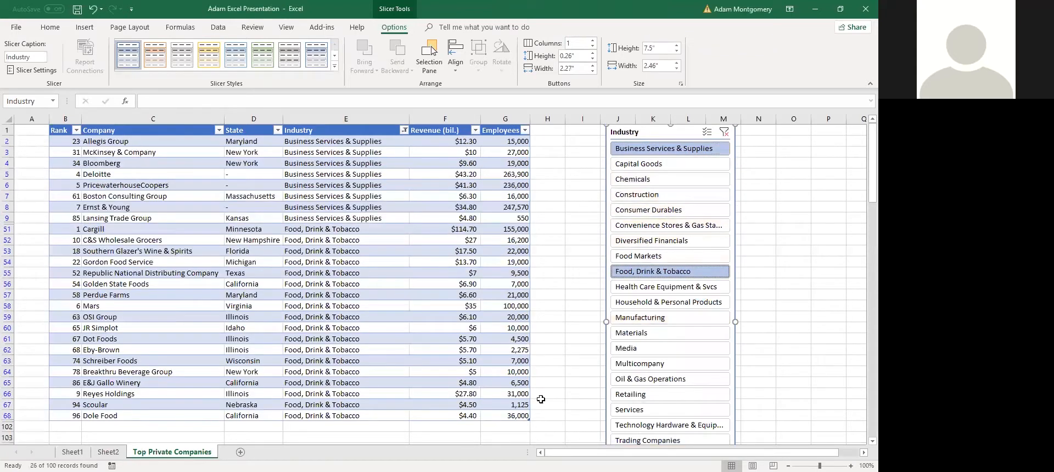
pyautogui.keyDown('ctrl'); pyautogui.click(667, 225); pyautogui.keyUp('ctrl')
pyautogui.keyDown('ctrl'); pyautogui.click(637, 179); pyautogui.keyUp('ctrl')
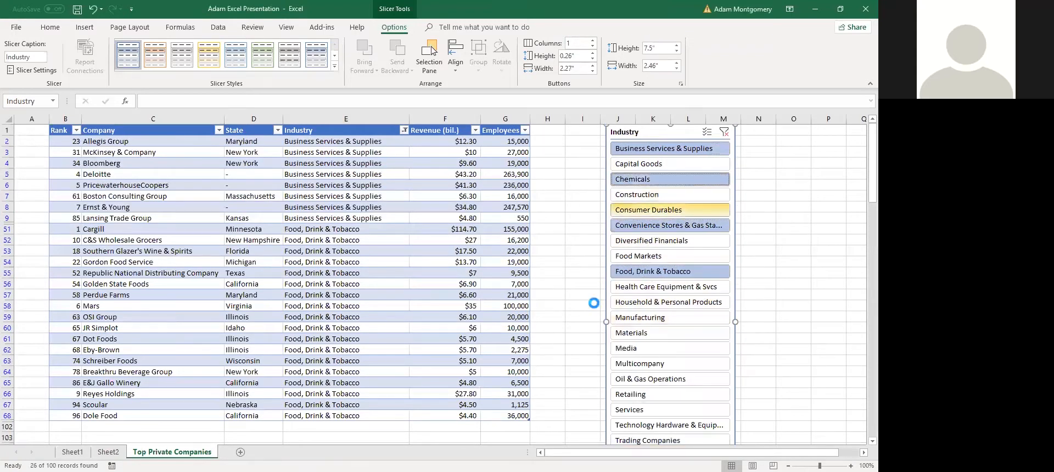
pyautogui.click(647, 272)
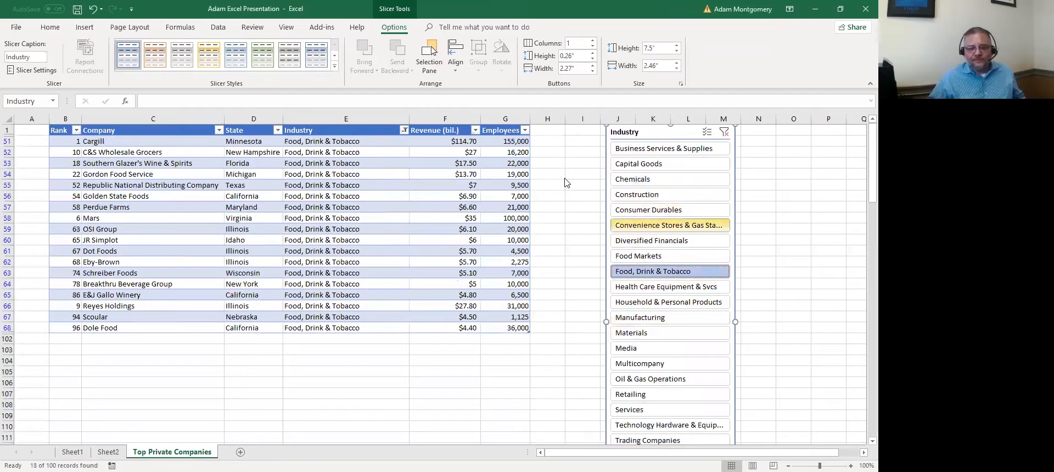
pyautogui.press('Escape')
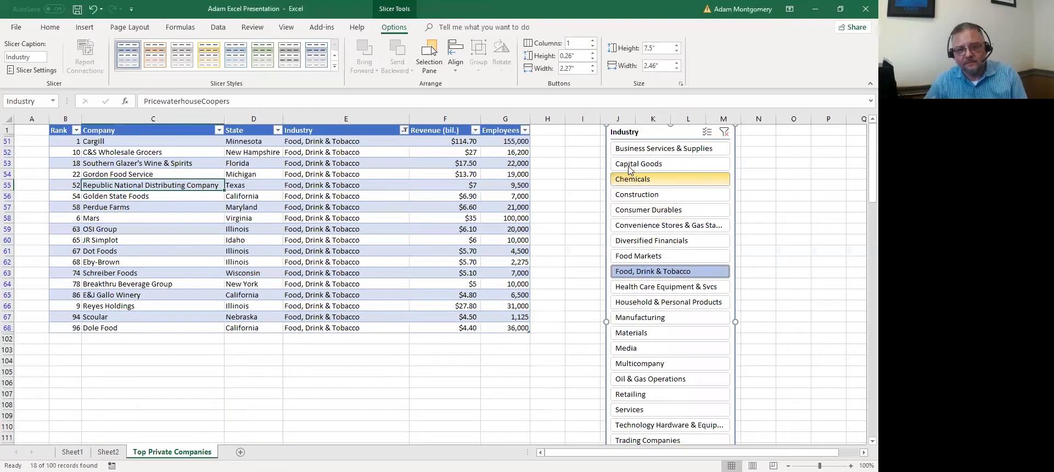
pyautogui.click(637, 133)
# Delete the Industry slicer and undo with Ctrl+Z until the table formatting and filters are gone
pyautogui.press('Delete')
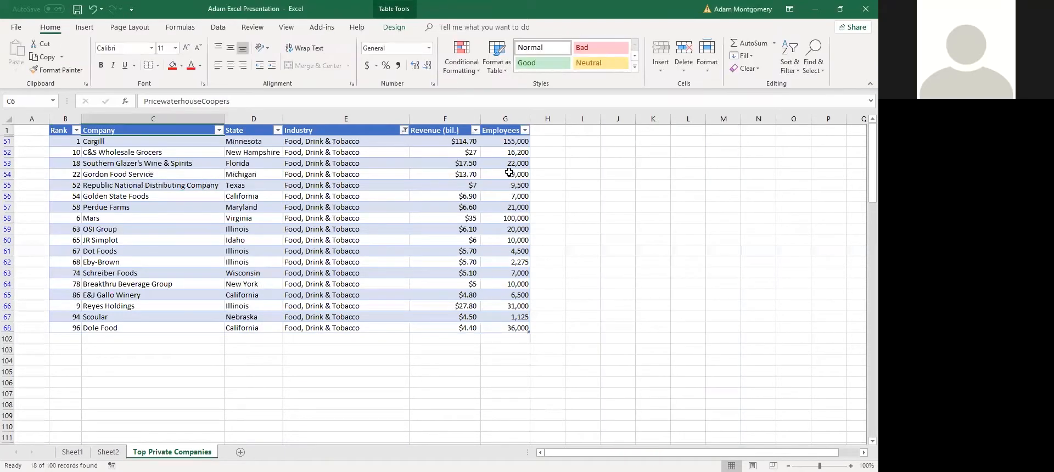
pyautogui.click(254, 229)
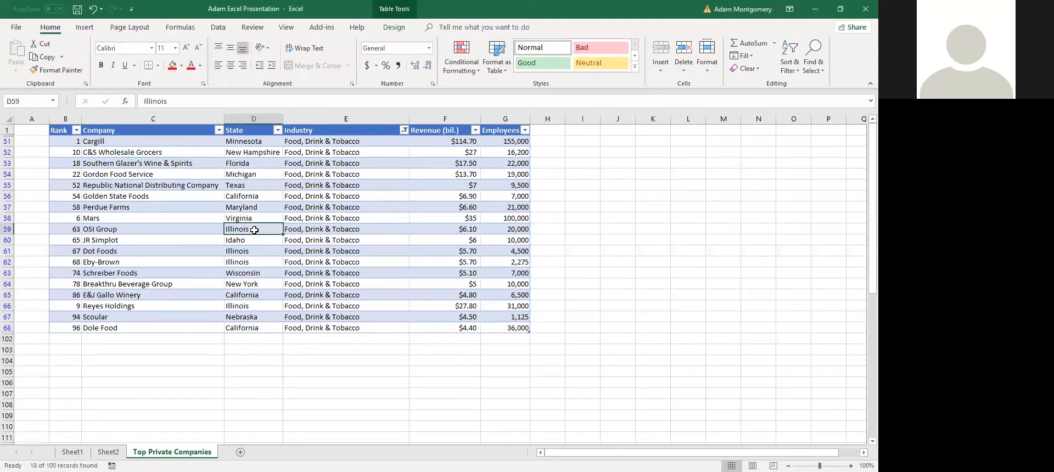
pyautogui.hotkey('ctrl', 'z')
pyautogui.hotkey('ctrl', 'z')
pyautogui.hotkey('ctrl', 'z')
pyautogui.hotkey('ctrl', 'z')
pyautogui.hotkey('ctrl', 'z')
pyautogui.hotkey('ctrl', 'z')
pyautogui.hotkey('ctrl', 'z')
pyautogui.hotkey('ctrl', 'z')
pyautogui.hotkey('ctrl', 'z')
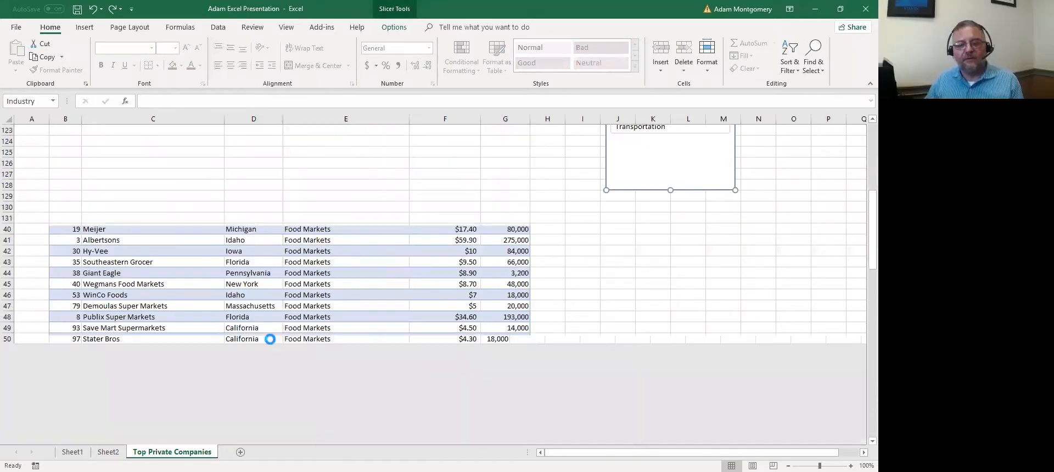
pyautogui.hotkey('ctrl', 'z')
pyautogui.hotkey('ctrl', 'z')
pyautogui.hotkey('ctrl', 'z')
pyautogui.hotkey('ctrl', 'z')
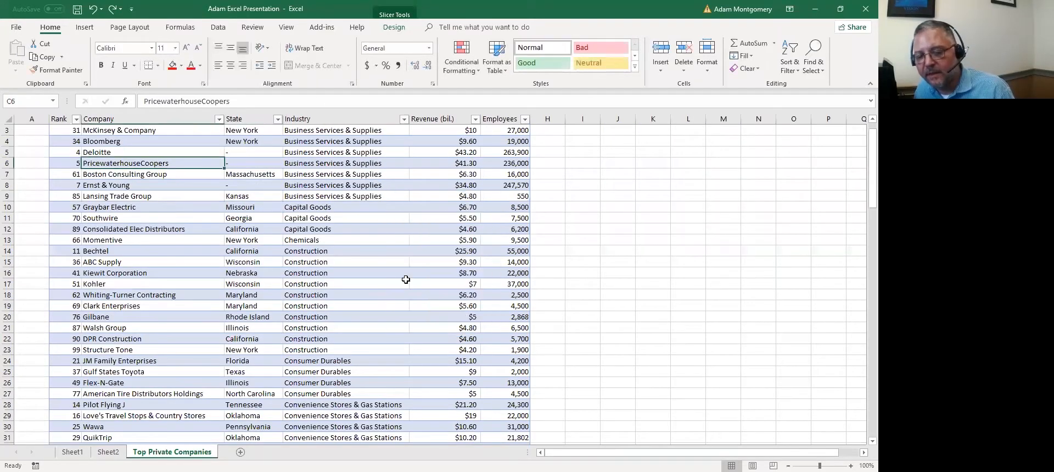
pyautogui.hotkey('ctrl', 'z')
pyautogui.hotkey('ctrl', 'z')
pyautogui.hotkey('ctrl', 'z')
pyautogui.hotkey('ctrl', 'z')
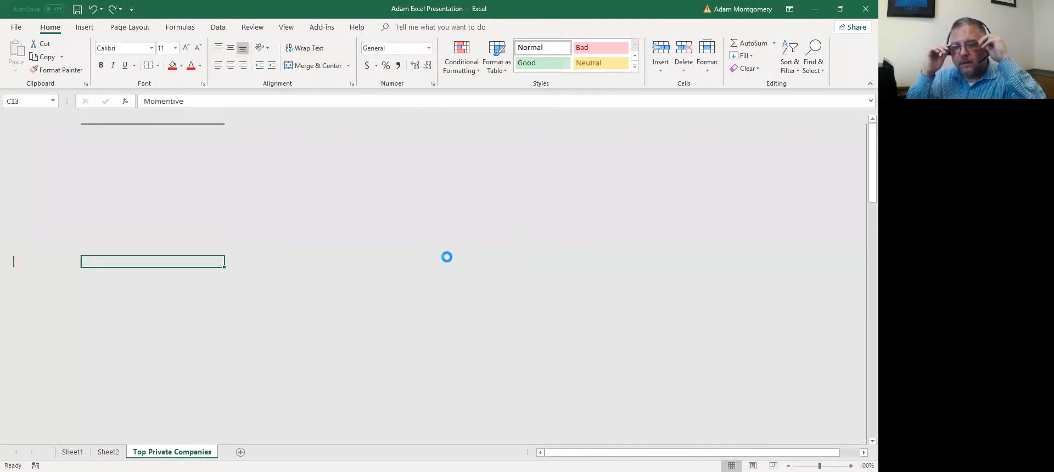
pyautogui.hotkey('ctrl', 'z')
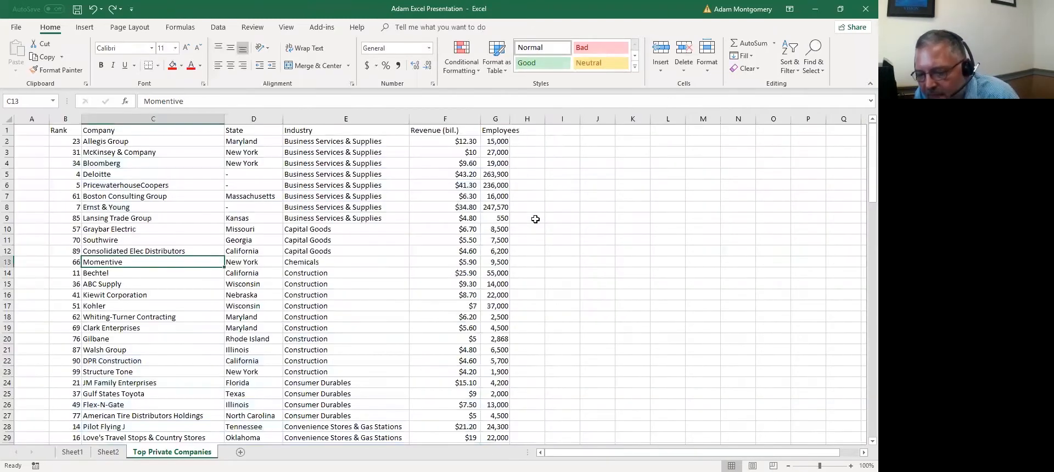
pyautogui.click(436, 293)
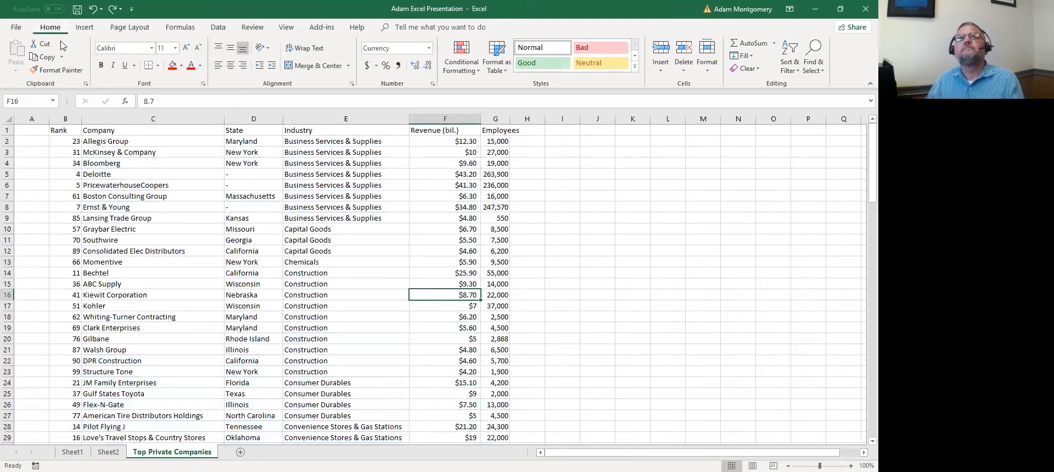
pyautogui.click(60, 177)
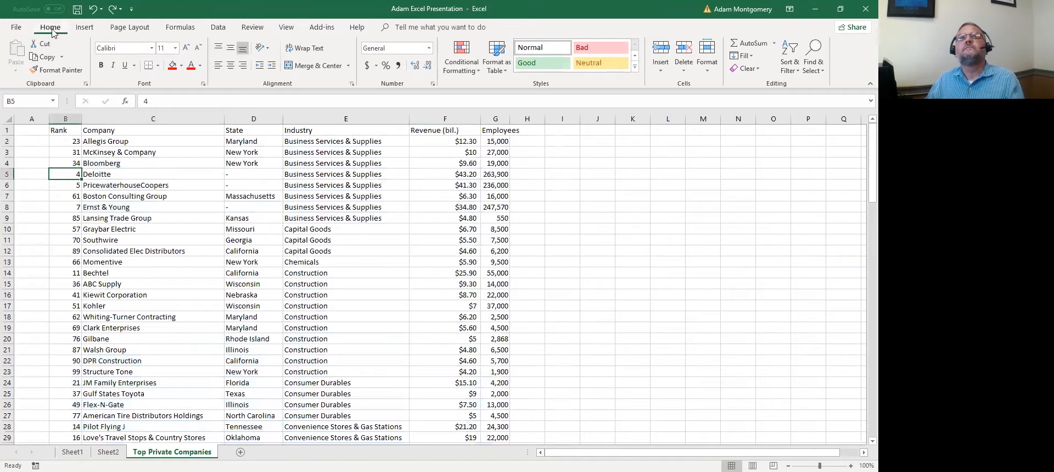
# Browse the File and Data tabs, cancelling the From Web import prompt
pyautogui.click(16, 27)
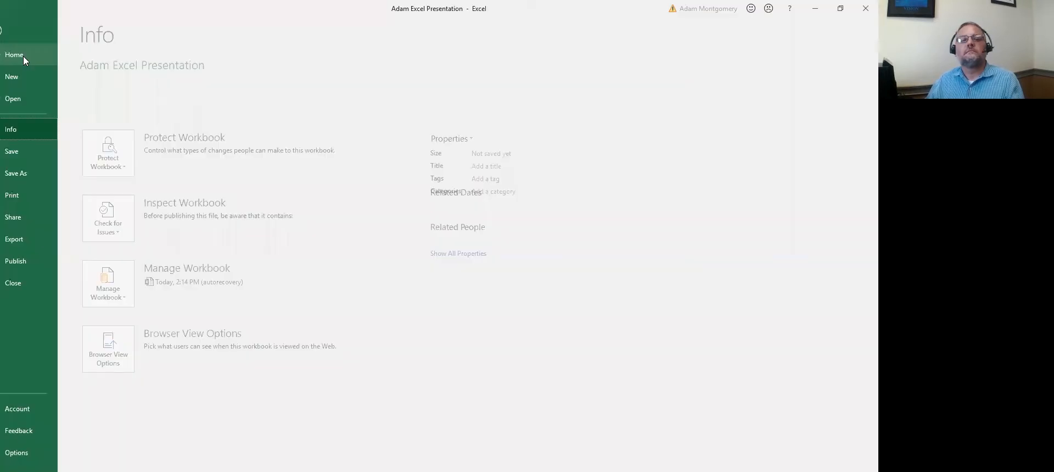
pyautogui.click(23, 55)
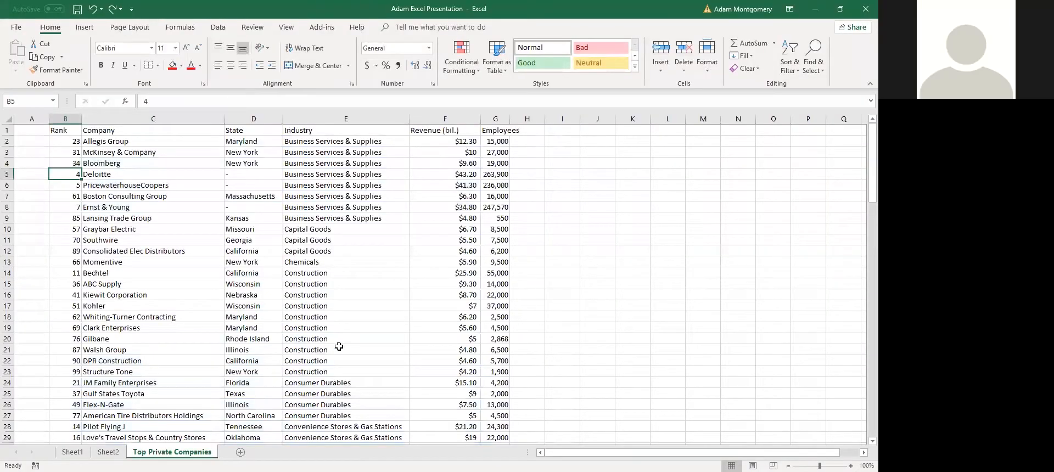
pyautogui.click(349, 316)
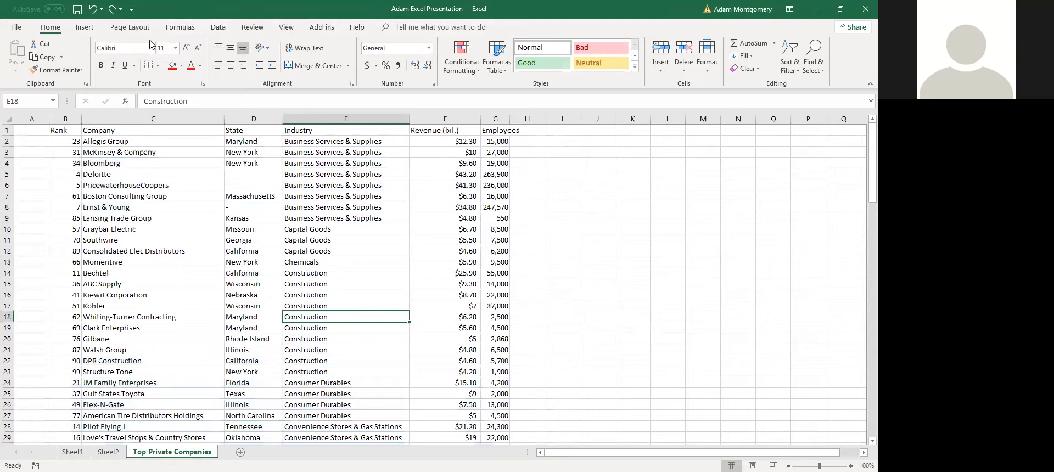
pyautogui.click(217, 27)
pyautogui.click(181, 218)
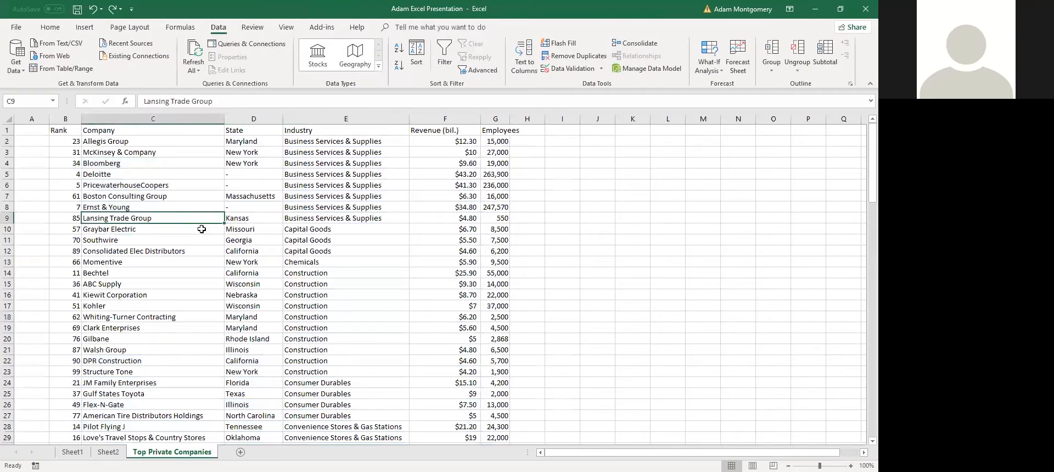
pyautogui.click(62, 56)
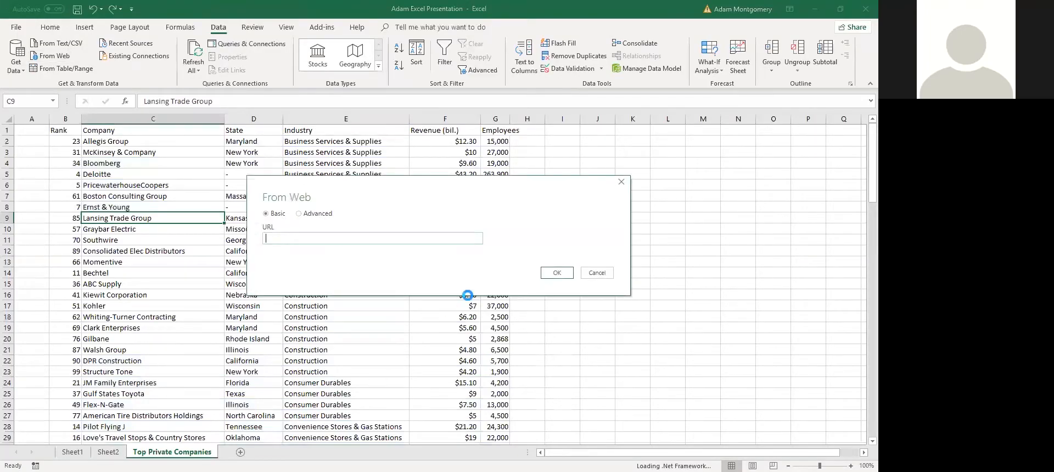
pyautogui.click(178, 287)
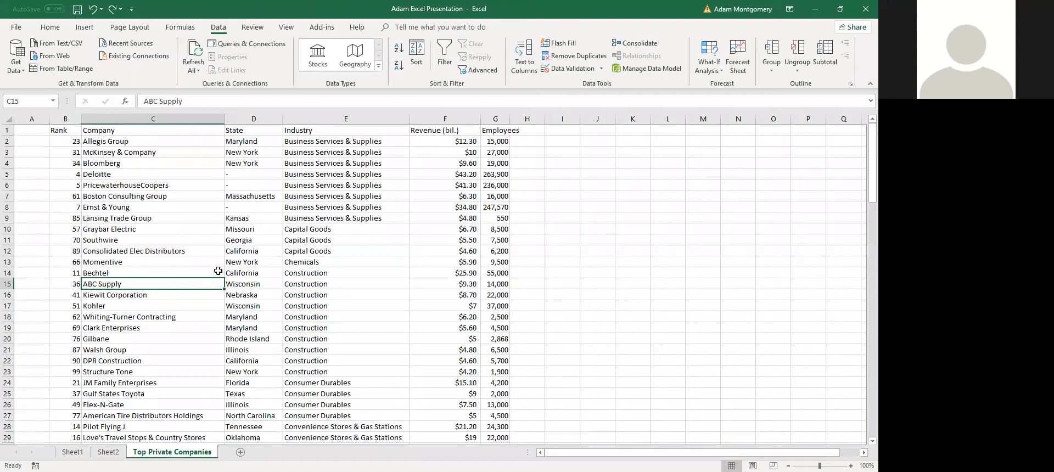
# Cancel the Group prompt, select C3 and open Create Table for $B$1:$G$101
pyautogui.click(209, 239)
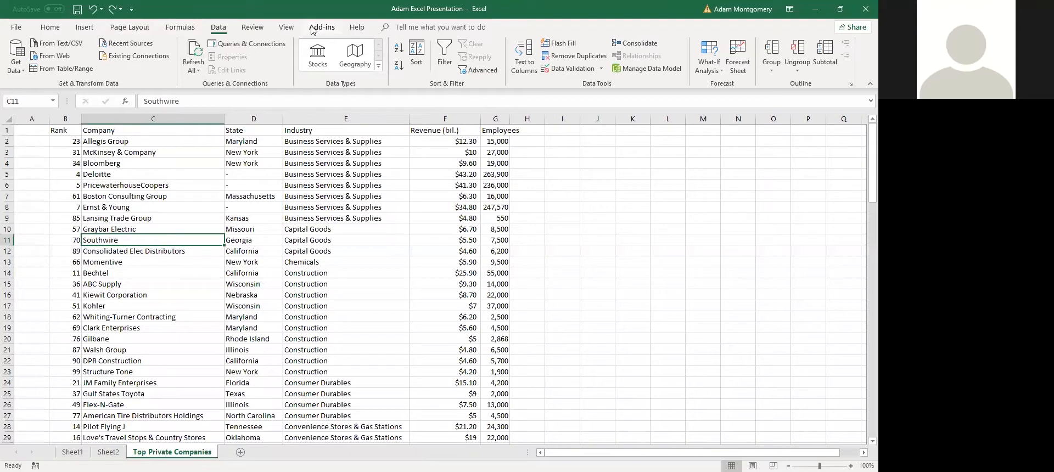
pyautogui.click(85, 28)
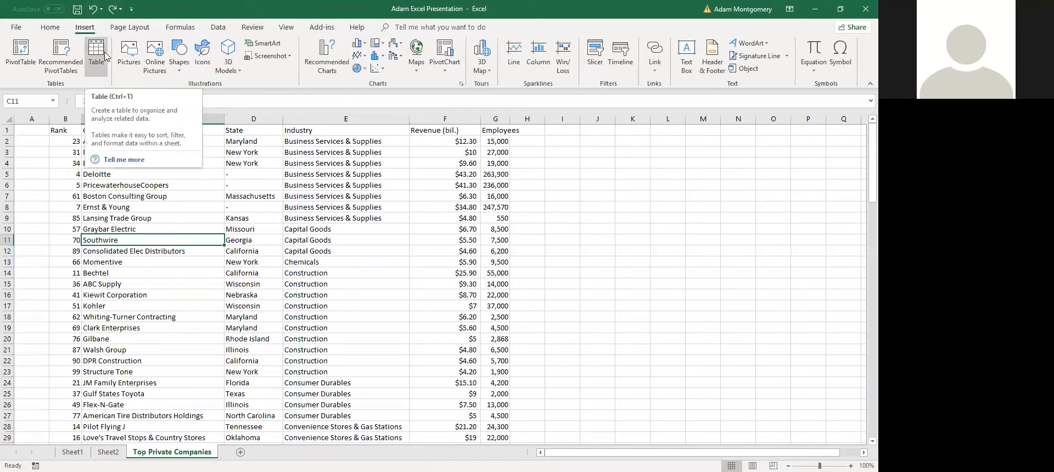
pyautogui.click(307, 229)
pyautogui.click(50, 27)
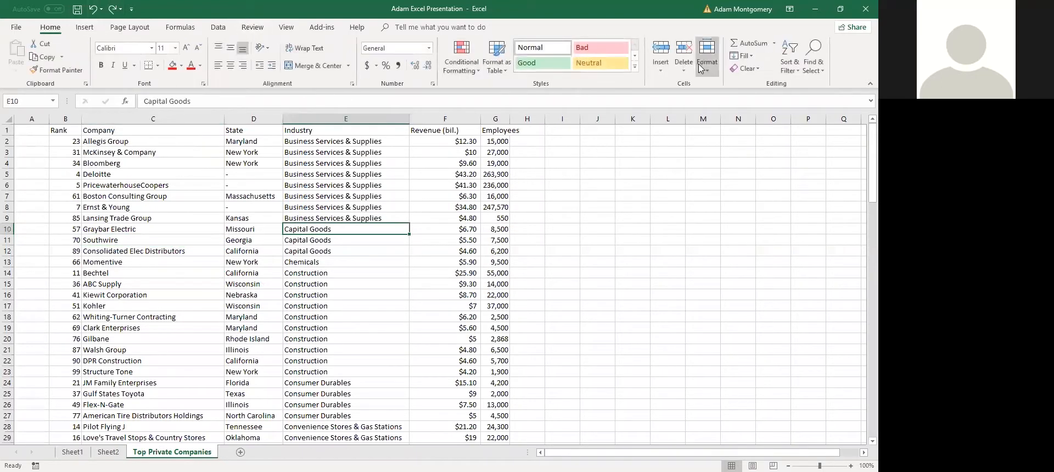
pyautogui.scroll(-4, 272, 34)
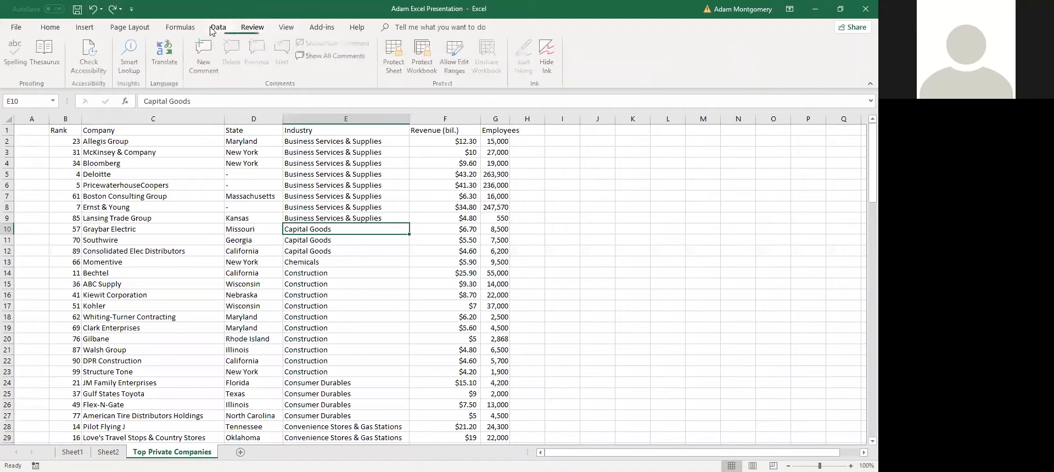
pyautogui.click(772, 52)
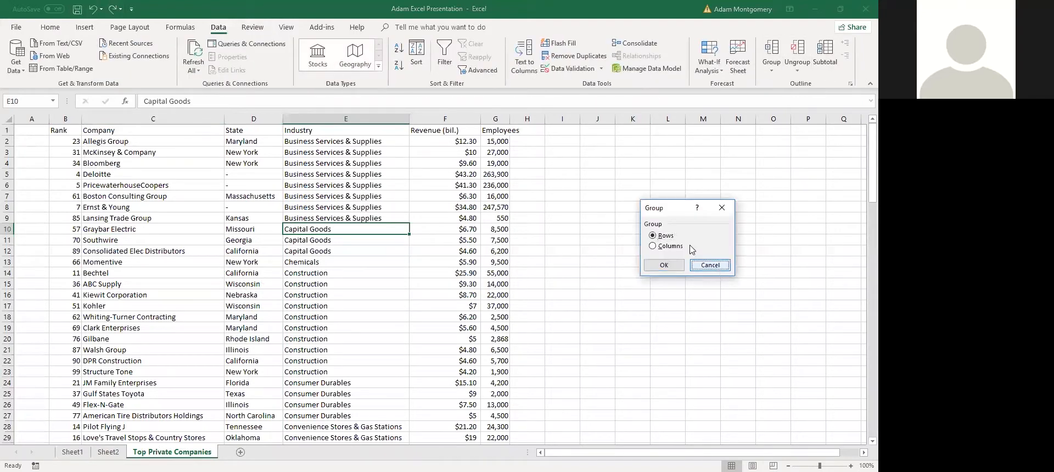
pyautogui.click(712, 265)
pyautogui.click(126, 151)
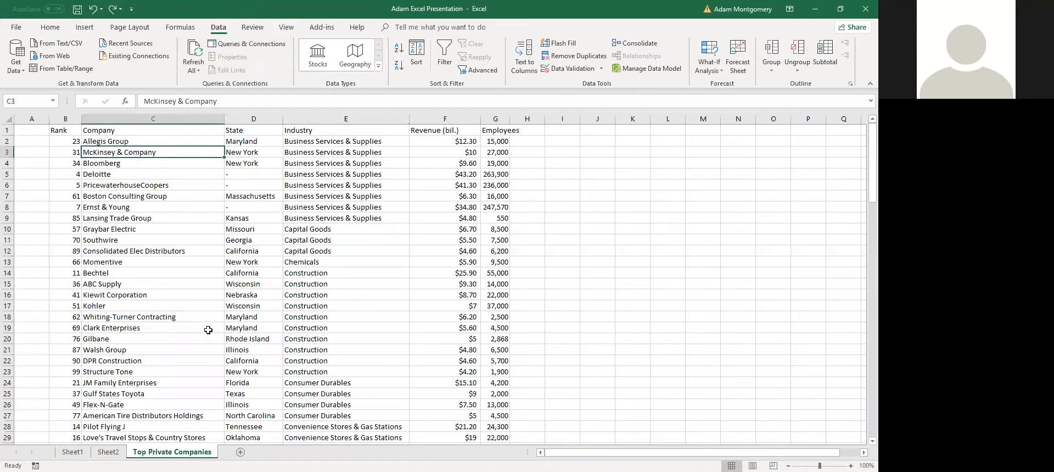
pyautogui.hotkey('ctrl', 't')
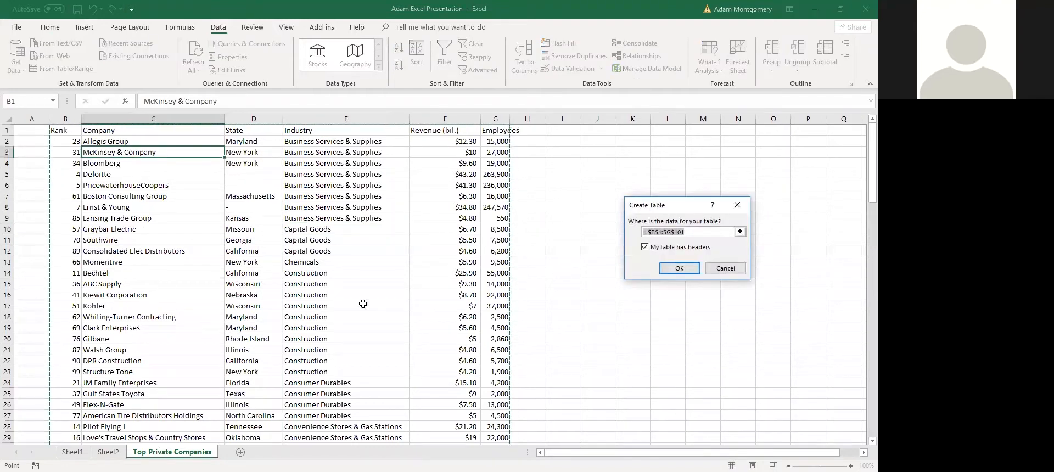
# Create Table2 with a green banded style, toggling Banded Rows and Total Row off and on
pyautogui.click(694, 270)
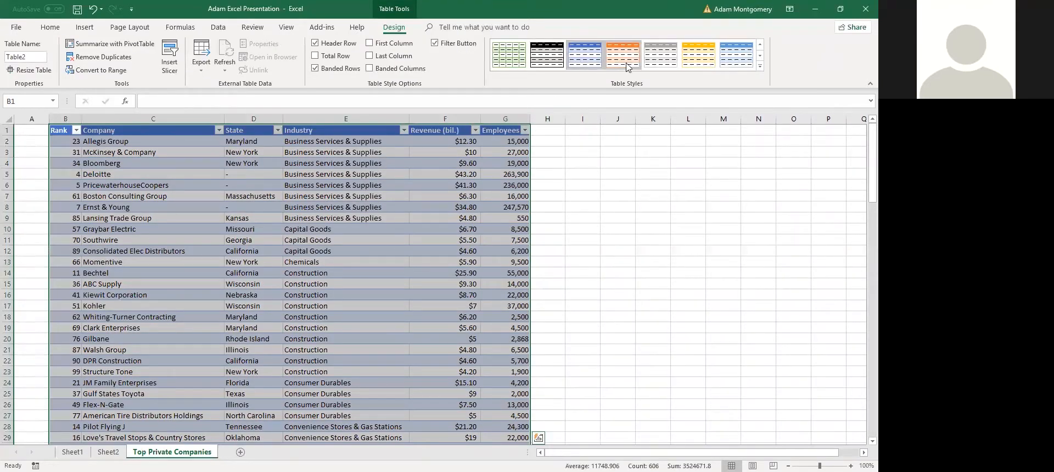
pyautogui.click(509, 55)
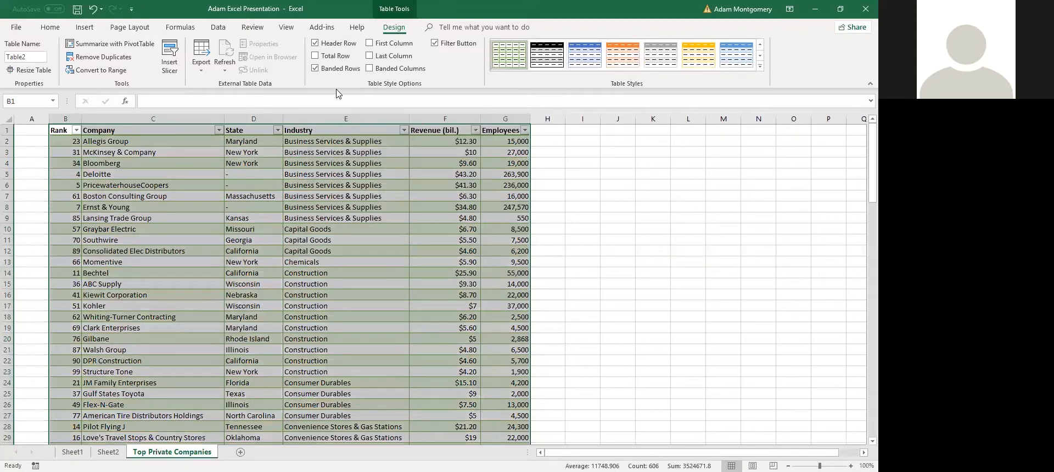
pyautogui.click(333, 69)
pyautogui.click(333, 69)
pyautogui.click(331, 57)
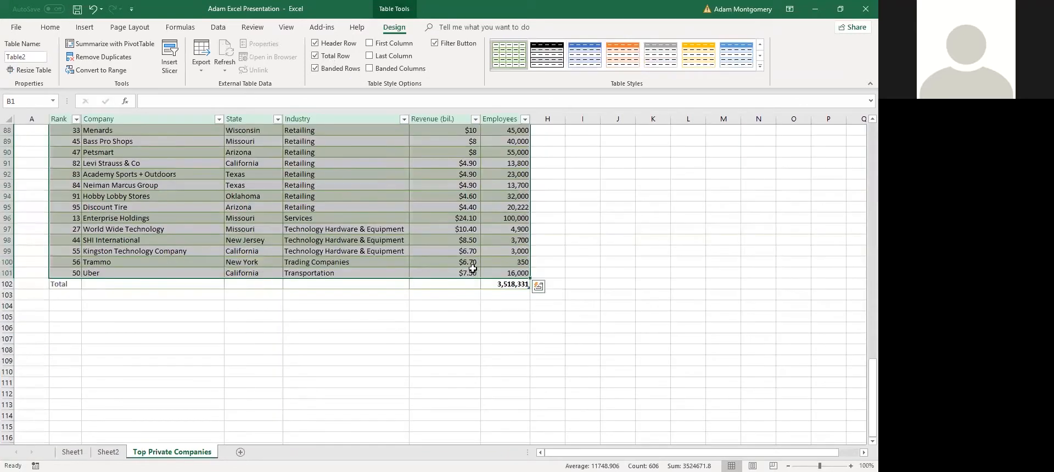
pyautogui.click(336, 56)
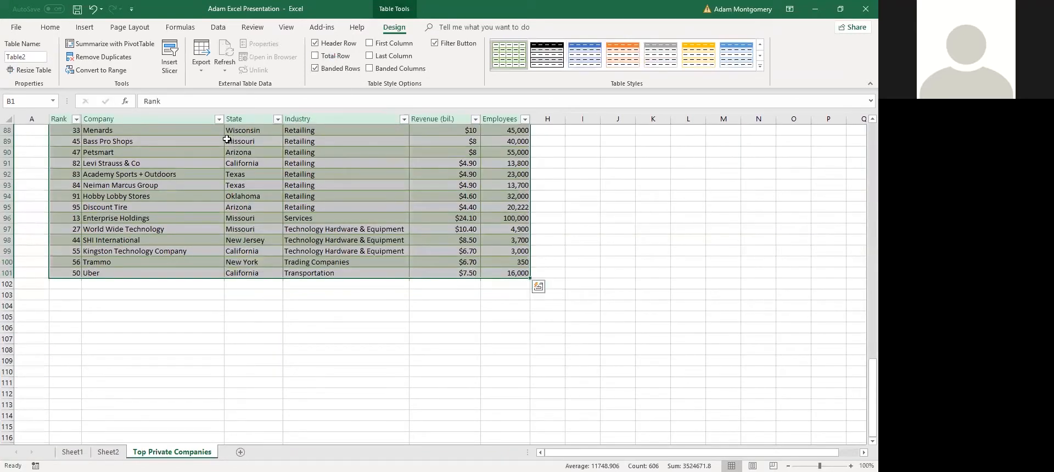
pyautogui.scroll(18, 171, 191)
pyautogui.scroll(11, 171, 190)
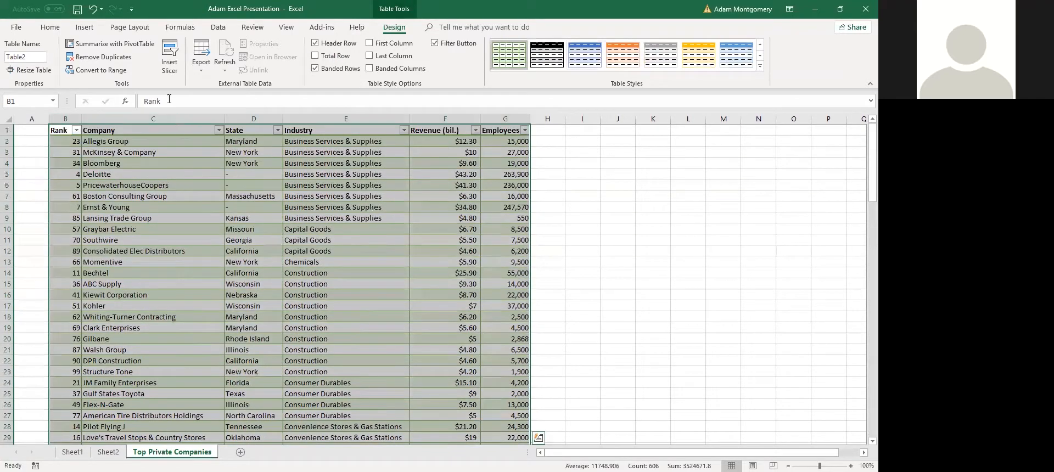
# Insert a Revenue (bil.) slicer and place it beside the table's top right
pyautogui.click(168, 60)
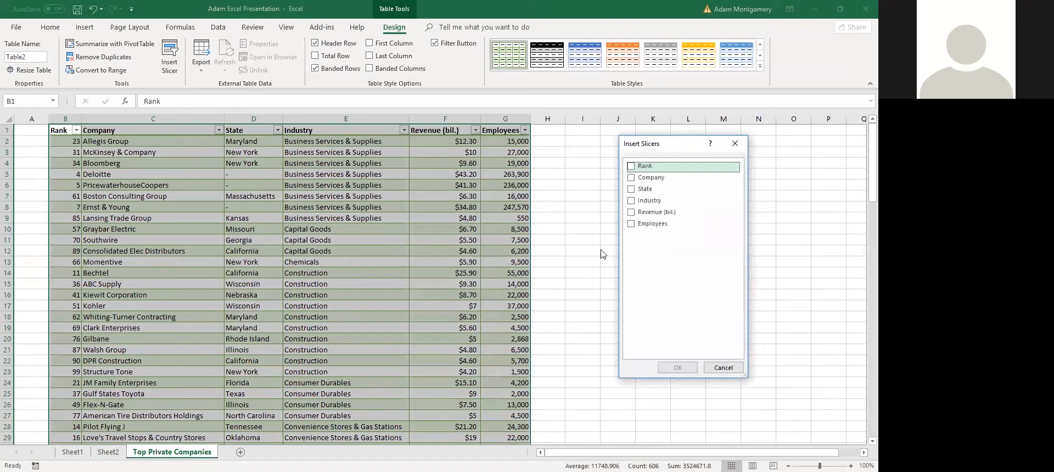
pyautogui.click(647, 212)
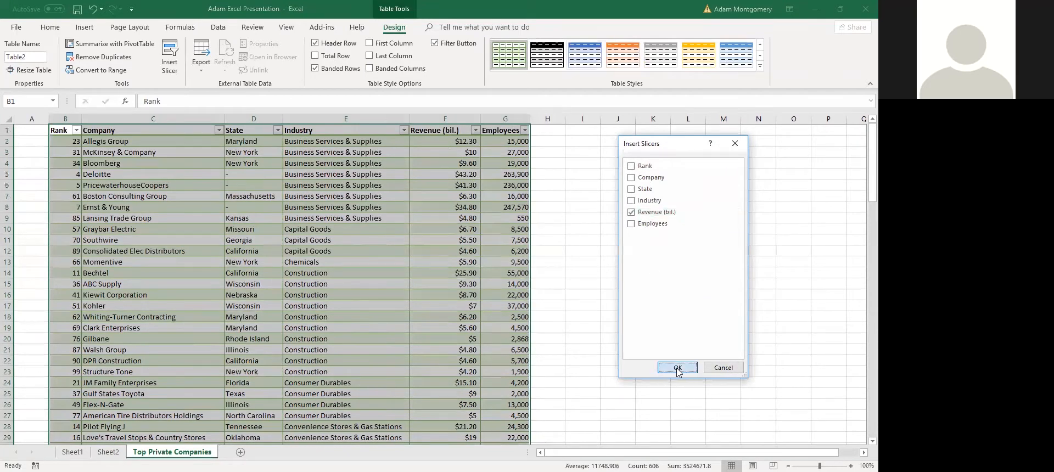
pyautogui.click(678, 368)
pyautogui.moveTo(429, 222); pyautogui.dragTo(594, 141)
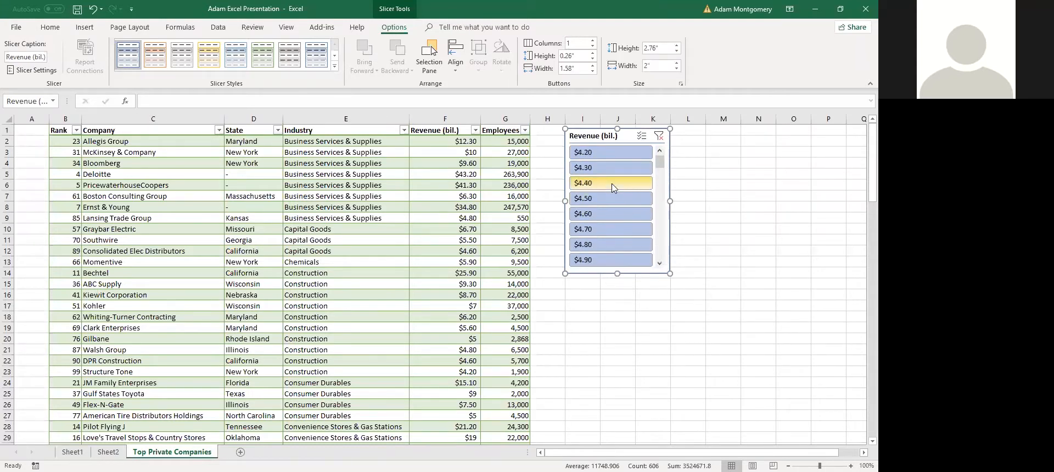
# Filter the slicer to $4.20, $4.50 and $5.50 with Multi-Select, then clear the filter
pyautogui.click(611, 153)
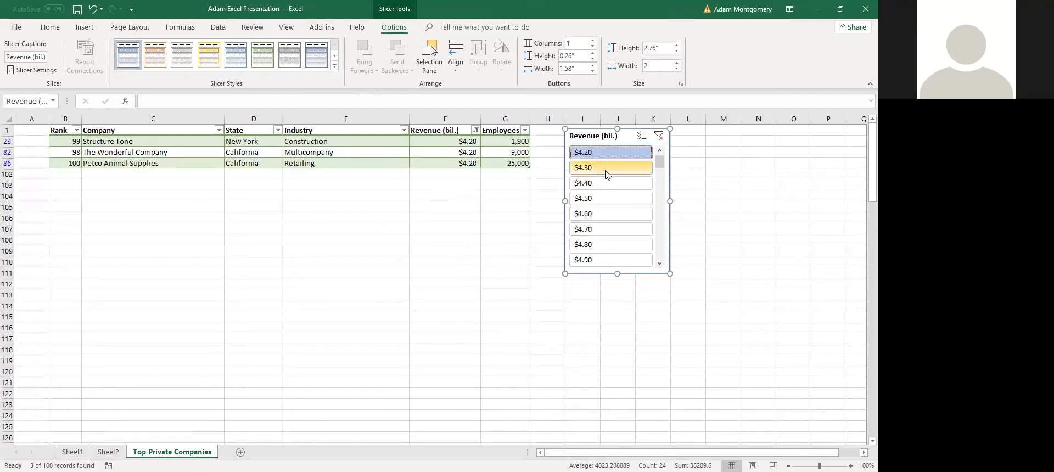
pyautogui.keyDown('ctrl'); pyautogui.click(598, 198); pyautogui.keyUp('ctrl')
pyautogui.scroll(-2, 605, 229)
pyautogui.keyDown('ctrl'); pyautogui.click(606, 230); pyautogui.keyUp('ctrl')
pyautogui.click(641, 136)
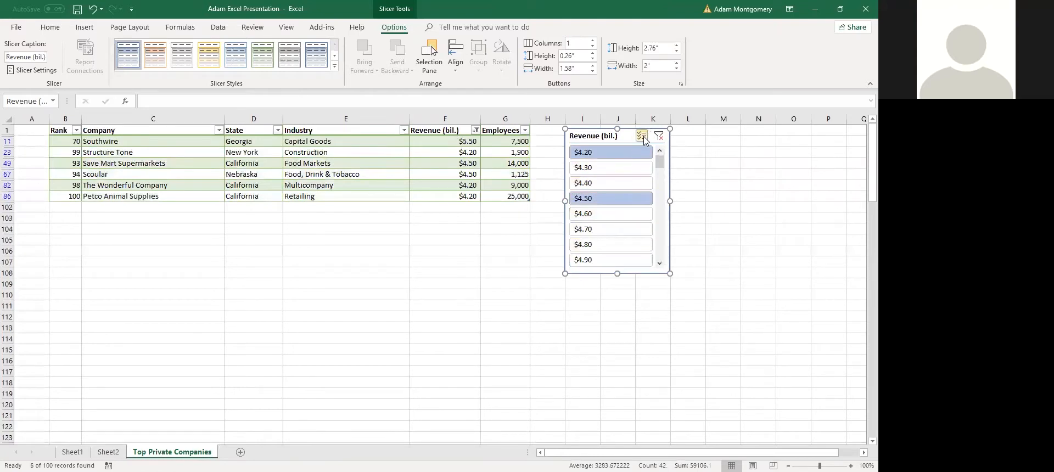
pyautogui.scroll(-2, 612, 174)
pyautogui.scroll(2, 611, 175)
pyautogui.click(659, 136)
# Delete the revenue slicer and undo with Ctrl+Z until the table conversion is reversed
pyautogui.click(602, 138)
pyautogui.press('Delete')
pyautogui.click(423, 283)
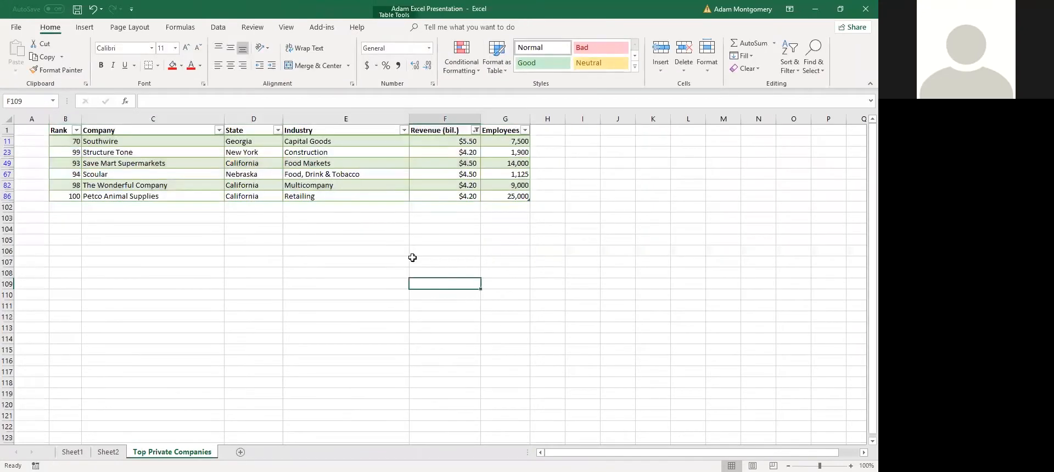
pyautogui.hotkey('ctrl', 'z')
pyautogui.click(620, 152)
pyautogui.hotkey('ctrl', 'z')
pyautogui.hotkey('ctrl', 'z')
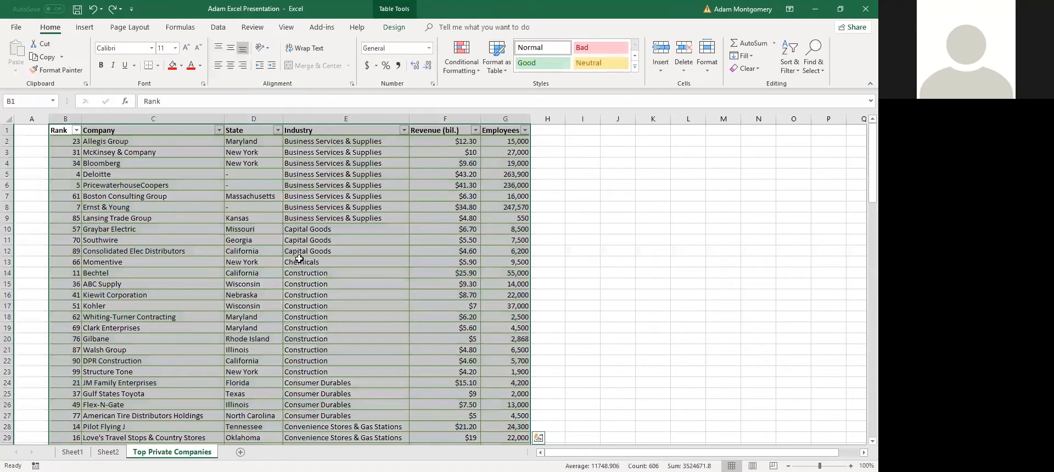
pyautogui.hotkey('ctrl', 'z')
pyautogui.hotkey('ctrl', 'z')
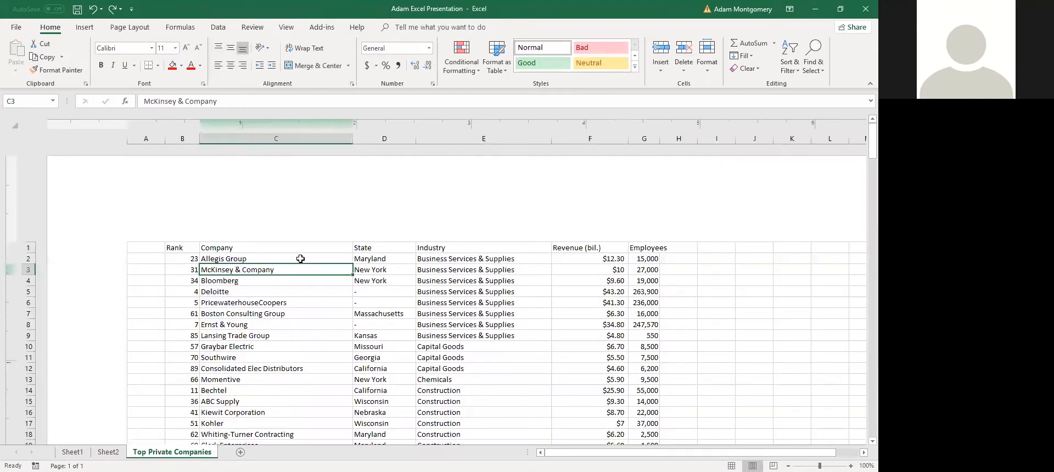
pyautogui.hotkey('ctrl', 'z')
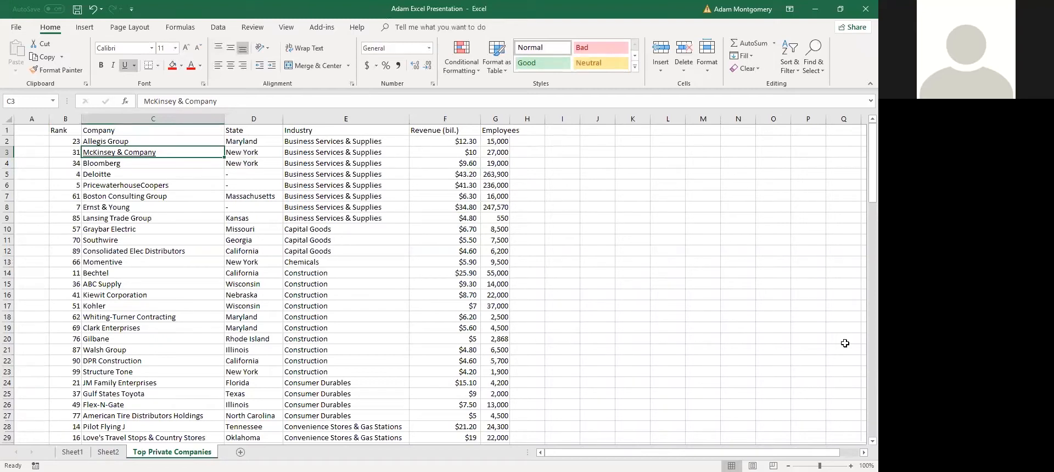
# Click through cells of the plain company list such as C17, D19, E15 and D9
pyautogui.click(156, 306)
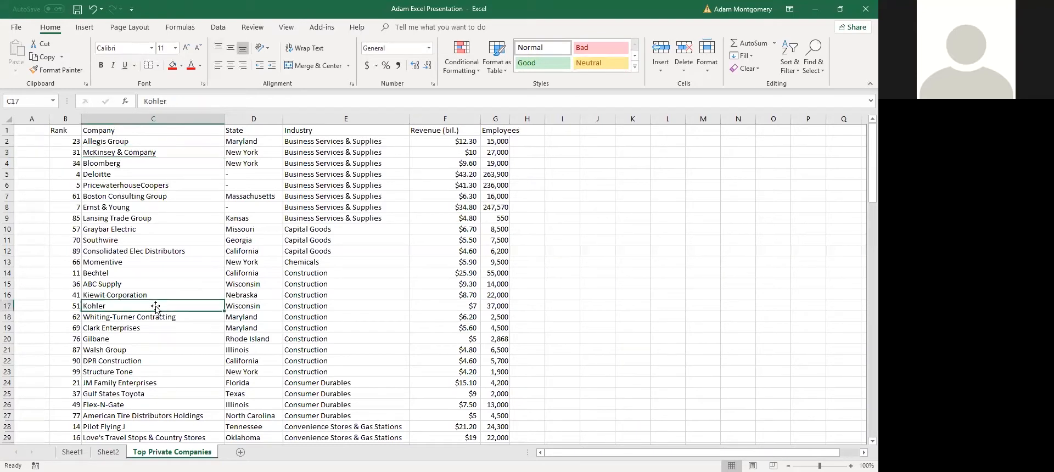
pyautogui.click(669, 277)
pyautogui.click(234, 325)
pyautogui.click(551, 266)
pyautogui.click(302, 283)
pyautogui.click(615, 259)
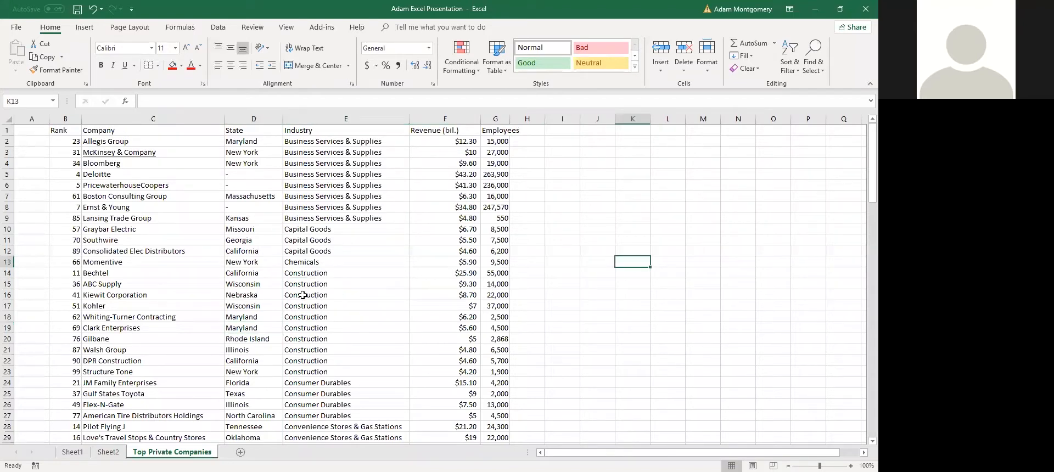
pyautogui.click(264, 271)
pyautogui.click(309, 261)
pyautogui.click(657, 199)
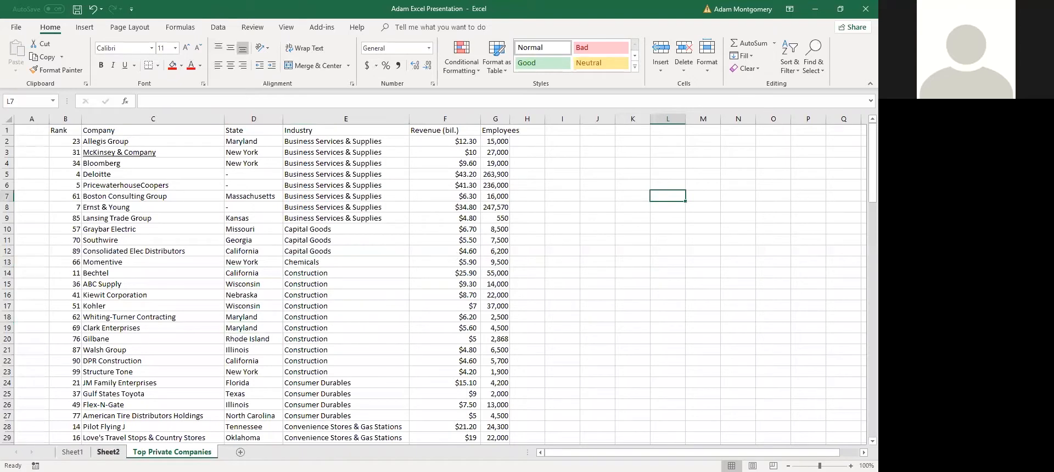
pyautogui.click(249, 218)
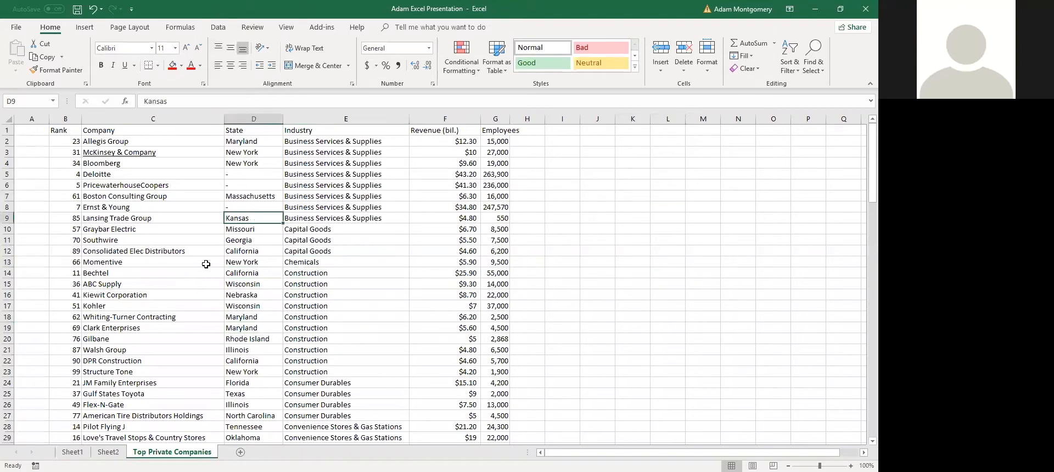
pyautogui.click(632, 251)
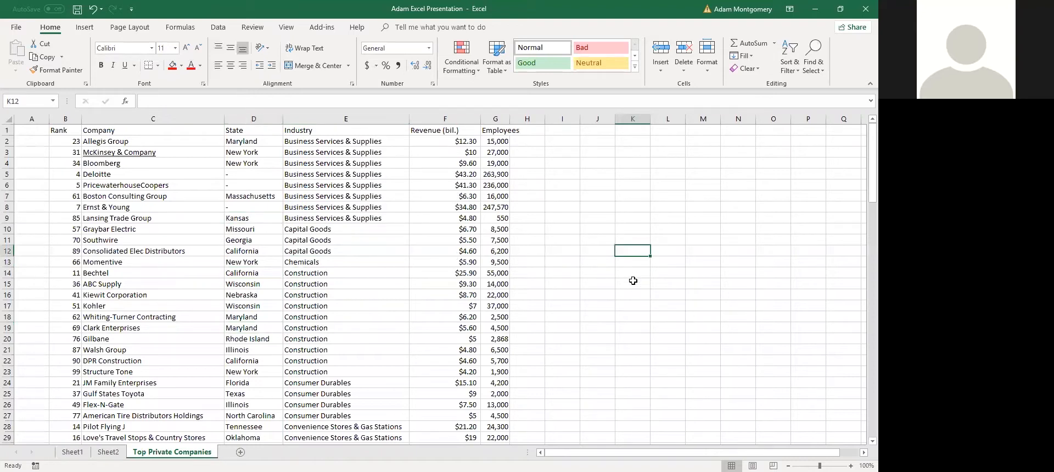
# Select the technology list A5:B24 on Sheet2, then move on to Sheet1's topic list
pyautogui.hotkey('ctrl', 'pageup')
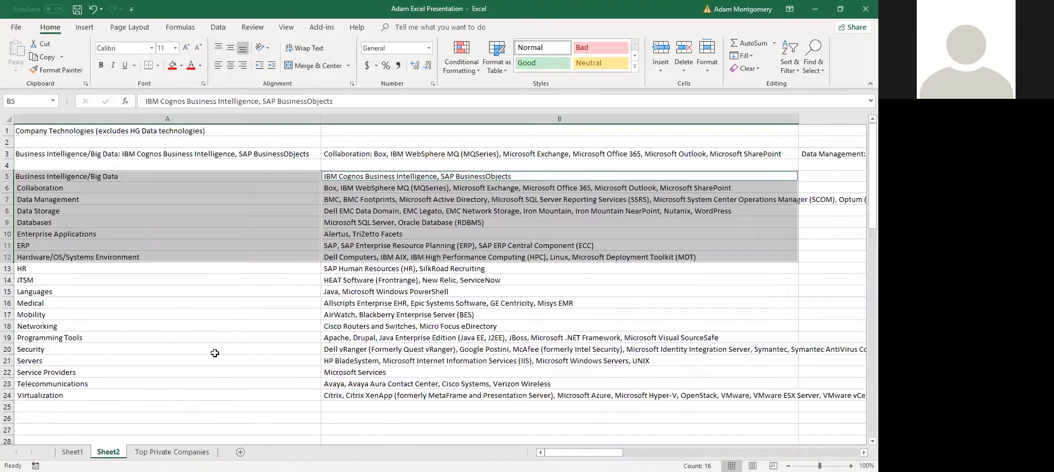
pyautogui.click(116, 370)
pyautogui.moveTo(99, 178); pyautogui.dragTo(399, 396)
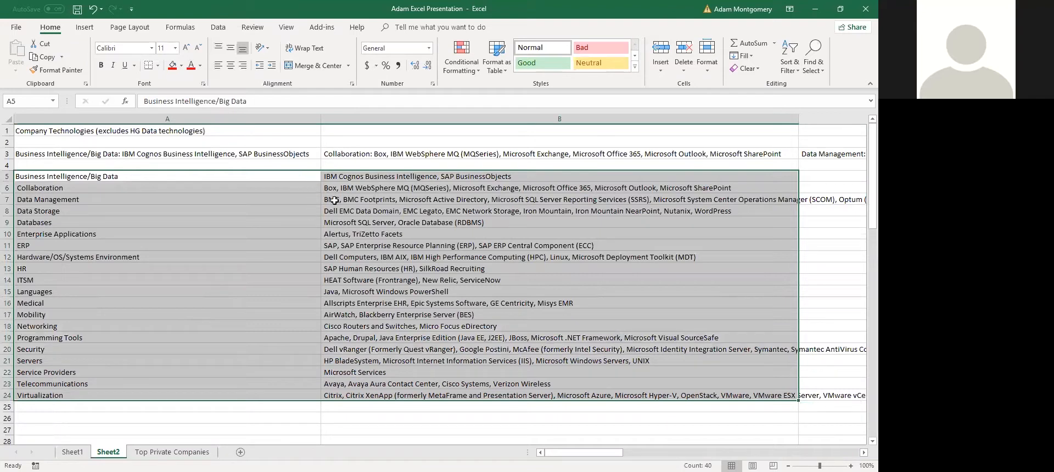
pyautogui.click(193, 246)
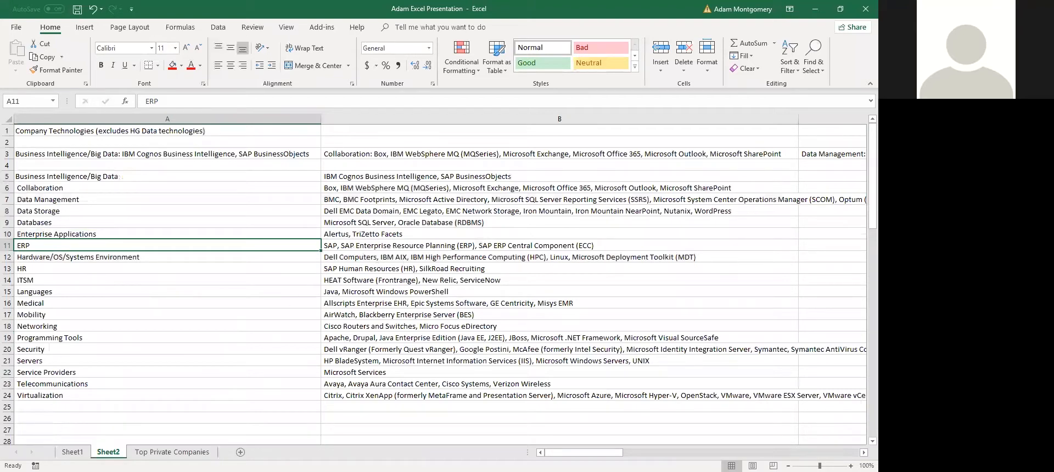
pyautogui.hotkey('ctrl', 'pageup')
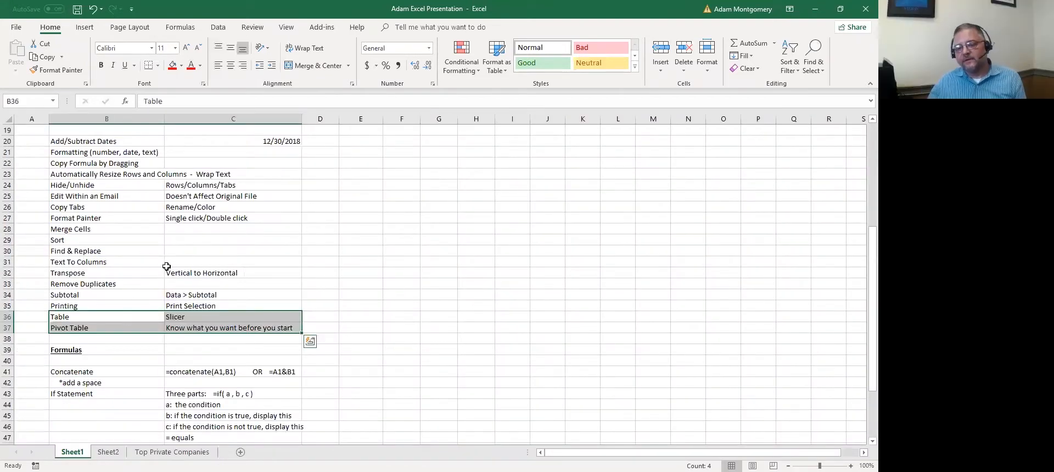
# Return to the Top Private Companies sheet and scroll back up to the company list
pyautogui.hotkey('ctrl', 'pagedown')
pyautogui.hotkey('ctrl', 'pagedown')
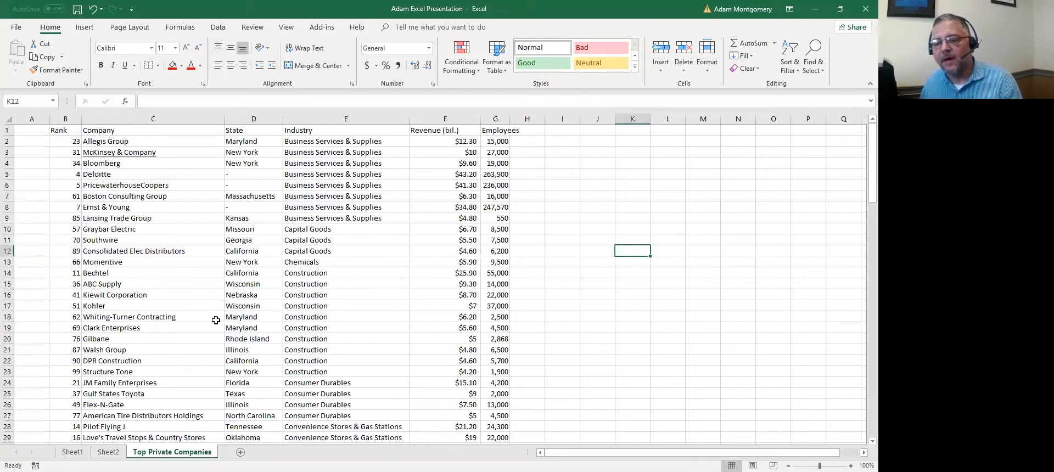
pyautogui.scroll(-10, 219, 237)
pyautogui.scroll(-18, 342, 272)
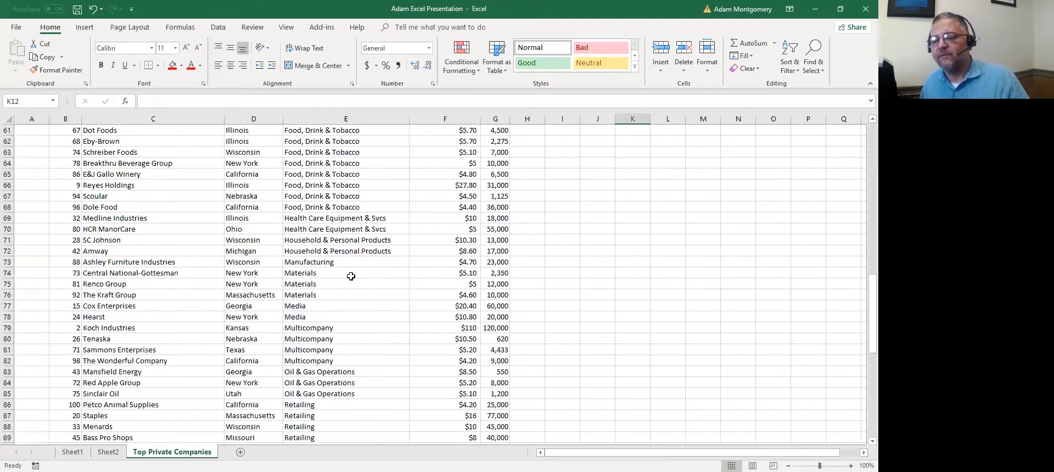
pyautogui.click(500, 316)
pyautogui.scroll(1, 396, 275)
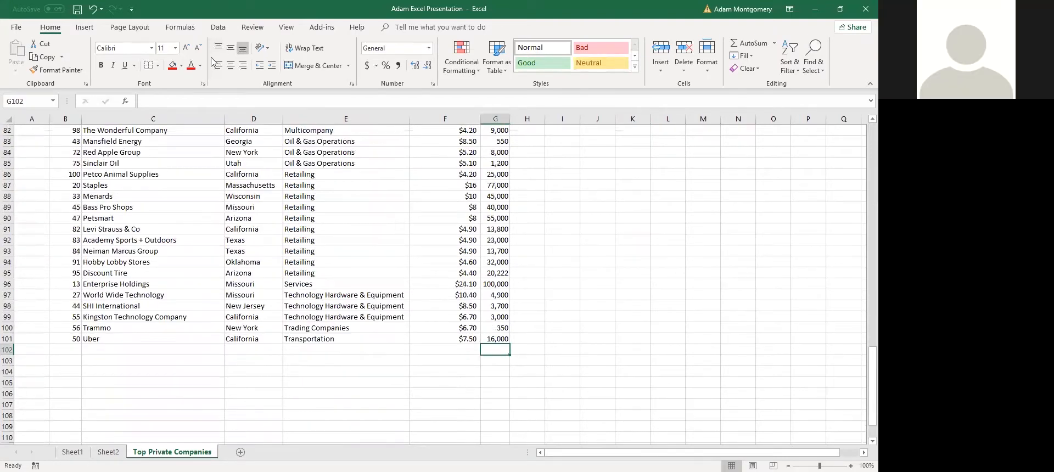
pyautogui.scroll(19, 231, 240)
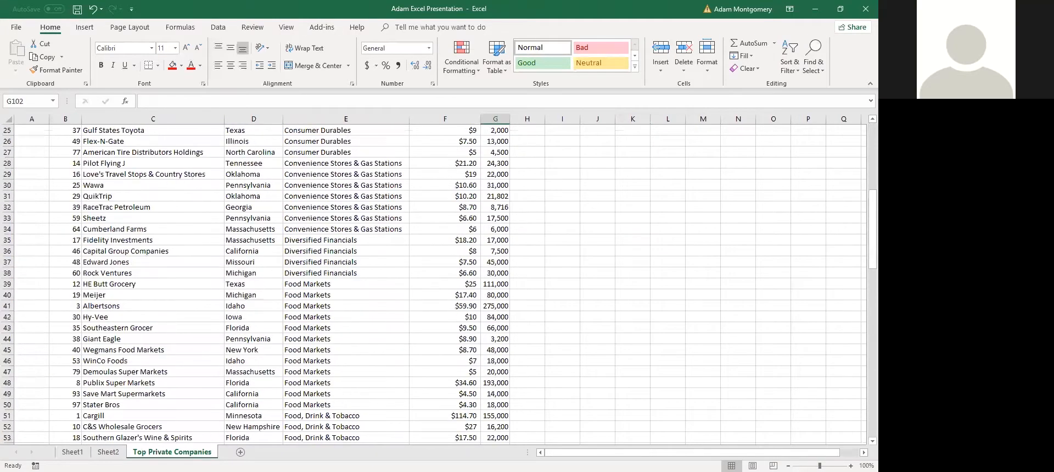
pyautogui.click(72, 452)
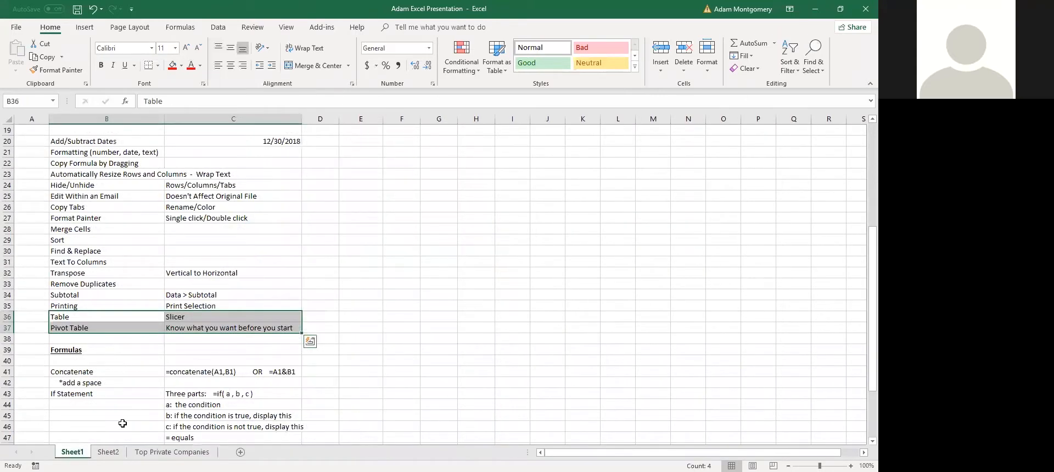
pyautogui.click(83, 328)
pyautogui.click(159, 452)
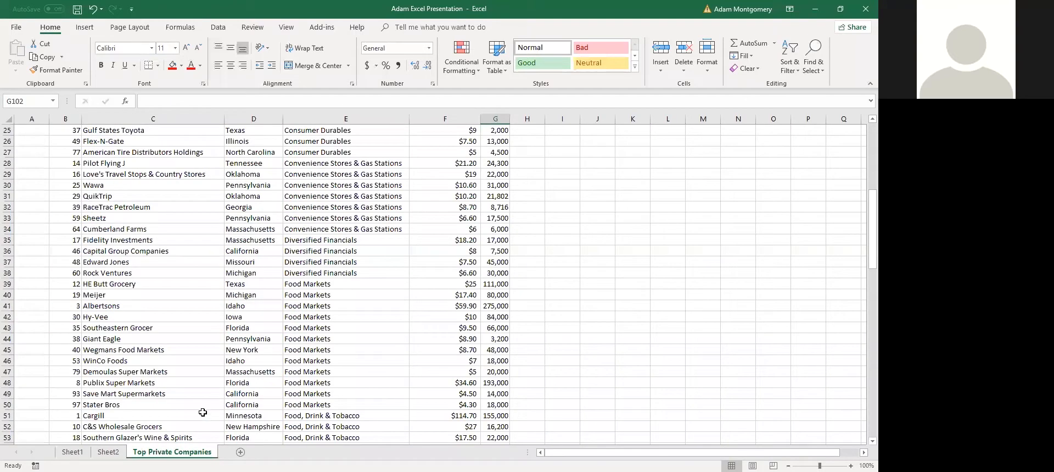
pyautogui.scroll(8, 158, 345)
# Remove the underline from the McKinsey & Company cell and show the Insert ribbon
pyautogui.click(183, 242)
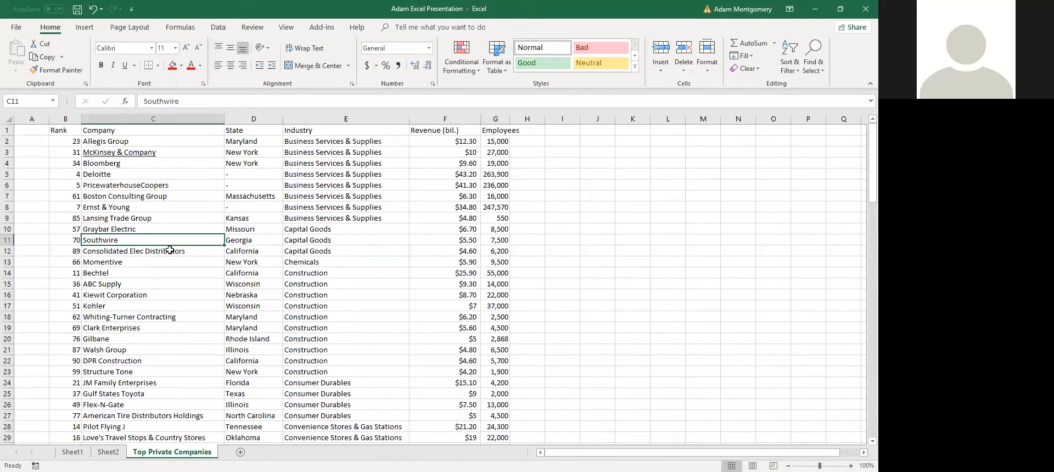
pyautogui.click(119, 154)
pyautogui.hotkey('ctrl', 'u')
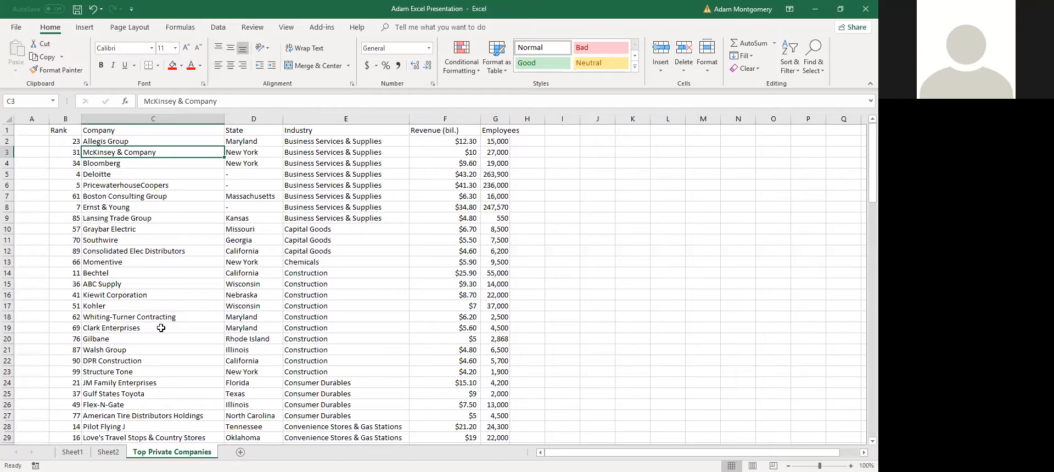
pyautogui.click(85, 27)
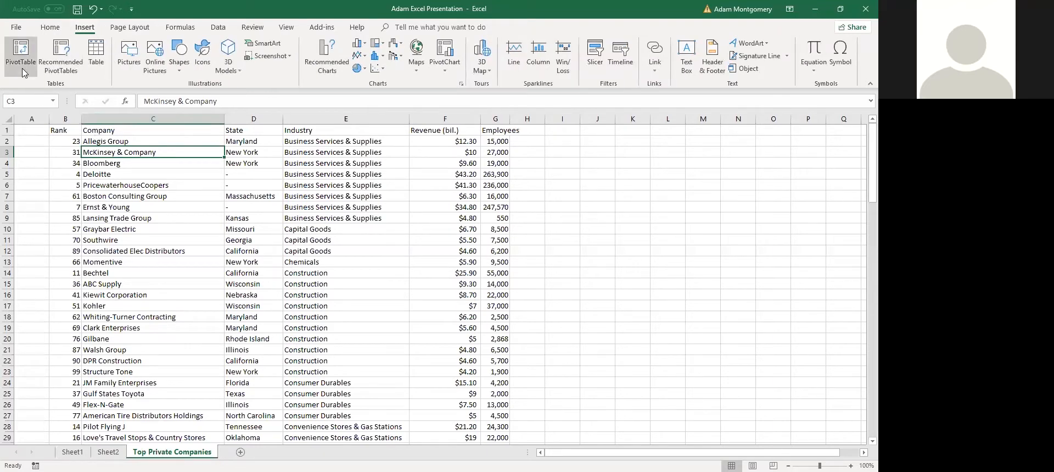
# Autofit column G to its Employees heading
pyautogui.click(346, 273)
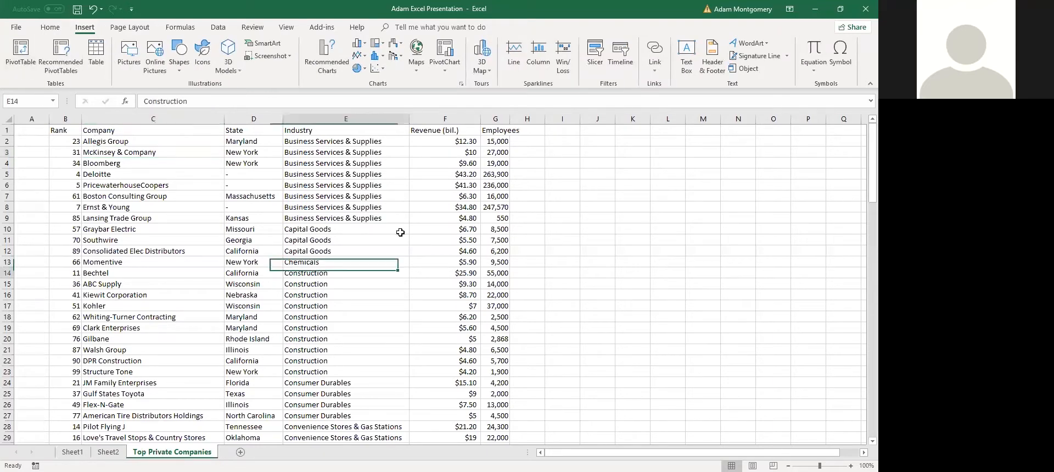
pyautogui.click(540, 130)
pyautogui.doubleClick(509, 118)
pyautogui.click(540, 143)
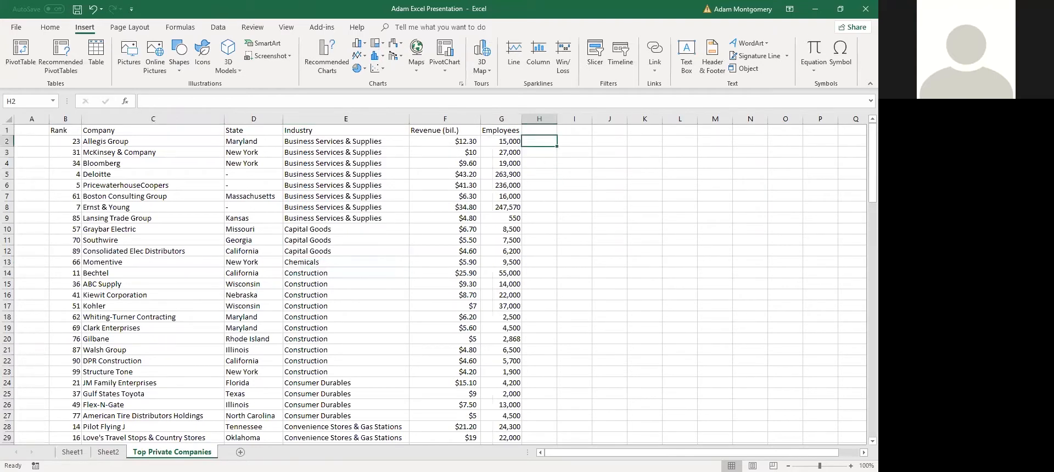
# Enter the heading 'Revenue by Employee' in cell H1
pyautogui.click(540, 130)
pyautogui.write('RE')
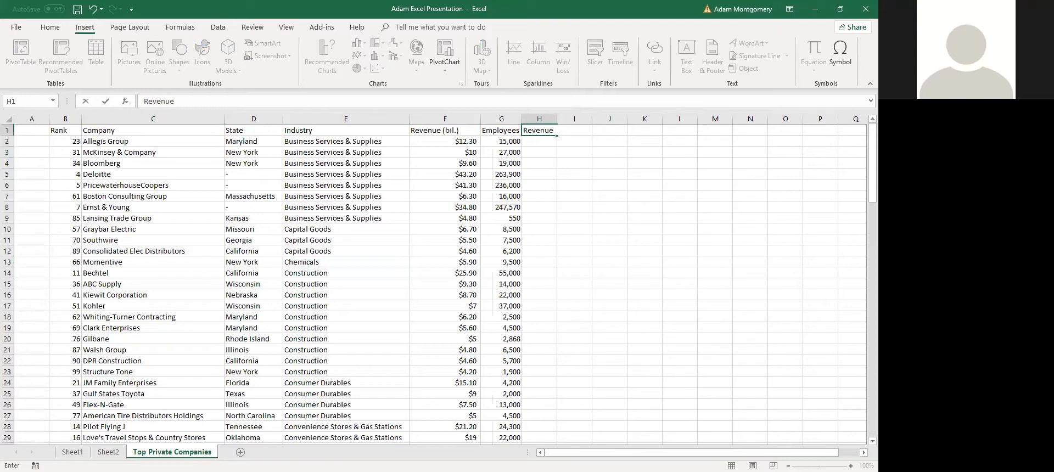
pyautogui.write('venue by Employee')
pyautogui.press('Return')
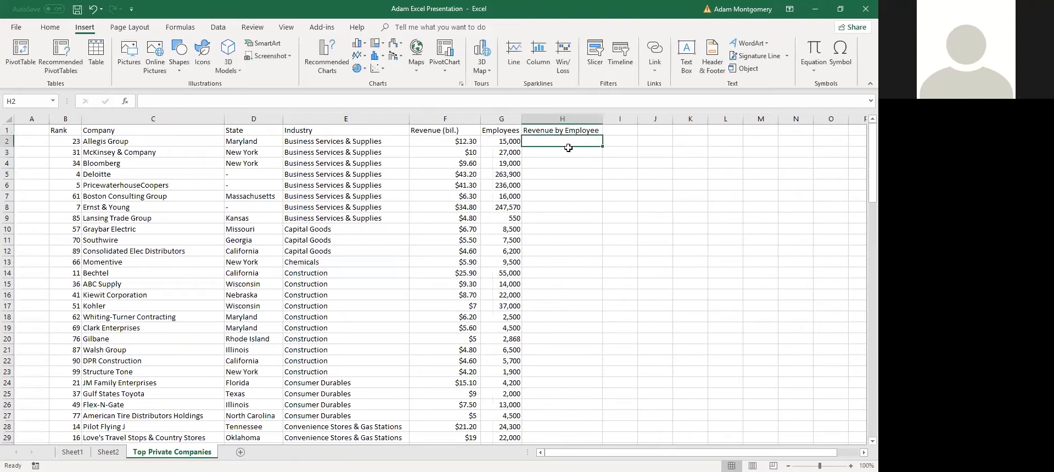
# Enter the formula =F2/G2 in H2 to divide revenue by employees
pyautogui.write('=')
pyautogui.press('Left')
pyautogui.press('Left')
pyautogui.write('/')
pyautogui.press('Left')
pyautogui.press('Return')
pyautogui.press('Up')
# Fill the H2 formula down through H6 with Ctrl+D
pyautogui.keyDown('shift'); pyautogui.click(561, 190); pyautogui.keyUp('shift')
pyautogui.hotkey('ctrl', 'd')
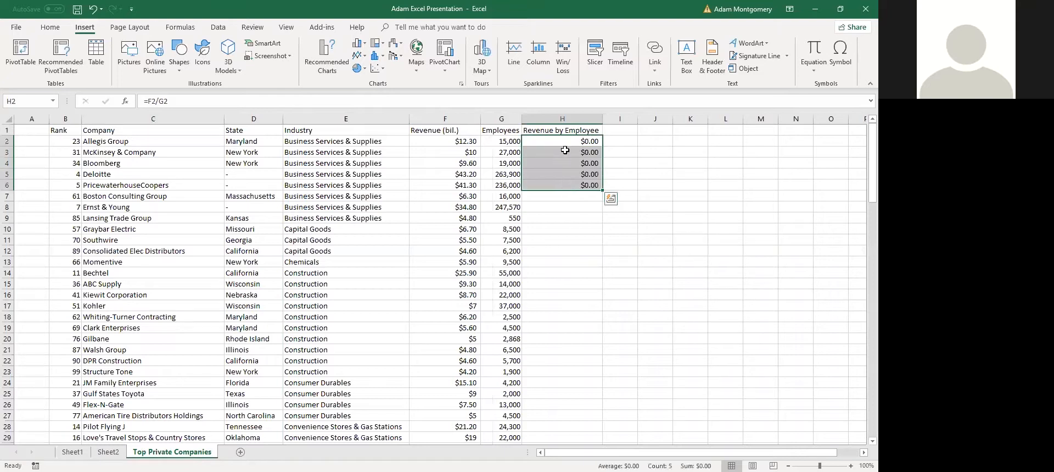
pyautogui.click(578, 146)
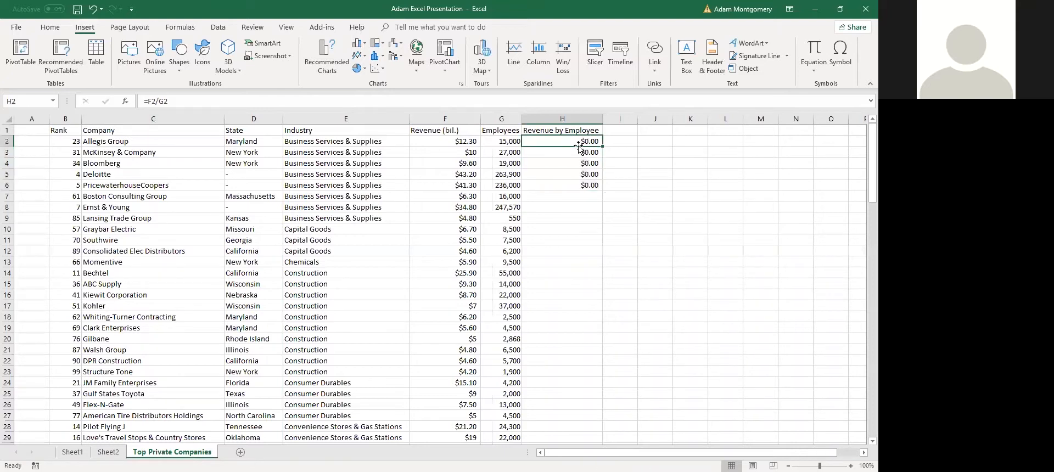
# Try an inverted =G2/F2 formula in H2, fill it to H12, then undo it
pyautogui.write('=')
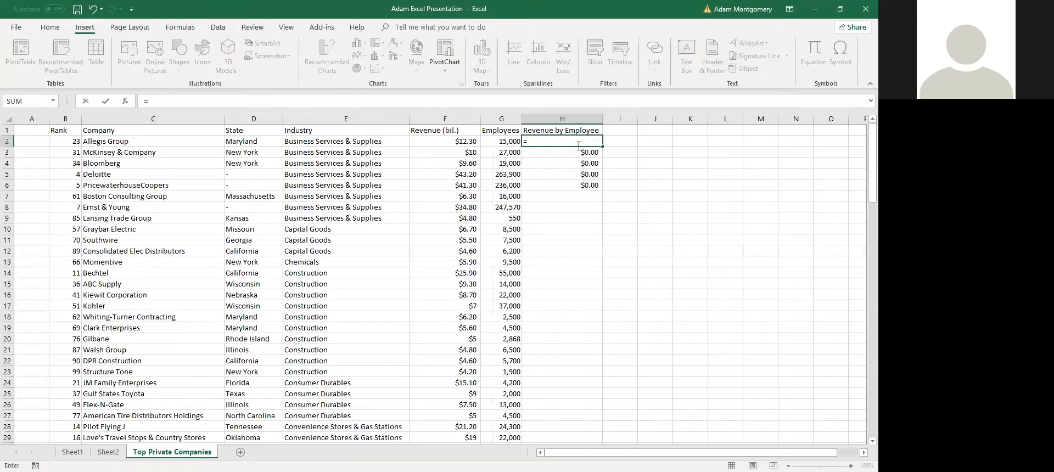
pyautogui.press('Left')
pyautogui.press('Left')
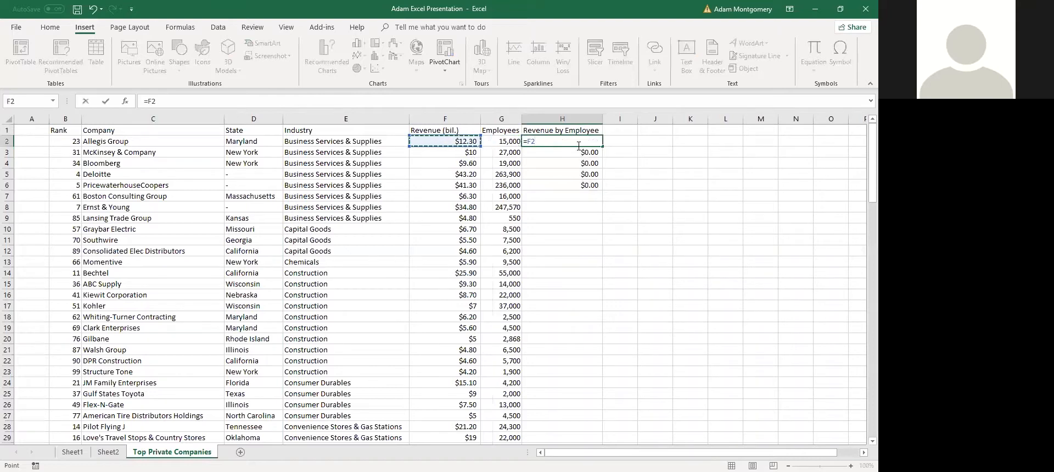
pyautogui.press('Right')
pyautogui.write('/')
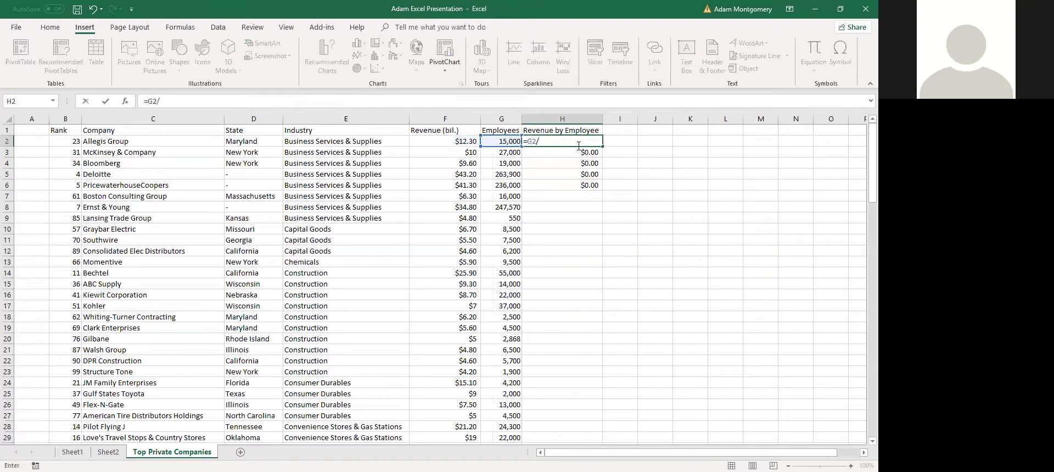
pyautogui.press('Left')
pyautogui.press('Left')
pyautogui.press('Return')
pyautogui.press('Up')
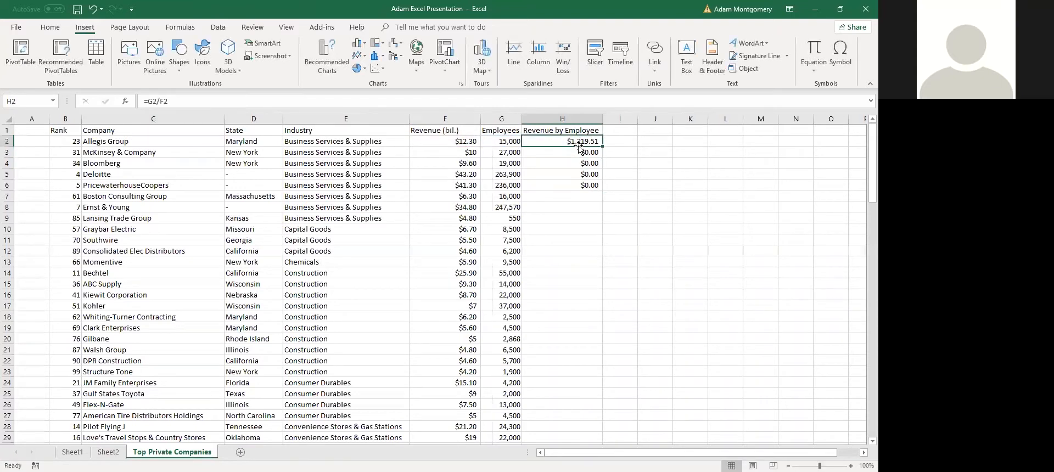
pyautogui.keyDown('shift'); pyautogui.click(579, 251); pyautogui.keyUp('shift')
pyautogui.hotkey('ctrl', 'd')
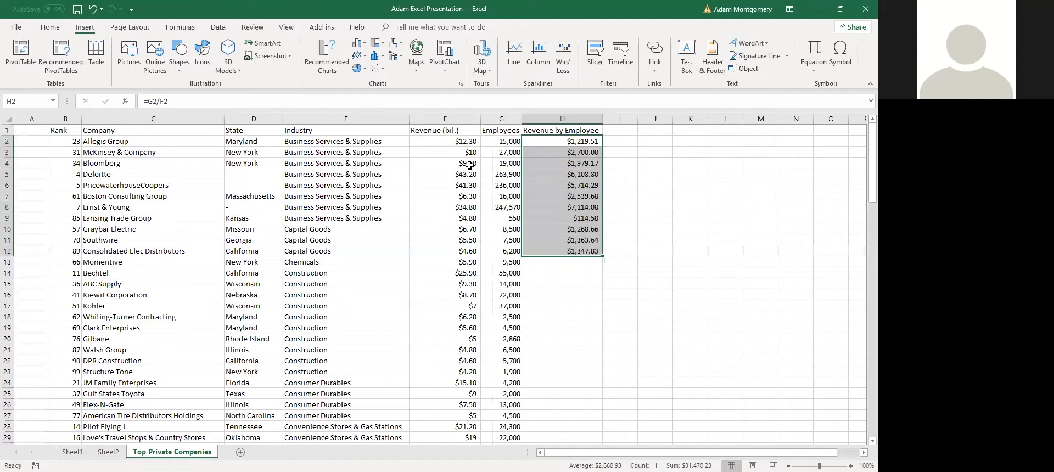
pyautogui.click(592, 141)
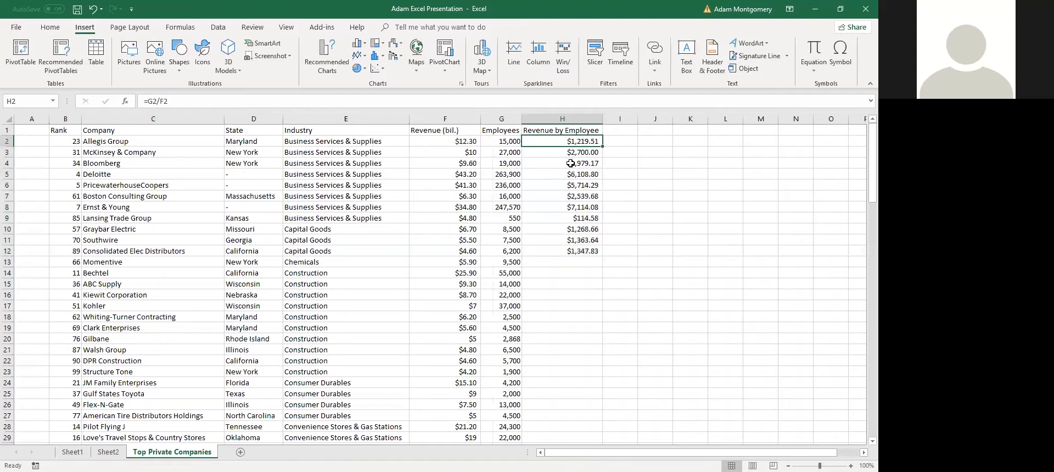
pyautogui.hotkey('ctrl', 'z')
pyautogui.hotkey('ctrl', 'z')
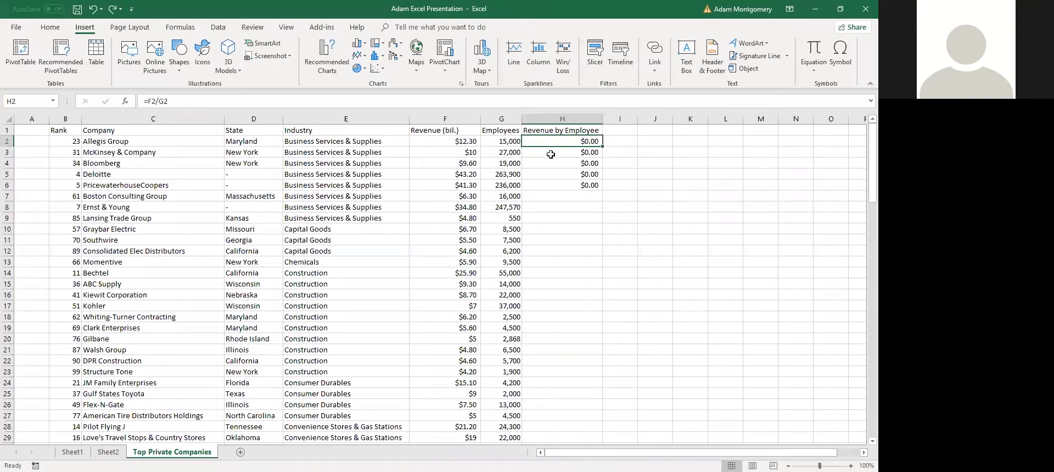
pyautogui.press('F2')
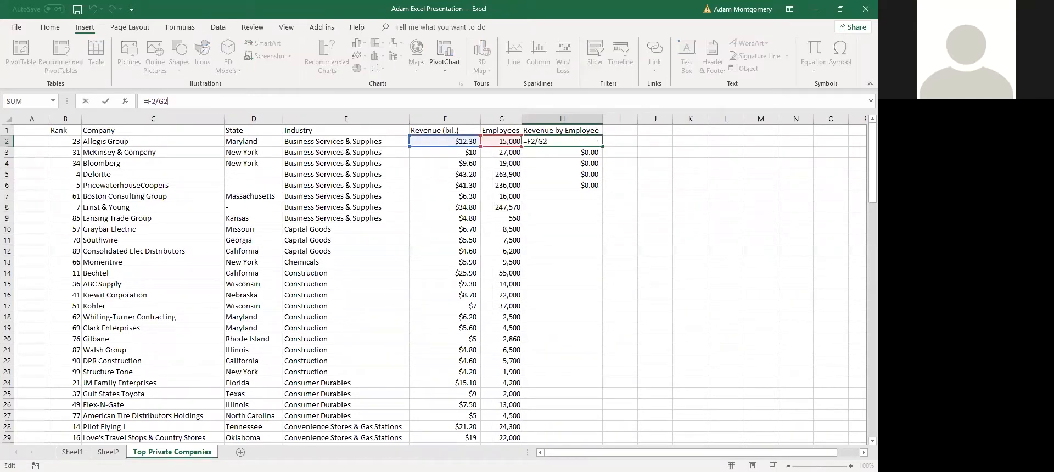
pyautogui.write('*1000000000')
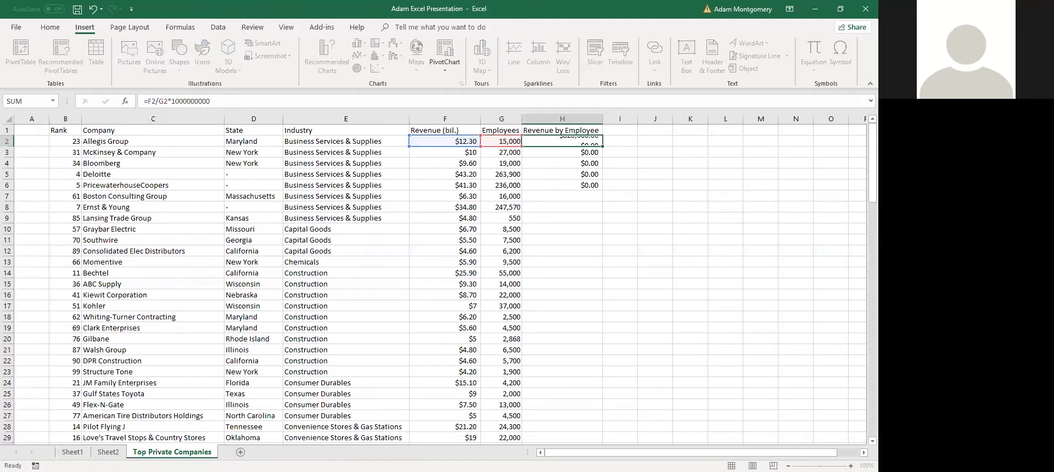
pyautogui.press('Return')
pyautogui.click(563, 141)
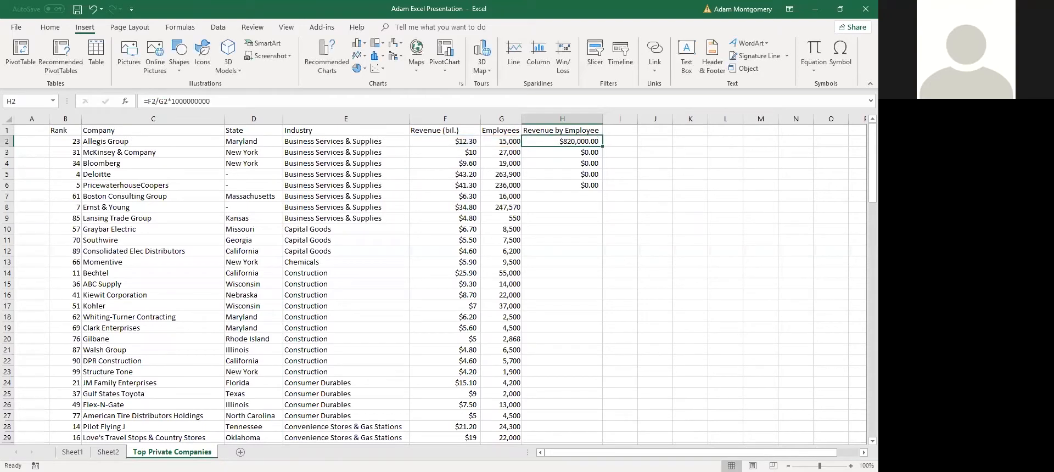
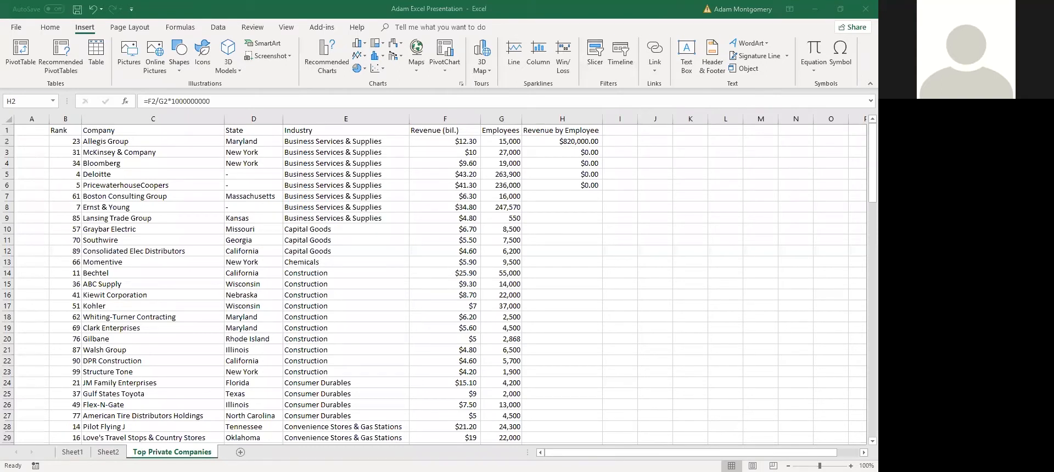
# Paste =F2/G2*1000000 into H2 and fill it down H2:H101, giving $820.00 per employee
pyautogui.click(576, 141)
pyautogui.hotkey('ctrl', 'v')
pyautogui.scroll(-20, 575, 218)
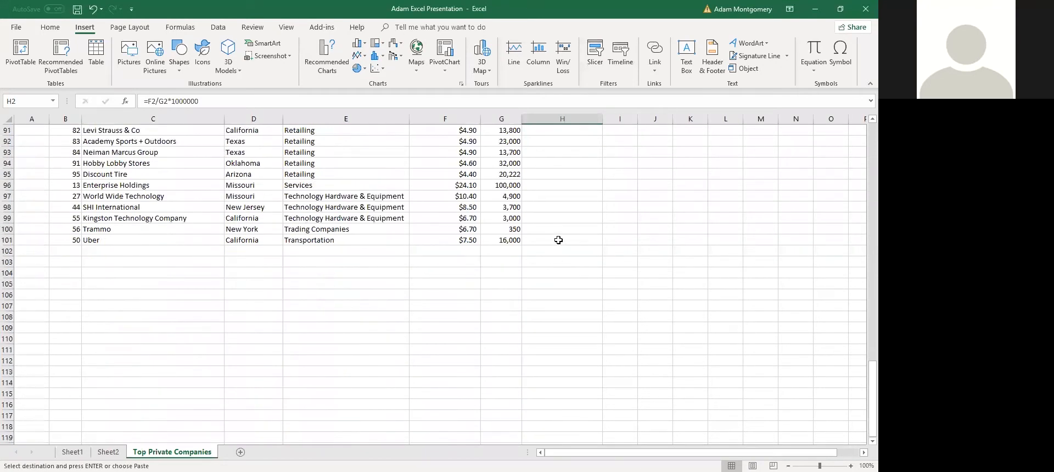
pyautogui.keyDown('shift'); pyautogui.click(558, 239); pyautogui.keyUp('shift')
pyautogui.press('Return')
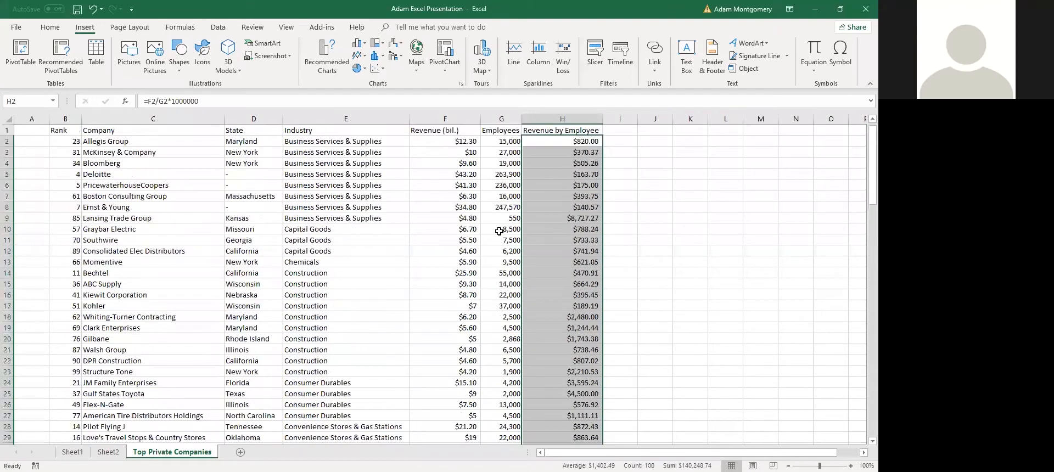
pyautogui.click(567, 178)
pyautogui.click(582, 141)
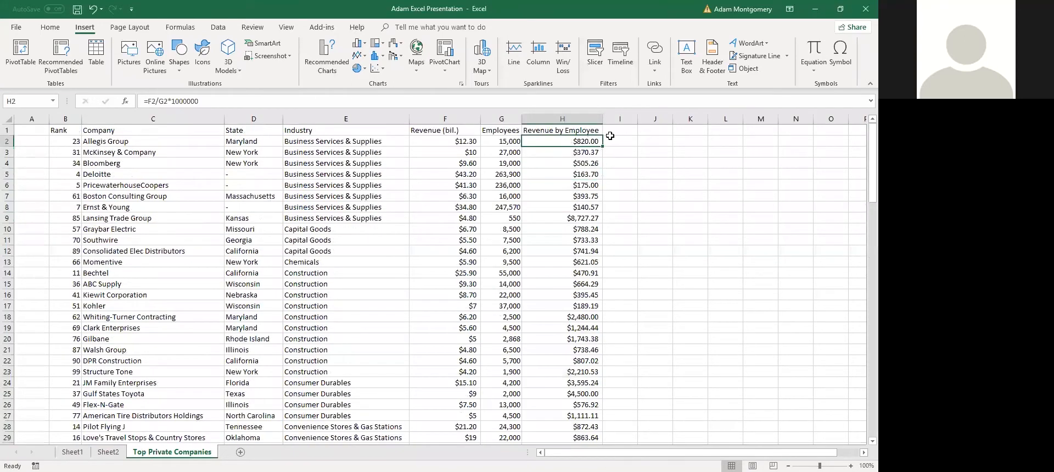
pyautogui.click(610, 137)
pyautogui.click(576, 143)
pyautogui.scroll(-2, 488, 207)
pyautogui.scroll(2, 558, 229)
pyautogui.click(605, 204)
pyautogui.click(584, 209)
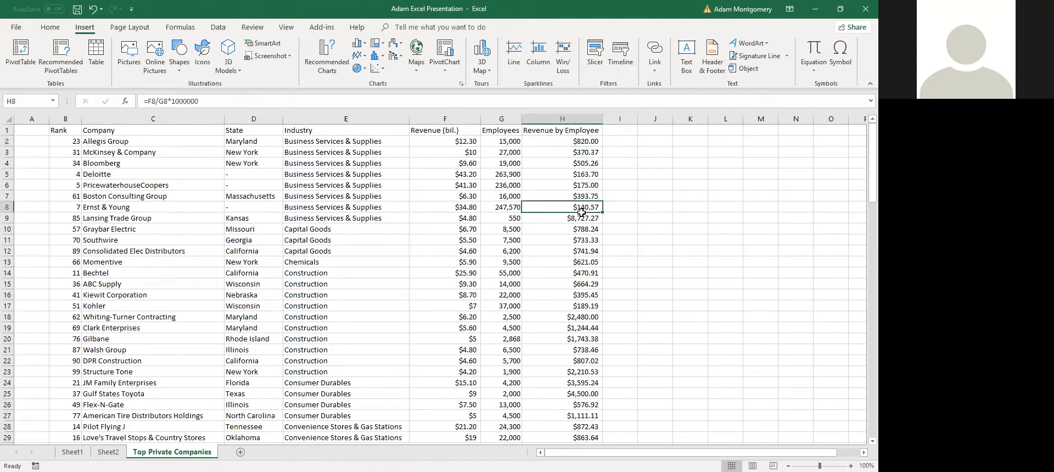
pyautogui.click(540, 141)
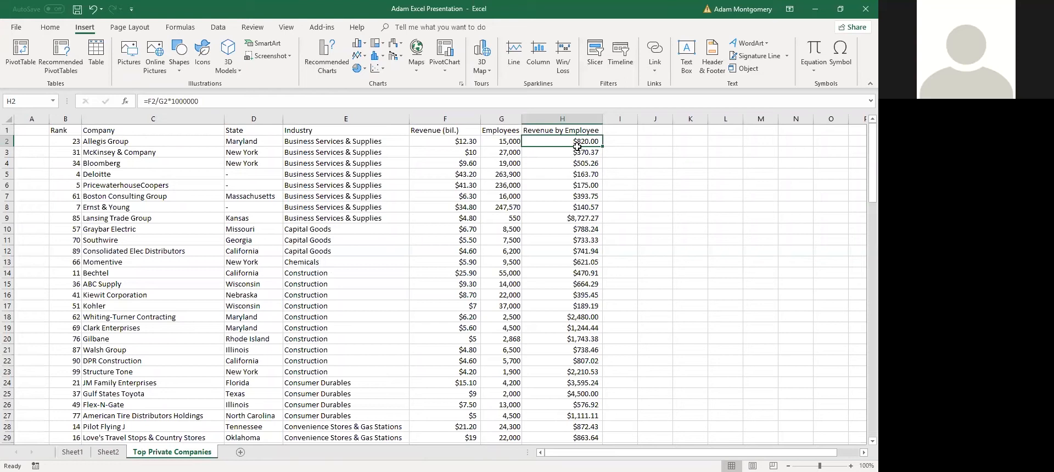
pyautogui.click(505, 144)
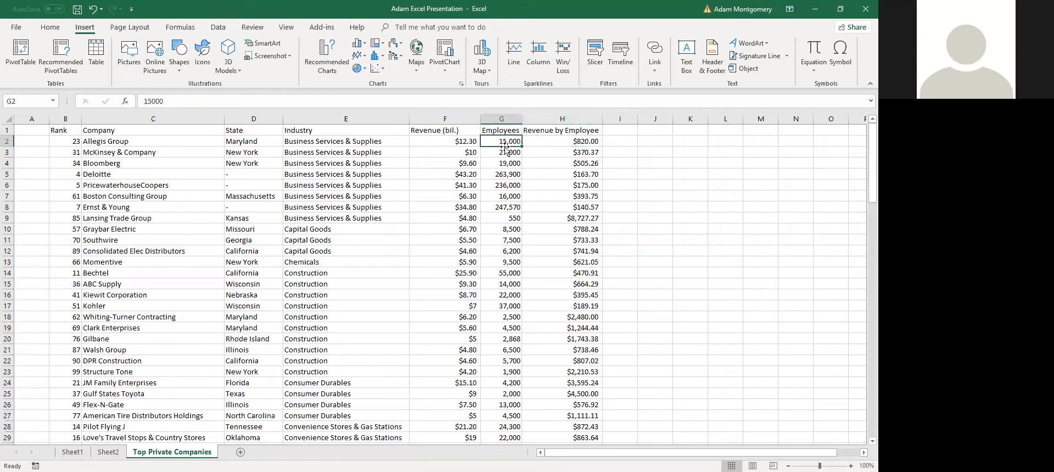
pyautogui.write('1')
pyautogui.press('Return')
pyautogui.press('Up')
pyautogui.press('Right')
pyautogui.press('Left')
pyautogui.hotkey('ctrl', 'z')
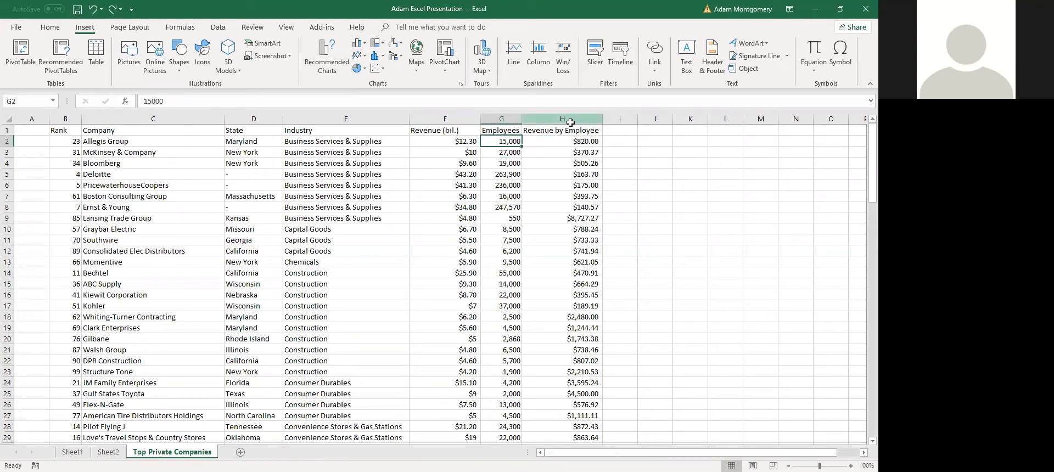
# Copy column H and paste it back as values only, dismissing the clipboard warning
pyautogui.click(570, 122)
pyautogui.hotkey('ctrl', 'c')
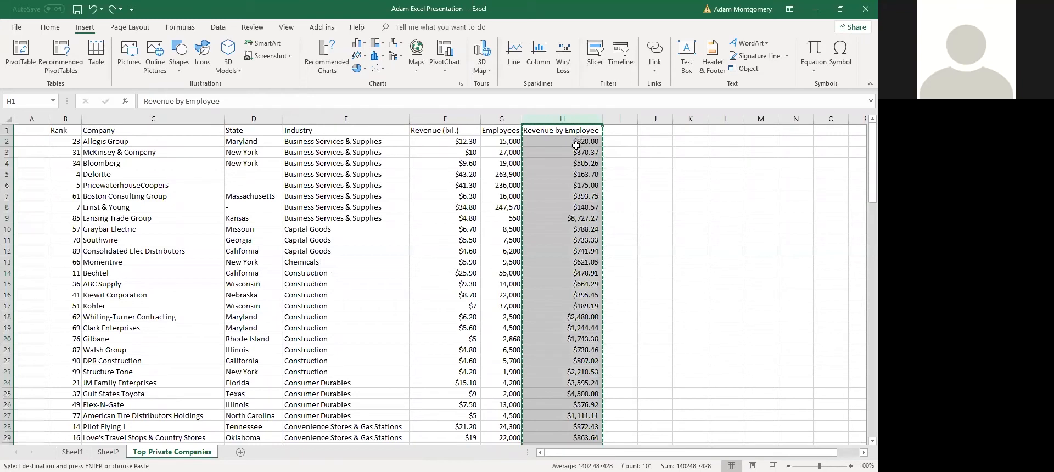
pyautogui.hotkey('ctrl', 'v')
pyautogui.click(626, 133)
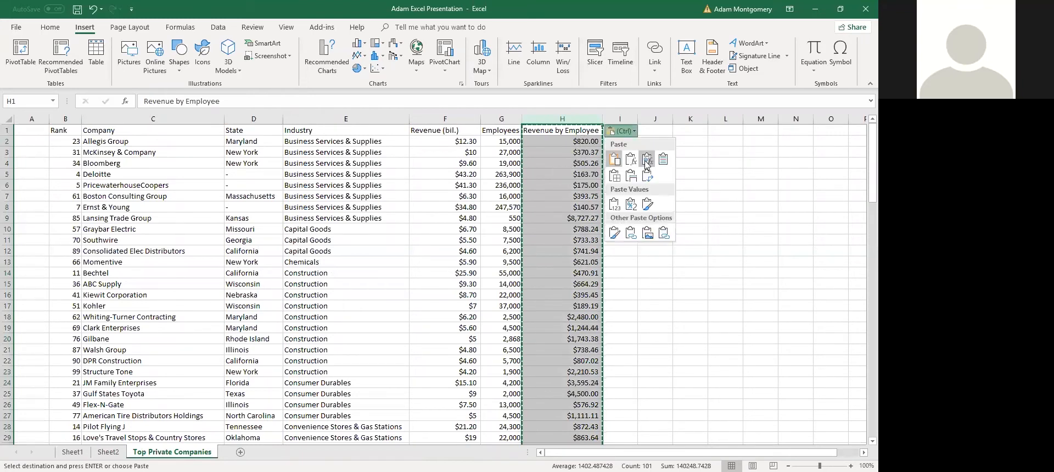
pyautogui.click(616, 205)
pyautogui.click(50, 28)
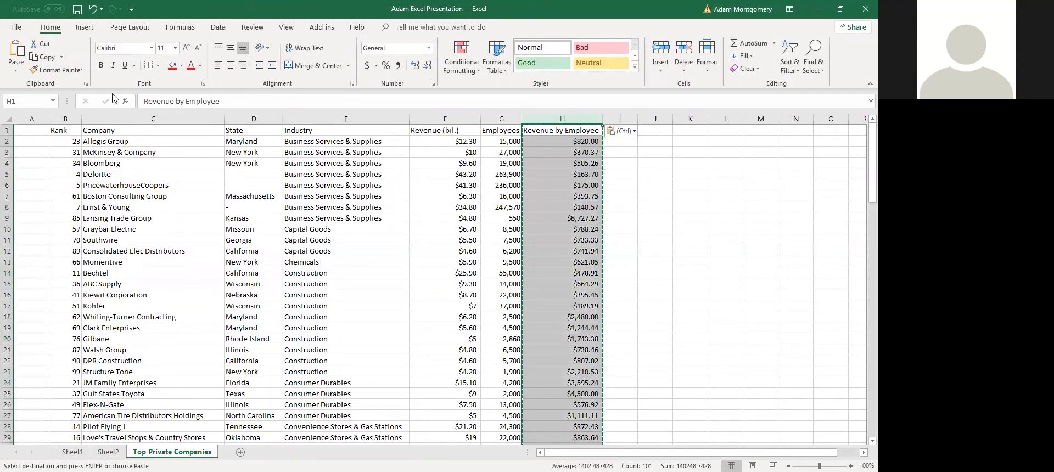
pyautogui.click(16, 71)
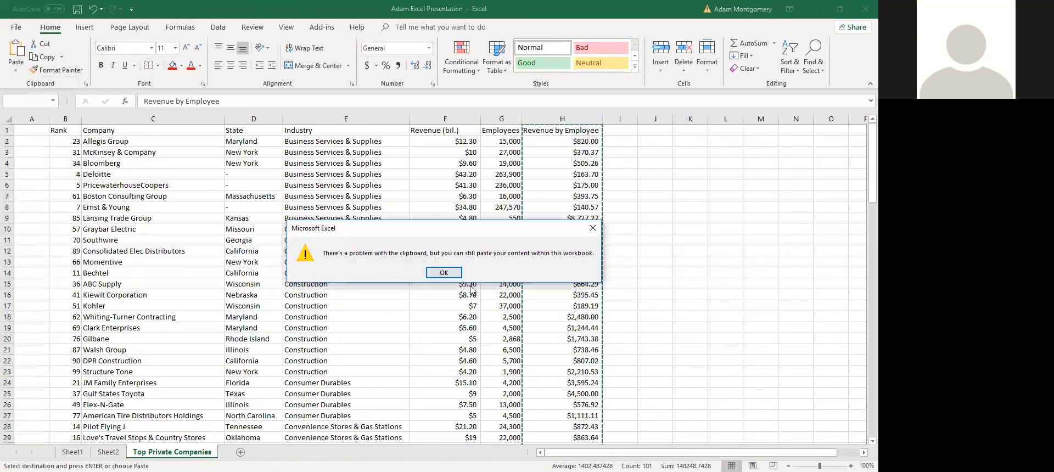
pyautogui.click(449, 274)
# Check that H2 now shows 820 and look over cells in the company data
pyautogui.click(559, 145)
pyautogui.click(548, 153)
pyautogui.moveTo(380, 240); pyautogui.dragTo(562, 306)
pyautogui.moveTo(472, 226); pyautogui.dragTo(448, 219)
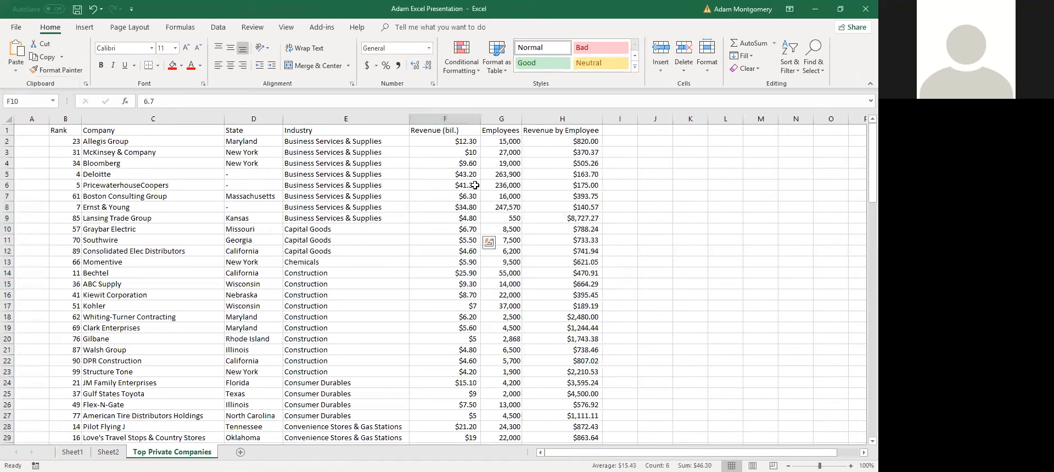
pyautogui.click(501, 182)
# Confirm the data runs from H1 to row 101 and start a PivotTable from B1:H101
pyautogui.click(568, 134)
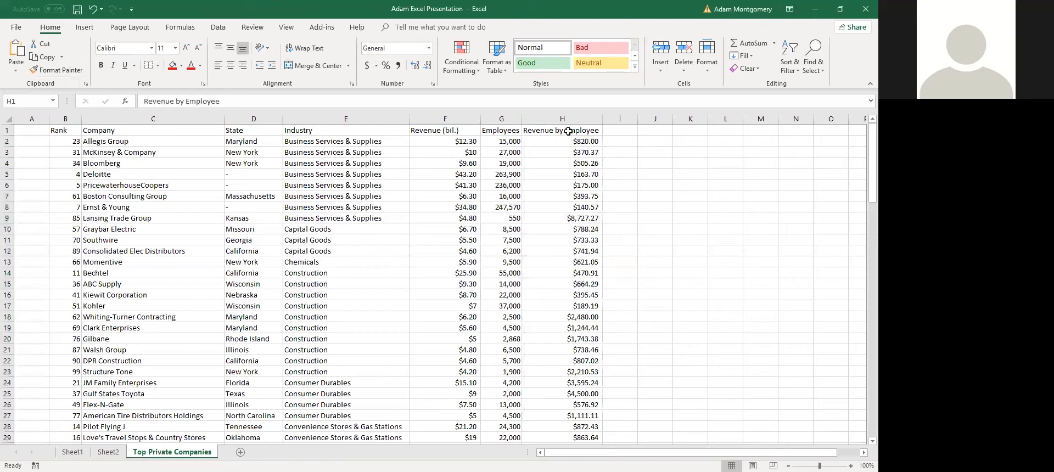
pyautogui.hotkey('ctrl', 'shift', 'Down')
pyautogui.hotkey('ctrl', 'Down')
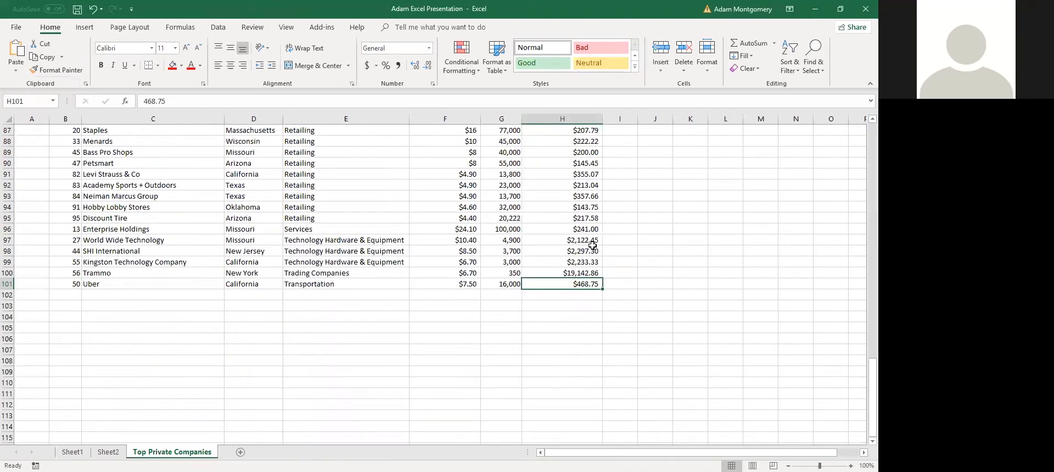
pyautogui.hotkey('ctrl', 'Home')
pyautogui.click(569, 134)
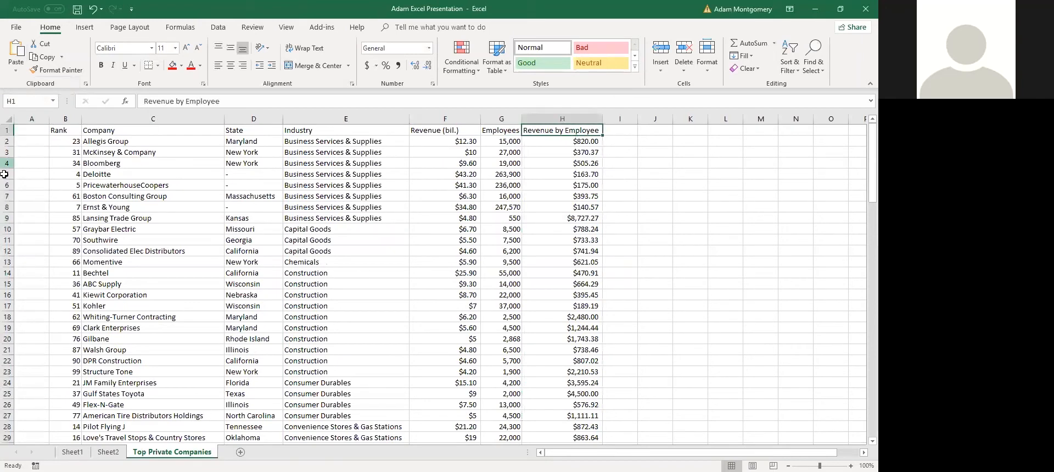
pyautogui.click(85, 28)
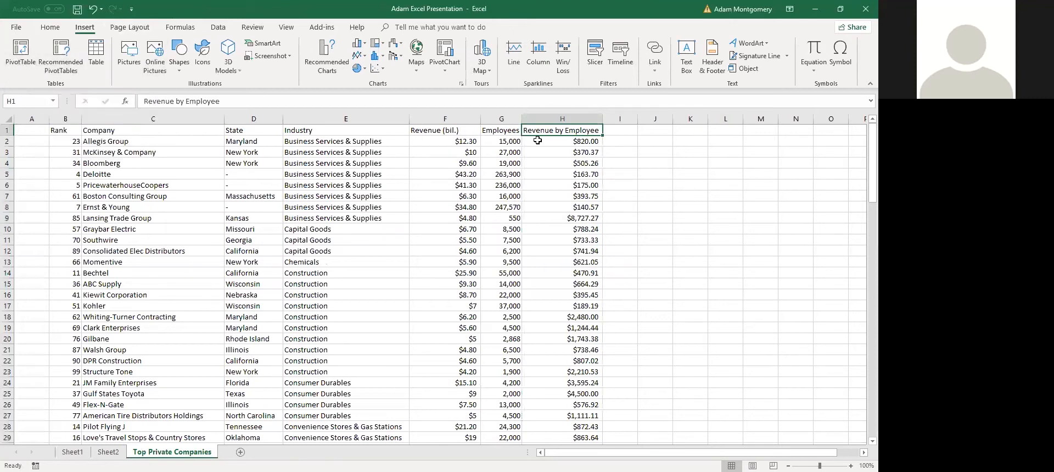
pyautogui.click(30, 66)
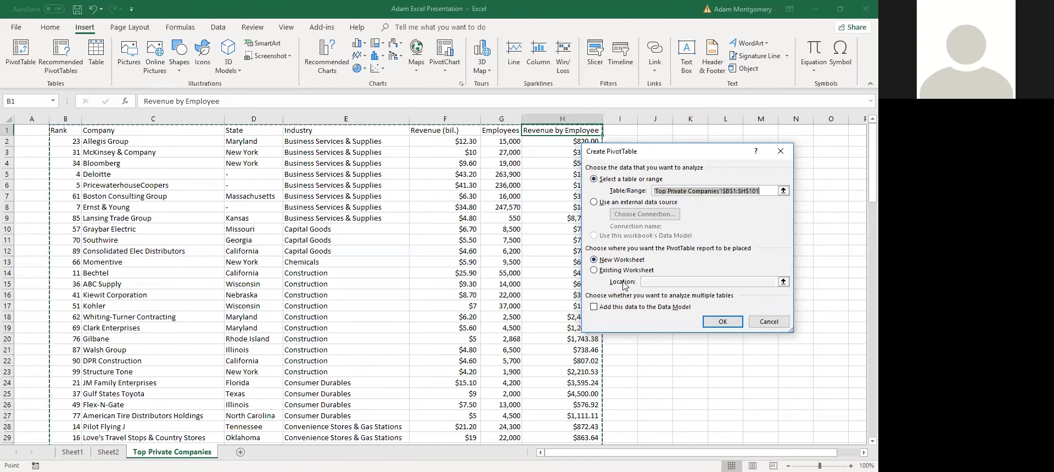
# Place the PivotTable on a new worksheet, creating empty PivotTable5 on Sheet3, and click around its area
pyautogui.click(731, 330)
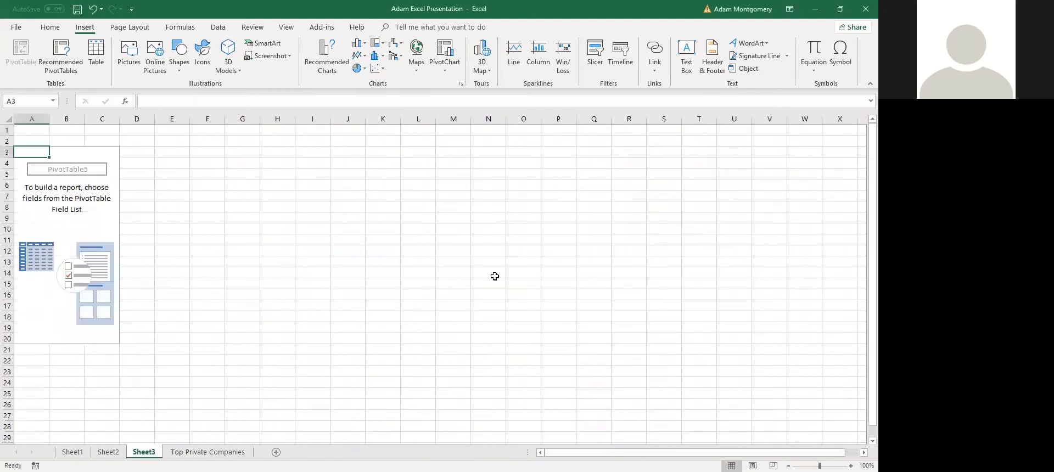
pyautogui.click(82, 209)
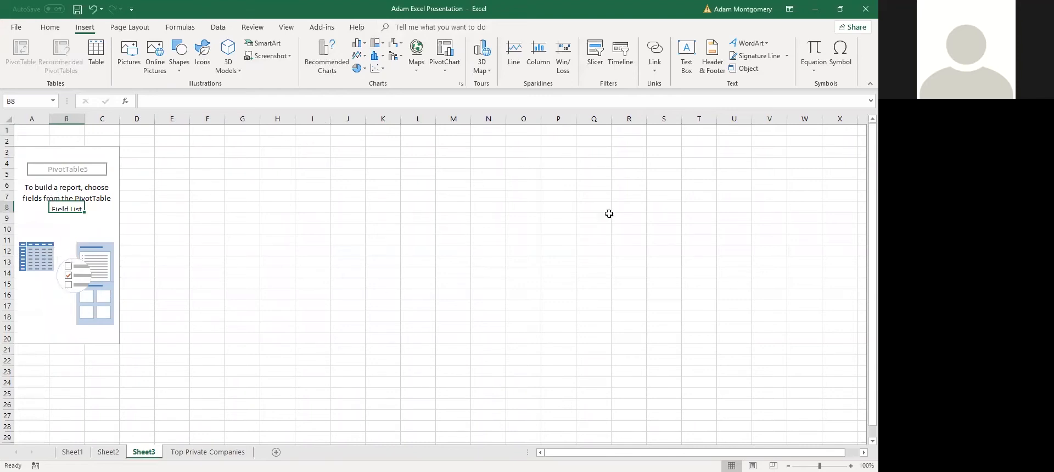
pyautogui.click(267, 246)
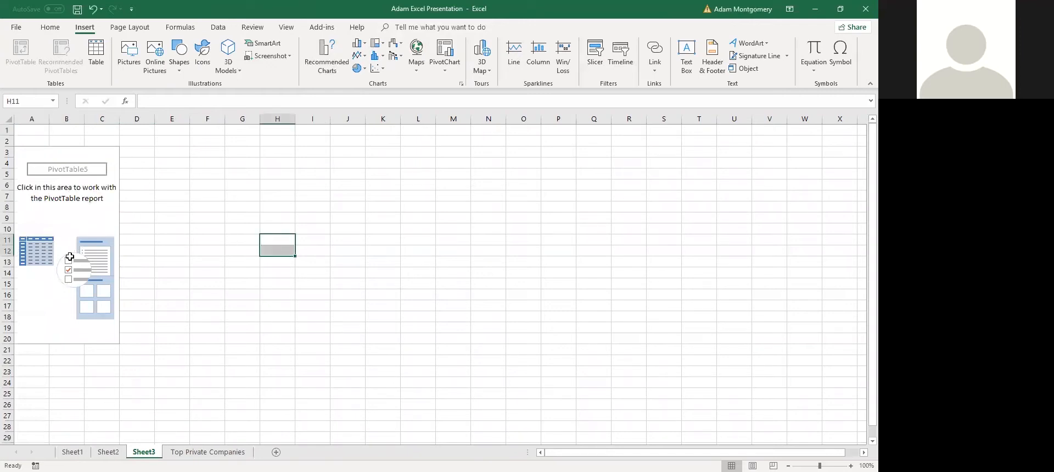
pyautogui.click(80, 170)
pyautogui.click(82, 204)
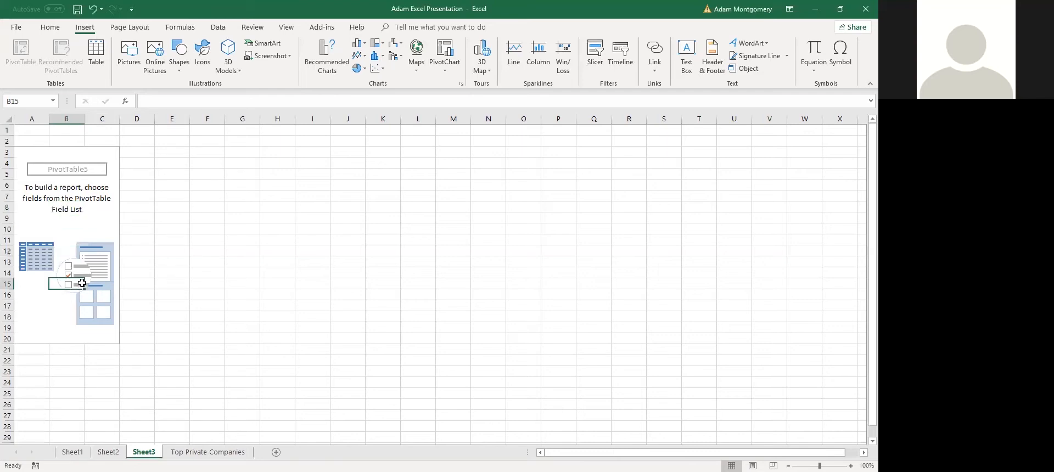
pyautogui.click(86, 164)
pyautogui.click(35, 175)
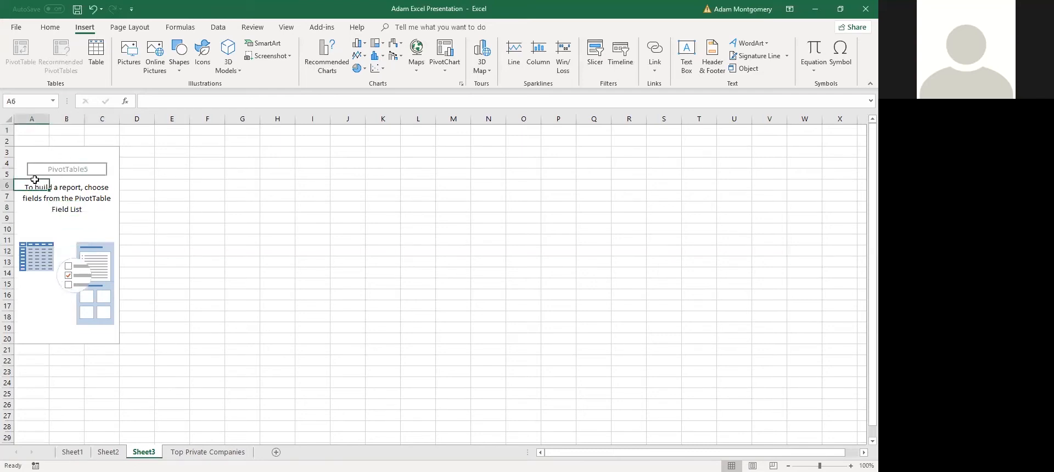
pyautogui.click(50, 26)
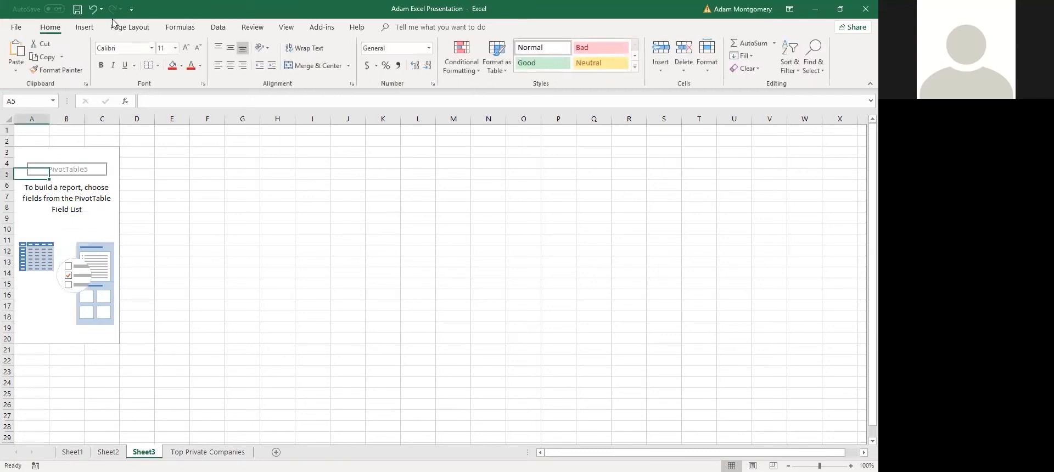
pyautogui.click(130, 27)
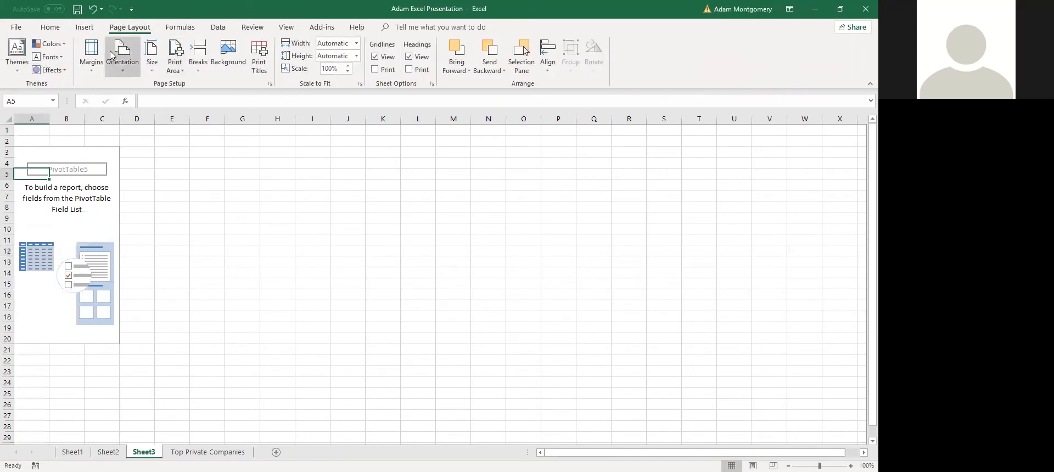
pyautogui.click(84, 27)
pyautogui.click(249, 29)
pyautogui.click(281, 29)
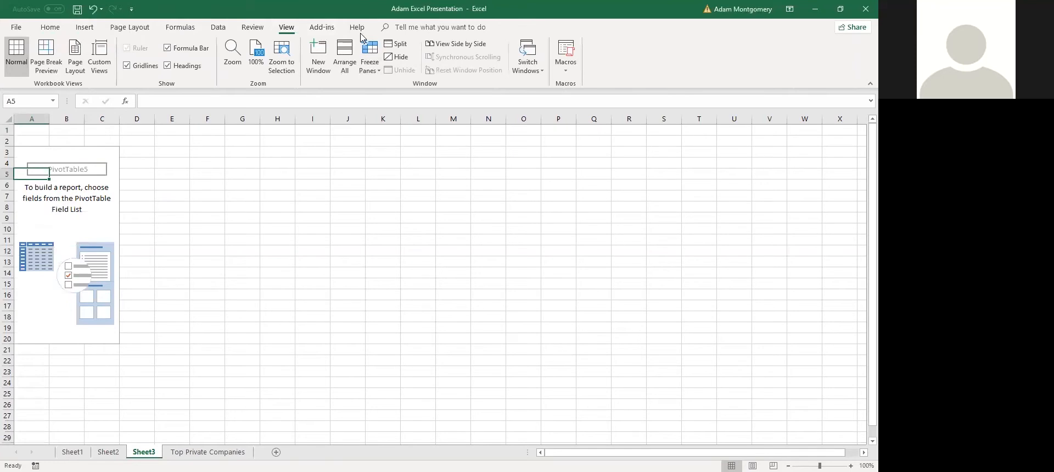
pyautogui.click(252, 29)
pyautogui.click(218, 27)
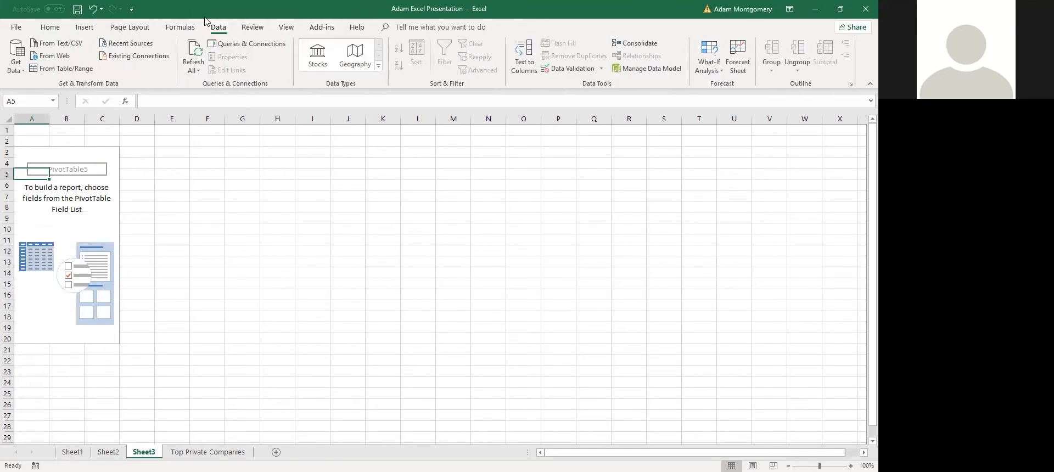
pyautogui.click(181, 27)
pyautogui.click(85, 27)
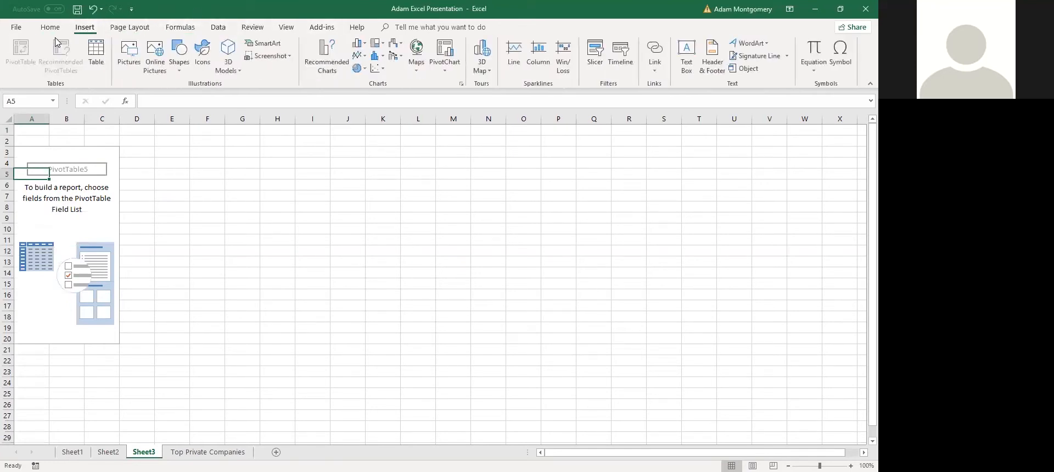
pyautogui.click(65, 196)
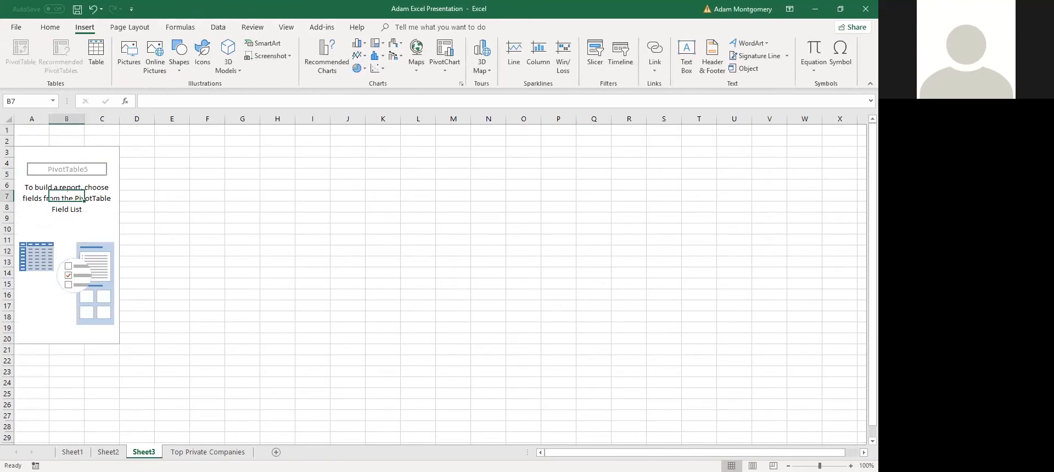
pyautogui.rightClick(144, 451)
# Browse Sheet1 and the Top Private Companies sheet, selecting cells in the company table
pyautogui.click(109, 453)
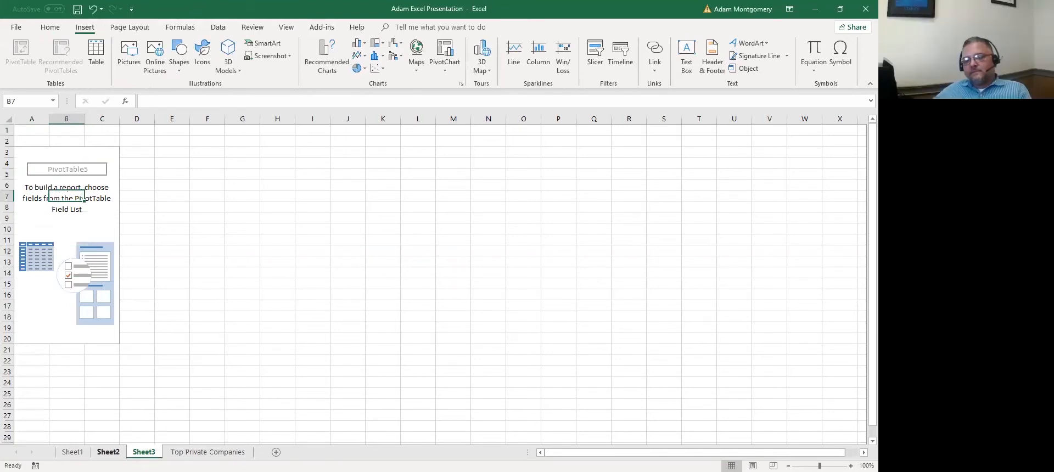
pyautogui.click(73, 452)
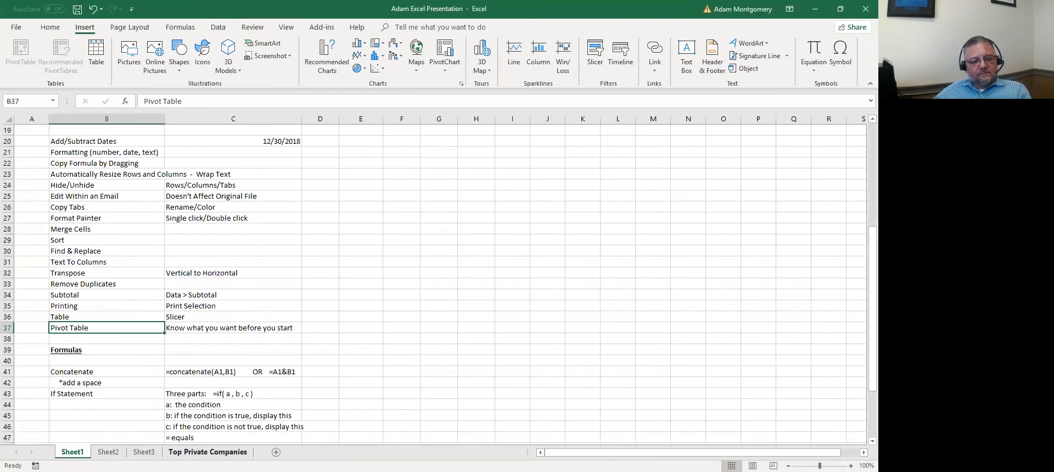
pyautogui.click(208, 451)
pyautogui.click(150, 262)
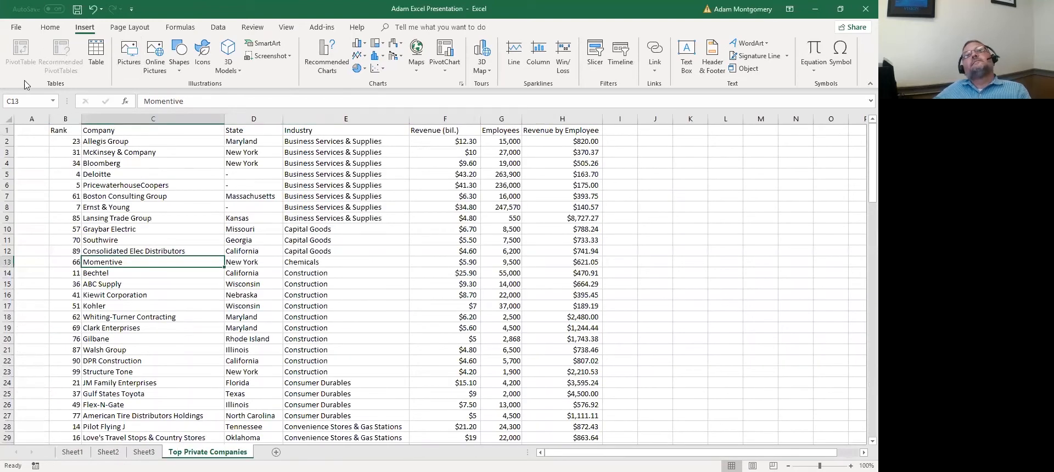
pyautogui.click(145, 196)
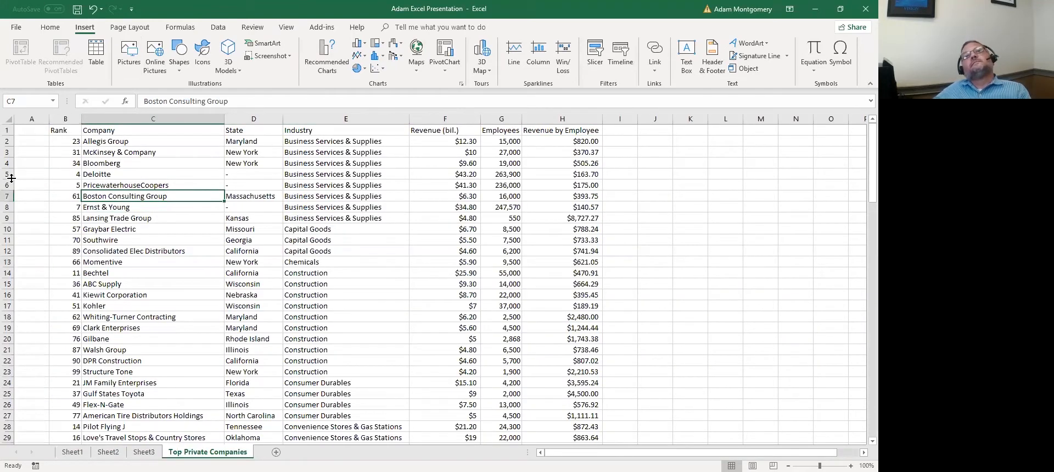
pyautogui.hotkey('ctrl', 'a')
pyautogui.click(137, 218)
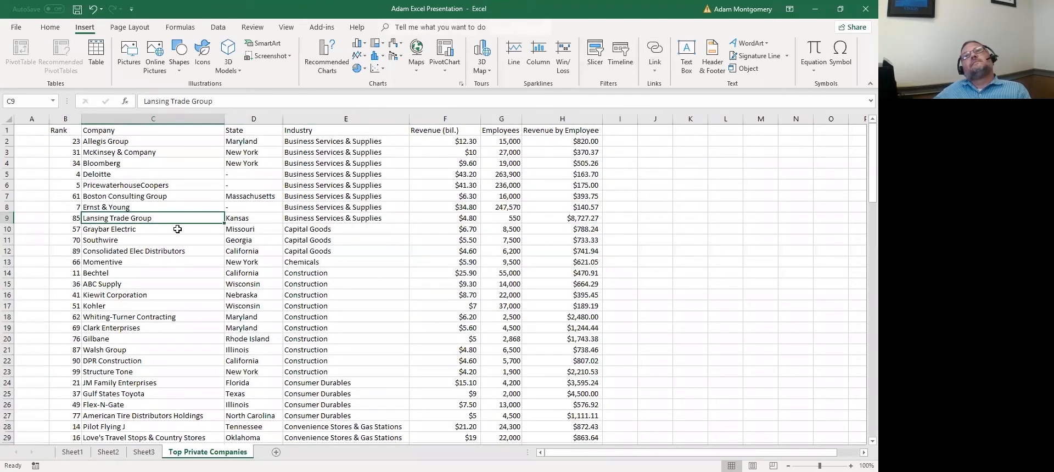
pyautogui.keyDown('shift'); pyautogui.click(168, 203); pyautogui.keyUp('shift')
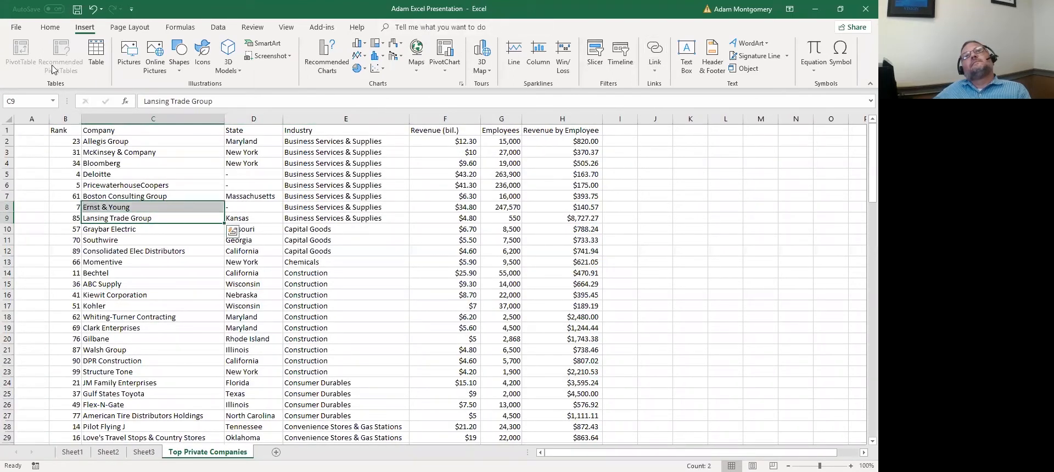
pyautogui.click(346, 295)
# Move the Top Private Companies tab before Sheet3, then click around Sheet3's empty PivotTable5
pyautogui.moveTo(207, 452); pyautogui.dragTo(176, 452)
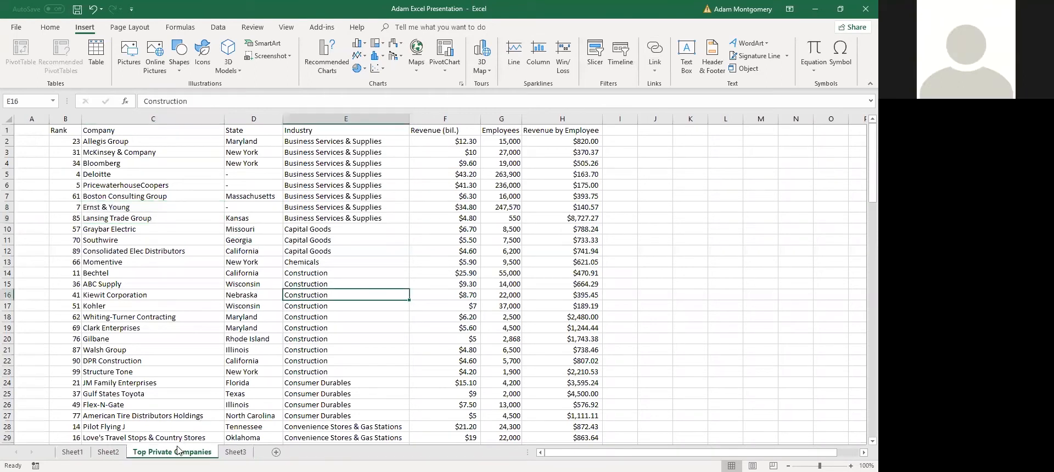
pyautogui.click(235, 452)
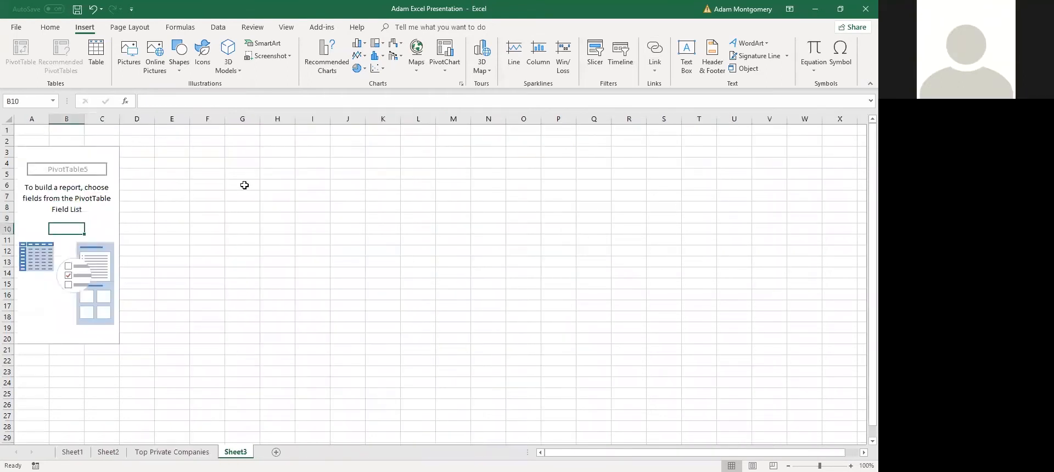
pyautogui.click(242, 185)
pyautogui.click(256, 198)
pyautogui.moveTo(452, 282); pyautogui.dragTo(190, 150)
pyautogui.click(654, 240)
pyautogui.click(312, 207)
pyautogui.click(62, 199)
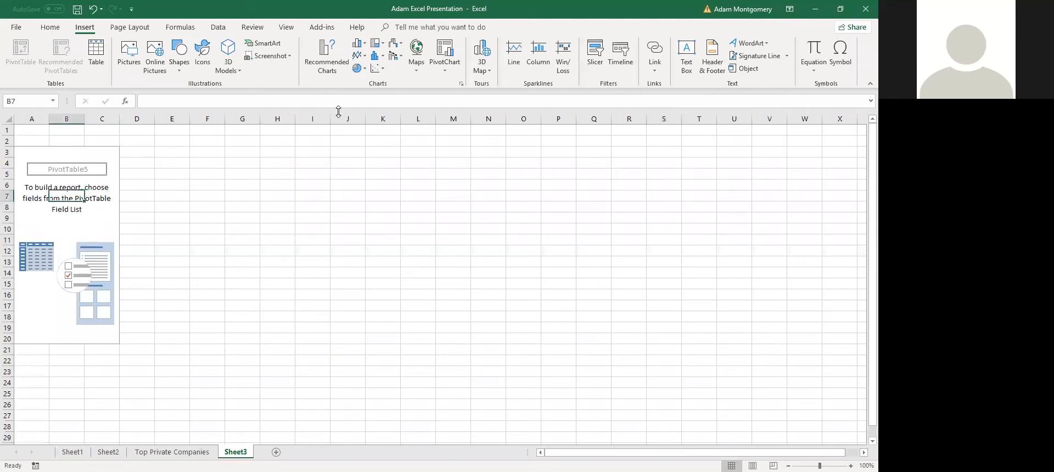
pyautogui.click(129, 28)
# Look through the Formulas, Data, Review, View, Add-ins and Help ribbon tabs and File > Info
pyautogui.click(181, 27)
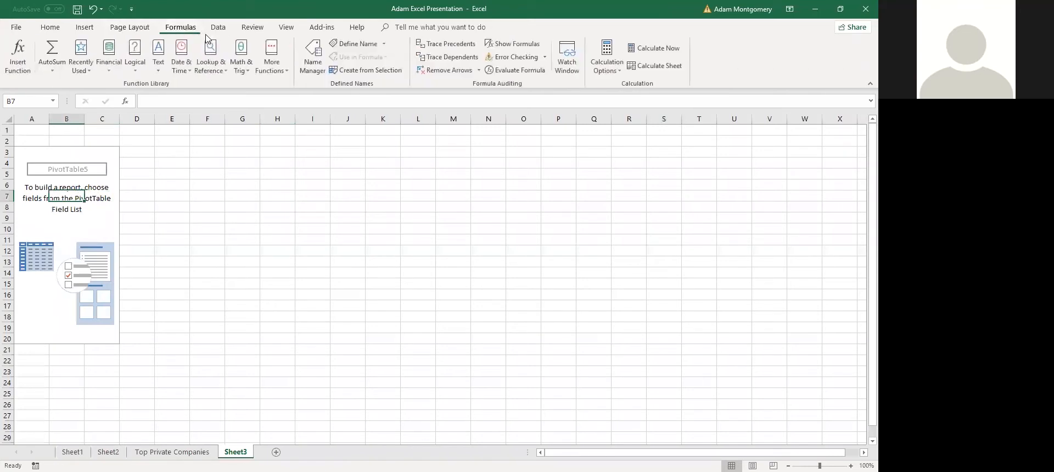
pyautogui.click(218, 28)
pyautogui.click(263, 28)
pyautogui.click(286, 27)
pyautogui.click(321, 28)
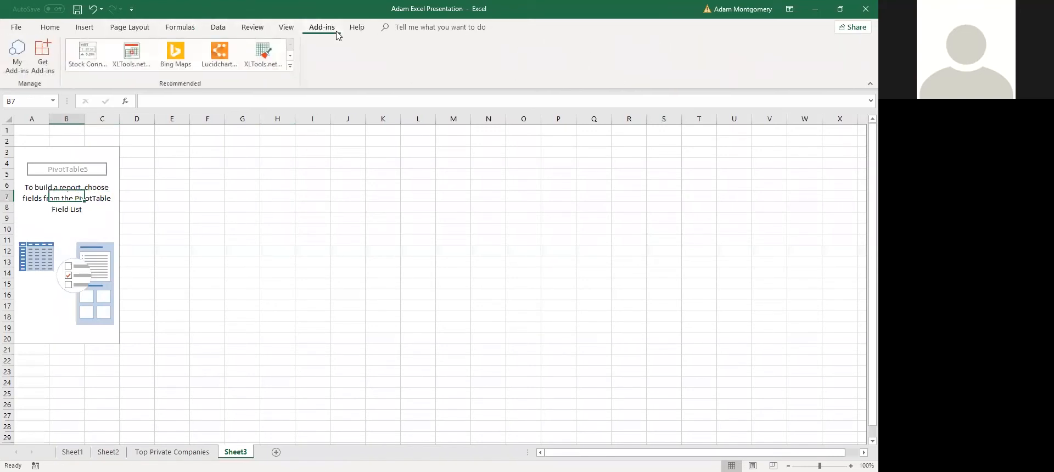
pyautogui.click(357, 27)
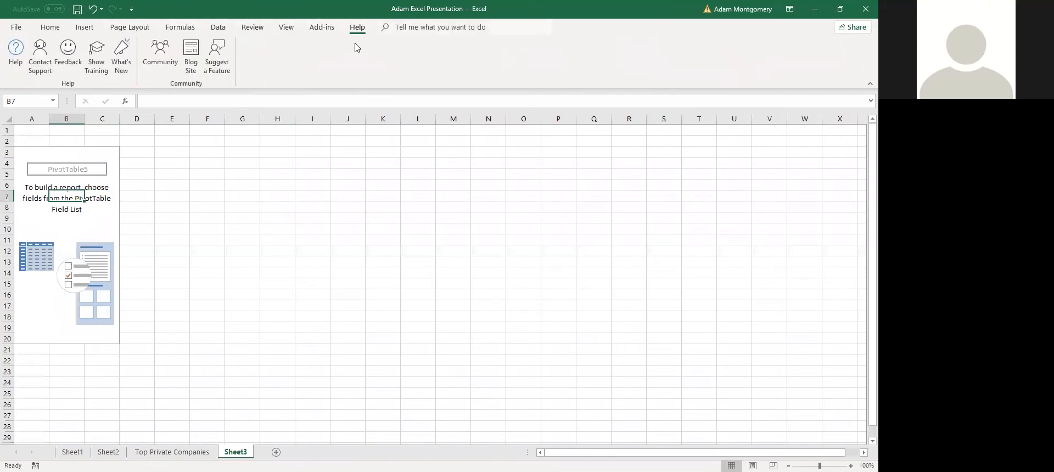
pyautogui.click(51, 31)
pyautogui.click(16, 28)
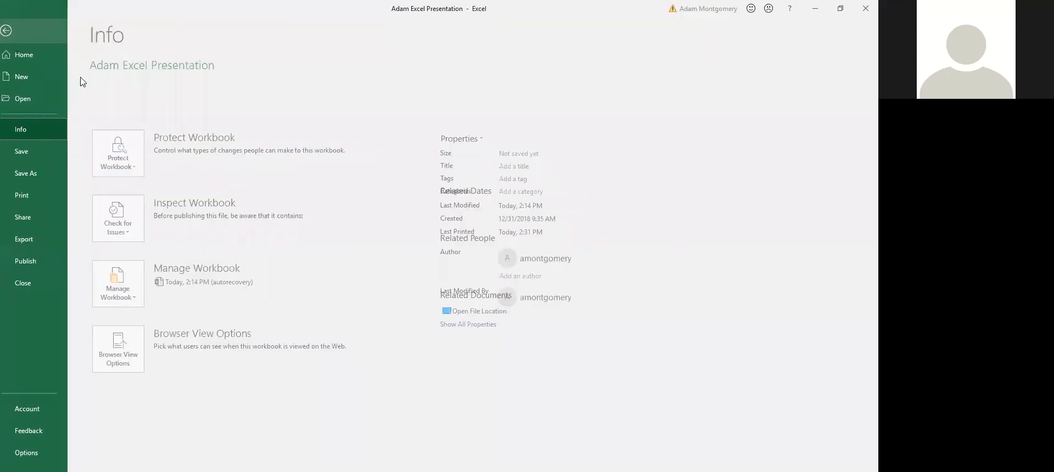
pyautogui.press('Escape')
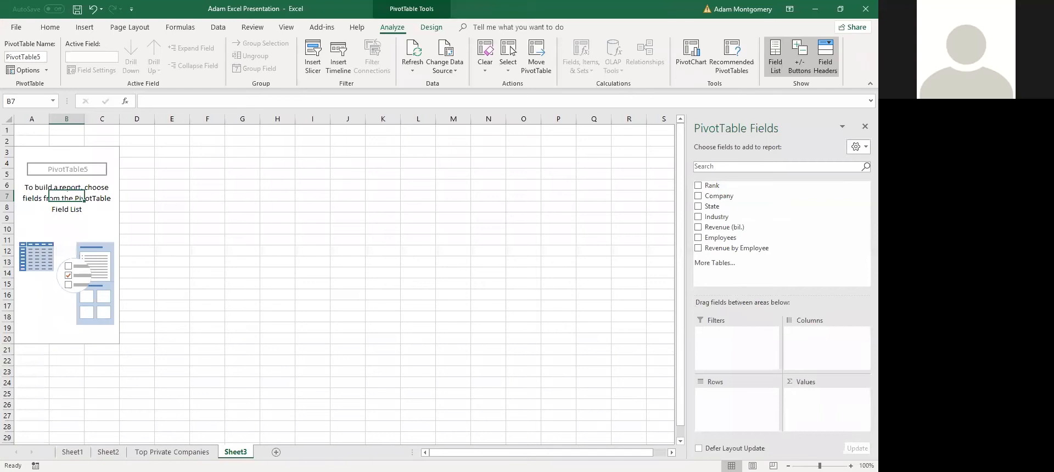
# Build a trial pivot with Industry rows, Revenue (bil.) columns and summed revenue and employees
pyautogui.click(698, 217)
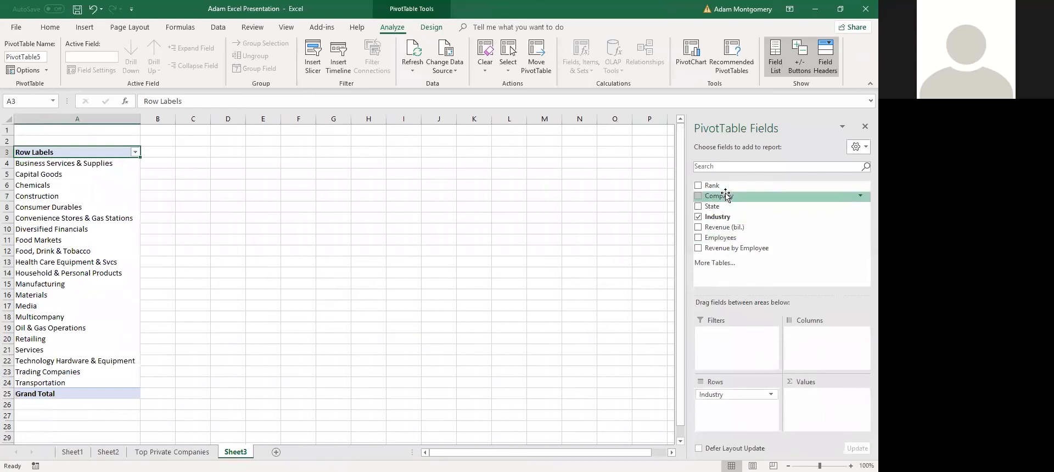
pyautogui.moveTo(730, 231); pyautogui.dragTo(790, 343)
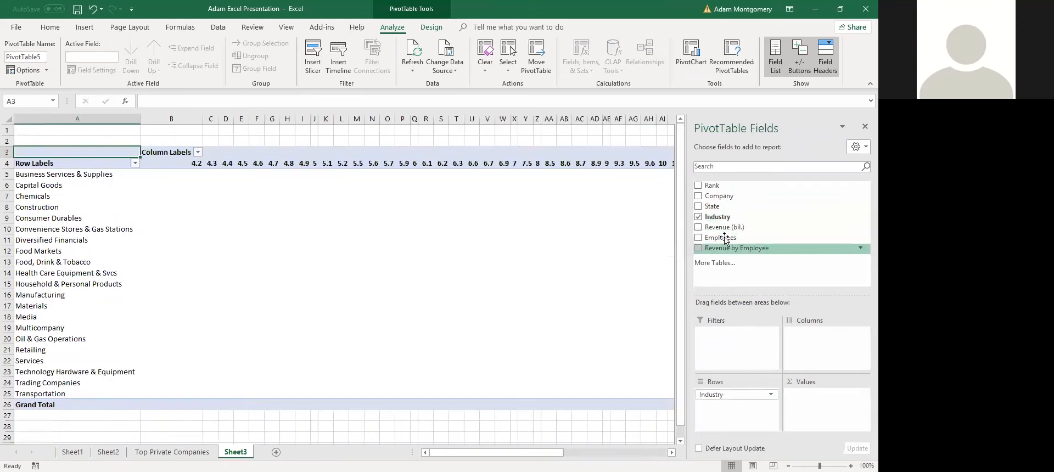
pyautogui.moveTo(720, 227); pyautogui.dragTo(801, 429)
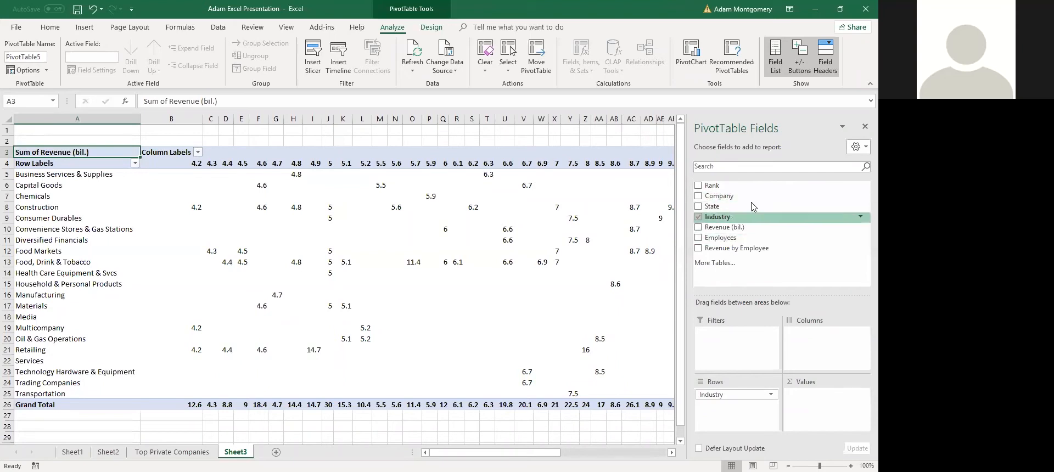
pyautogui.moveTo(718, 242); pyautogui.dragTo(796, 408)
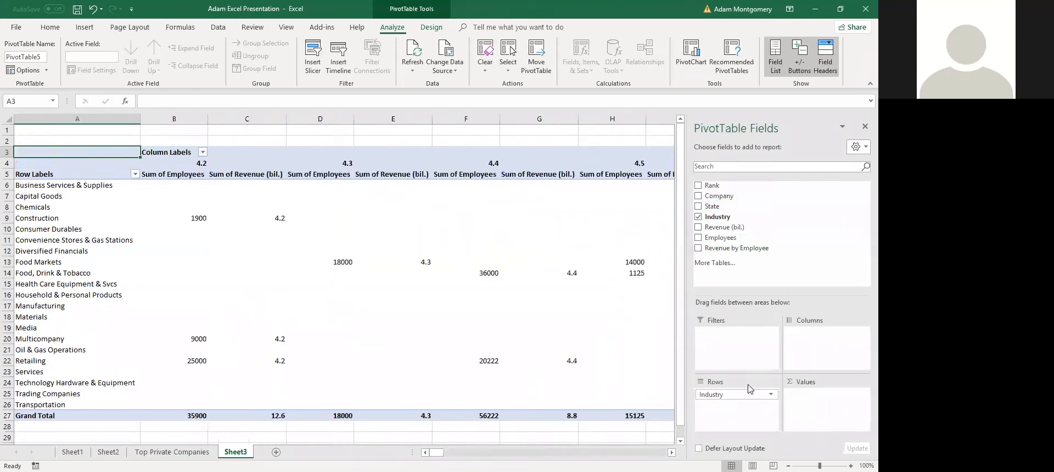
pyautogui.moveTo(466, 284); pyautogui.dragTo(502, 274)
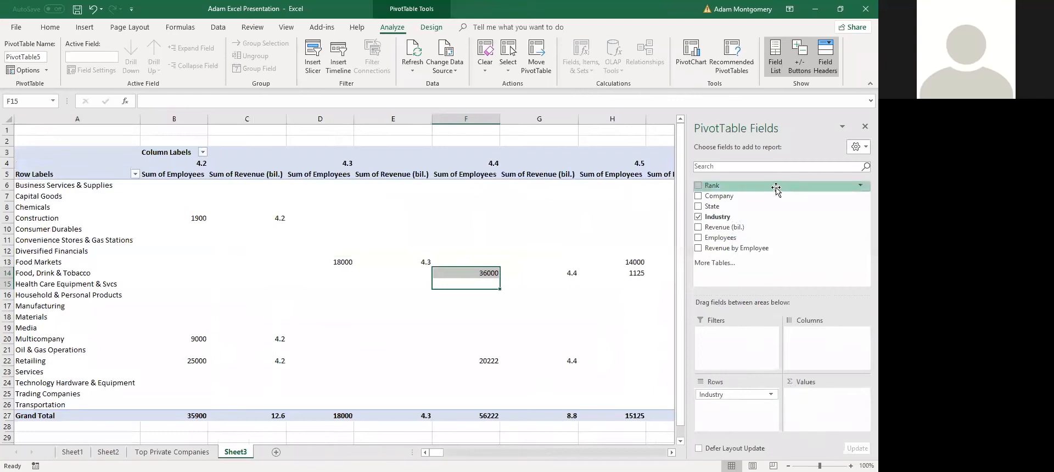
pyautogui.click(865, 127)
# Select all of Sheet3 and delete the trial pivot table
pyautogui.click(686, 339)
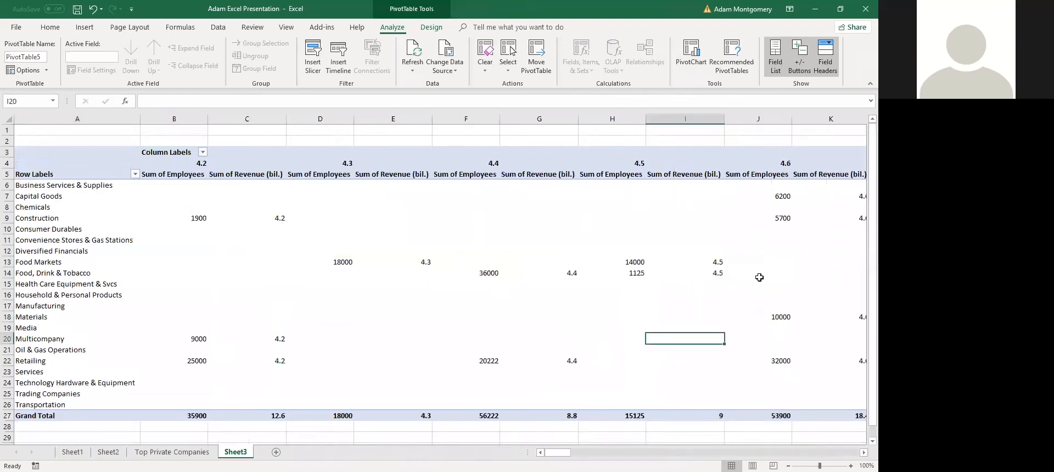
pyautogui.hotkey('ctrl', 'a')
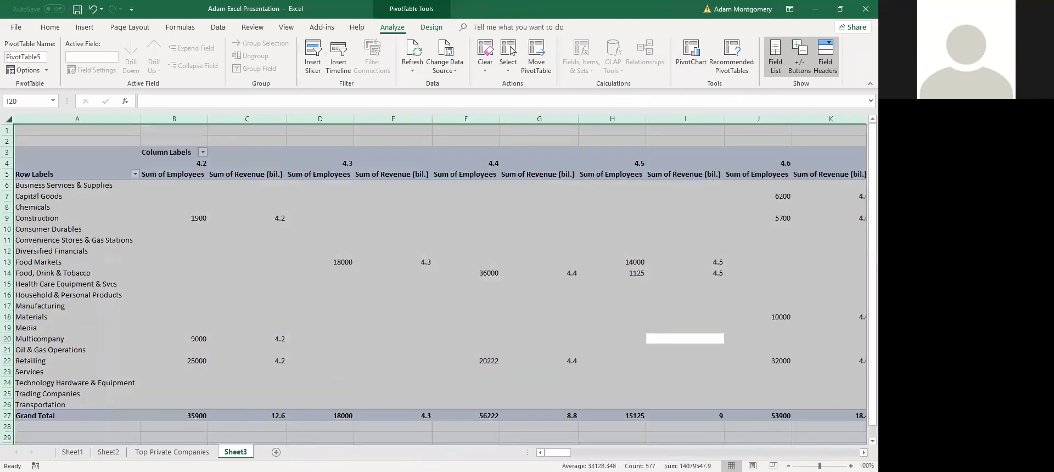
pyautogui.press('Delete')
# Switch between Sheet3 and Top Private Companies, checking Sheet3's tab menu and that it is blank
pyautogui.rightClick(242, 452)
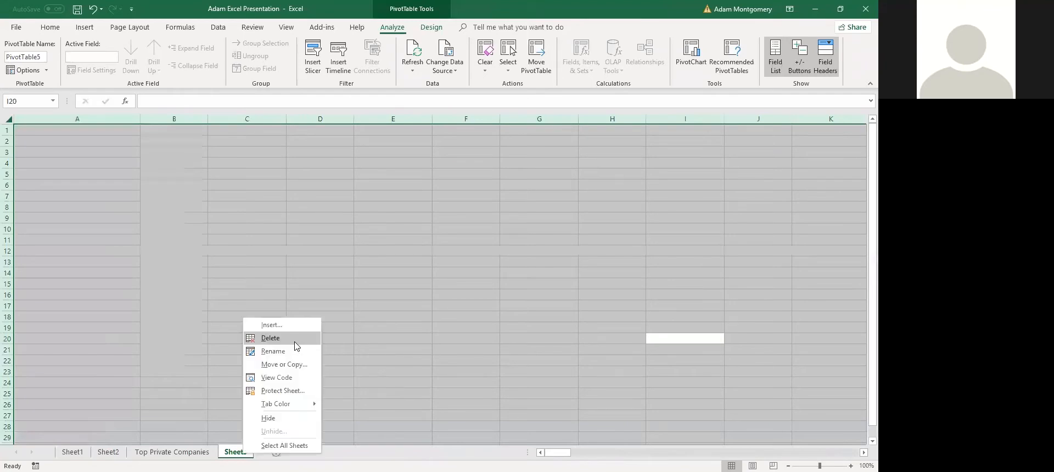
pyautogui.click(179, 452)
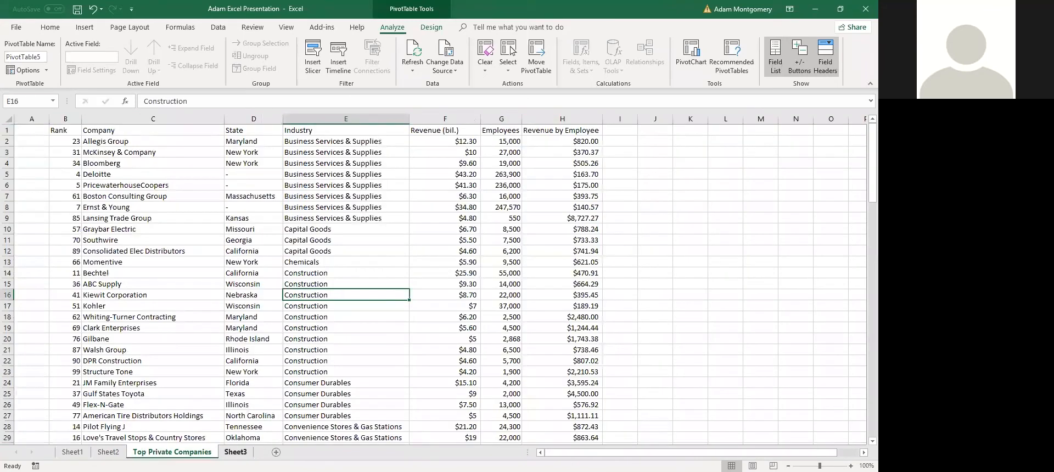
pyautogui.click(235, 452)
pyautogui.rightClick(241, 452)
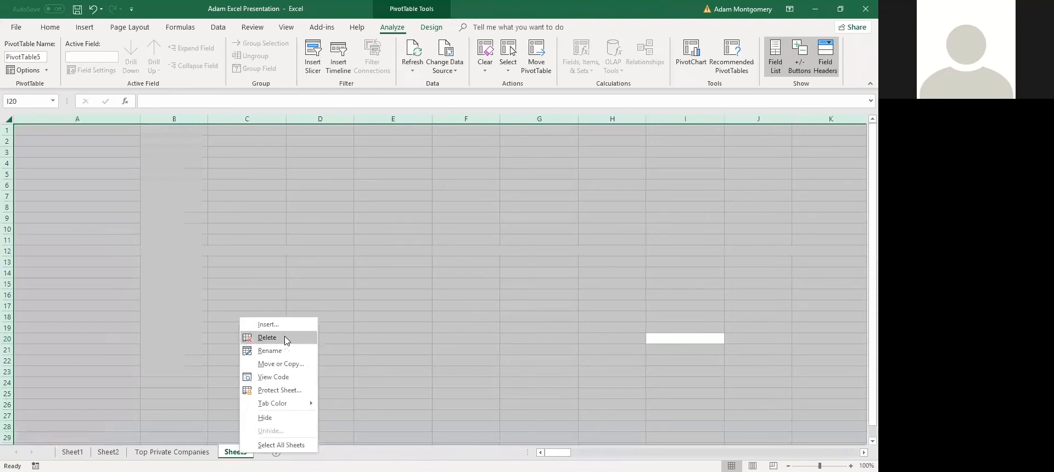
pyautogui.click(285, 337)
pyautogui.click(187, 453)
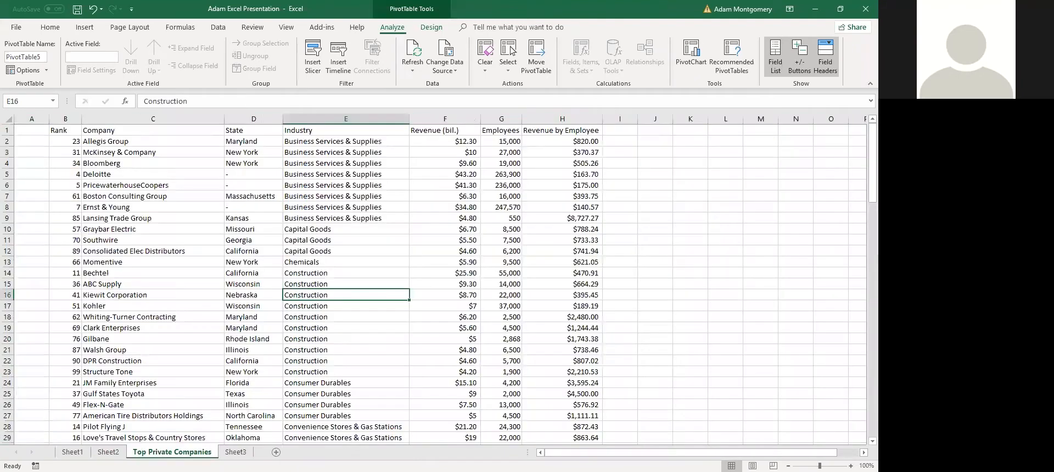
pyautogui.click(235, 452)
pyautogui.click(222, 393)
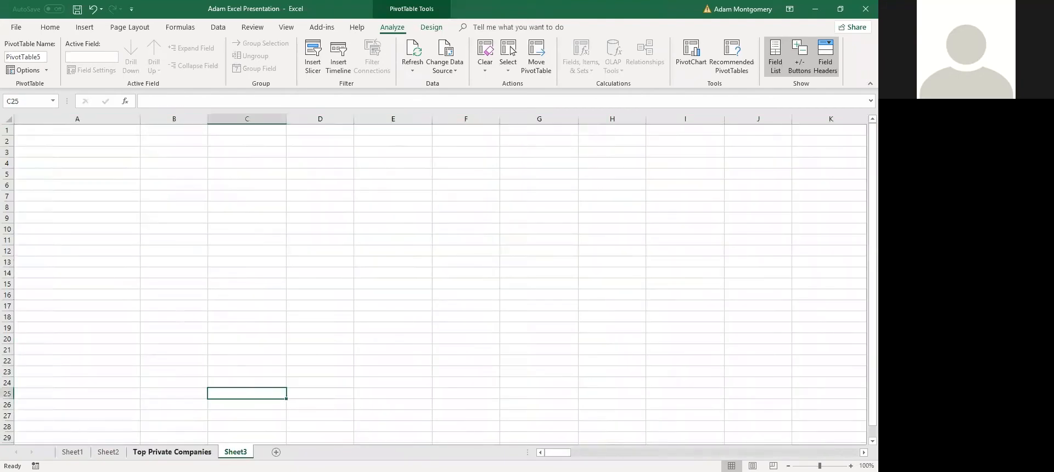
# Select the company table and start a PivotTable from B1:H101 on a new worksheet
pyautogui.click(177, 452)
pyautogui.click(162, 249)
pyautogui.hotkey('ctrl', 'a')
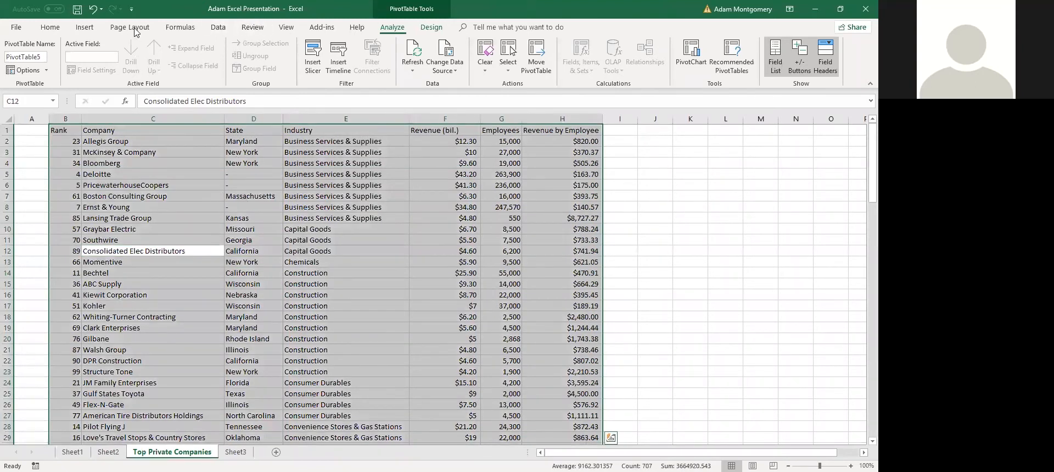
pyautogui.click(159, 229)
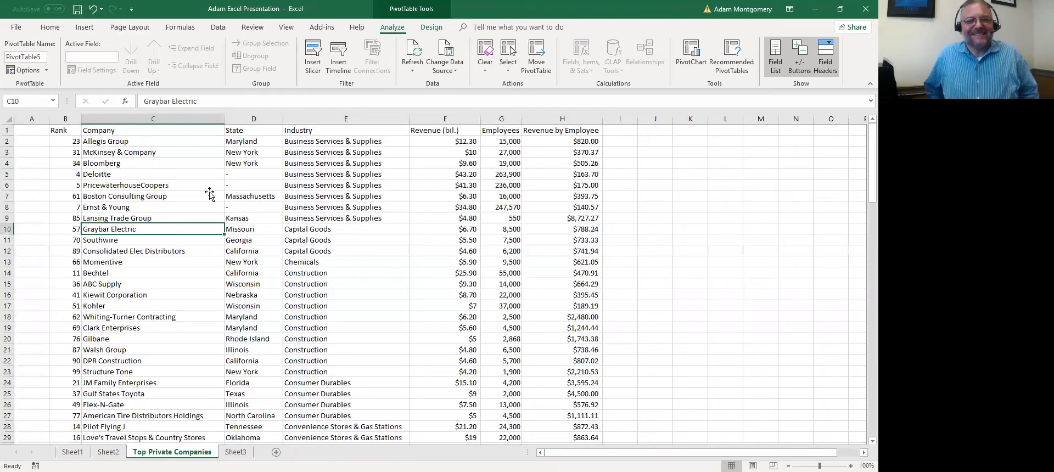
pyautogui.click(85, 27)
pyautogui.click(21, 54)
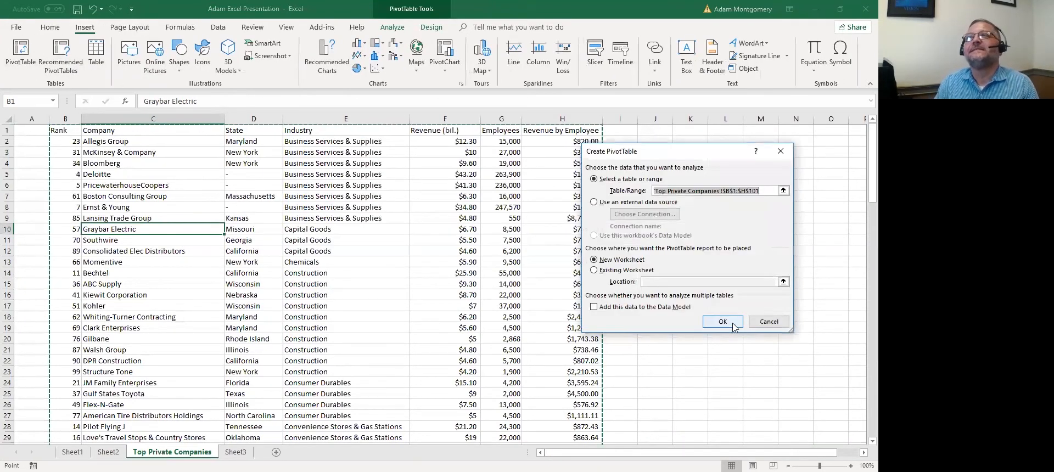
pyautogui.click(732, 325)
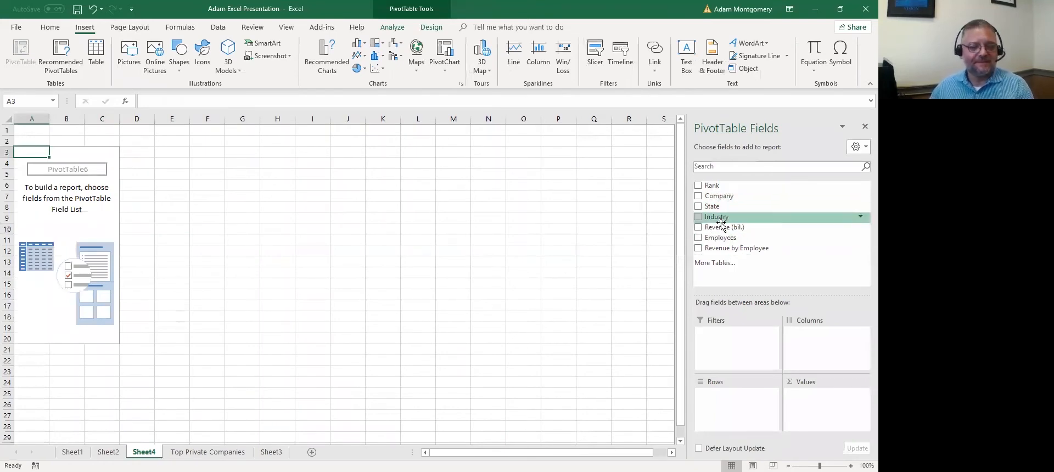
# Drag Industry into Rows so Sheet4's pivot lists every industry with a Grand Total
pyautogui.moveTo(713, 217); pyautogui.dragTo(737, 429)
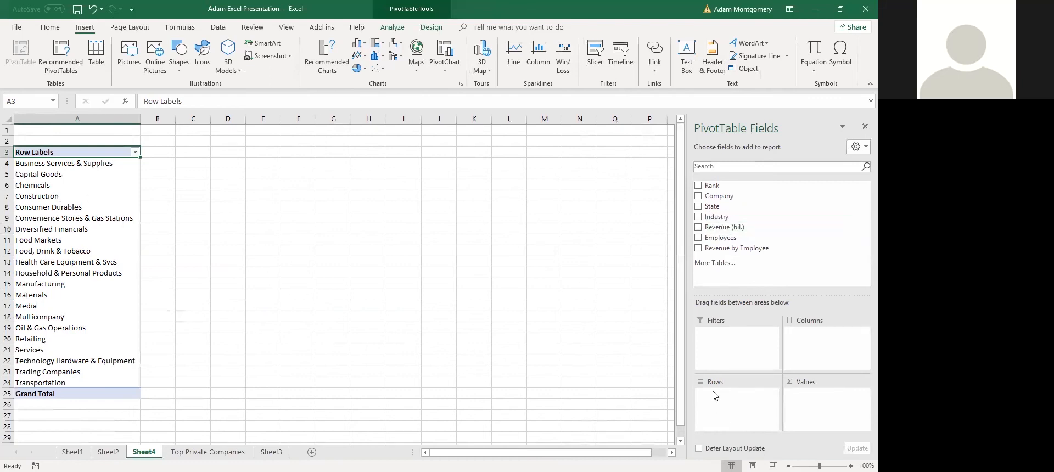
pyautogui.moveTo(725, 227); pyautogui.dragTo(807, 392)
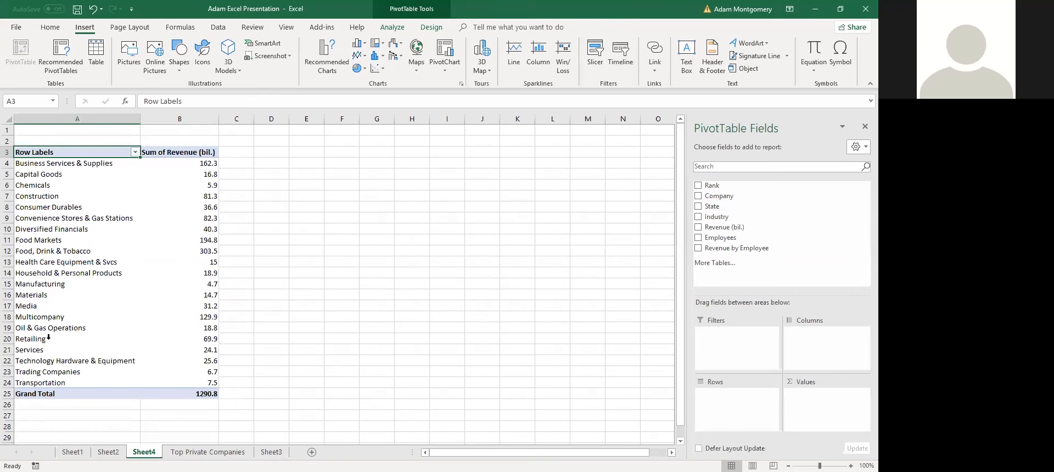
pyautogui.click(71, 330)
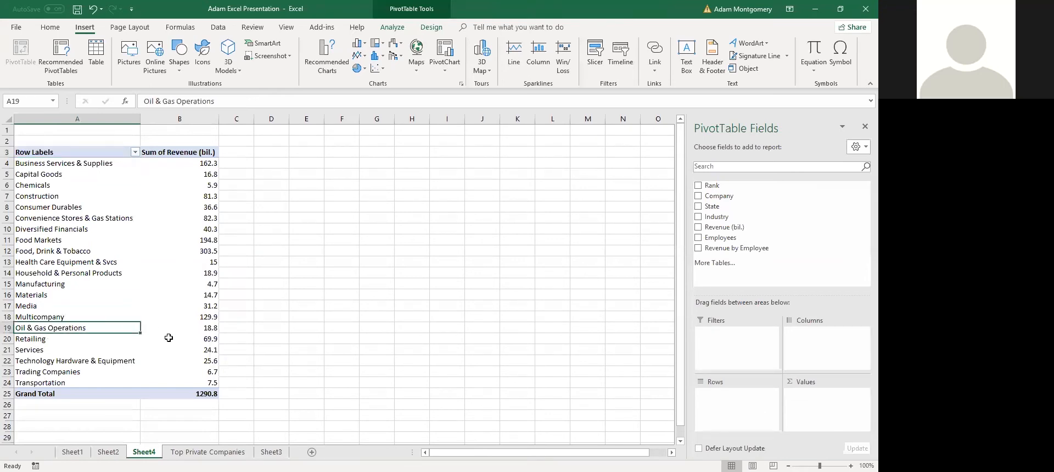
pyautogui.click(208, 332)
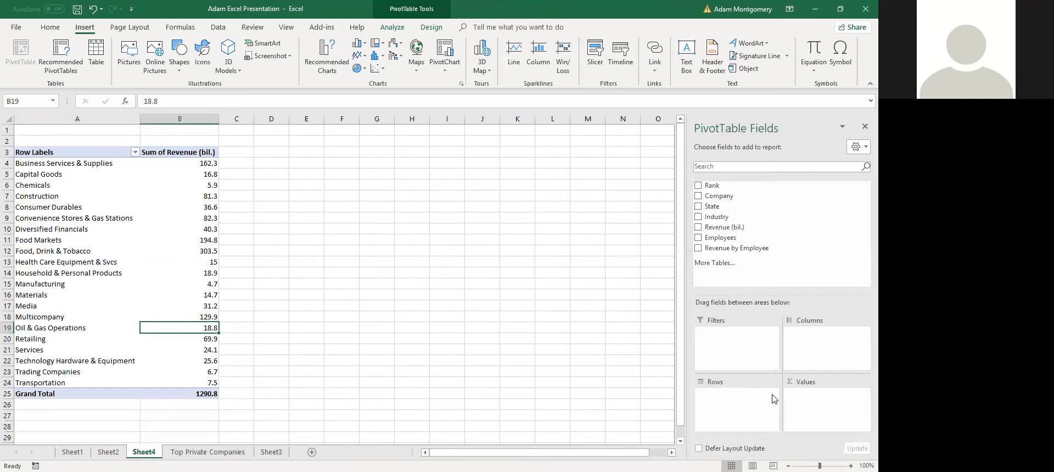
pyautogui.click(377, 229)
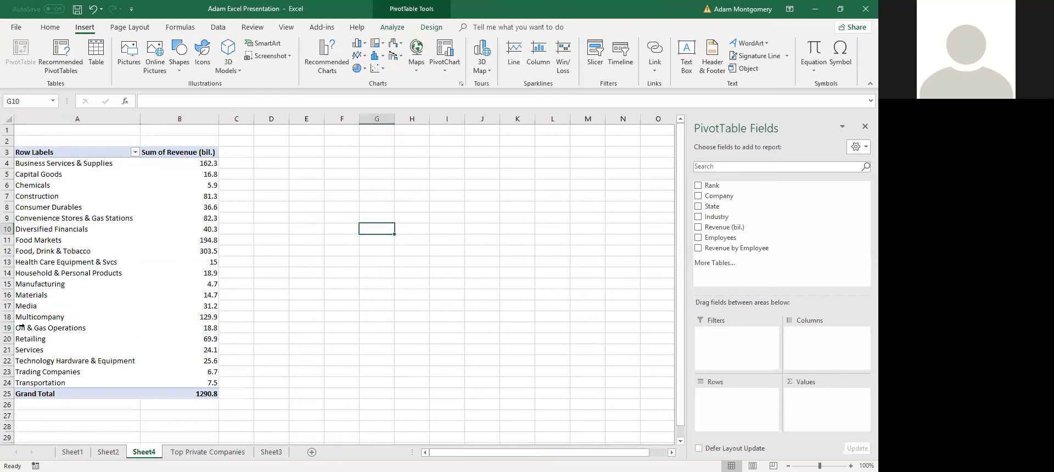
pyautogui.click(398, 308)
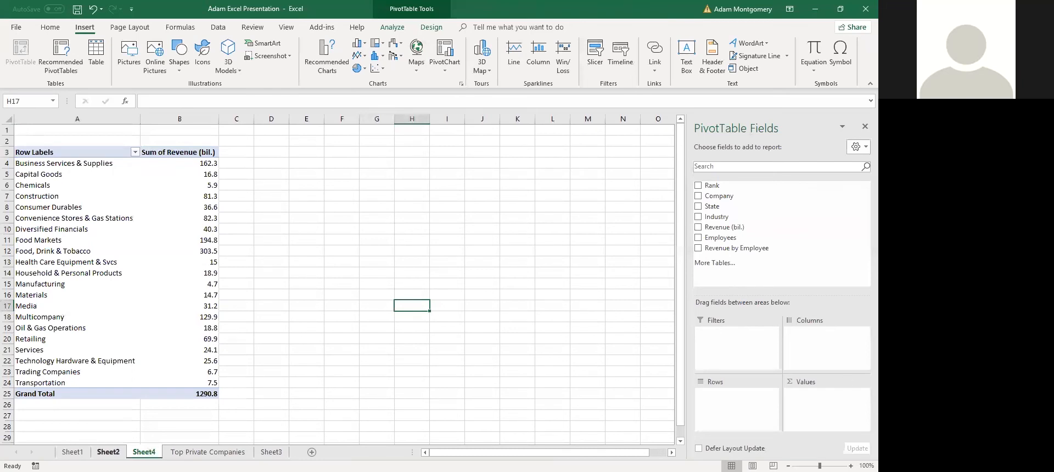
# Tour Sheet2, Sheet1's list of Excel topics and the empty Sheet3
pyautogui.click(108, 452)
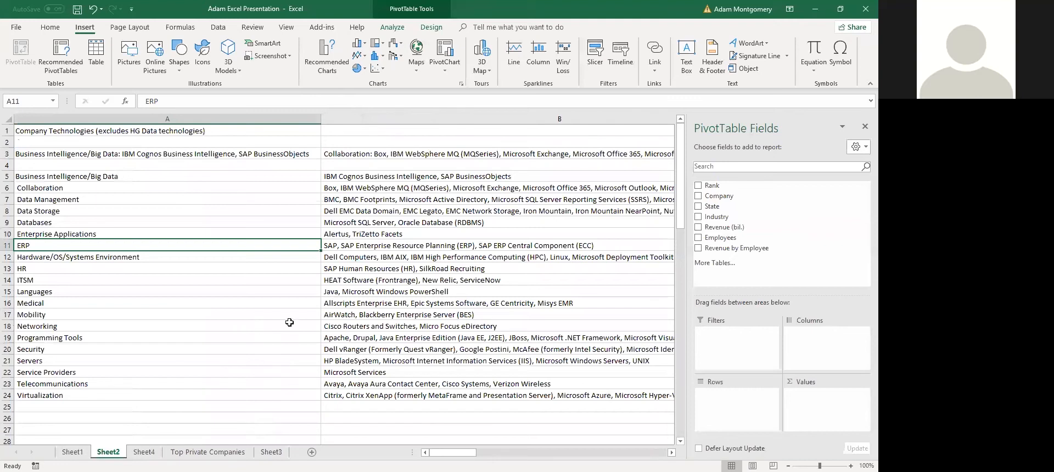
pyautogui.hotkey('ctrl', 'pageup')
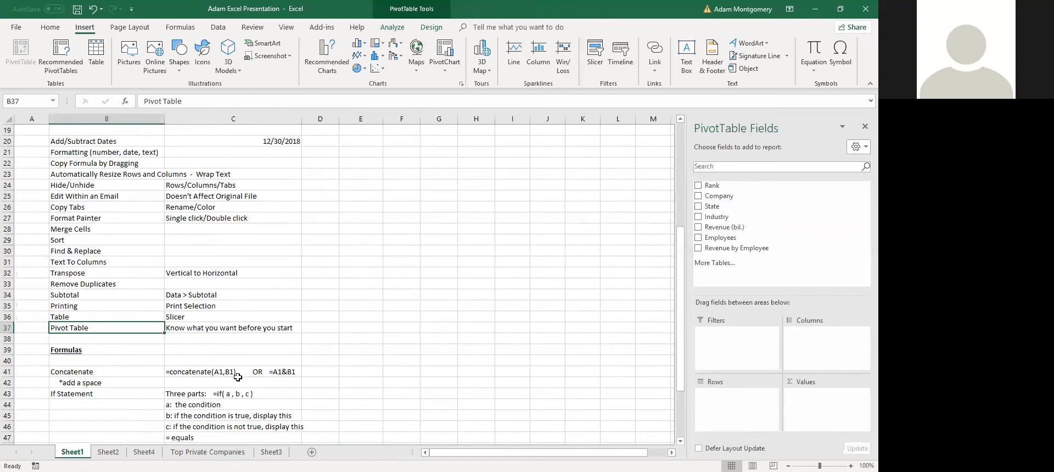
pyautogui.scroll(-3, 346, 308)
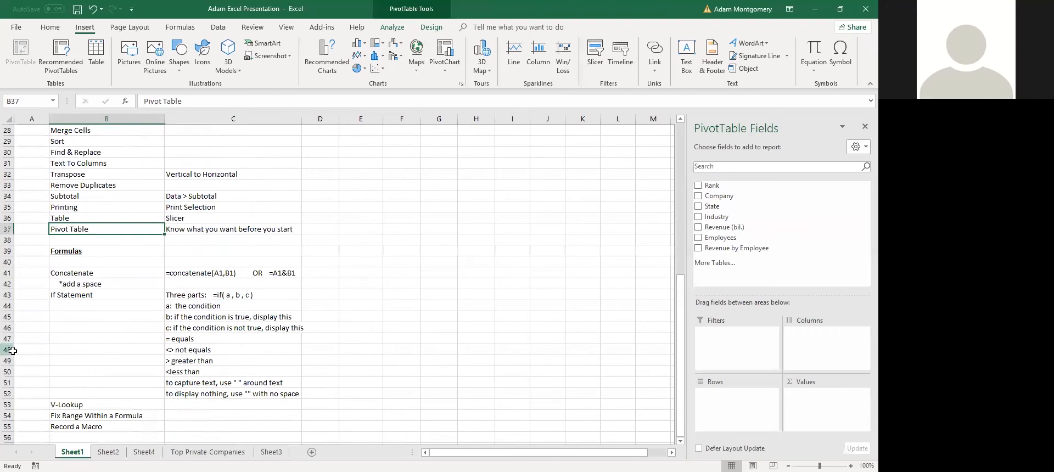
pyautogui.click(271, 452)
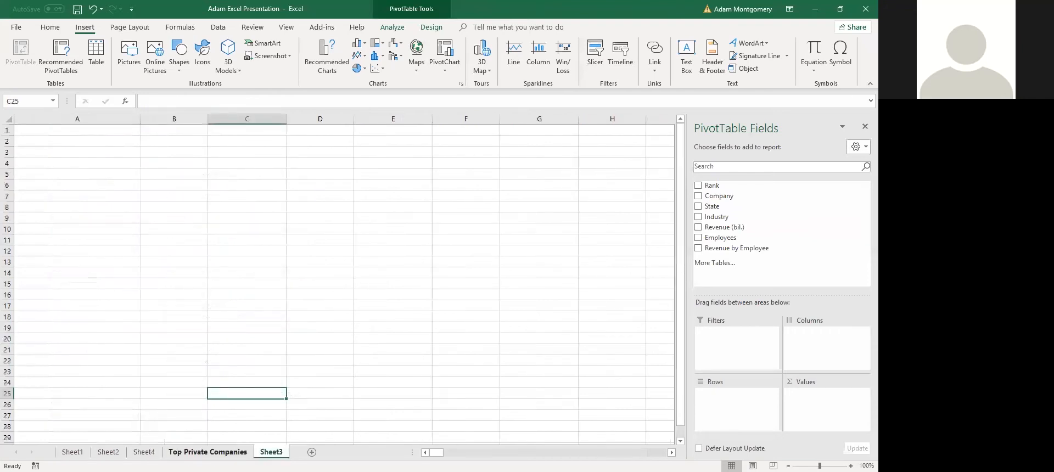
pyautogui.click(207, 452)
pyautogui.click(72, 452)
# Inspect the Concatenate example in C41 under Sheet1's Formulas section
pyautogui.click(67, 252)
pyautogui.click(243, 275)
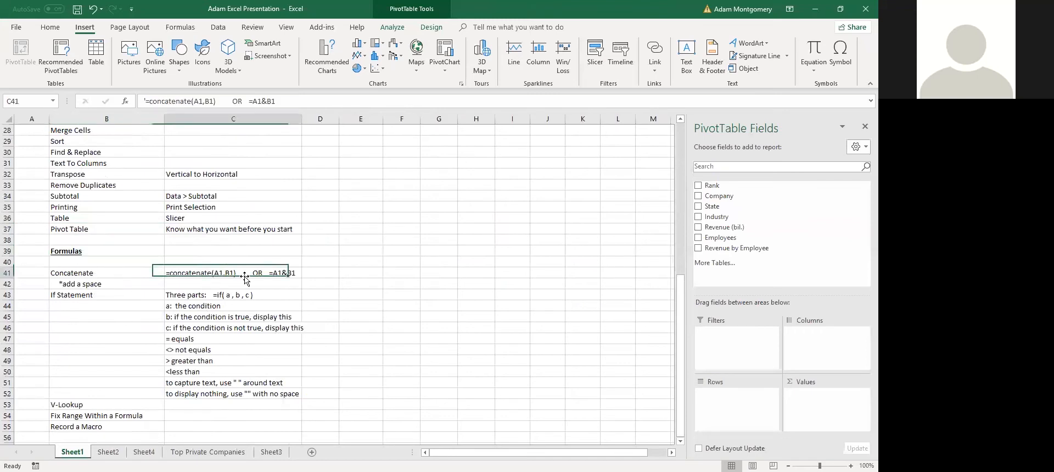
pyautogui.click(285, 293)
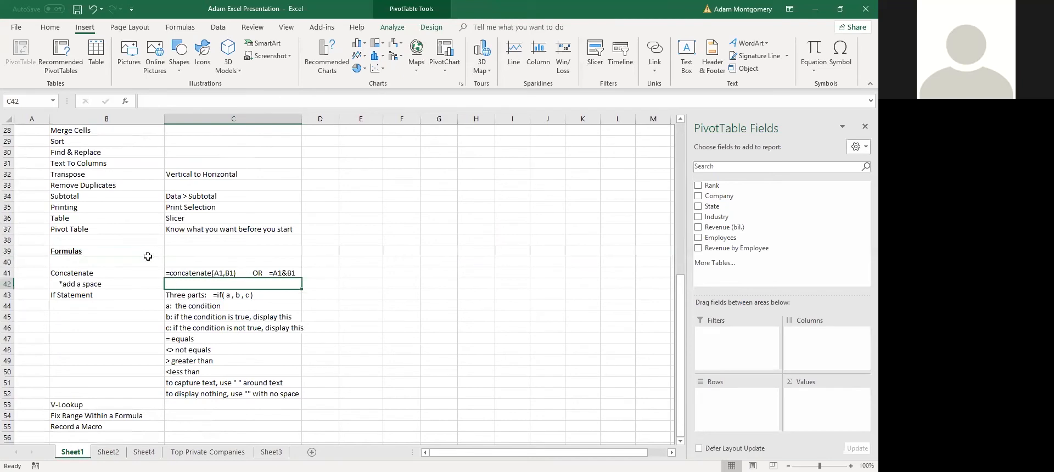
pyautogui.click(107, 273)
pyautogui.click(245, 274)
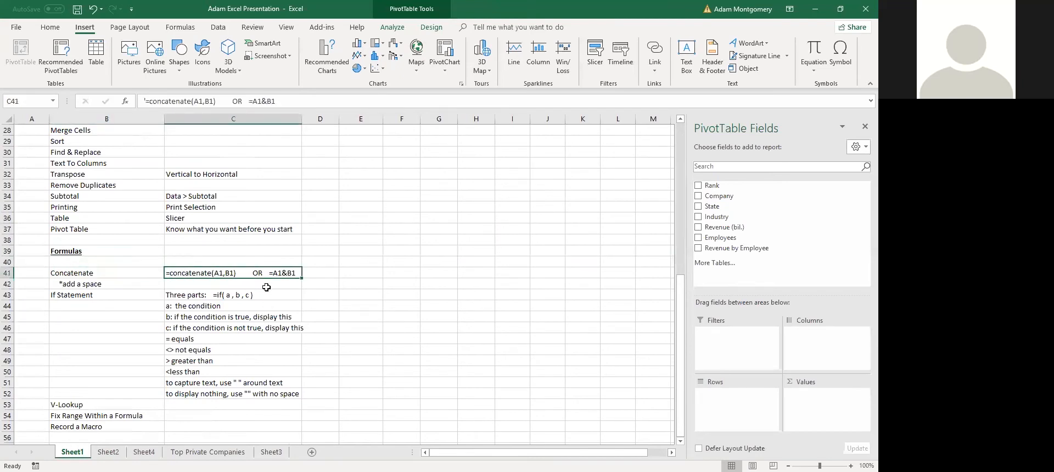
pyautogui.click(352, 273)
pyautogui.click(343, 258)
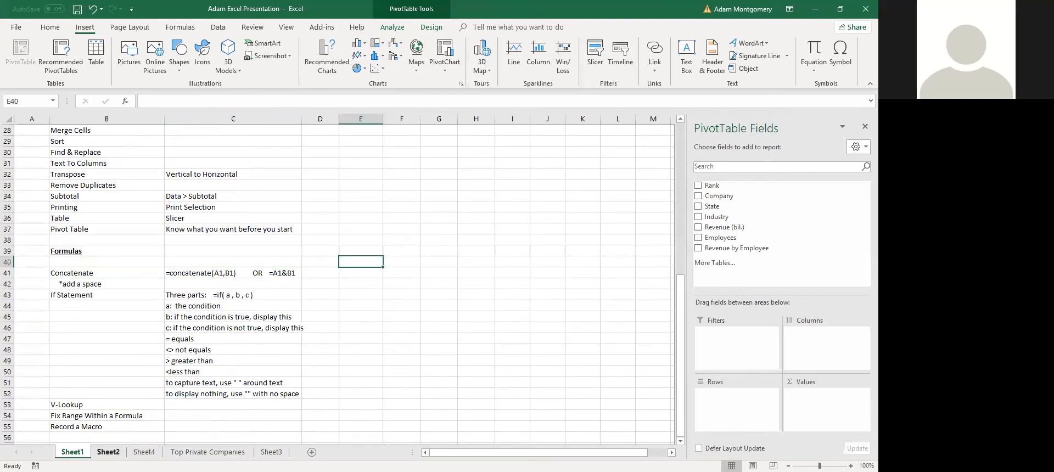
# Cycle through the Sheet4 and Top Private Companies tabs, ending on Sheet2's technologies list
pyautogui.click(108, 452)
pyautogui.click(72, 451)
pyautogui.click(144, 453)
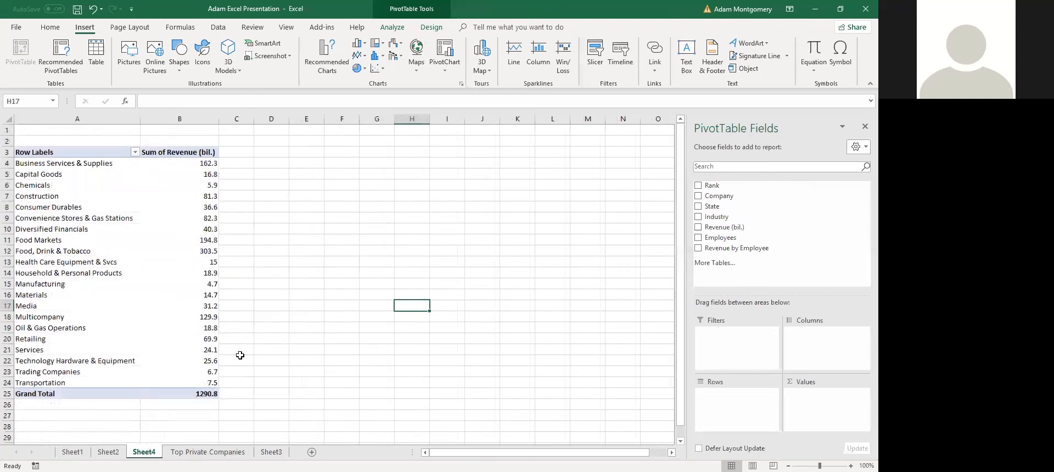
pyautogui.click(207, 452)
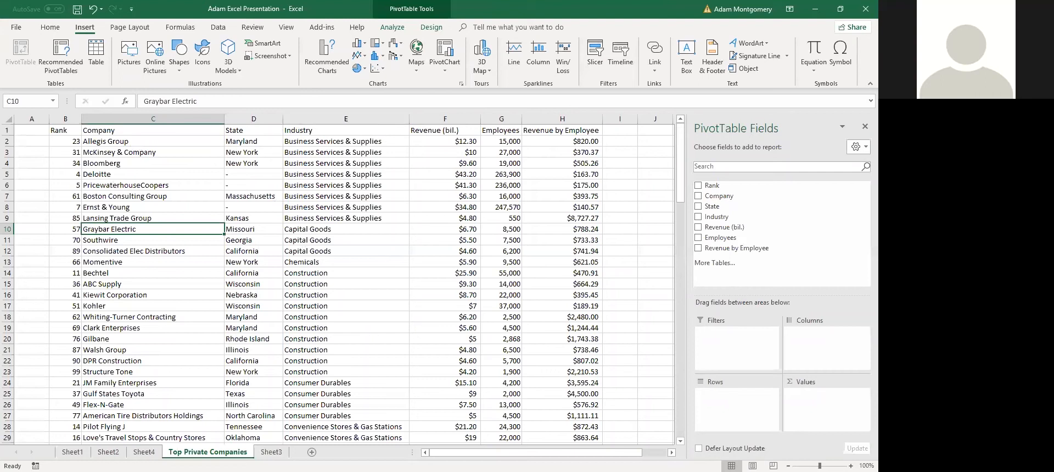
pyautogui.click(144, 452)
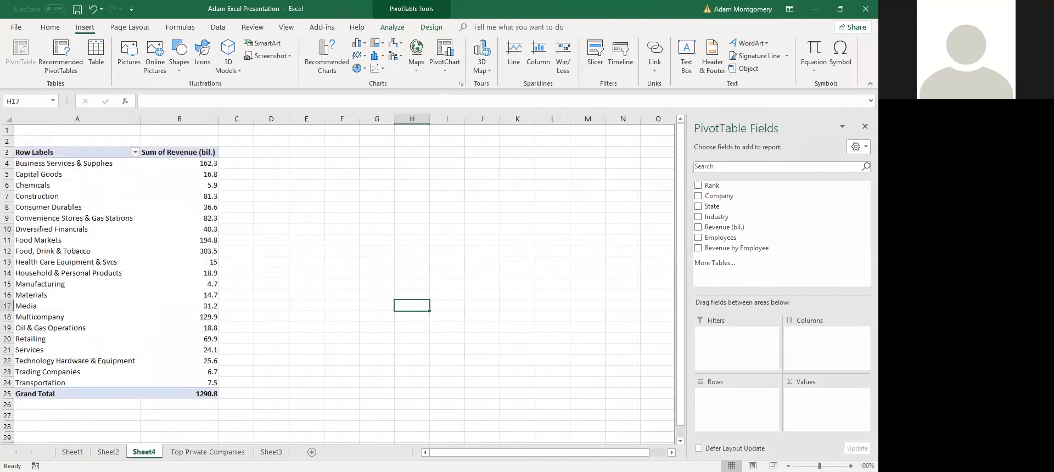
pyautogui.click(110, 452)
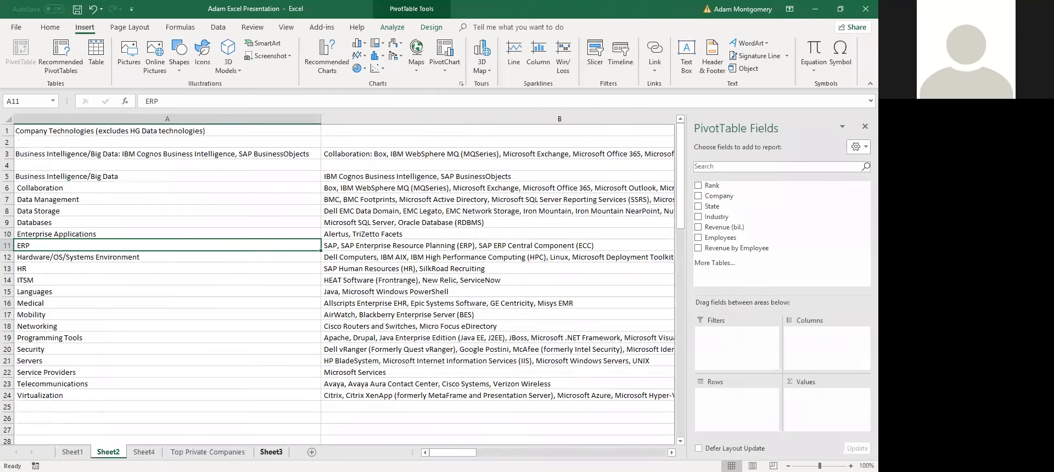
# On Sheet3, enter the first person's first name in A4 and surname in B4
pyautogui.click(271, 452)
pyautogui.click(62, 162)
pyautogui.write('adam')
pyautogui.press('Return')
pyautogui.write('mo')
pyautogui.press('BackSpace')
pyautogui.press('Right')
pyautogui.press('Up')
pyautogui.press('Left')
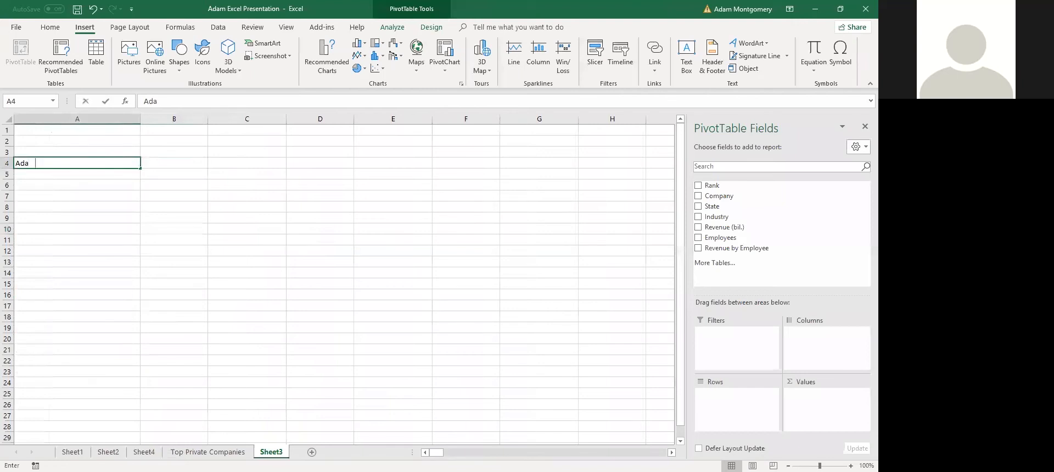
pyautogui.press('Tab')
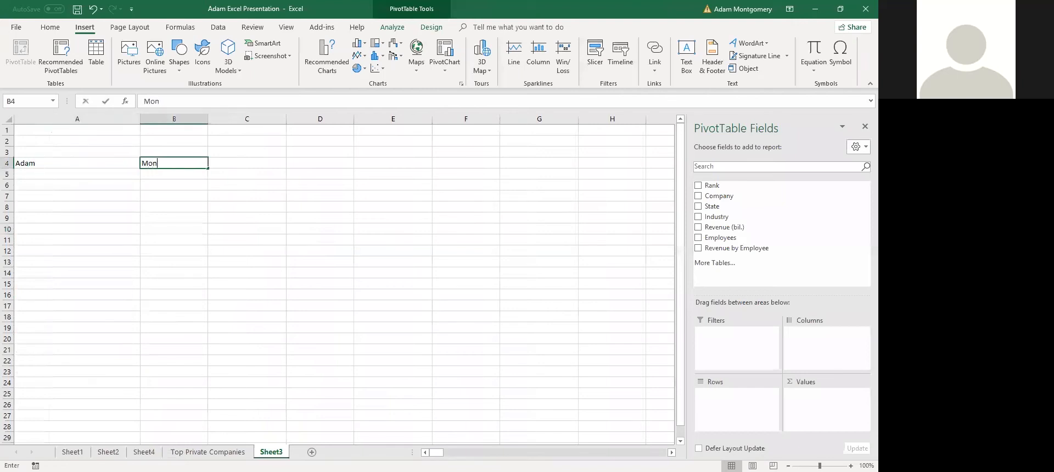
pyautogui.press('Return')
# Enter the second person's first name in A5 and surname in B5, then select C4
pyautogui.write('John')
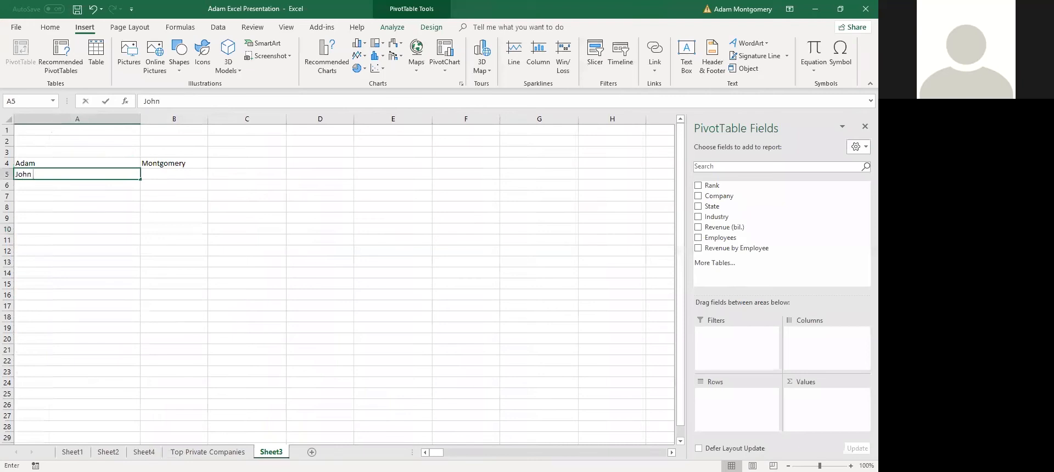
pyautogui.press('Tab')
pyautogui.write('smit')
pyautogui.press('BackSpace')
pyautogui.press('BackSpace')
pyautogui.press('BackSpace')
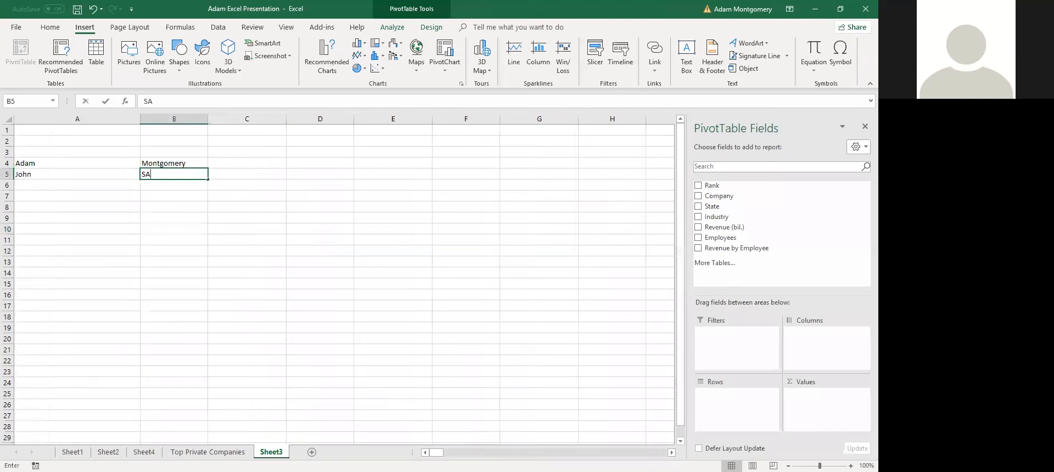
pyautogui.write('mith')
pyautogui.press('Tab')
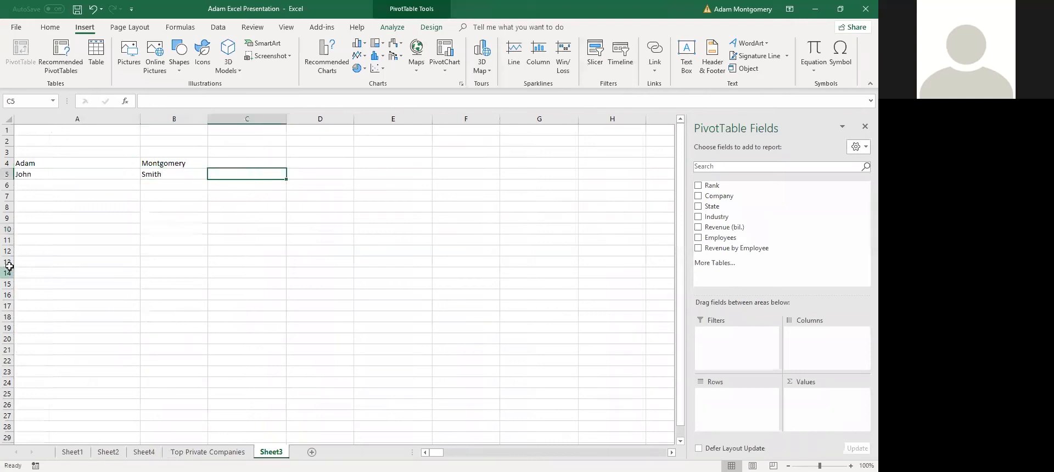
pyautogui.click(76, 161)
pyautogui.click(193, 164)
pyautogui.click(235, 164)
# Enter =CONCATENATE(A4,B4) in C4 to join the first name and surname
pyautogui.write('=contac')
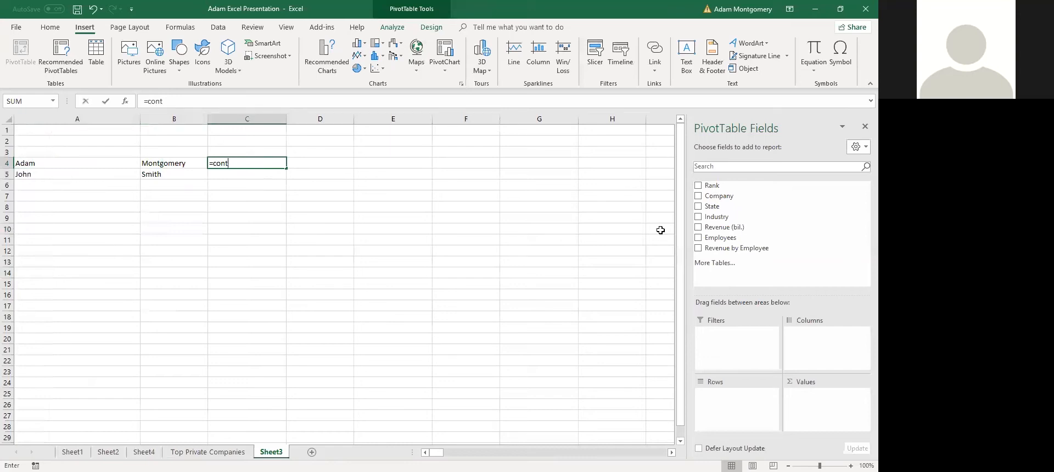
pyautogui.press('BackSpace')
pyautogui.write('c')
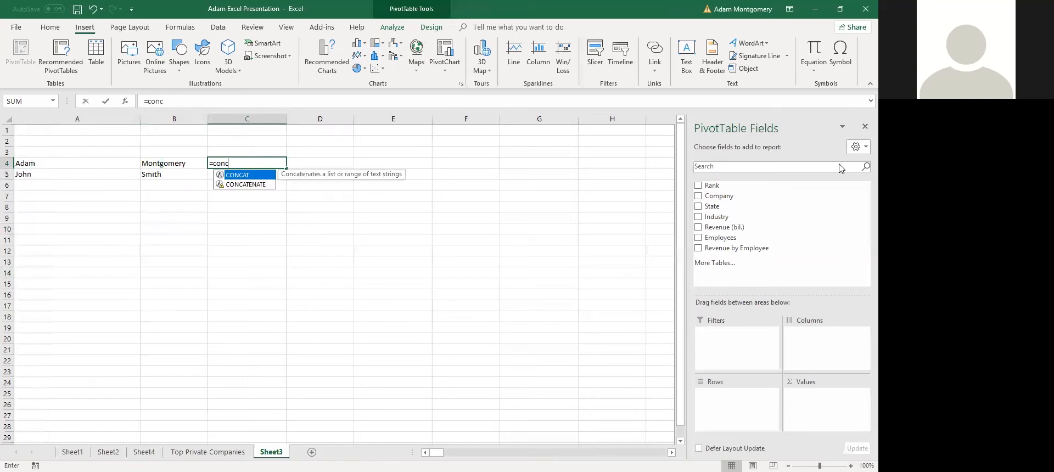
pyautogui.doubleClick(246, 185)
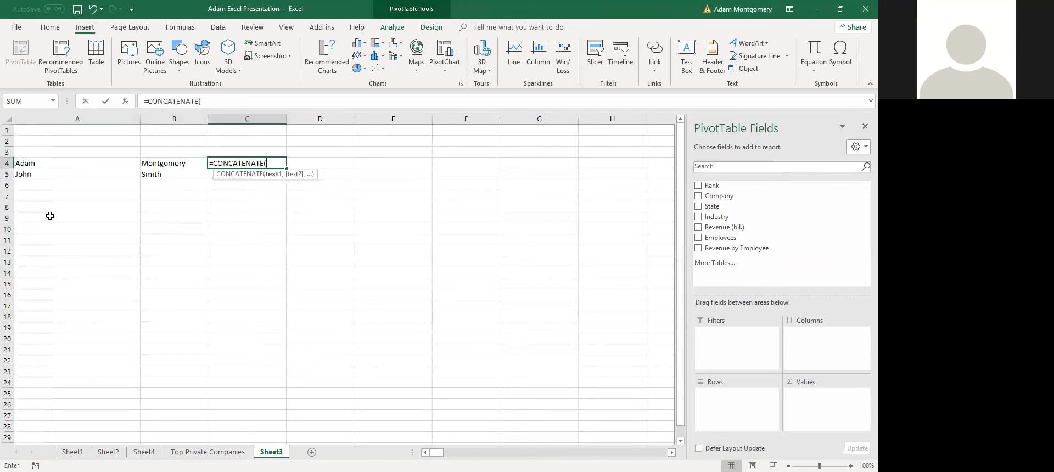
pyautogui.click(66, 162)
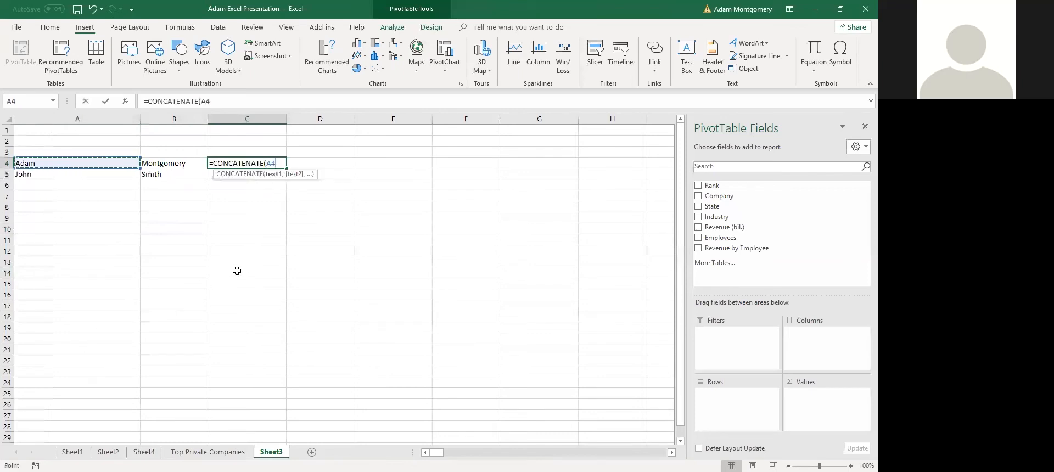
pyautogui.write(',')
pyautogui.click(173, 162)
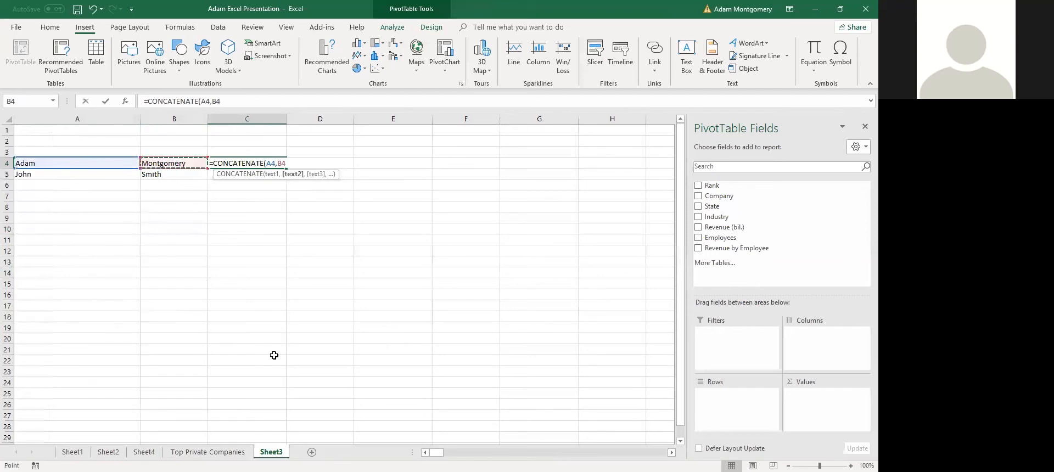
pyautogui.press('Return')
# Return to C4 and start a new formula referencing A4
pyautogui.press('Up')
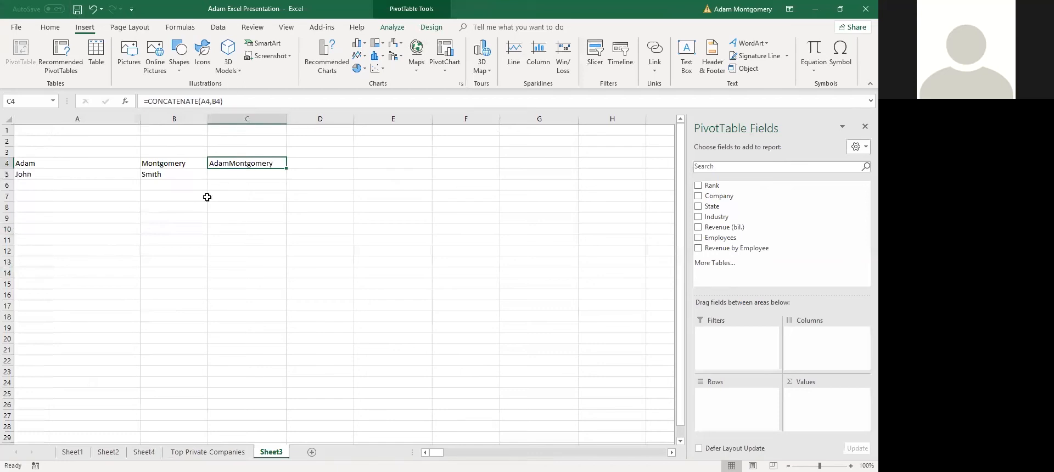
pyautogui.write('=')
pyautogui.press('Left')
pyautogui.press('Left')
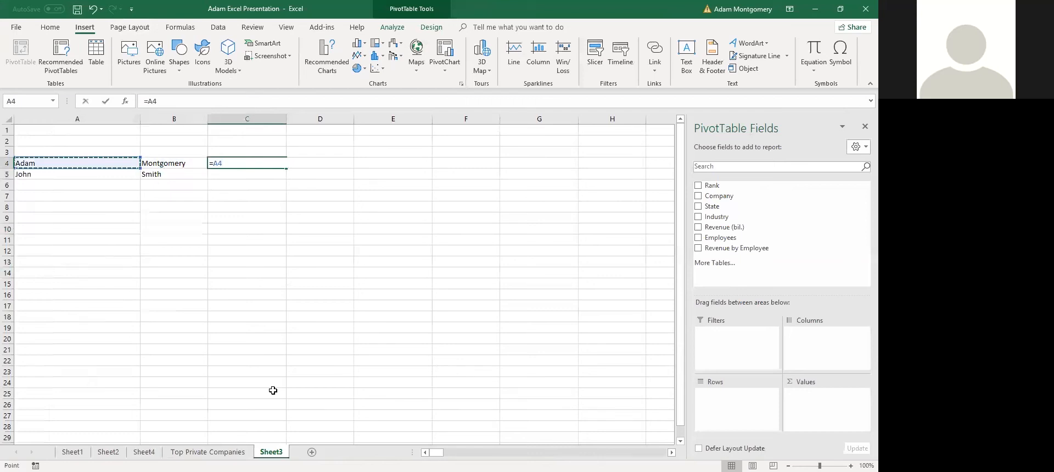
# Try ampersand formulas in C4 joining the first name in A4 with the surname in B4
pyautogui.write('&')
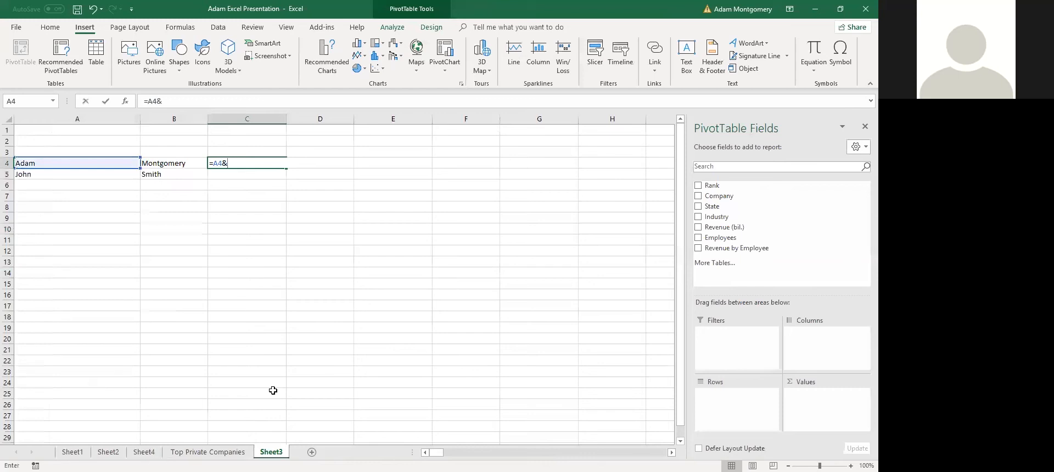
pyautogui.press('Left')
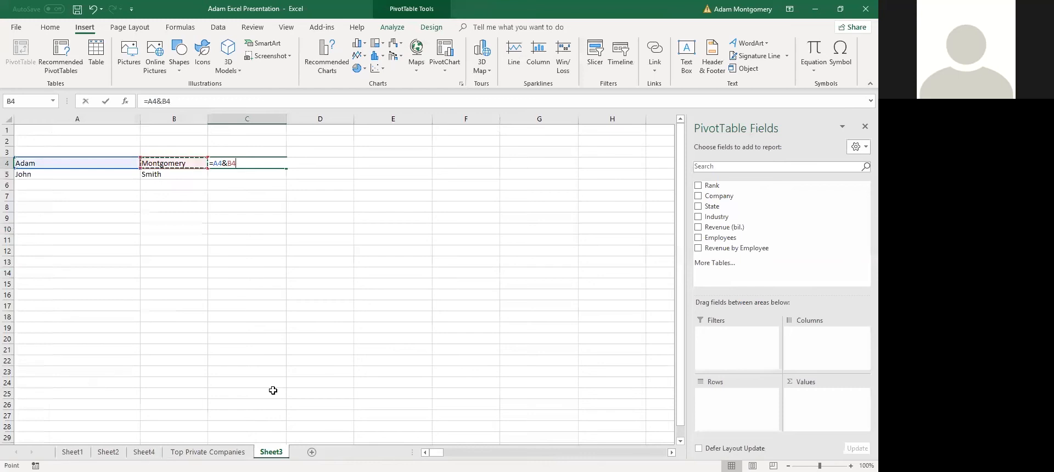
pyautogui.press('Return')
pyautogui.press('Up')
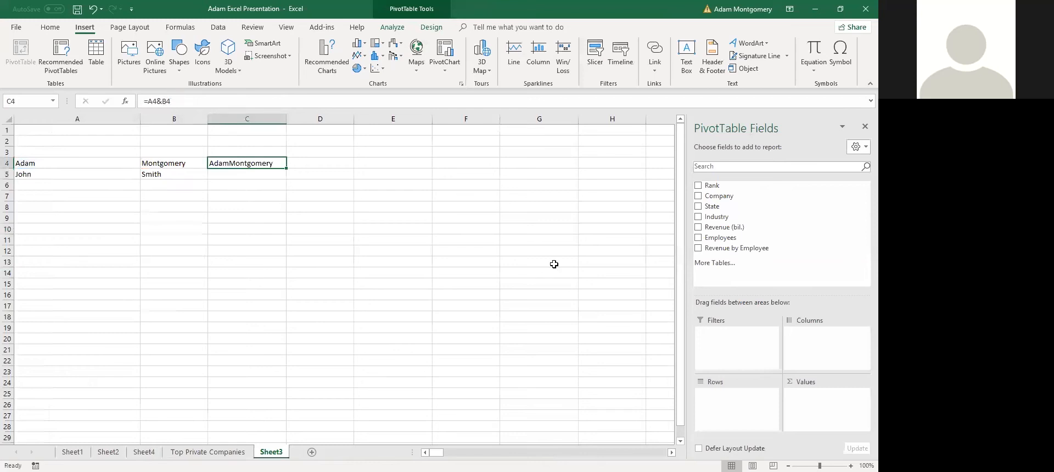
pyautogui.write('=')
pyautogui.press('Left')
pyautogui.press('Left')
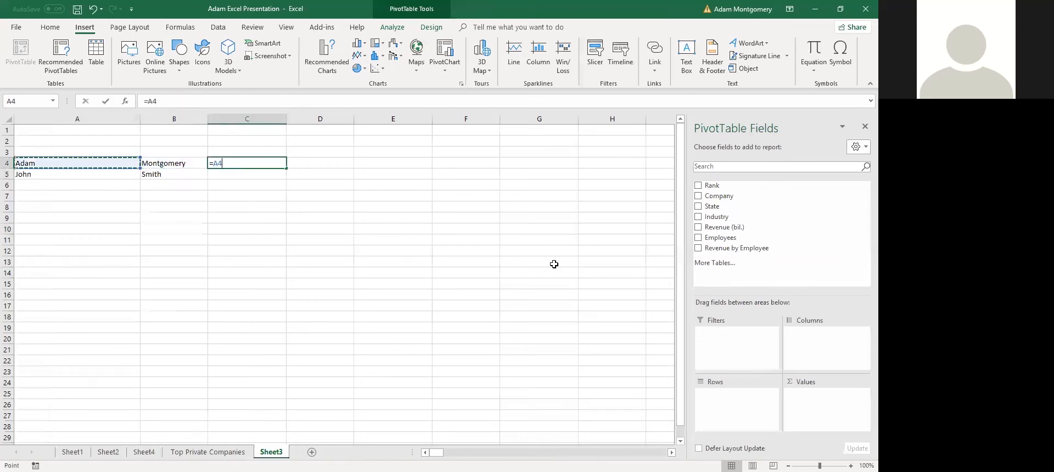
pyautogui.write('&')
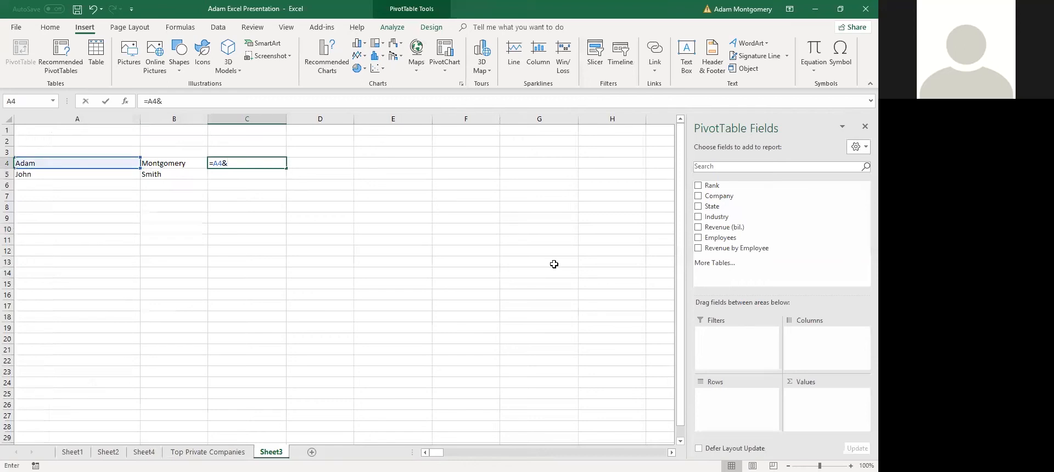
pyautogui.click(151, 167)
pyautogui.press('Return')
# Enter =B4&", "&A4 in C4 and fill it down to C5 with Ctrl+D
pyautogui.write('=')
pyautogui.press('Left')
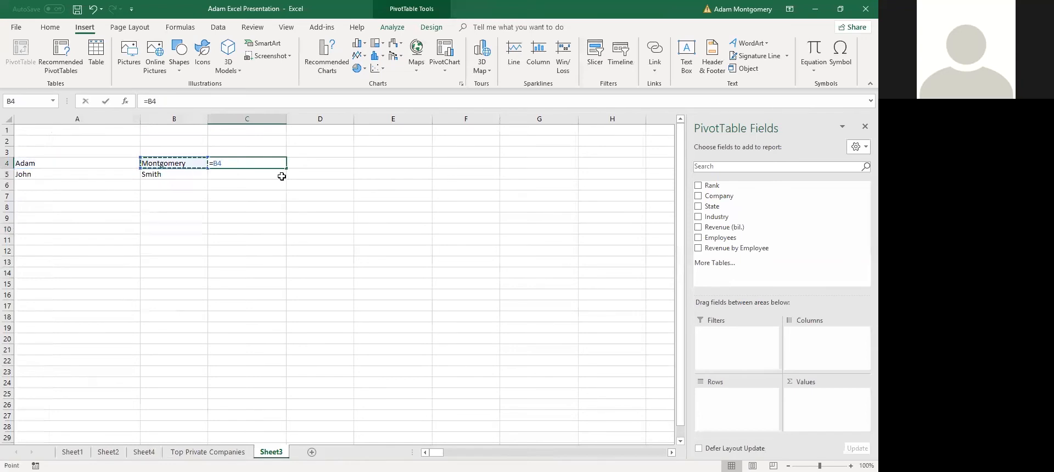
pyautogui.write('&", "&')
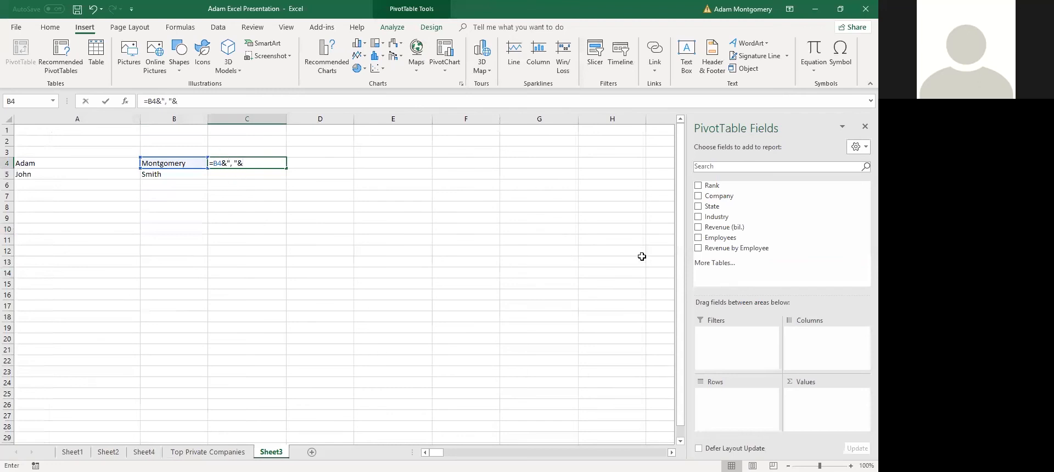
pyautogui.click(86, 165)
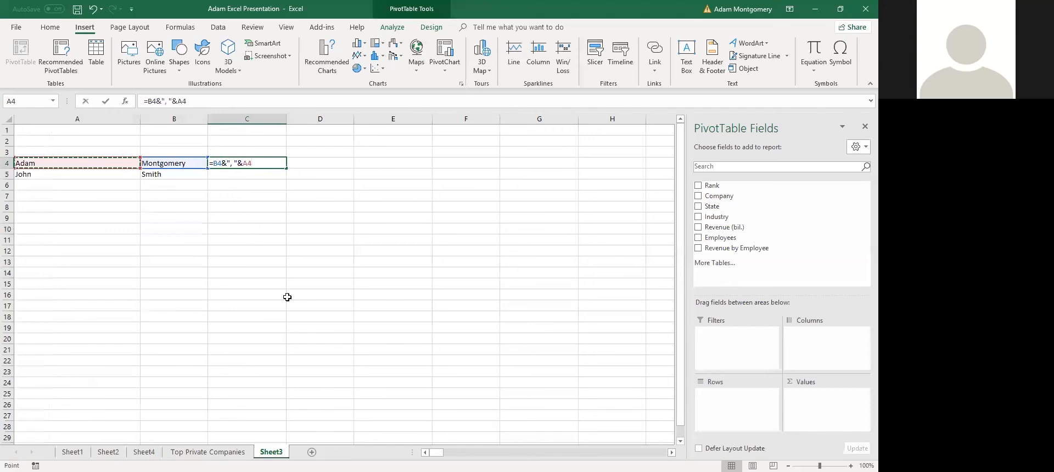
pyautogui.press('Return')
pyautogui.write('4')
pyautogui.press('Escape')
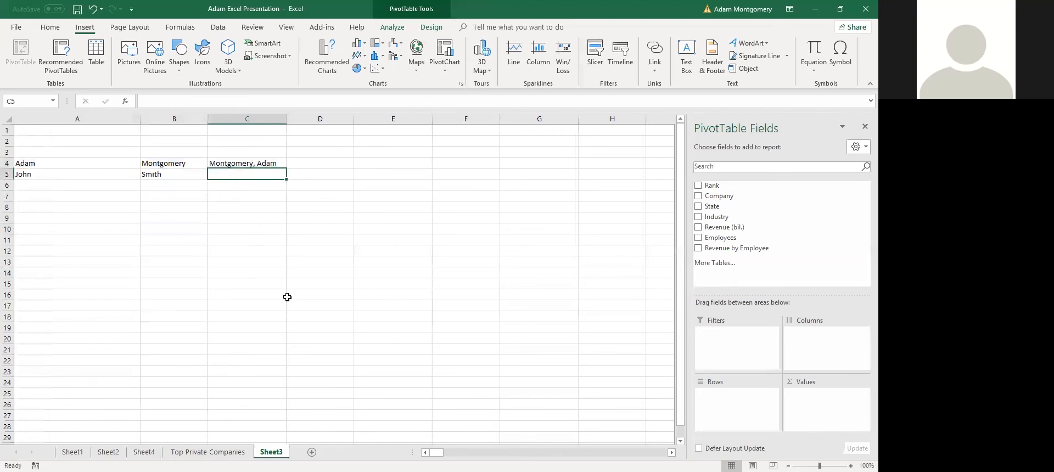
pyautogui.hotkey('ctrl', 'd')
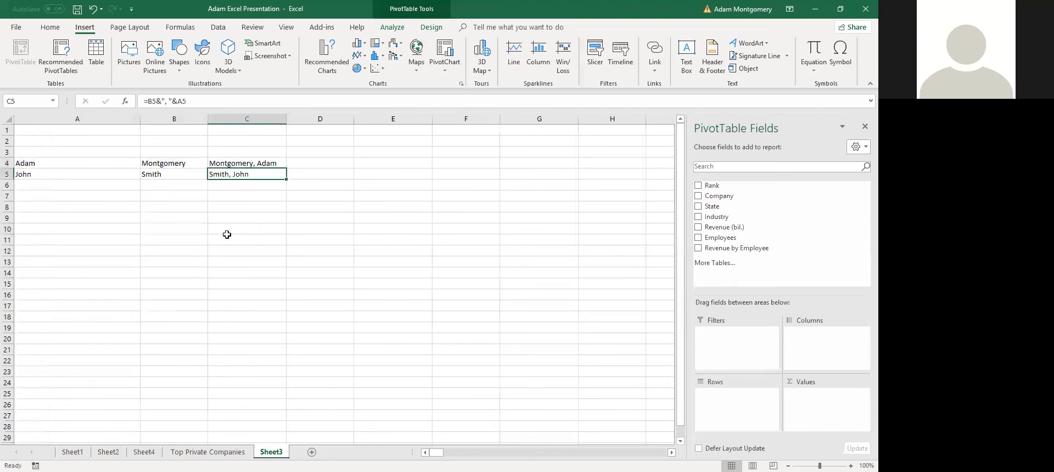
# Highlight the names in C4:C5, then the Concatenate and If Statement notes on Sheet1
pyautogui.click(218, 208)
pyautogui.moveTo(262, 166); pyautogui.dragTo(263, 175)
pyautogui.click(197, 263)
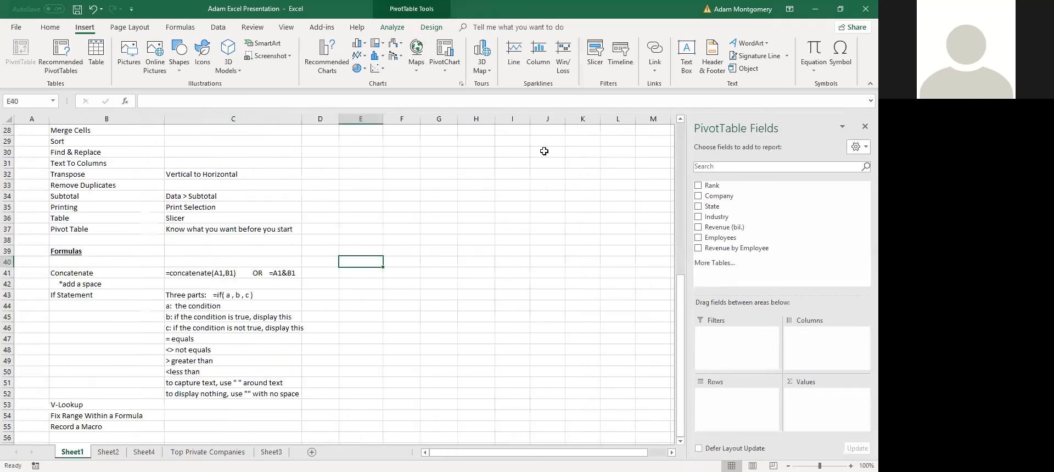
pyautogui.moveTo(97, 282); pyautogui.dragTo(237, 263)
pyautogui.click(101, 282)
pyautogui.moveTo(105, 284); pyautogui.dragTo(236, 272)
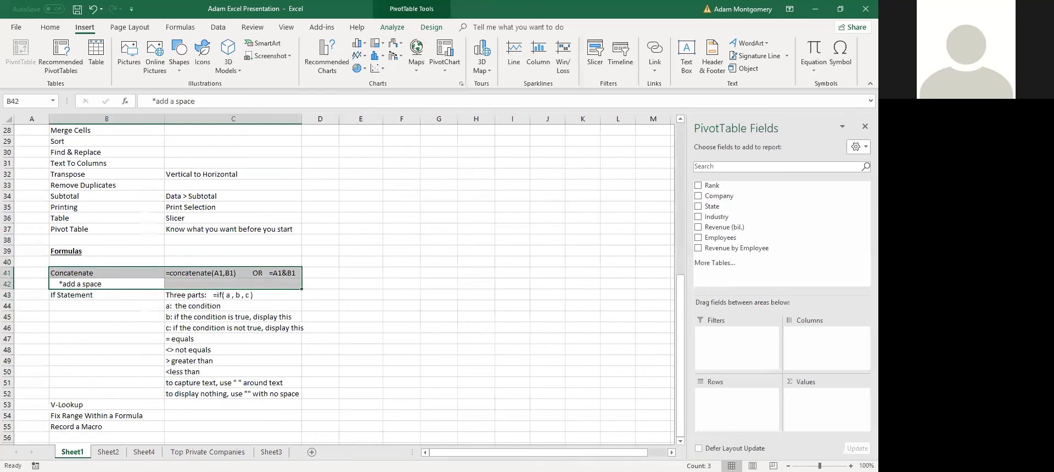
pyautogui.moveTo(227, 392); pyautogui.dragTo(77, 296)
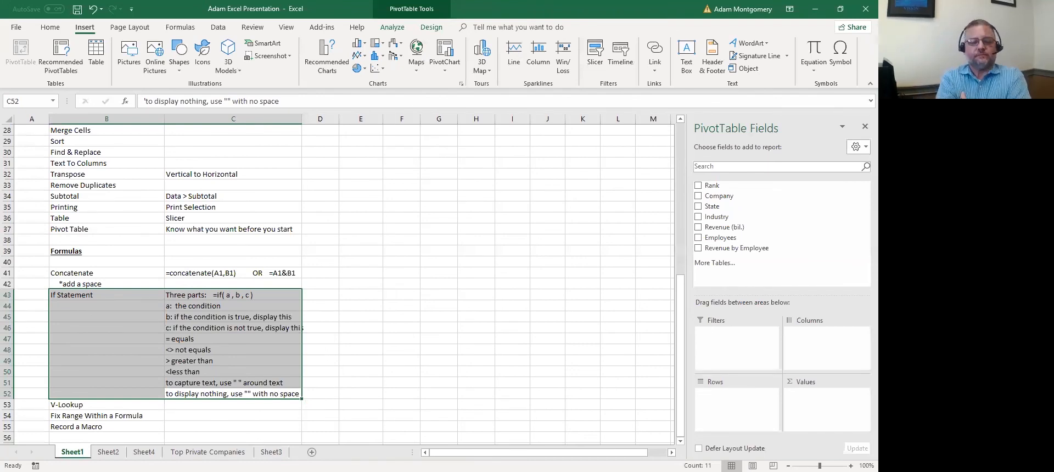
# Go to the Top Private Companies sheet and select header row B1:H1 on the Home ribbon
pyautogui.click(97, 437)
pyautogui.hotkey('ctrl', 'pagedown')
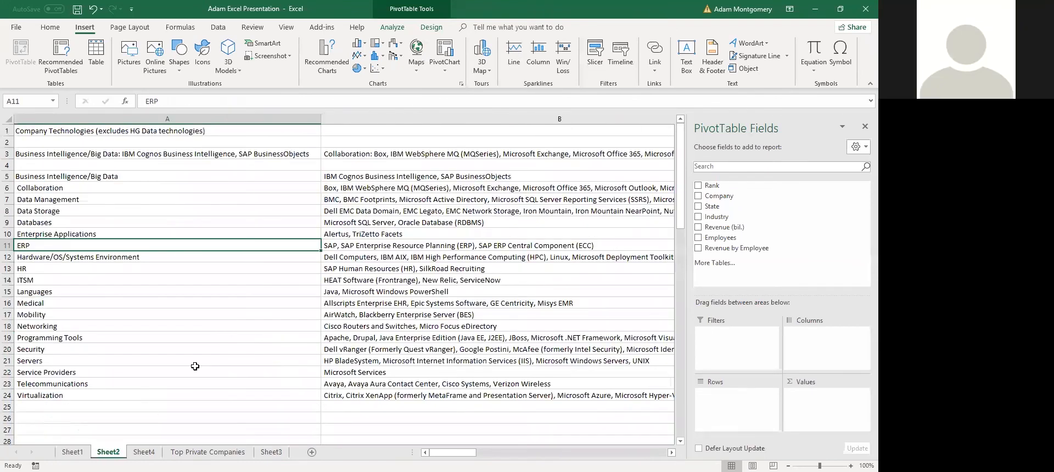
pyautogui.click(203, 452)
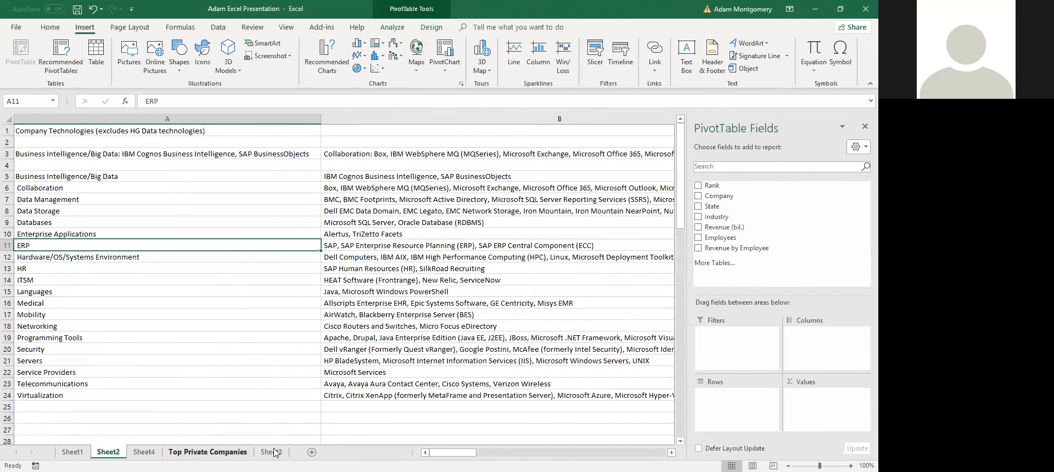
pyautogui.click(159, 175)
pyautogui.click(50, 27)
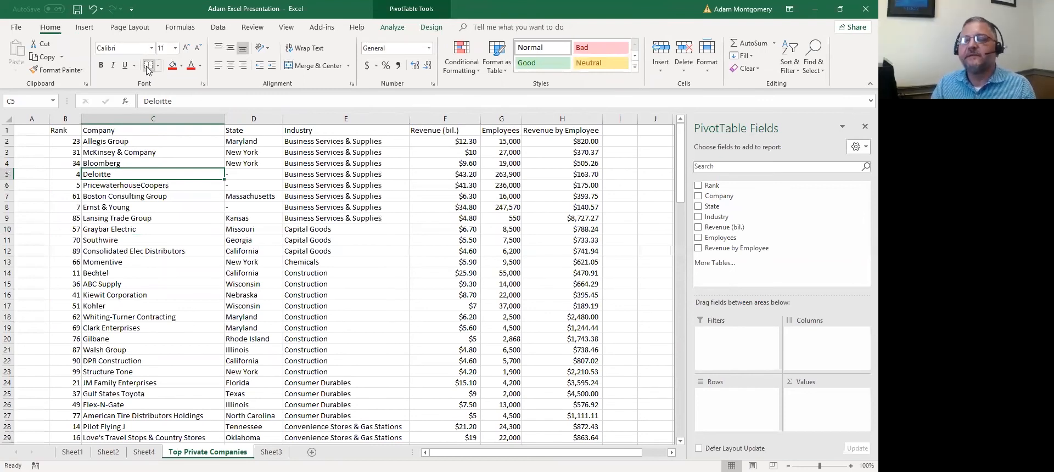
pyautogui.press('Up')
pyautogui.press('Up')
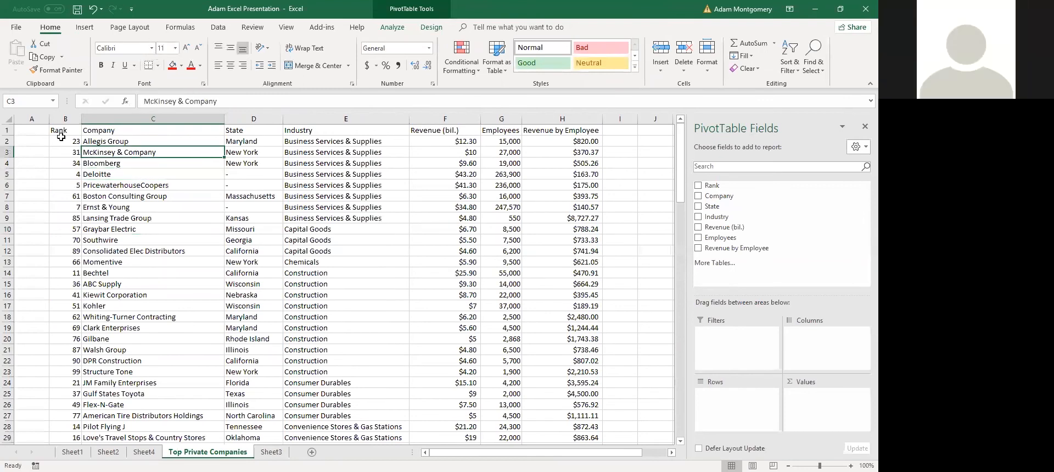
pyautogui.moveTo(62, 130); pyautogui.dragTo(553, 131)
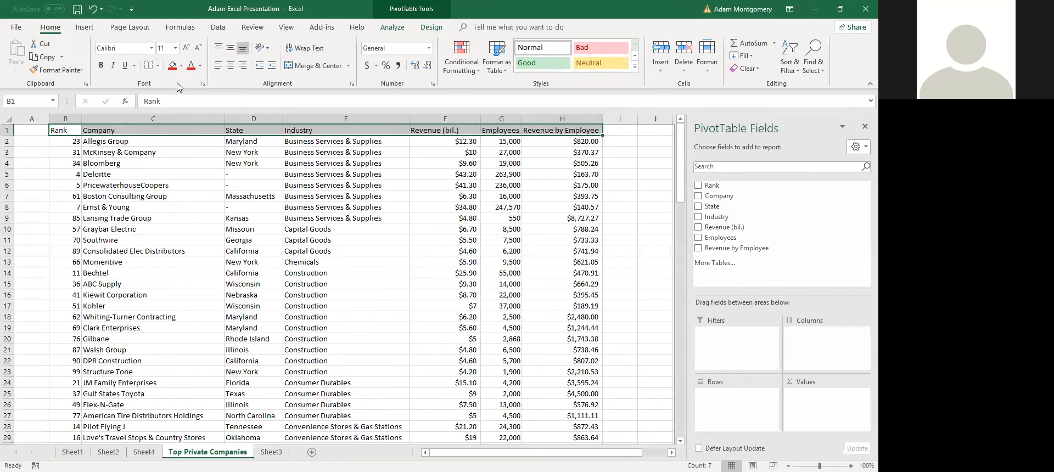
# Draw dark blue borders around the header row and several cell ranges, then undo them
pyautogui.click(158, 65)
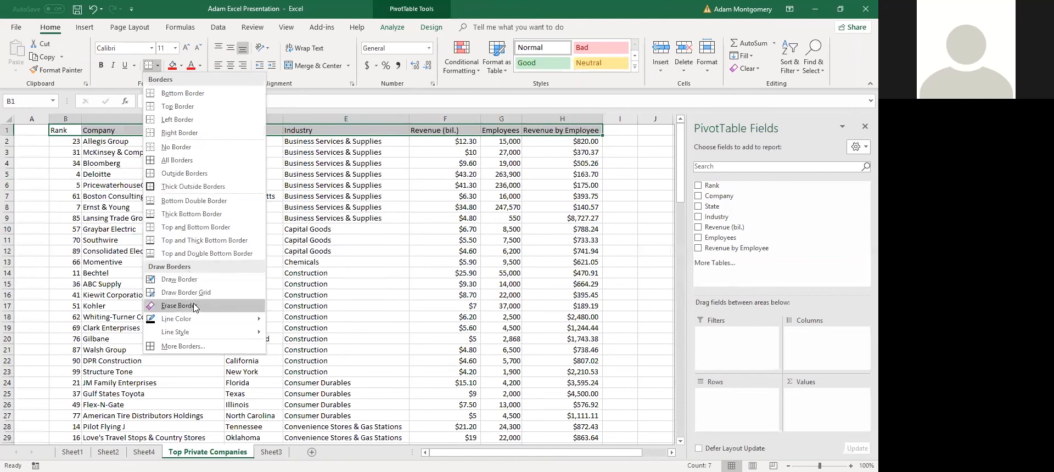
pyautogui.moveTo(214, 325)
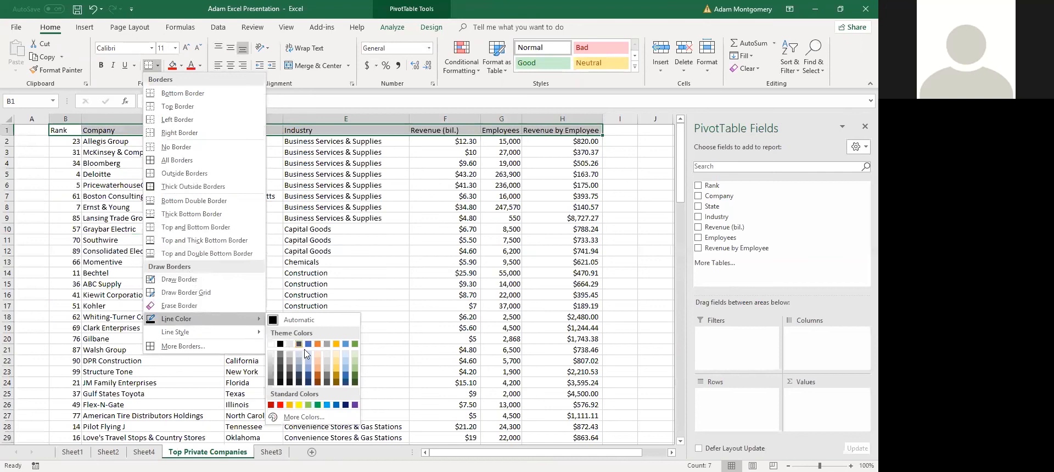
pyautogui.click(309, 379)
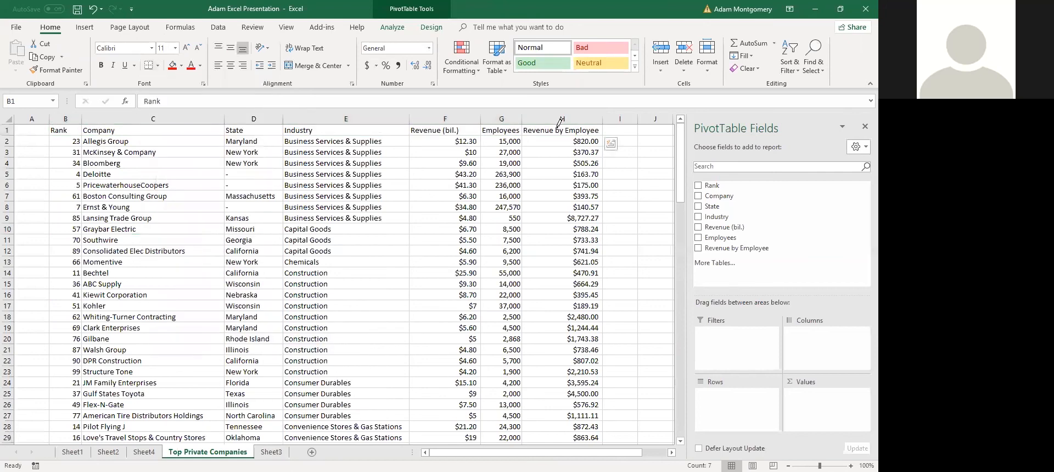
pyautogui.moveTo(596, 134)
pyautogui.mouseDown()
pyautogui.moveTo(82, 145)
pyautogui.moveTo(48, 116)
pyautogui.moveTo(64, 130)
pyautogui.mouseUp()
pyautogui.moveTo(387, 139); pyautogui.dragTo(300, 230)
pyautogui.moveTo(131, 254); pyautogui.dragTo(99, 258)
pyautogui.moveTo(167, 209); pyautogui.dragTo(242, 190)
pyautogui.moveTo(289, 263); pyautogui.dragTo(308, 277)
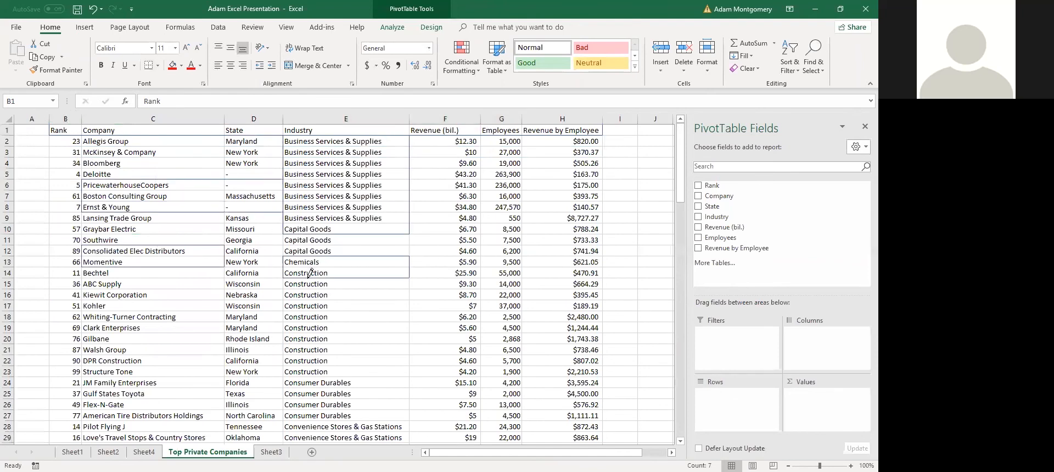
pyautogui.hotkey('ctrl', 'z')
pyautogui.hotkey('ctrl', 'z')
pyautogui.hotkey('ctrl', 'z')
pyautogui.hotkey('ctrl', 'z')
pyautogui.hotkey('ctrl', 'z')
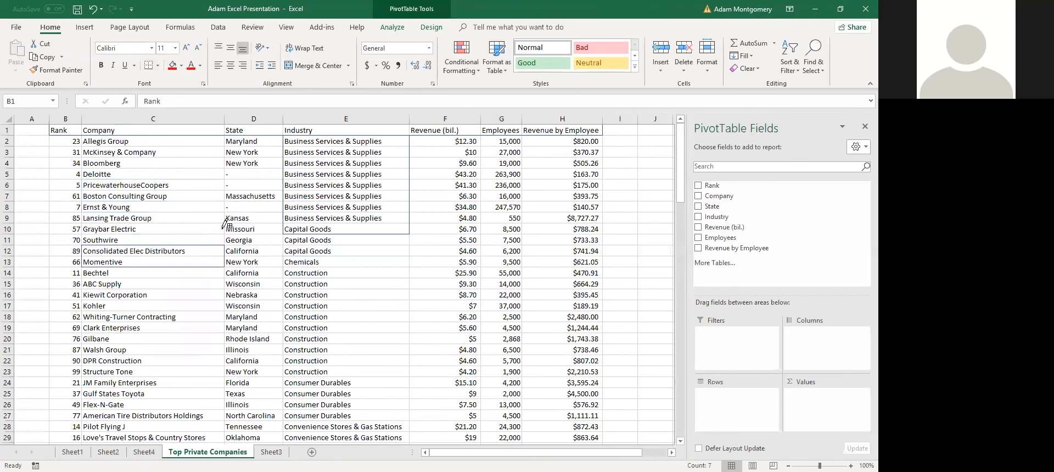
# Add a border under the Bloomberg cell, undo it, and stop drawing borders
pyautogui.click(169, 169)
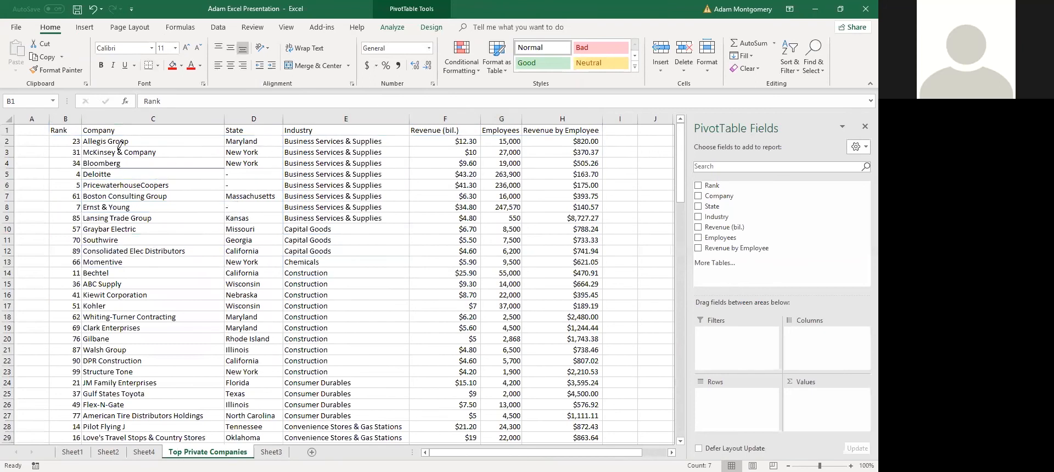
pyautogui.hotkey('ctrl', 'z')
pyautogui.press('Escape')
pyautogui.click(108, 194)
pyautogui.click(69, 129)
pyautogui.click(77, 162)
pyautogui.click(67, 128)
pyautogui.moveTo(68, 128); pyautogui.dragTo(67, 151)
pyautogui.click(68, 133)
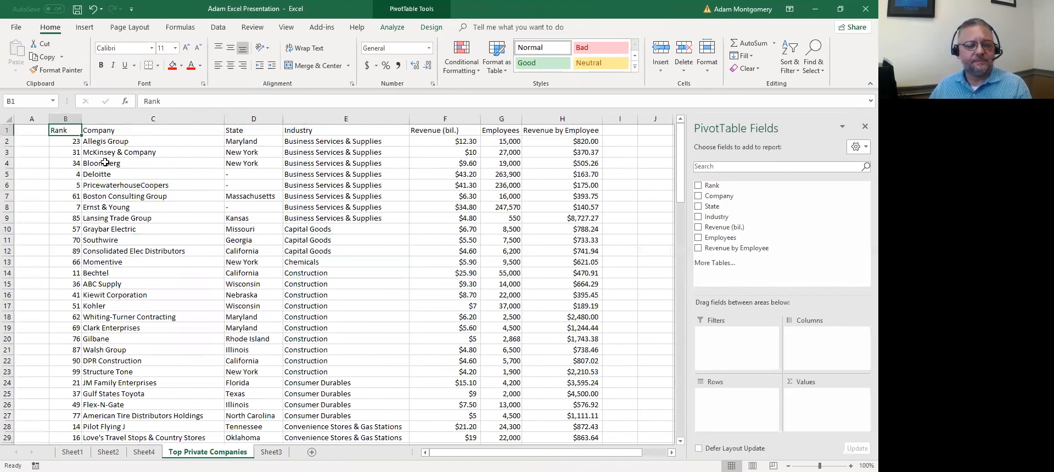
pyautogui.click(149, 169)
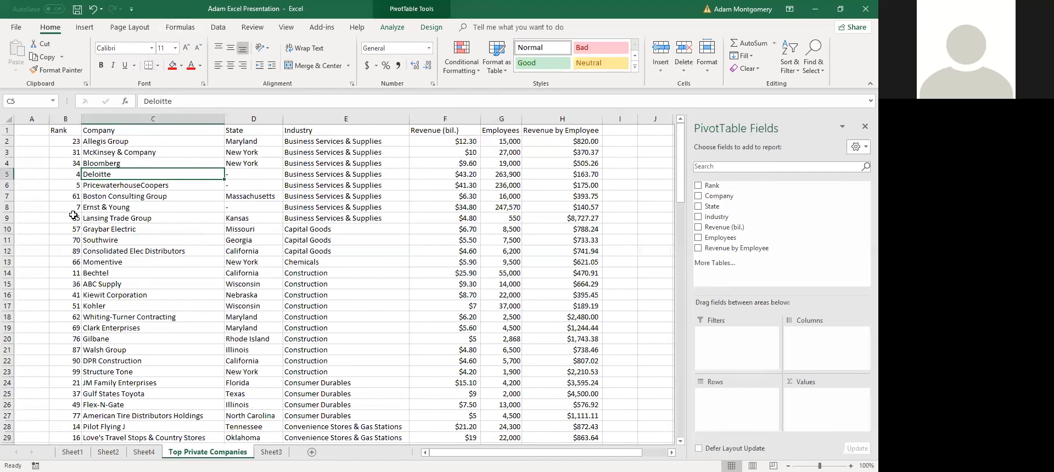
pyautogui.click(34, 139)
pyautogui.click(100, 130)
# Move Bloomberg from C4 to D17, then undo the move
pyautogui.click(69, 132)
pyautogui.scroll(-20, 288, 354)
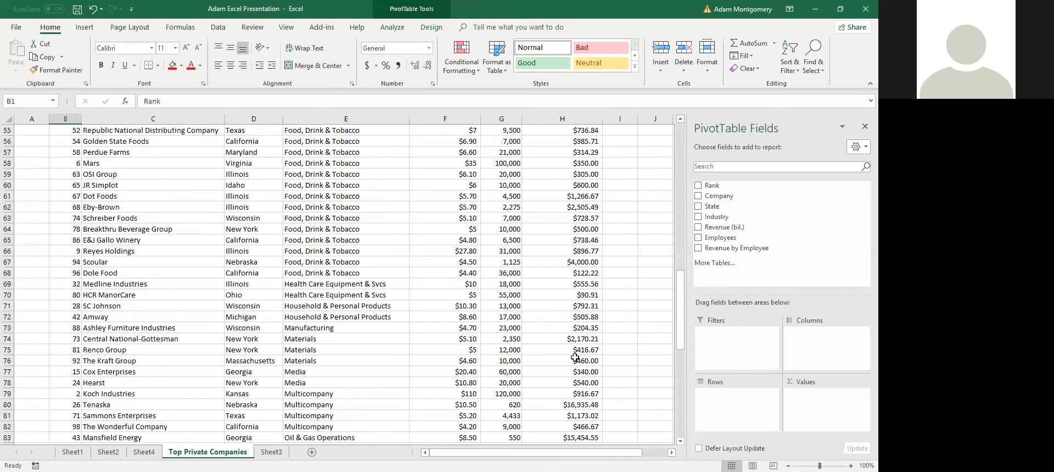
pyautogui.scroll(20, 287, 297)
pyautogui.click(92, 164)
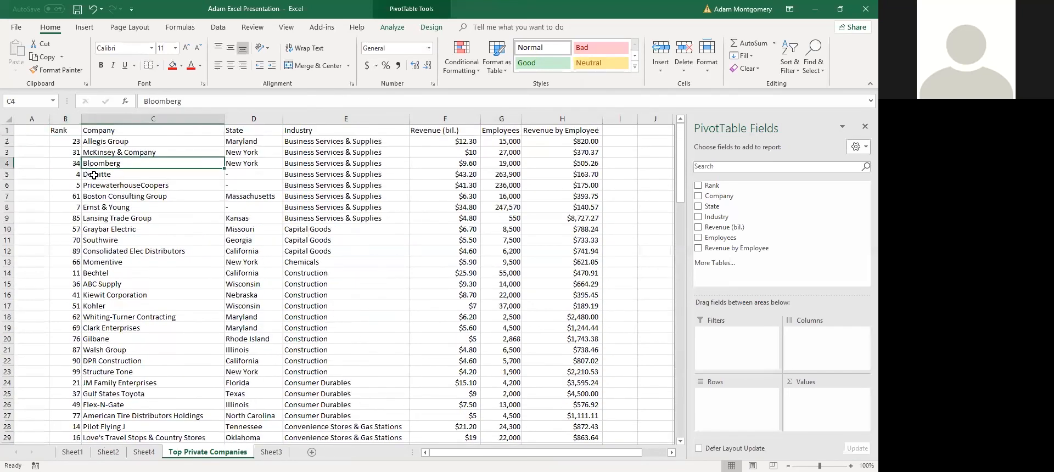
pyautogui.moveTo(83, 163); pyautogui.dragTo(241, 305)
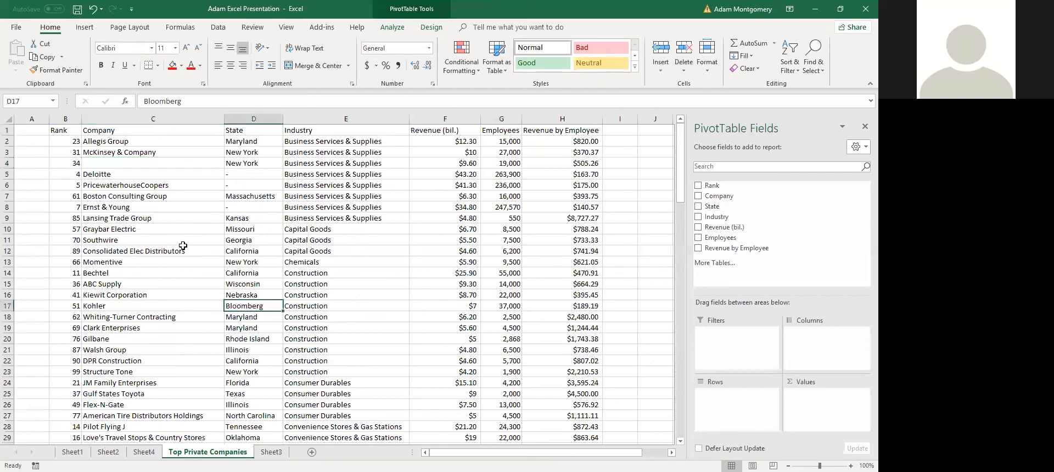
pyautogui.hotkey('ctrl', 'z')
pyautogui.click(112, 177)
pyautogui.click(125, 208)
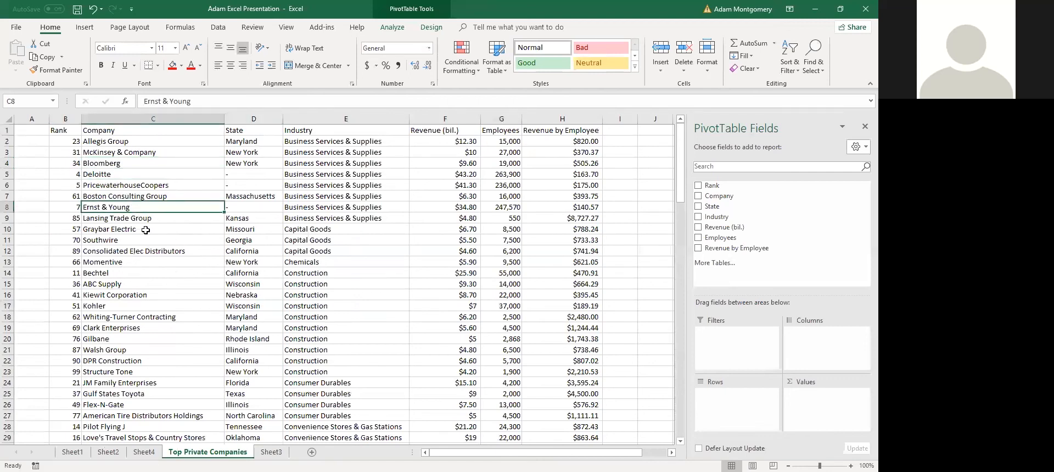
# Select the whole company table and apply All Borders to every cell
pyautogui.hotkey('ctrl', 'a')
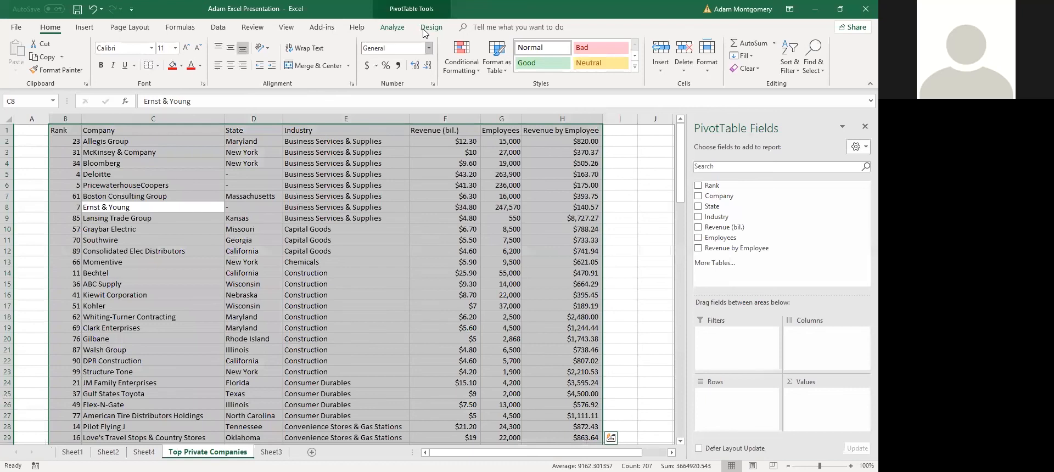
pyautogui.click(158, 66)
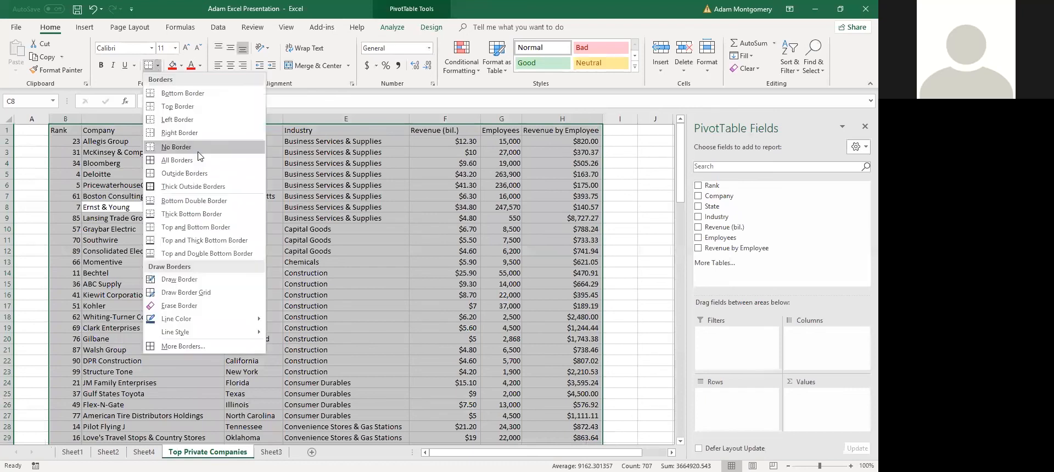
pyautogui.click(204, 161)
pyautogui.click(193, 210)
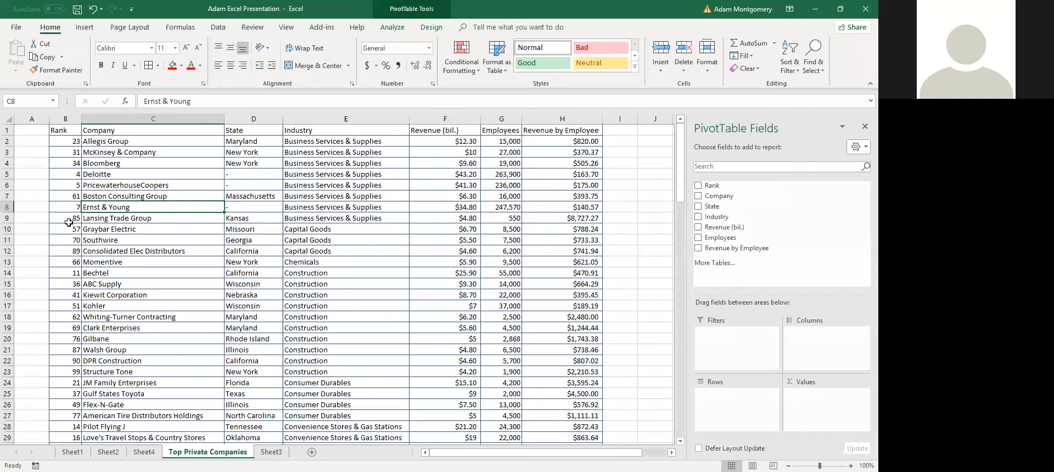
pyautogui.click(34, 174)
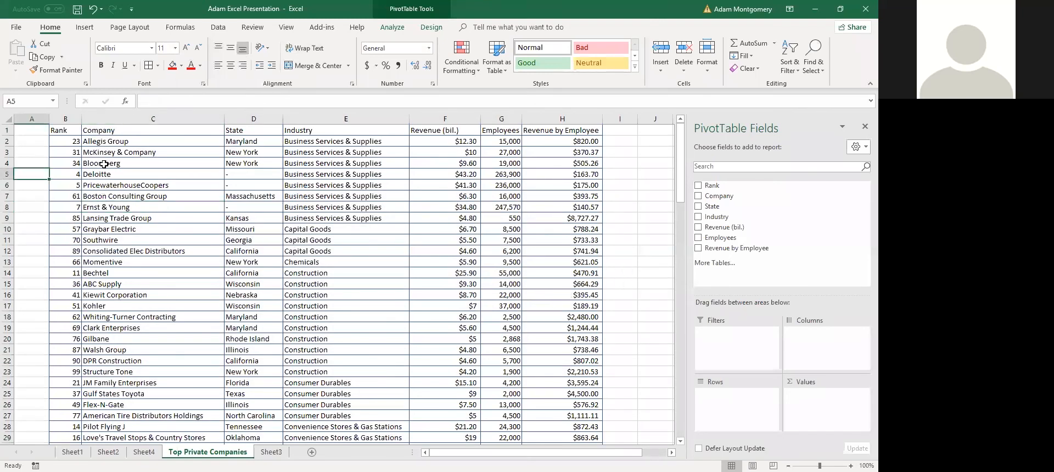
pyautogui.click(32, 130)
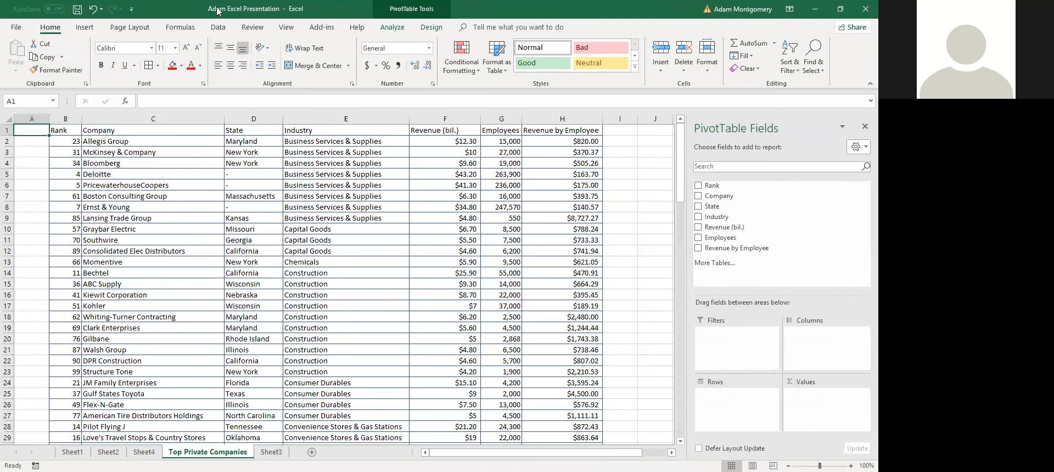
pyautogui.click(287, 28)
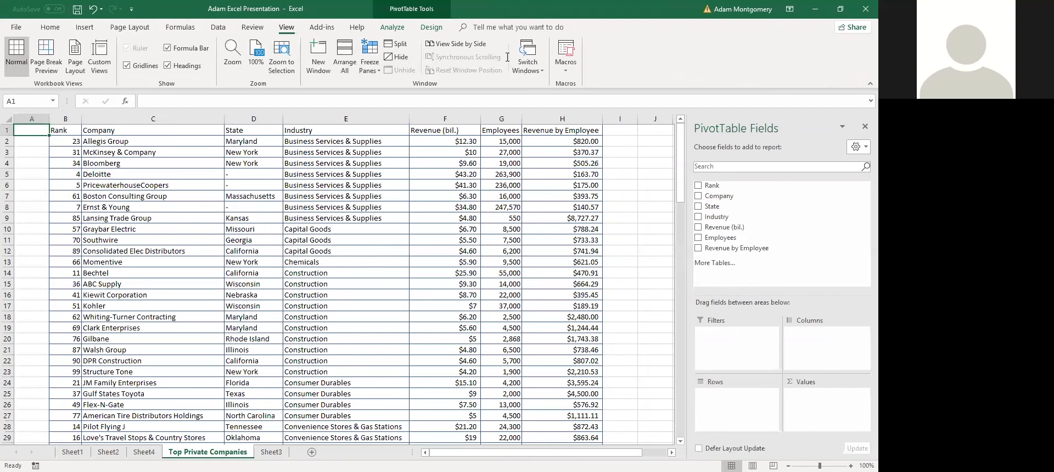
pyautogui.click(121, 185)
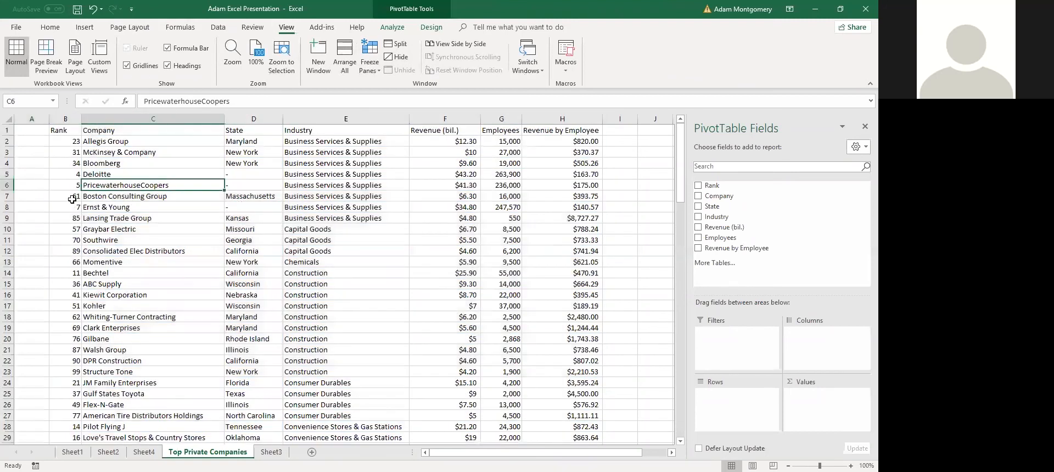
pyautogui.click(54, 188)
pyautogui.click(126, 65)
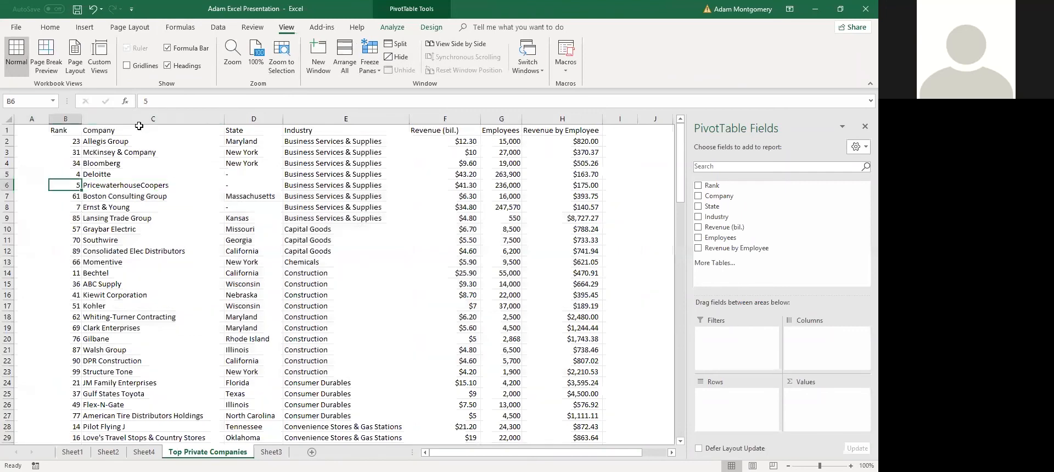
pyautogui.hotkey('ctrl', 'p')
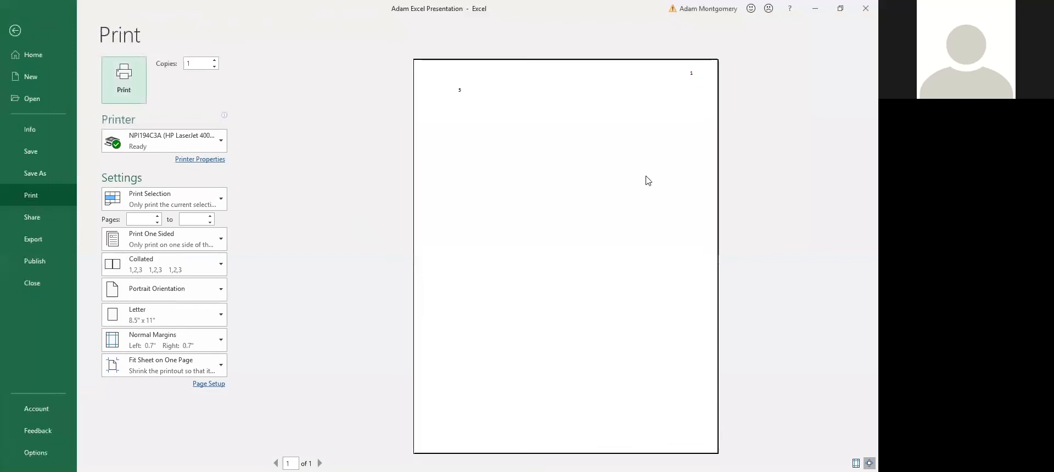
pyautogui.press('Escape')
pyautogui.click(164, 251)
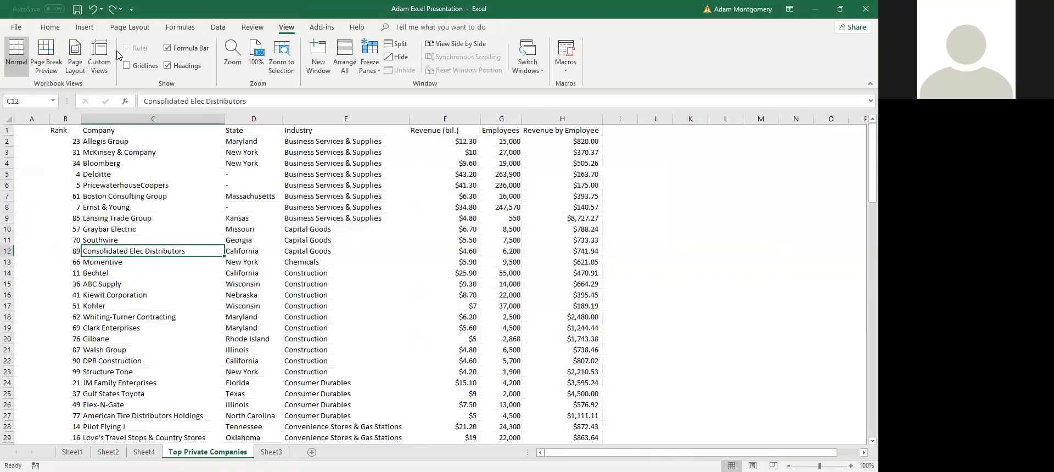
pyautogui.click(127, 65)
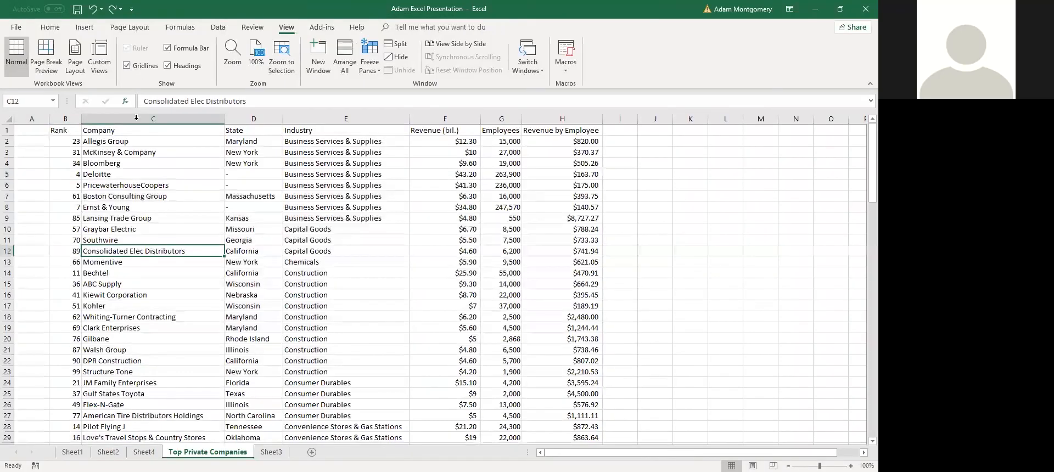
pyautogui.click(156, 186)
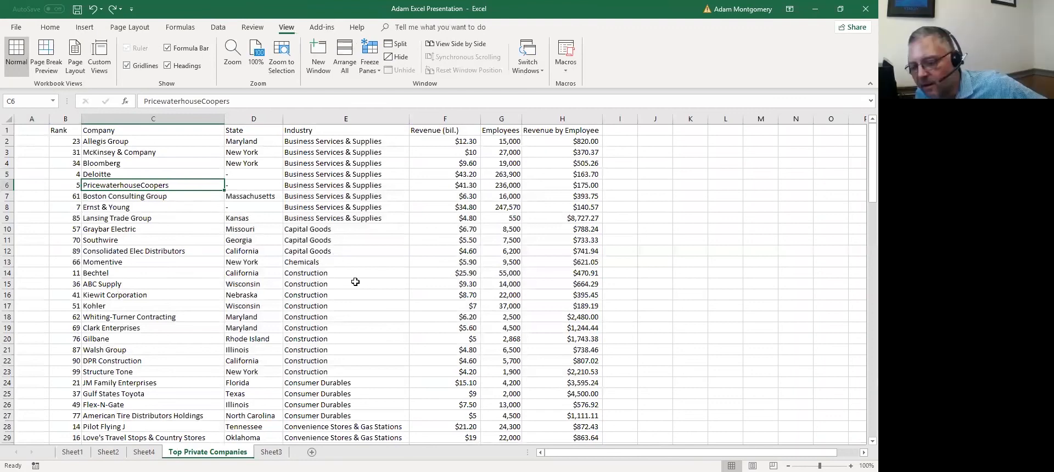
# Make the header row Rank through Revenue by Employee bold and underlined
pyautogui.click(199, 197)
pyautogui.moveTo(107, 155); pyautogui.dragTo(560, 121)
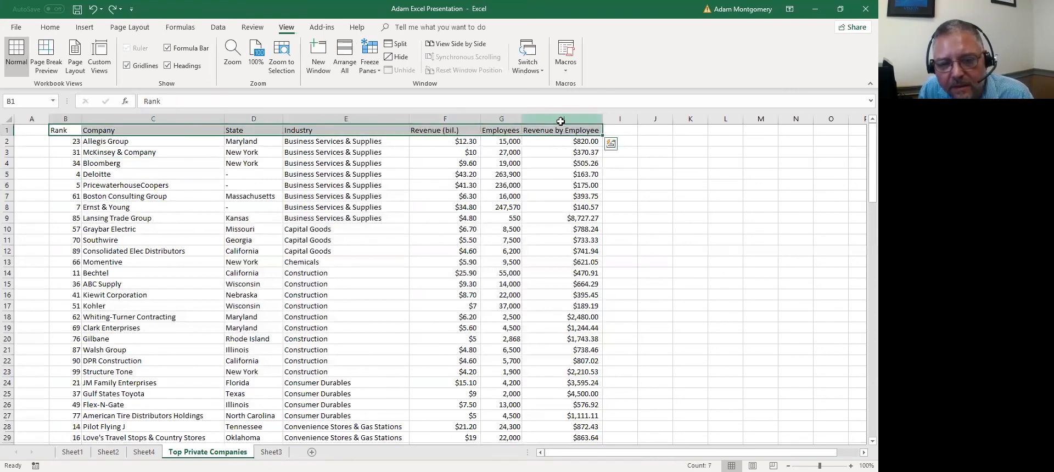
pyautogui.hotkey('ctrl', 'b')
pyautogui.hotkey('ctrl', 'u')
# Sort the table by Company A to Z and Z to A, then by Revenue by Employee ascending
pyautogui.click(178, 231)
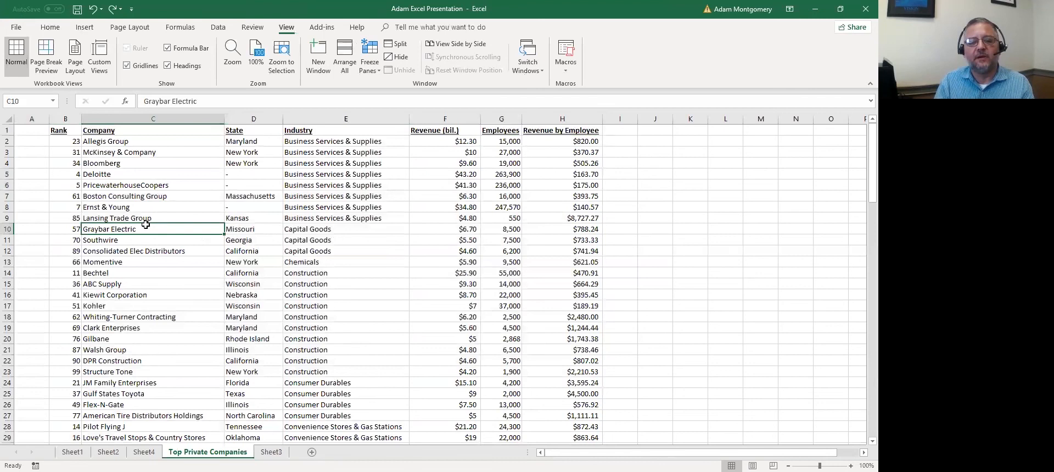
pyautogui.hotkey('ctrl', 'a')
pyautogui.click(219, 28)
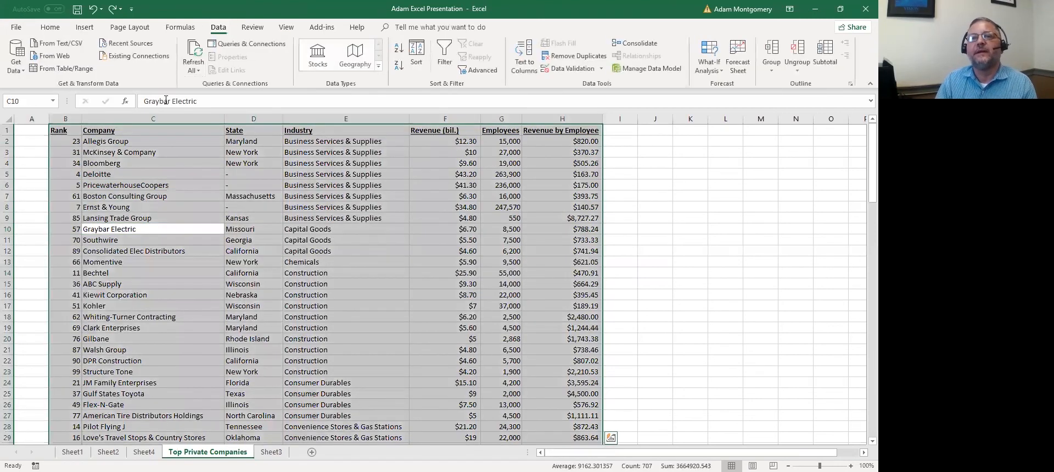
pyautogui.click(399, 47)
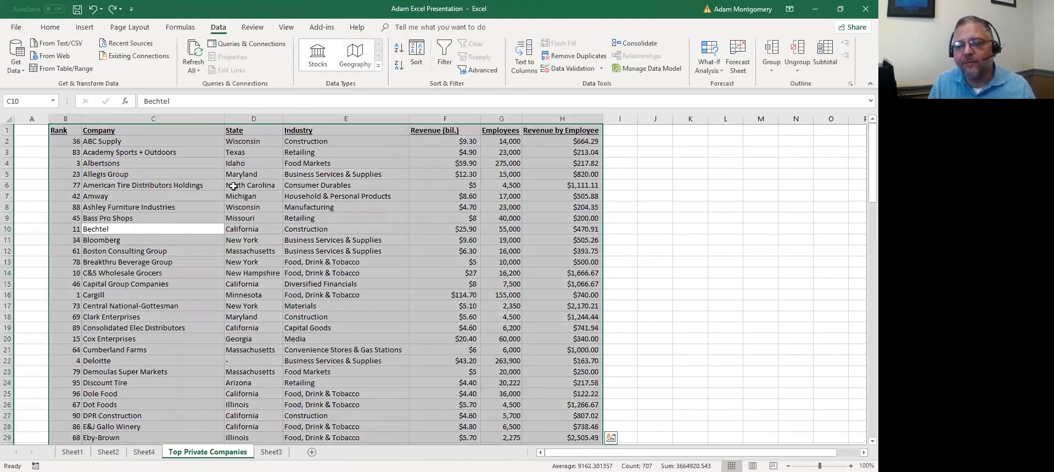
pyautogui.click(399, 65)
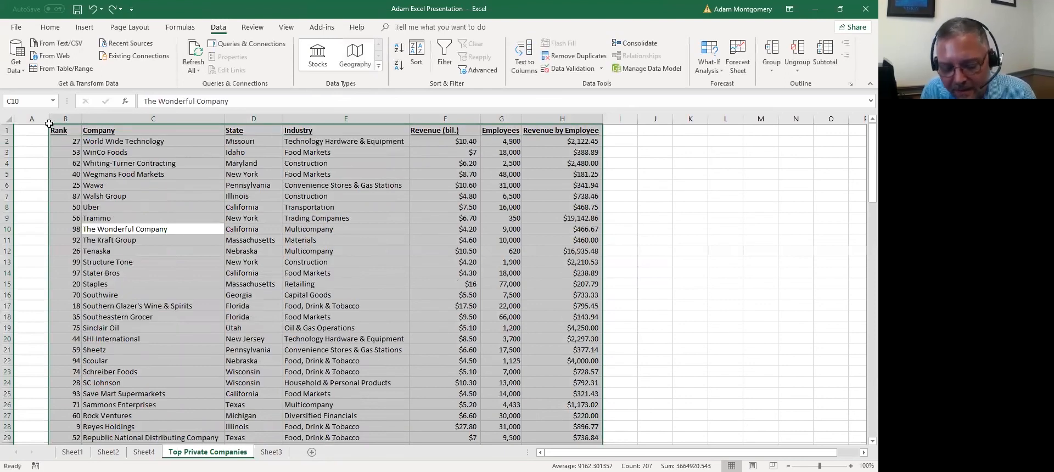
pyautogui.click(65, 144)
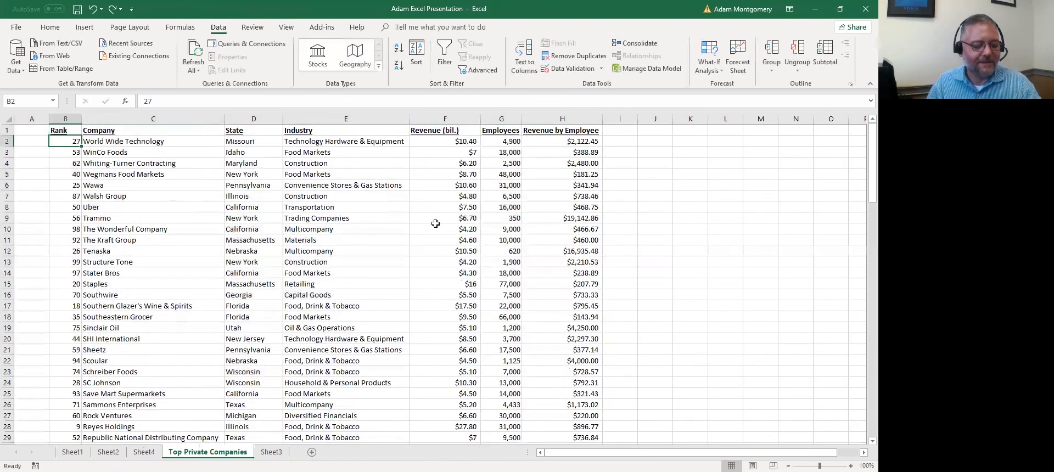
pyautogui.click(561, 144)
pyautogui.hotkey('ctrl', 'a')
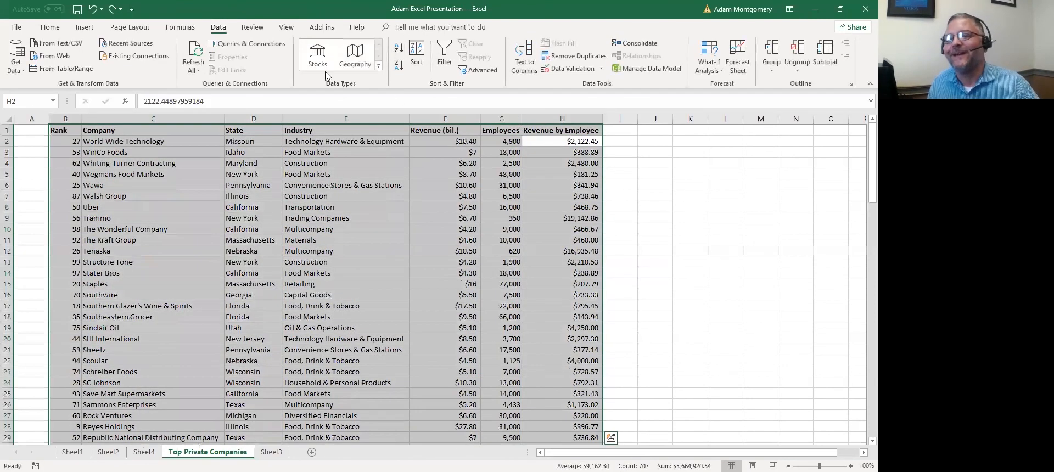
pyautogui.click(399, 47)
pyautogui.click(394, 242)
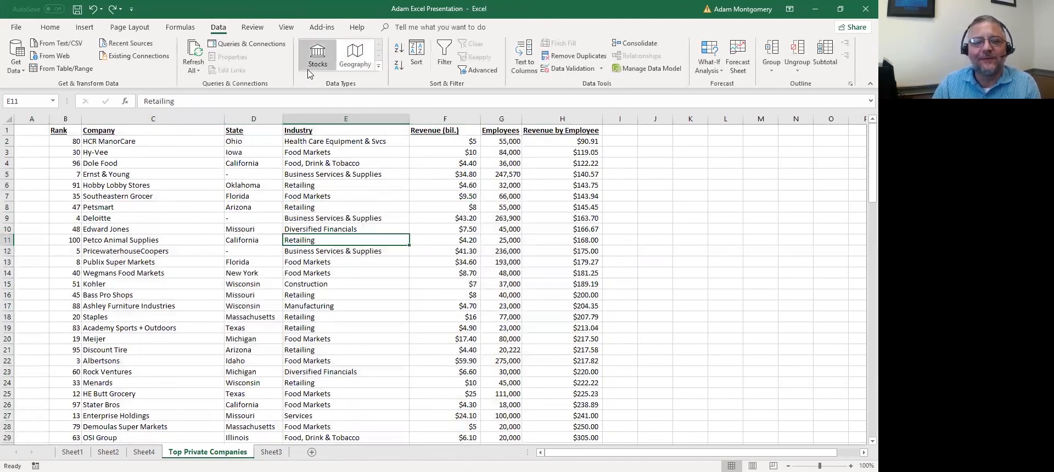
# Confirm a custom sort by Revenue by Employee, smallest to largest, and review the results
pyautogui.hotkey('ctrl', 'a')
pyautogui.click(417, 48)
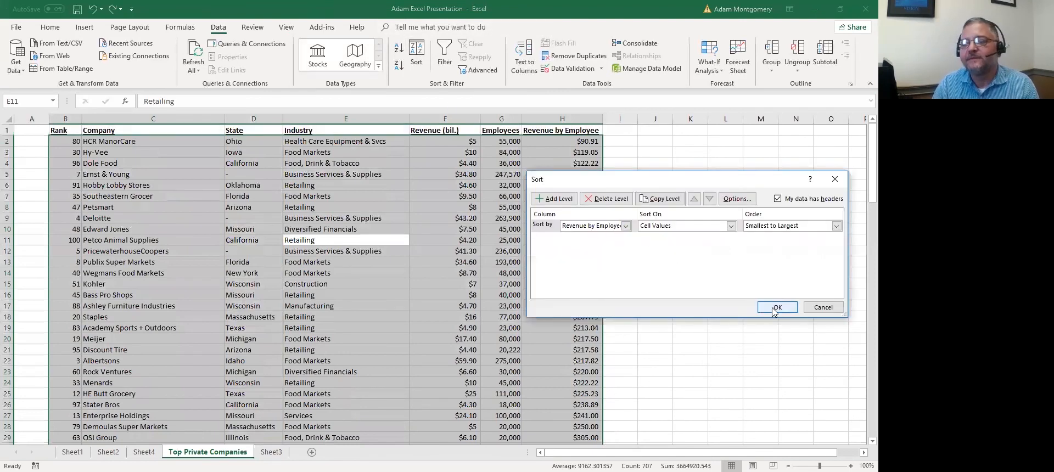
pyautogui.click(774, 310)
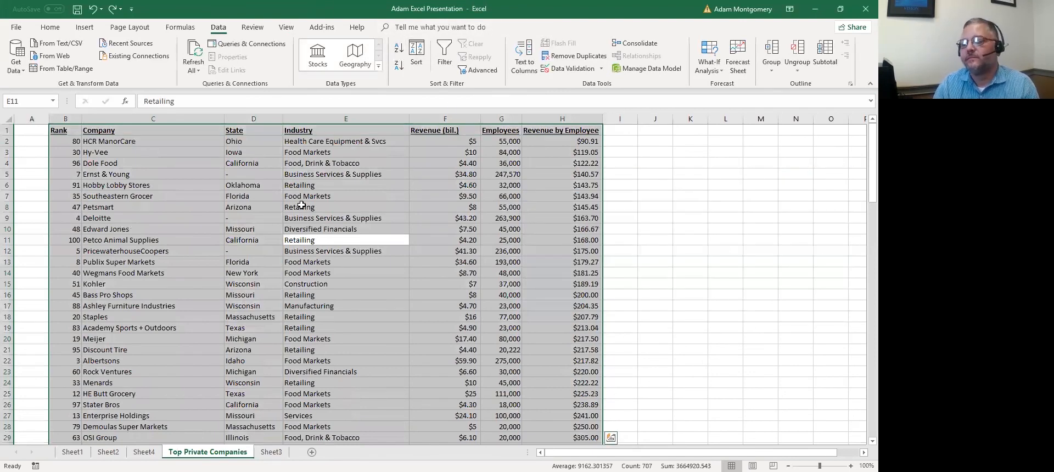
pyautogui.click(557, 150)
pyautogui.scroll(-20, 387, 199)
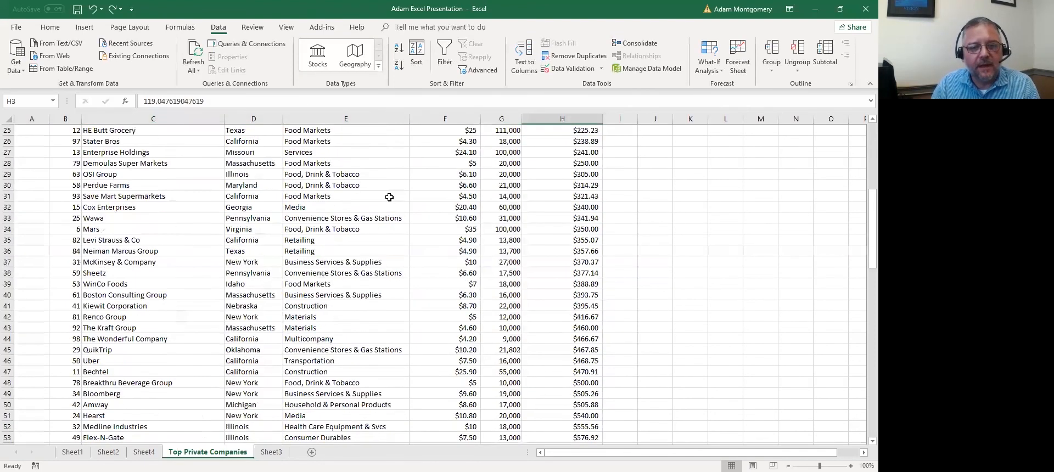
pyautogui.scroll(-6, 391, 199)
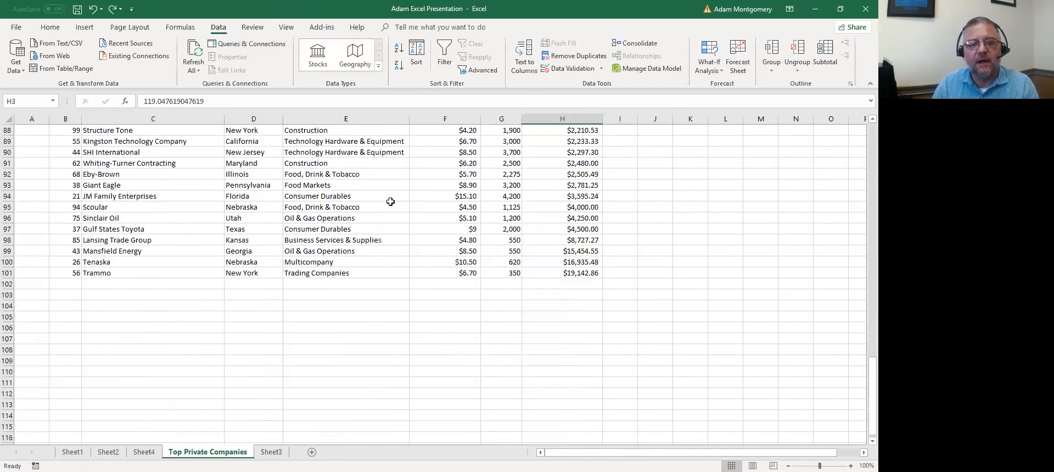
pyautogui.scroll(20, 449, 225)
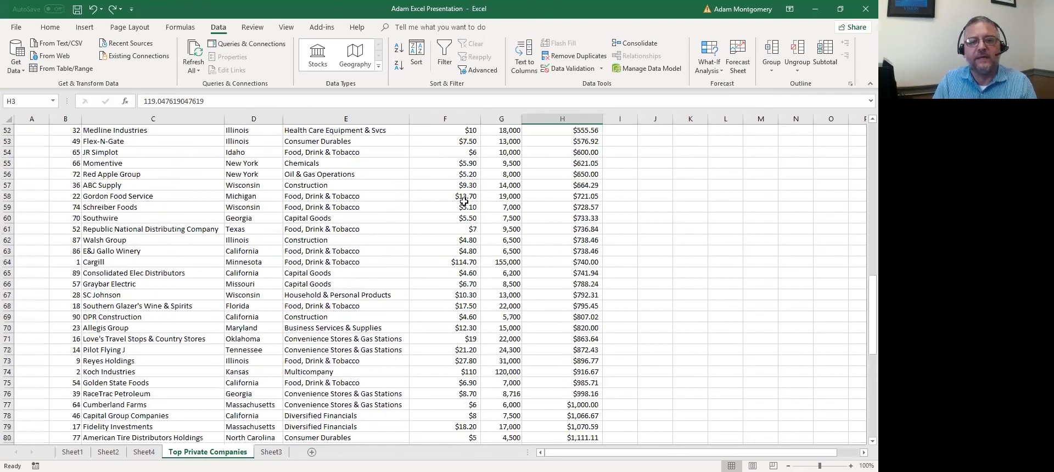
# Sort the table by Revenue by Employee largest first, putting Trammo at the top
pyautogui.hotkey('ctrl', 'a')
pyautogui.hotkey('ctrl', 'q')
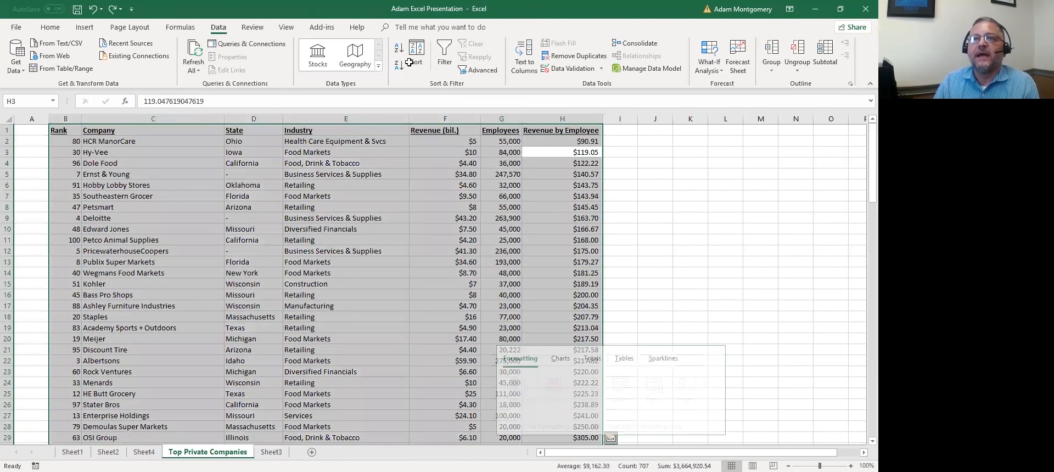
pyautogui.click(399, 66)
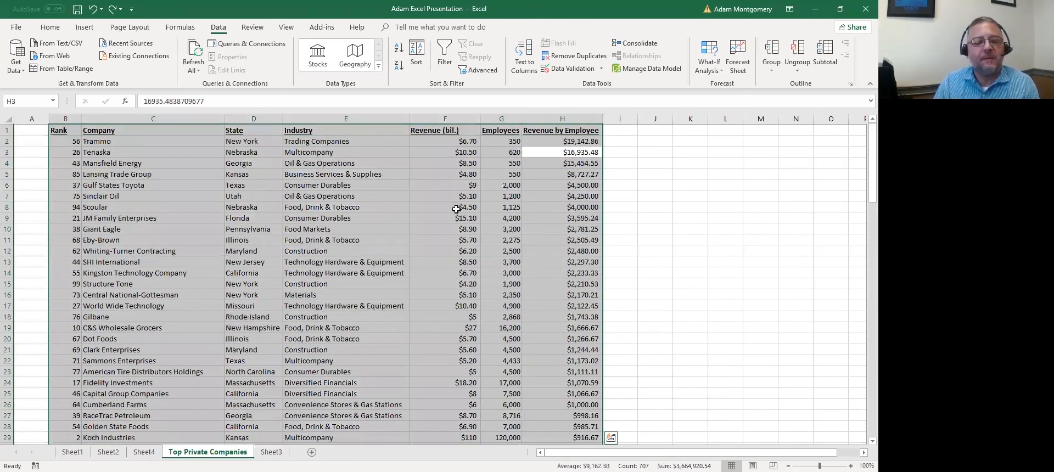
pyautogui.click(229, 163)
pyautogui.click(127, 140)
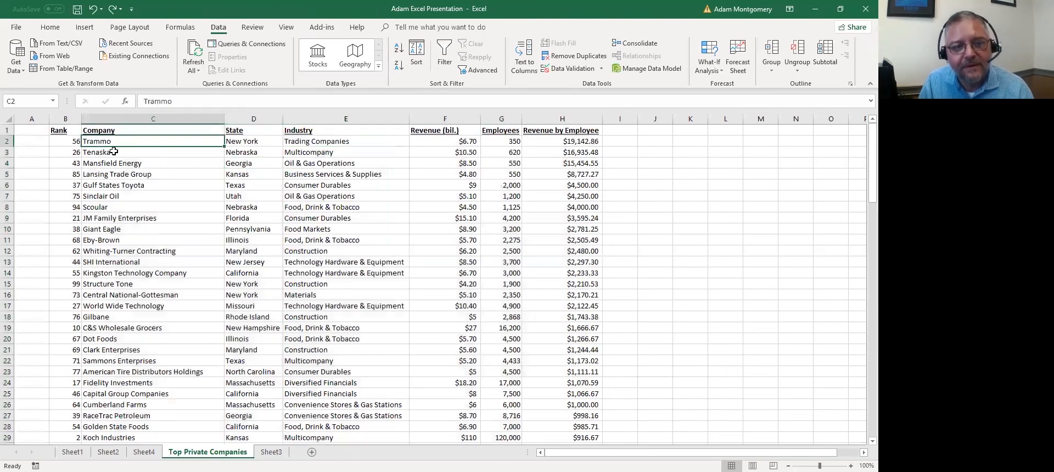
# Increase Trammo's font size four steps and the $19,142.86 value's three steps
pyautogui.click(50, 27)
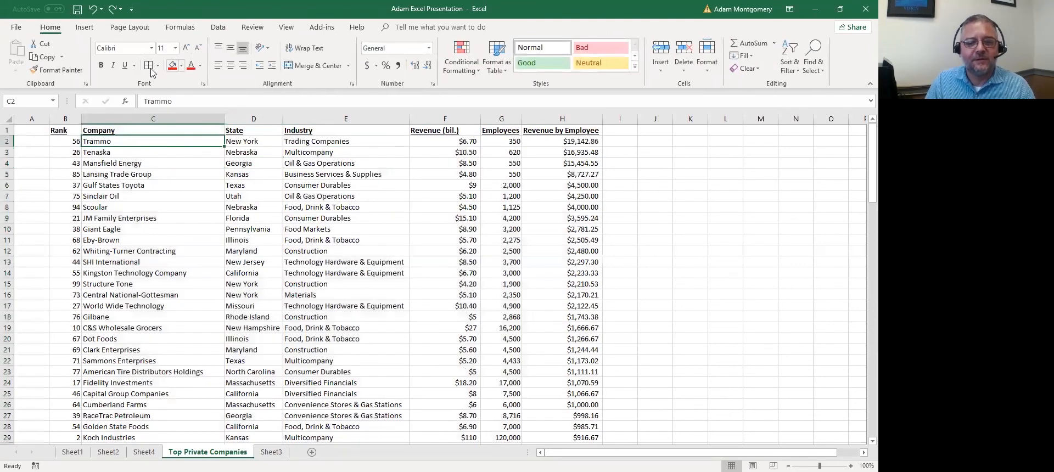
pyautogui.click(186, 48)
pyautogui.click(186, 49)
pyautogui.click(186, 49)
pyautogui.click(186, 49)
pyautogui.click(186, 48)
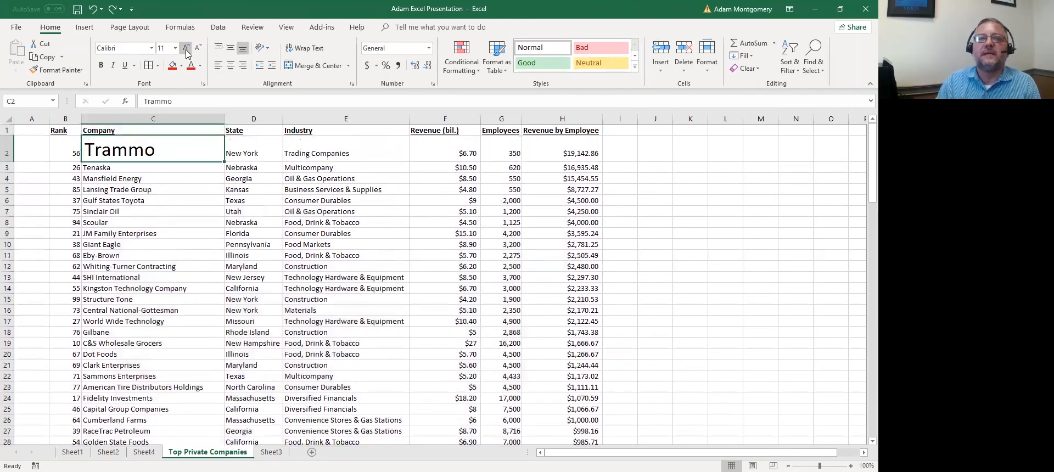
pyautogui.click(580, 151)
pyautogui.click(189, 50)
pyautogui.click(190, 50)
pyautogui.click(190, 50)
pyautogui.click(189, 50)
pyautogui.click(189, 50)
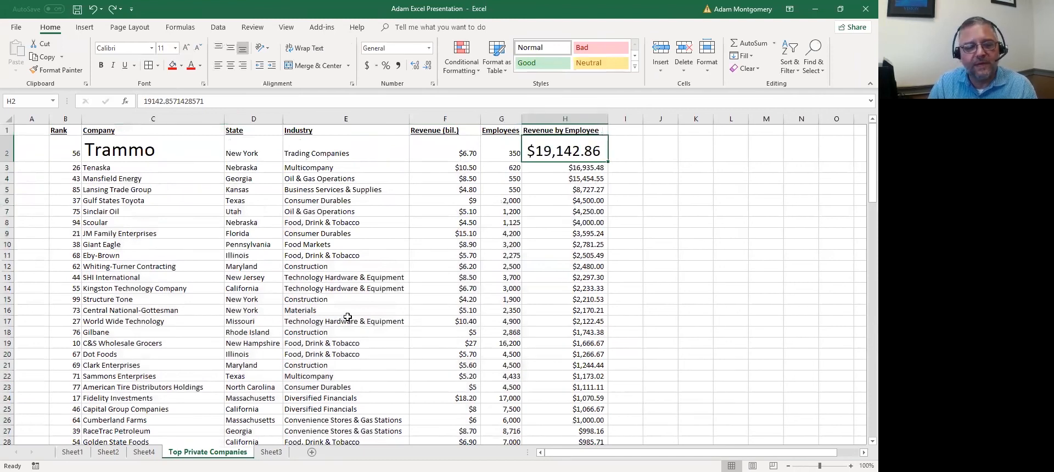